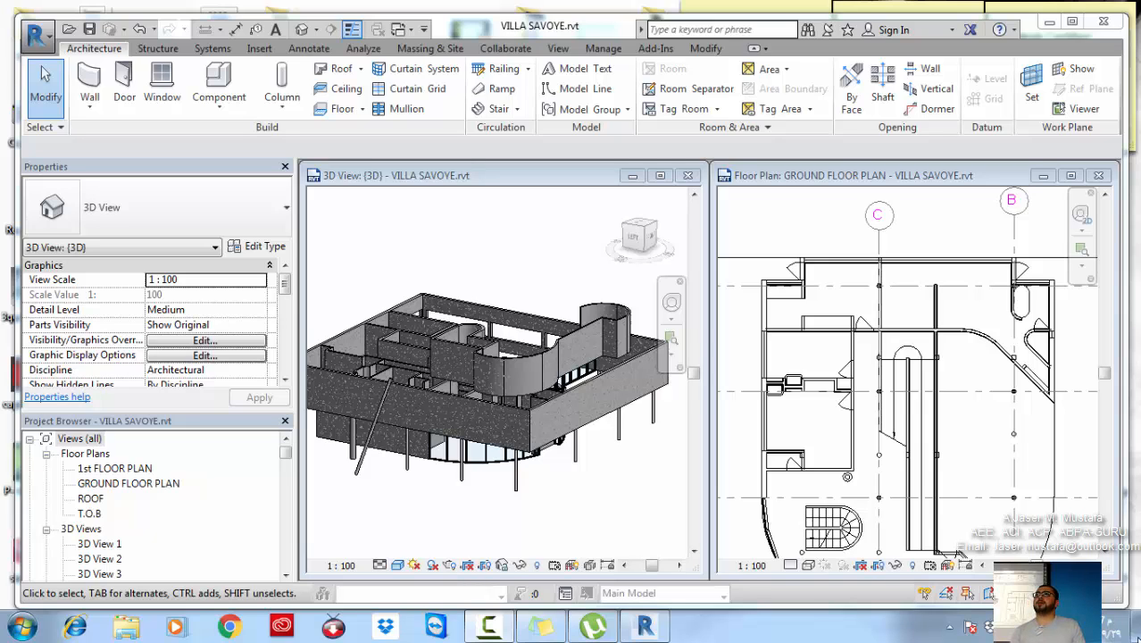
Start a floor boundary sketch on the ground floor plan using the Concrete-Domestic 425mm floor type
click(956, 376)
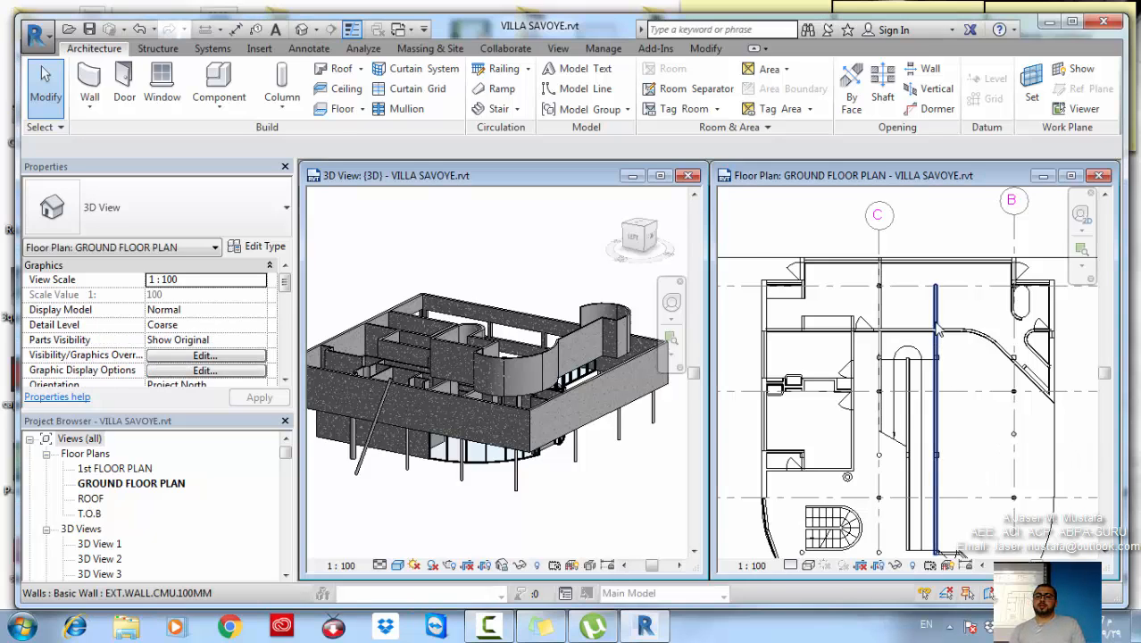
scroll(955, 377, down, 2)
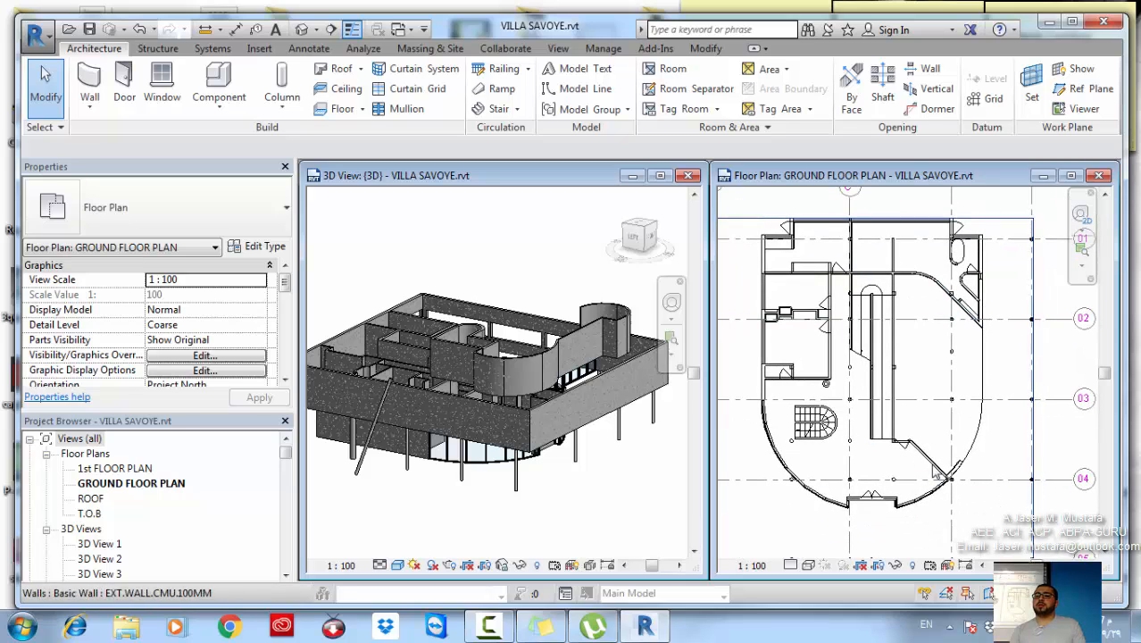
middle_drag(951, 406, 966, 417)
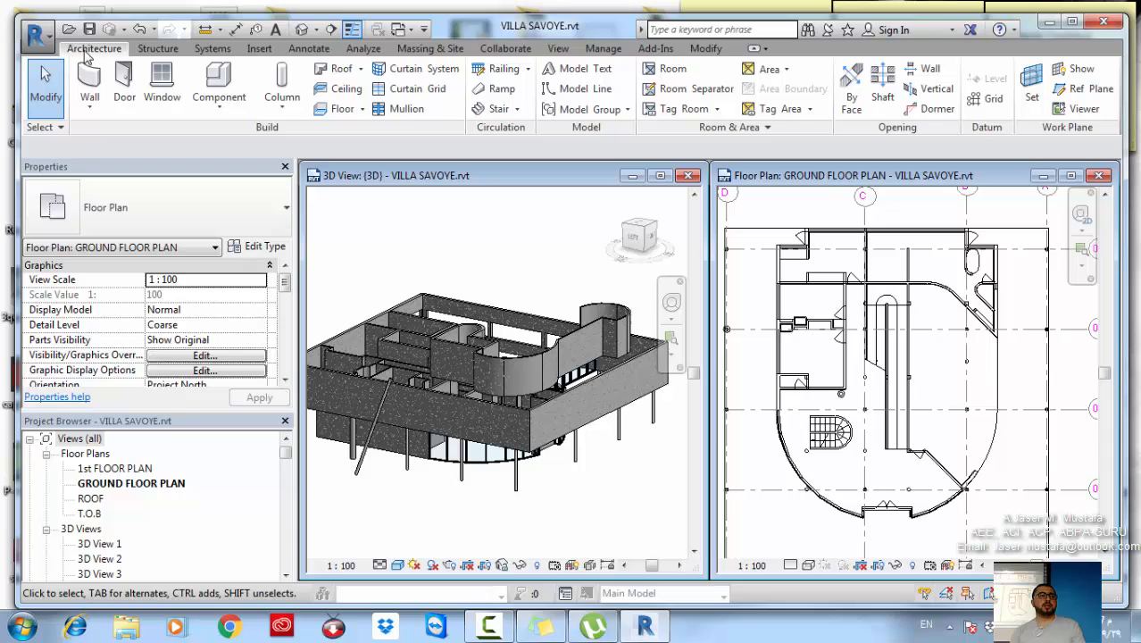
click(333, 110)
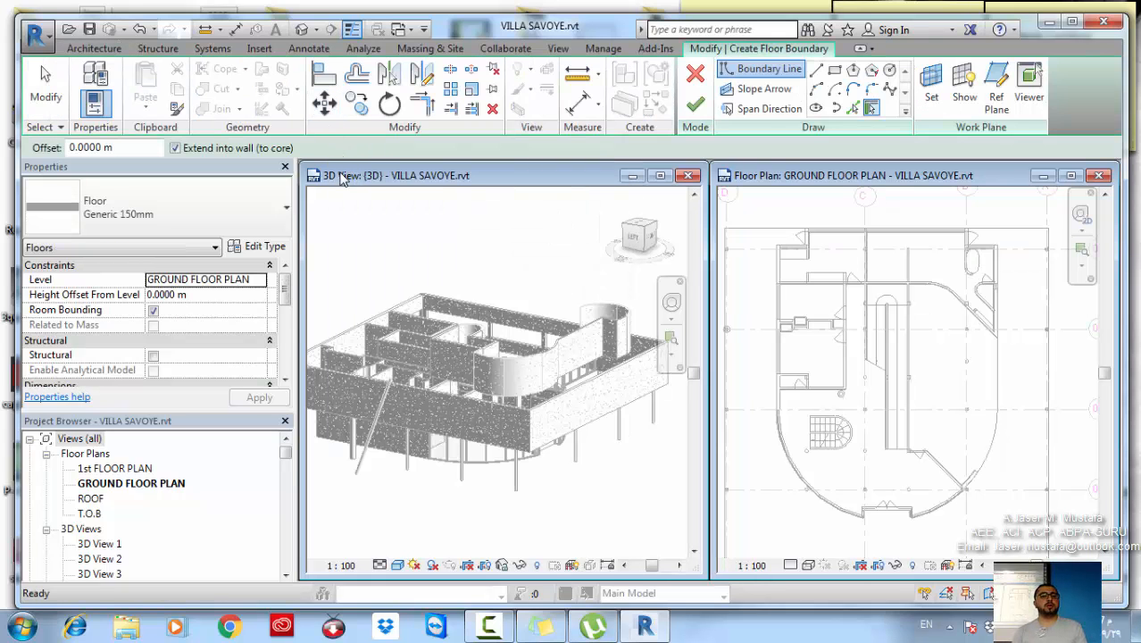
click(229, 218)
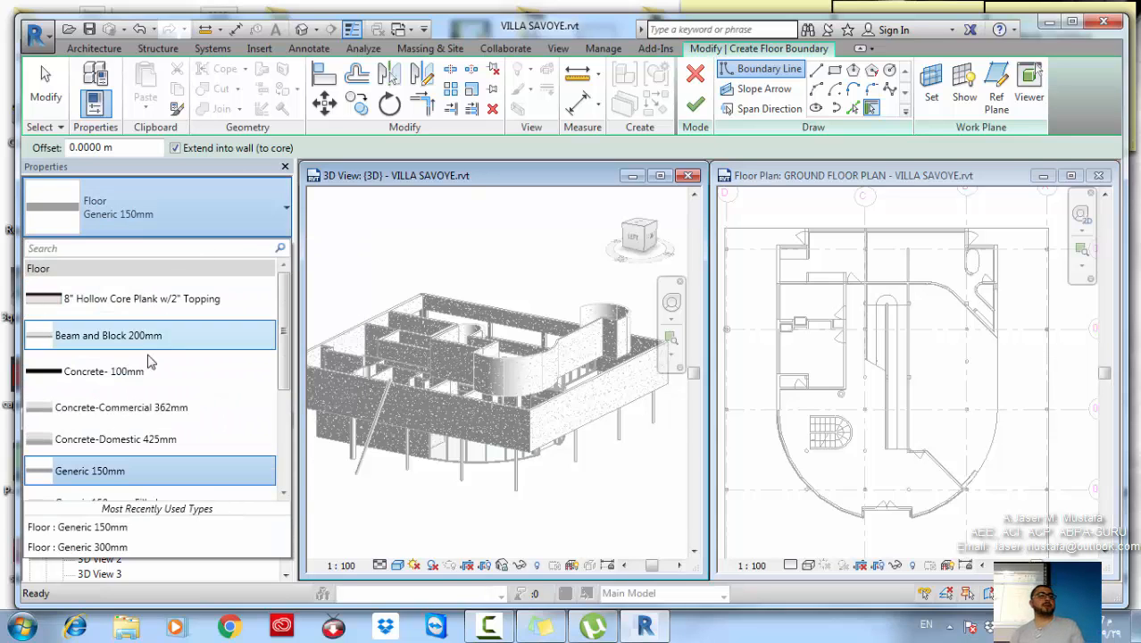
click(146, 440)
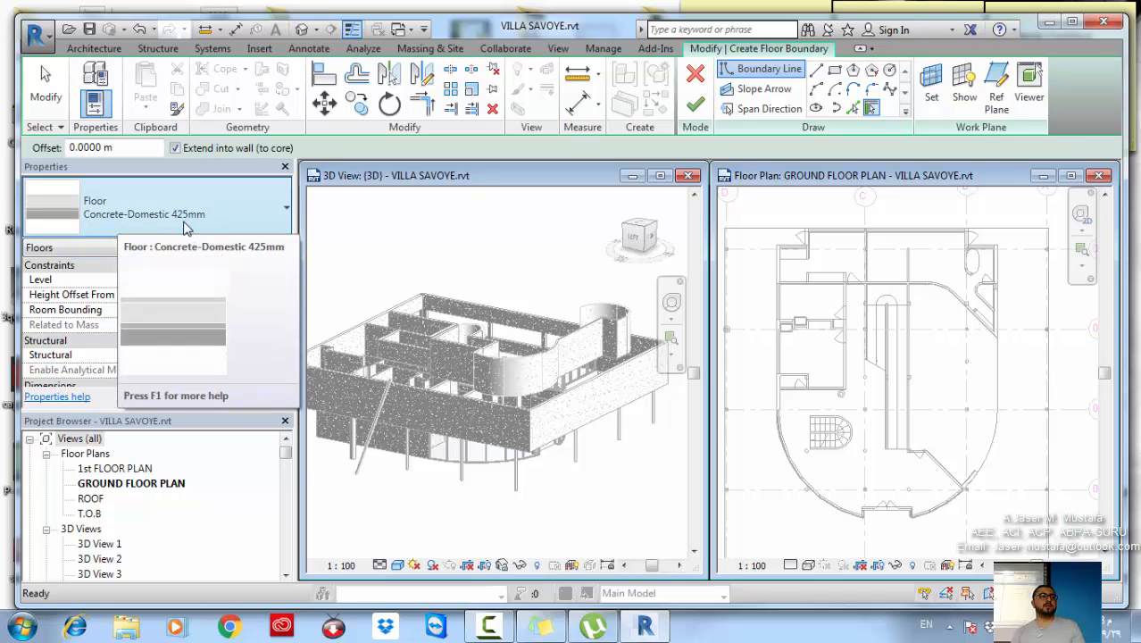
Maximize the ground floor plan view and centre the building in it
scroll(896, 337, down, 3)
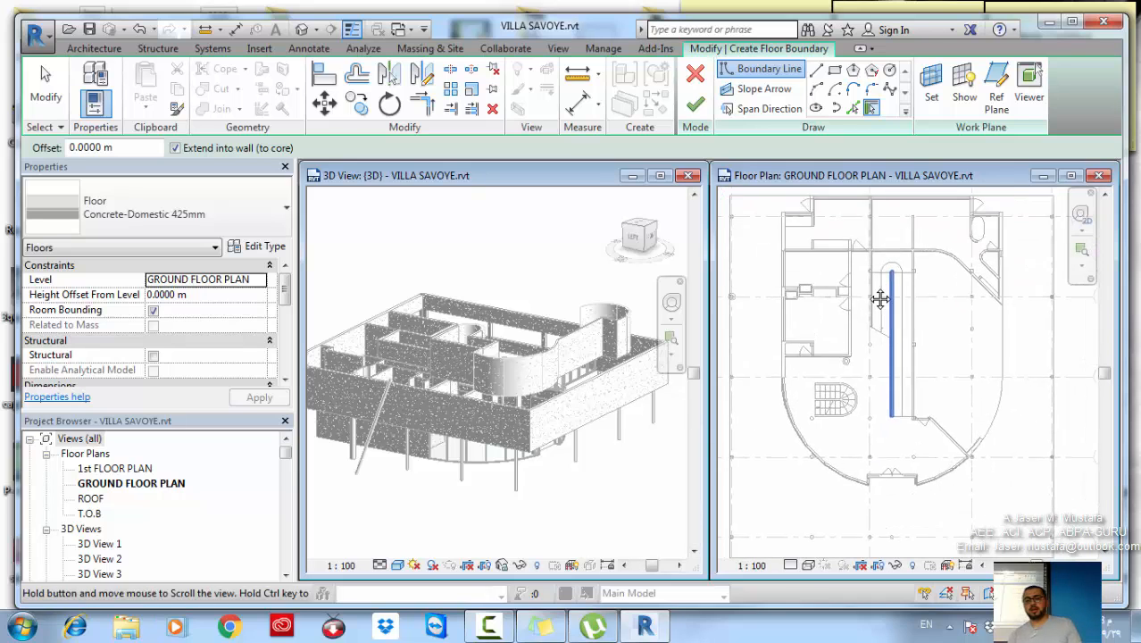
click(1071, 175)
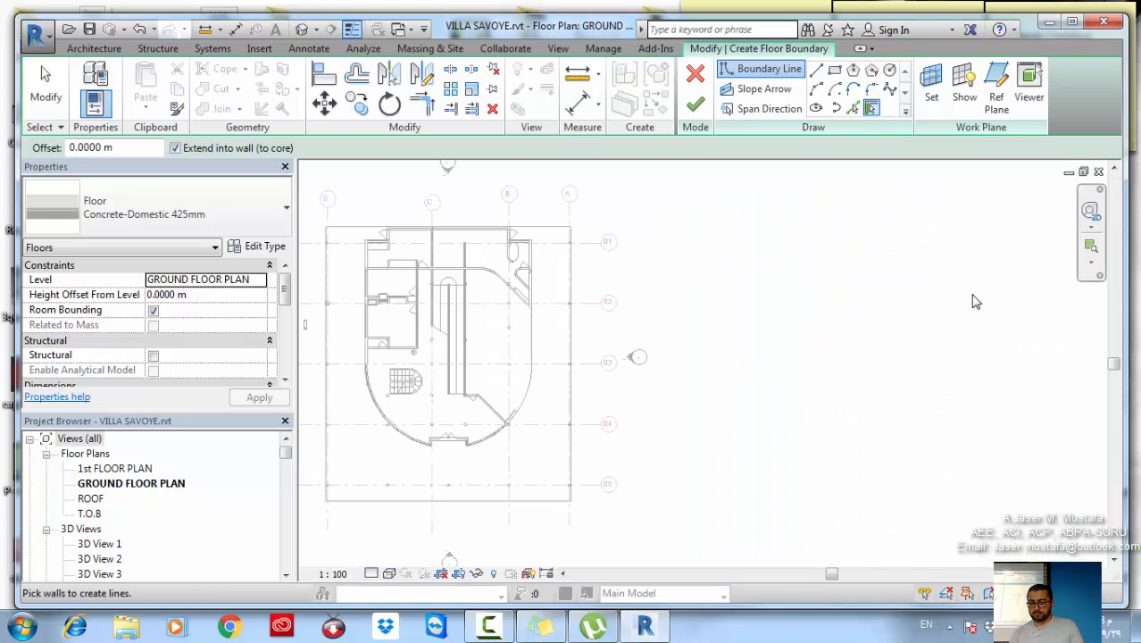
middle_drag(694, 340, 746, 359)
scroll(734, 358, down, 1)
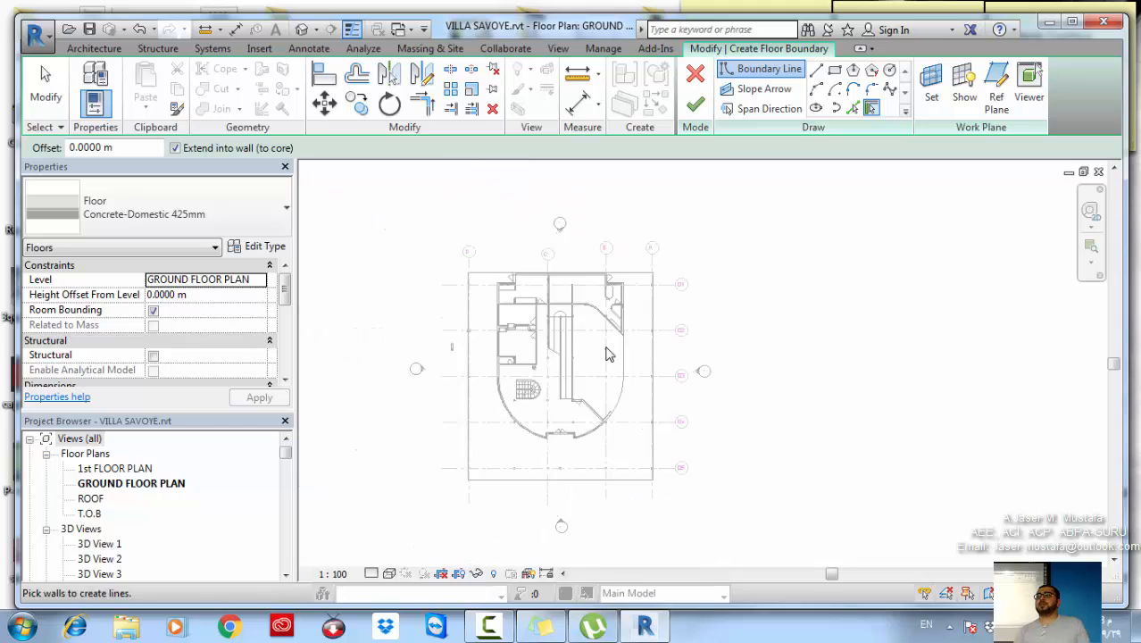
middle_drag(618, 350, 715, 317)
scroll(720, 257, up, 1)
scroll(705, 266, up, 1)
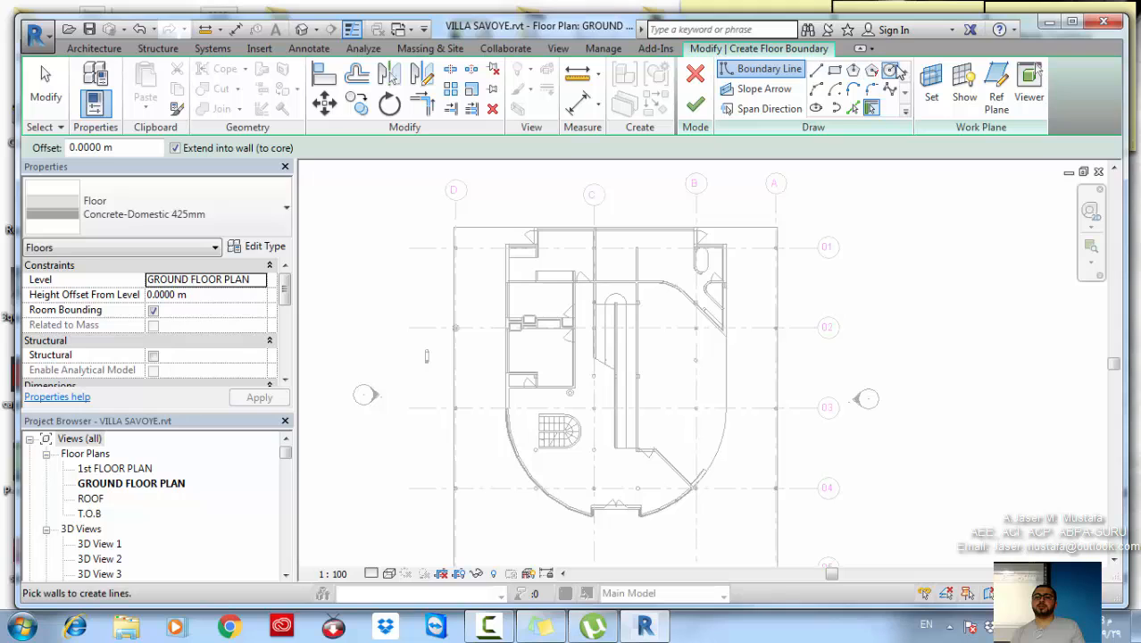
Draw a straight boundary line along the outer face of the wall above grid 01, between its two end door openings
click(818, 77)
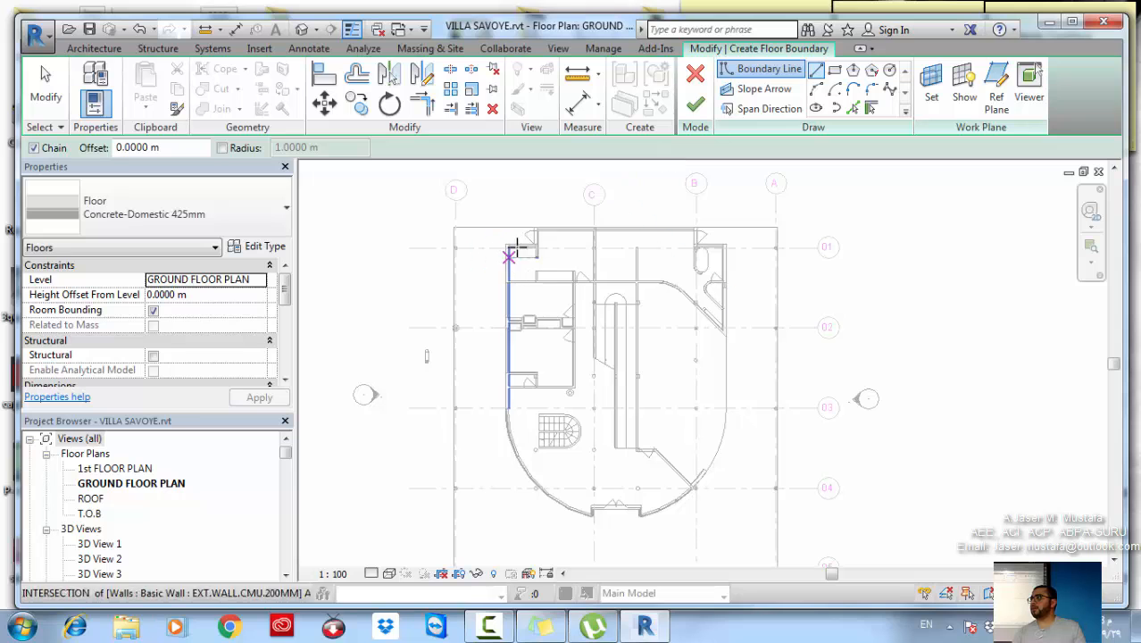
scroll(547, 215, up, 2)
scroll(540, 225, up, 4)
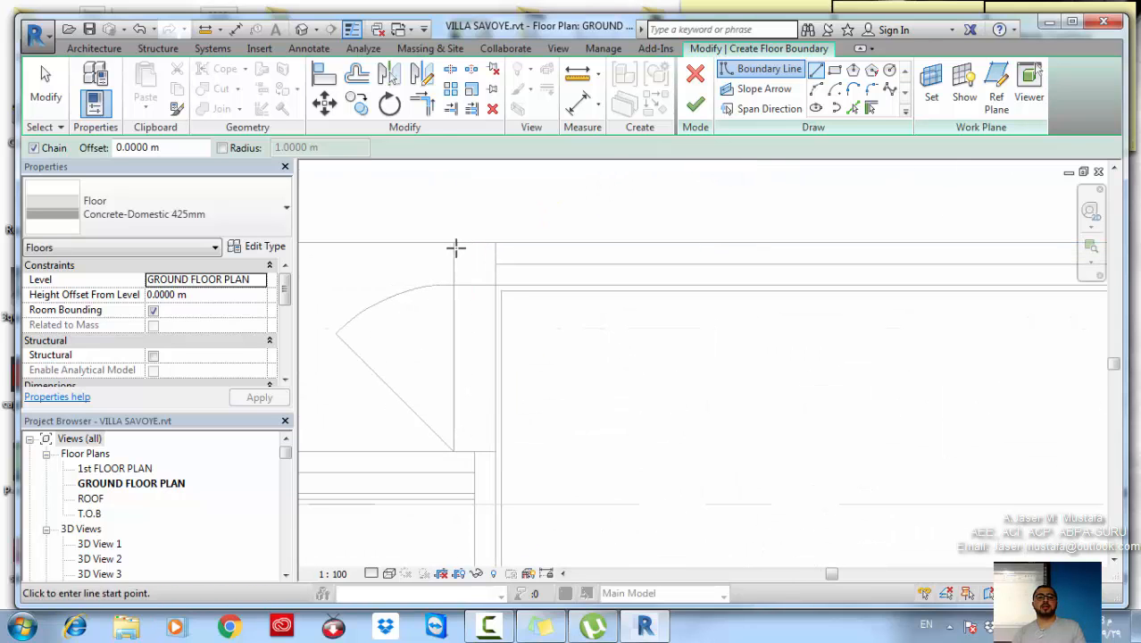
click(452, 243)
scroll(665, 291, down, 4)
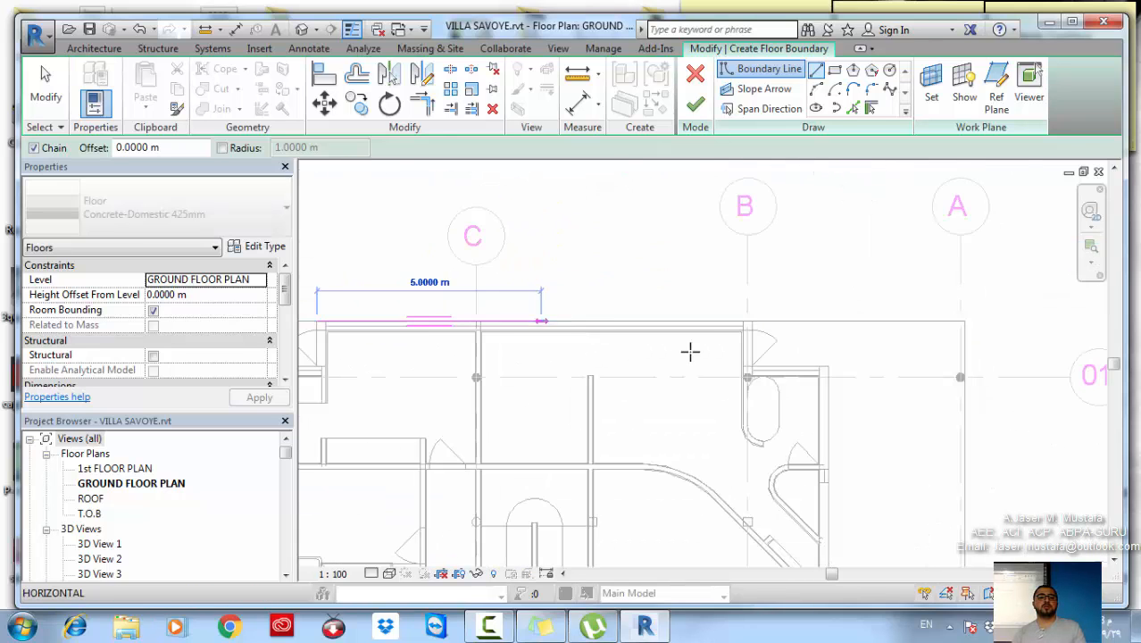
scroll(748, 321, up, 3)
scroll(784, 313, up, 2)
click(784, 313)
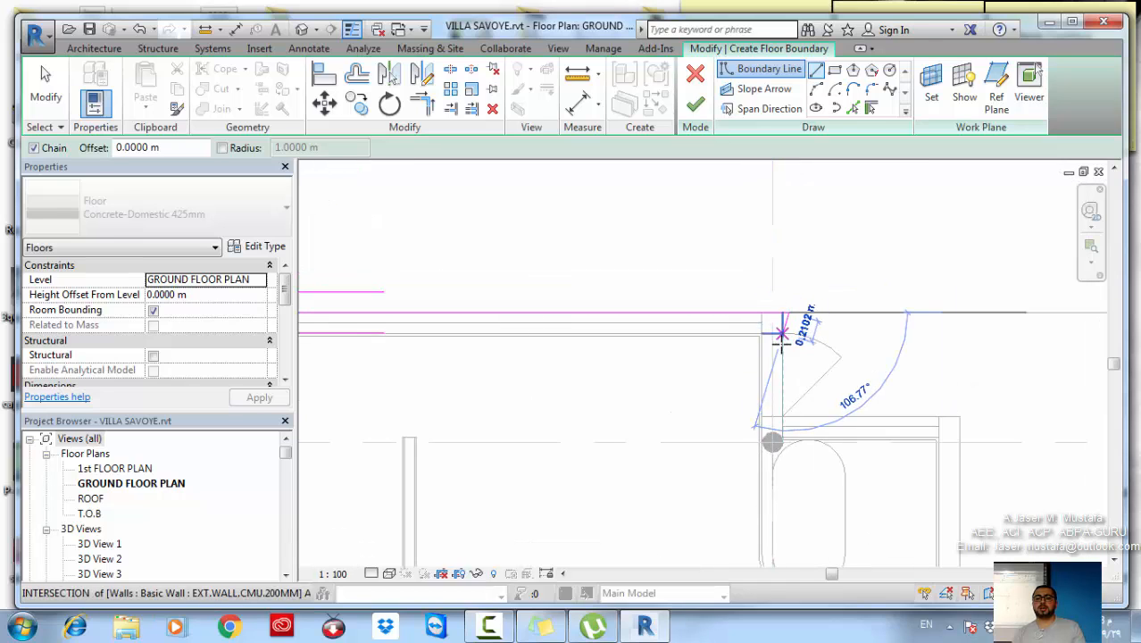
key(Escape)
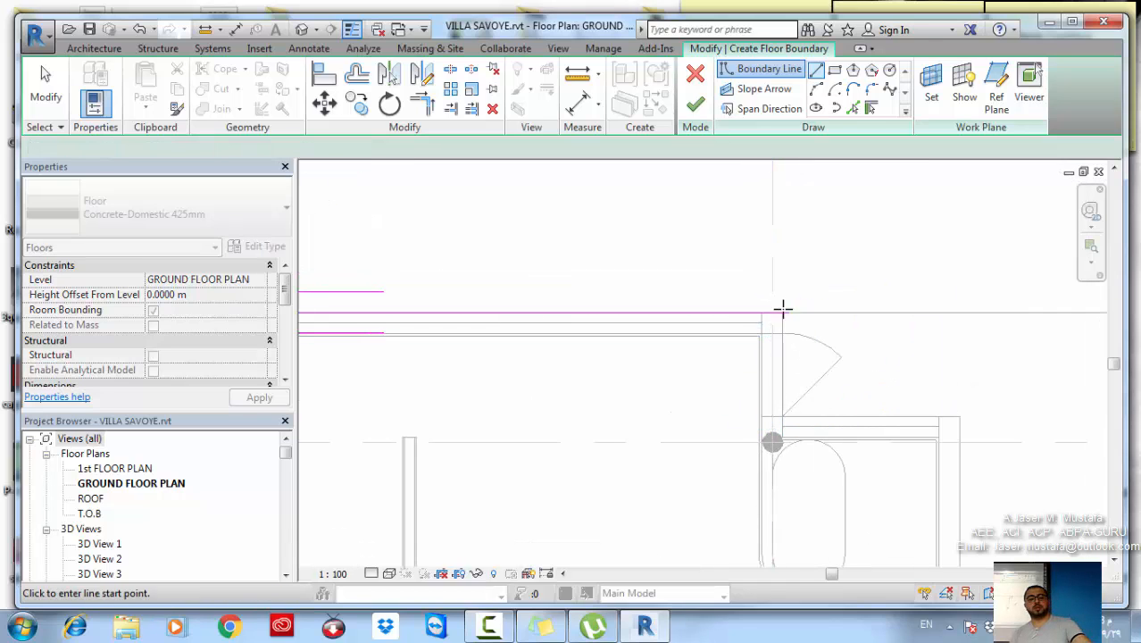
Draw chained boundary lines about 1 m down the door opening near grid B, along the bathroom's outer wall, and down to grid 03
click(781, 313)
middle_drag(782, 357, 782, 328)
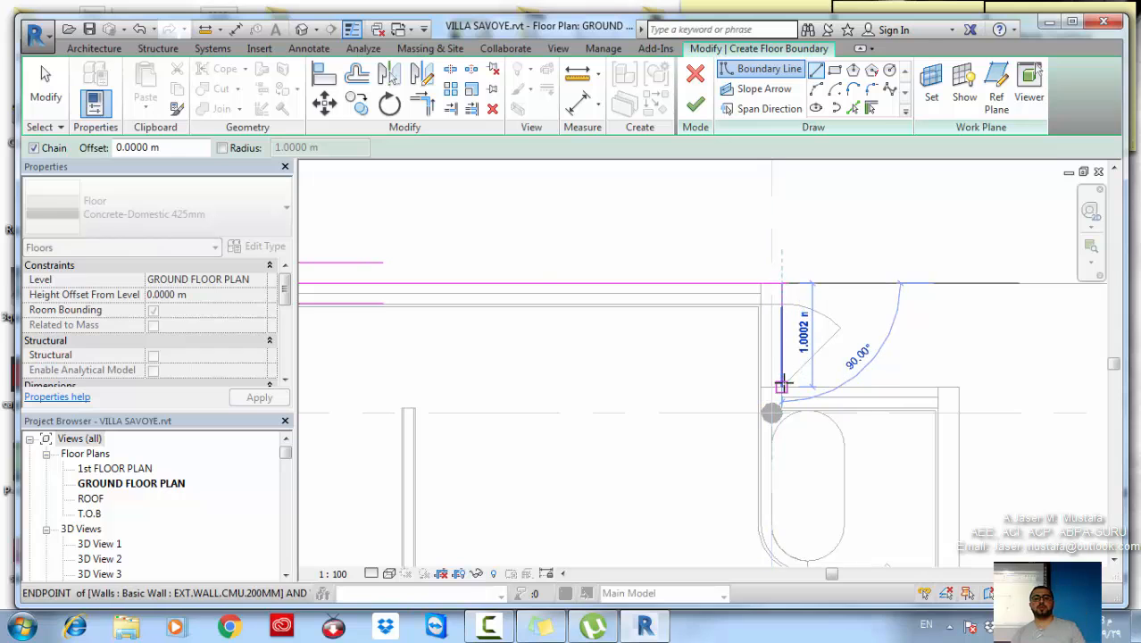
click(782, 386)
click(959, 387)
scroll(917, 411, down, 6)
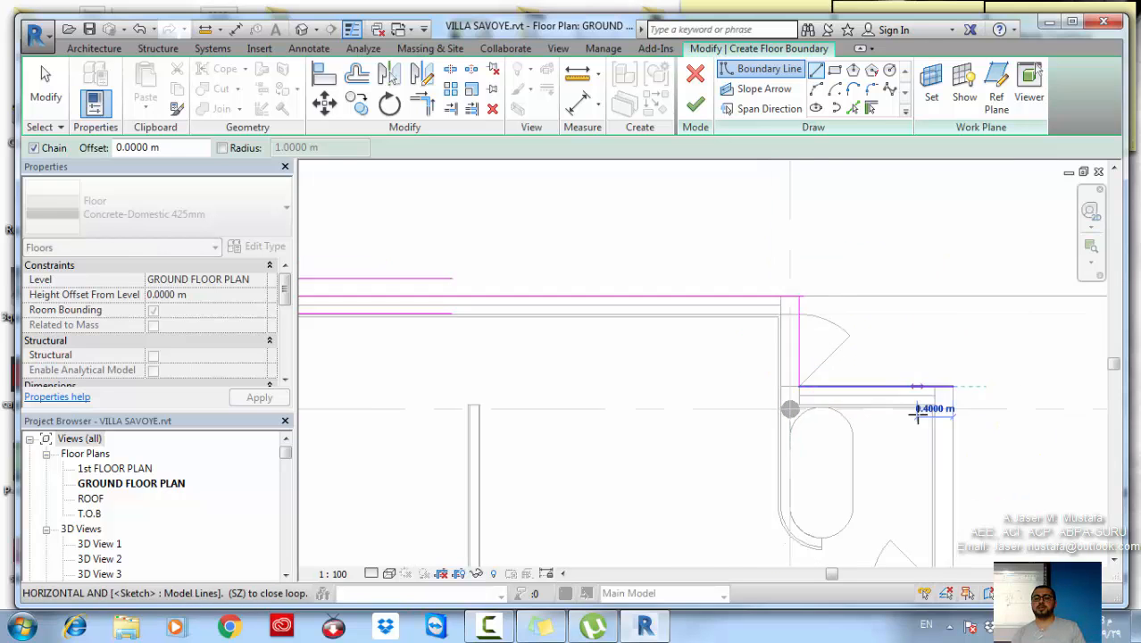
middle_drag(915, 410, 883, 358)
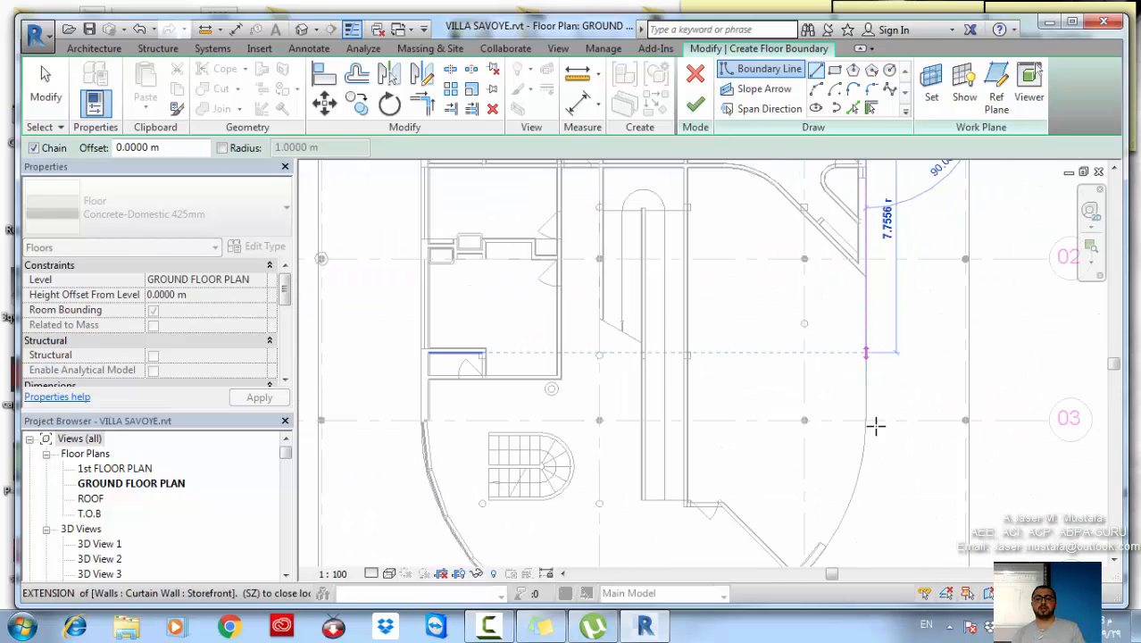
click(866, 417)
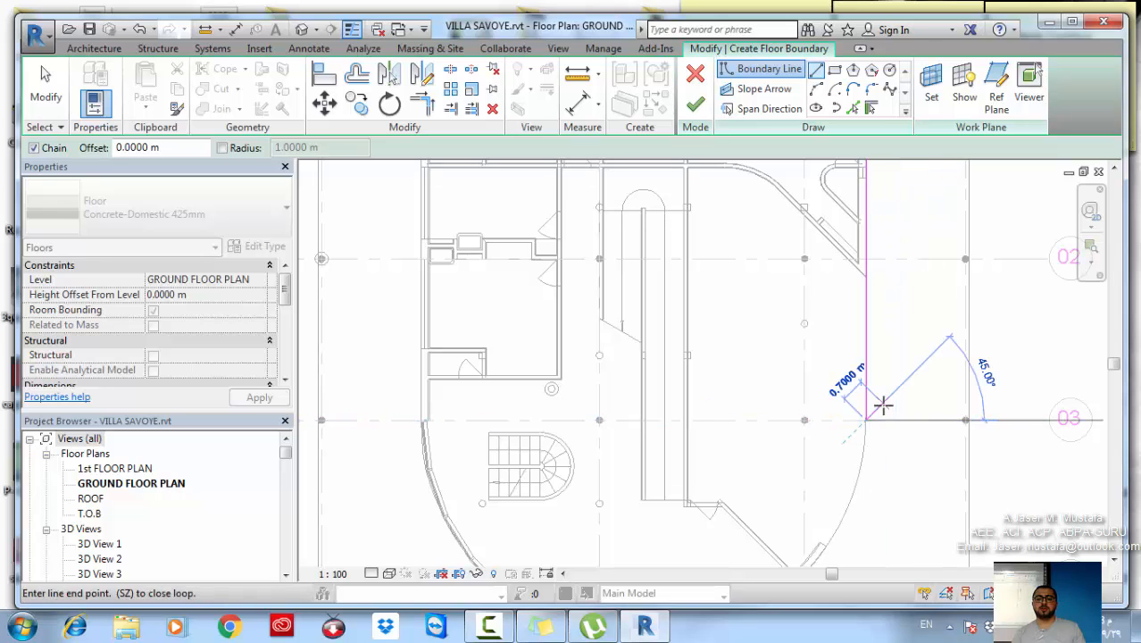
key(Escape)
key(Escape)
Trim the boundary line above grid 01 to a clean corner with the short vertical line beside grid B
scroll(846, 378, down, 4)
scroll(813, 284, up, 9)
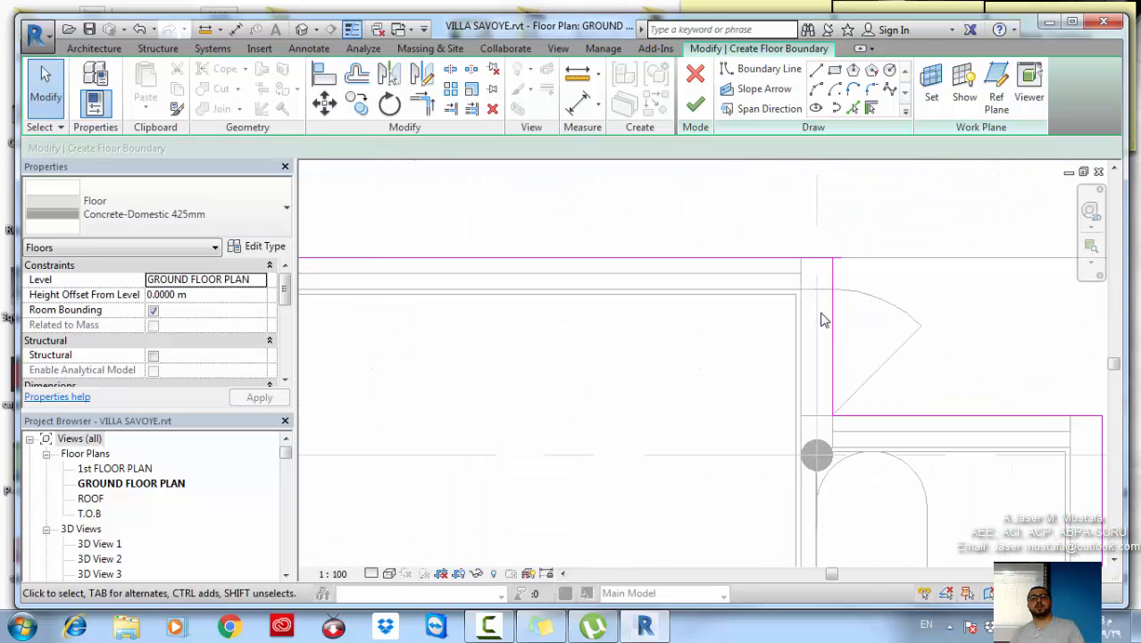
middle_drag(823, 319, 829, 350)
key(t)
key(r)
scroll(843, 343, up, 2)
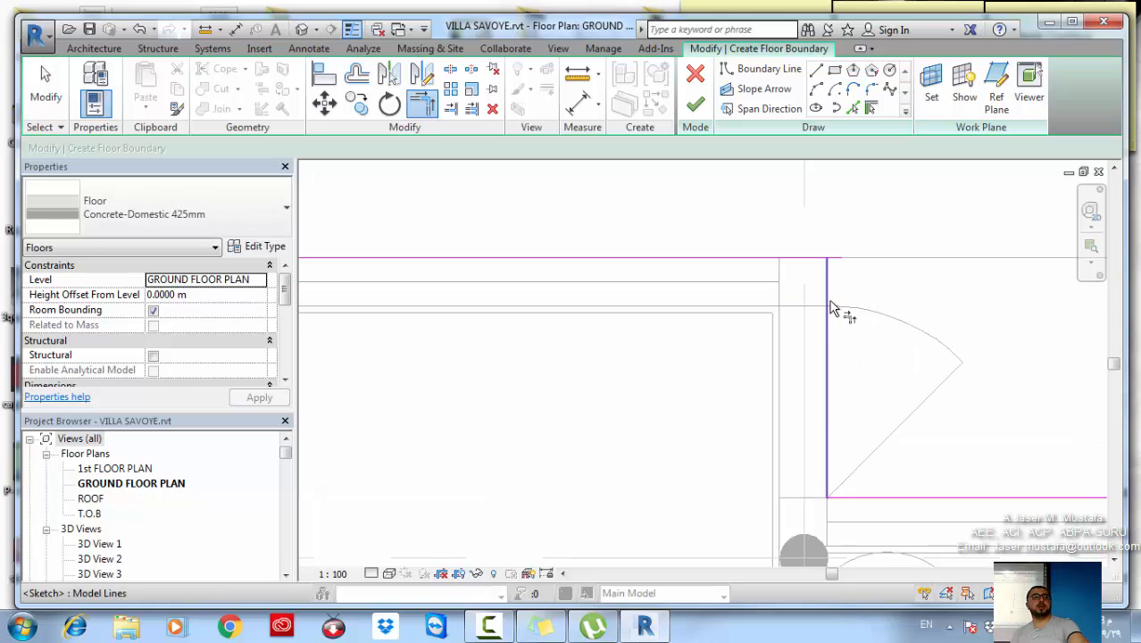
click(817, 260)
key(Escape)
middle_drag(747, 383, 836, 383)
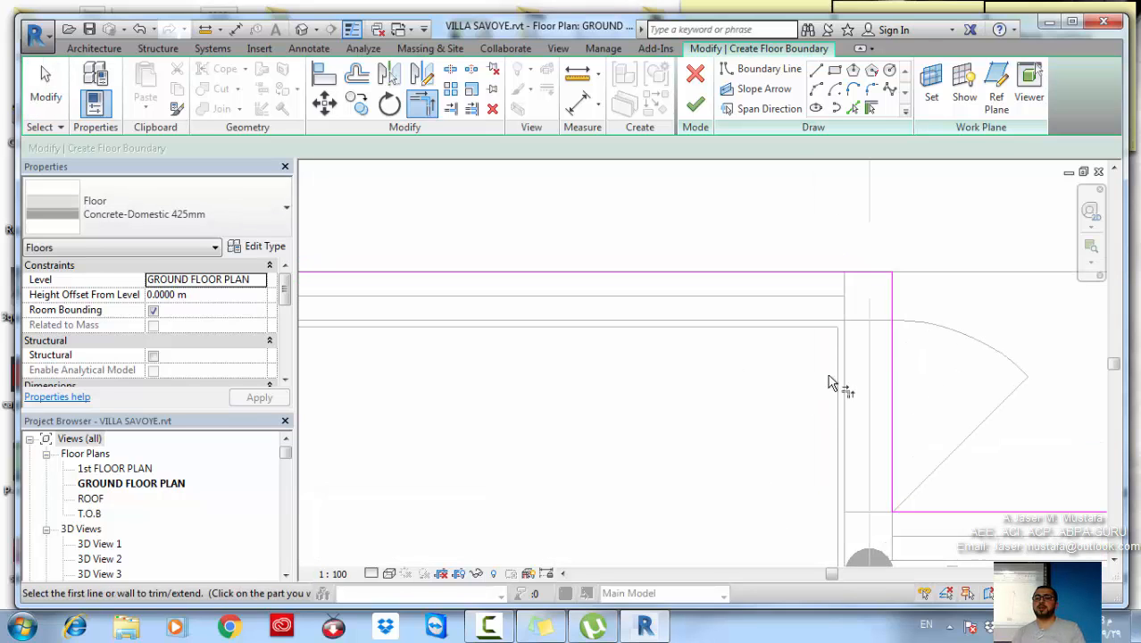
scroll(866, 375, down, 5)
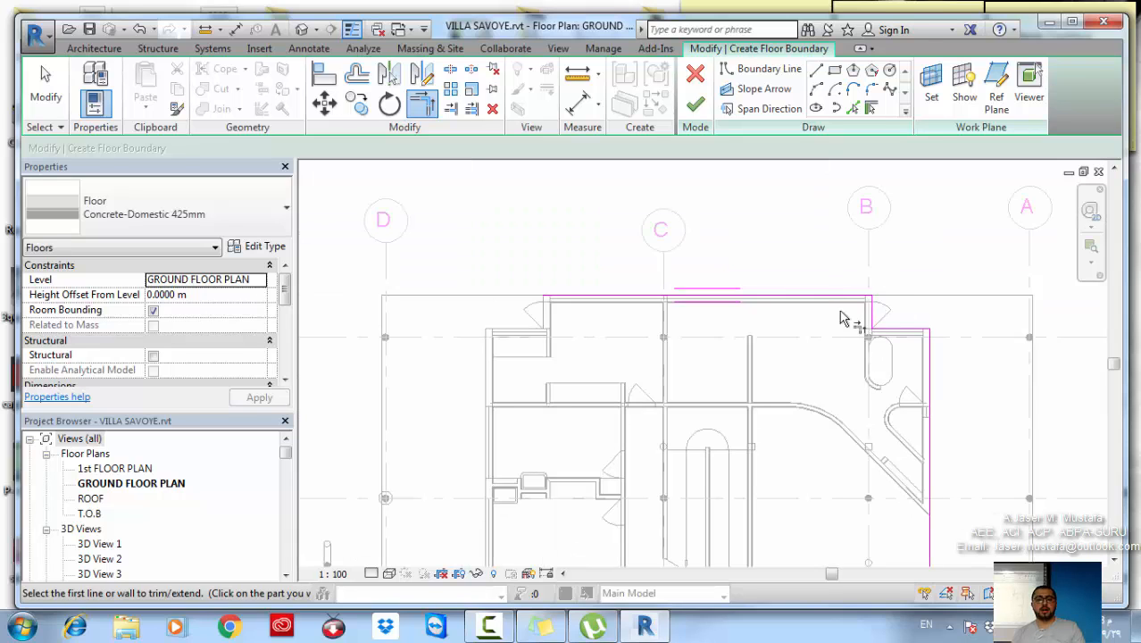
scroll(865, 284, up, 5)
scroll(859, 286, up, 4)
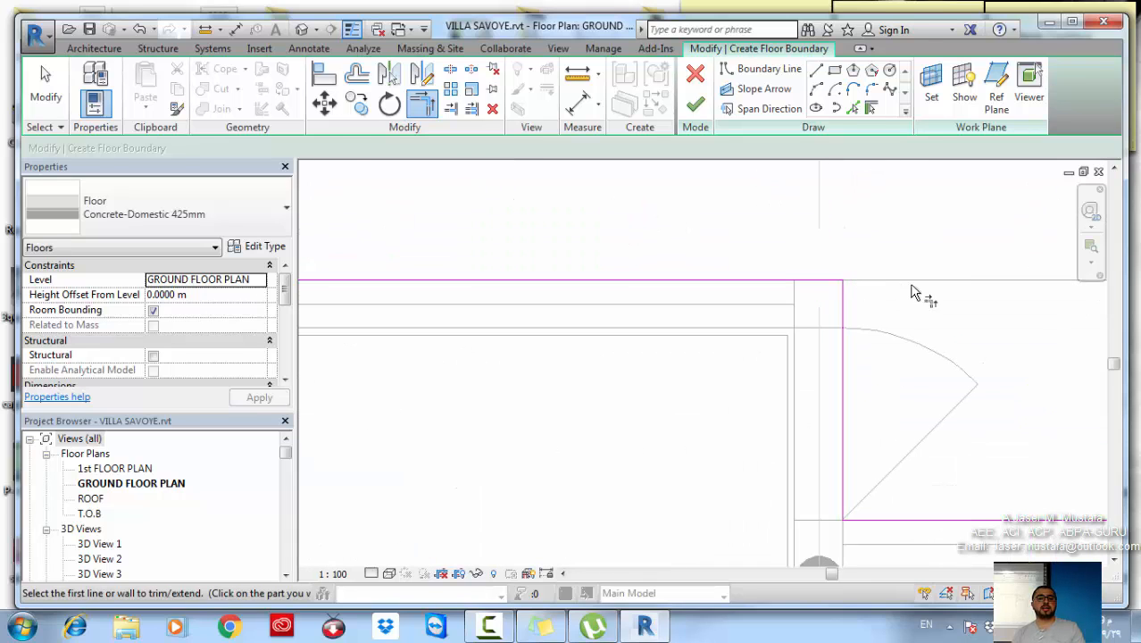
Draw boundary lines down the door opening between grids D and C and along the recessed wall to the building's outer corner
click(816, 72)
scroll(604, 321, down, 4)
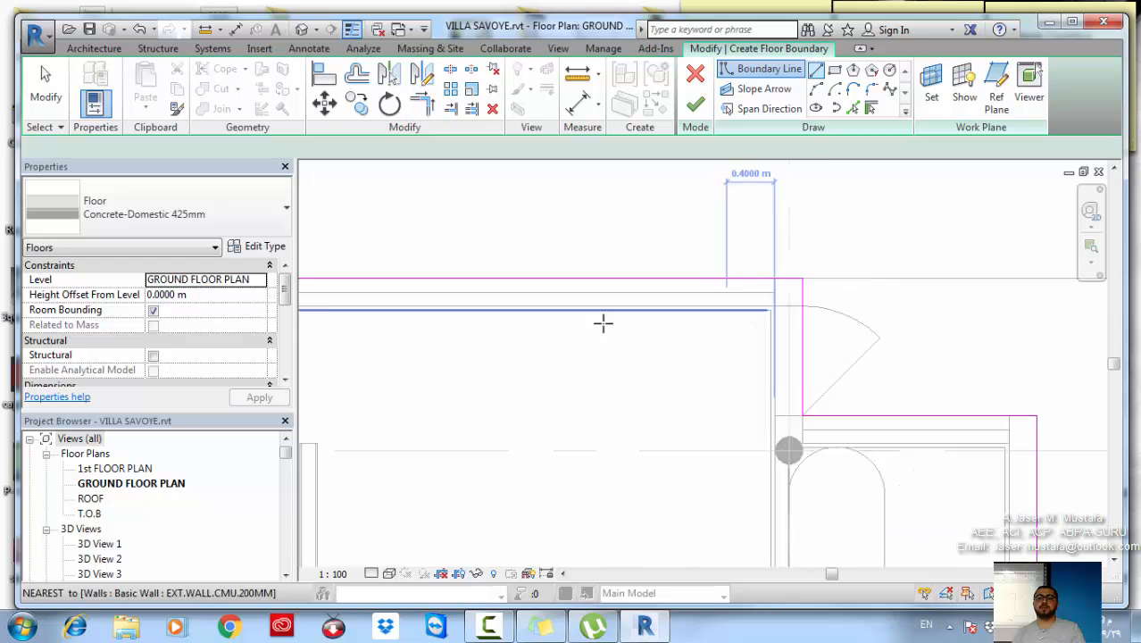
middle_drag(604, 322, 869, 302)
middle_drag(313, 302, 695, 300)
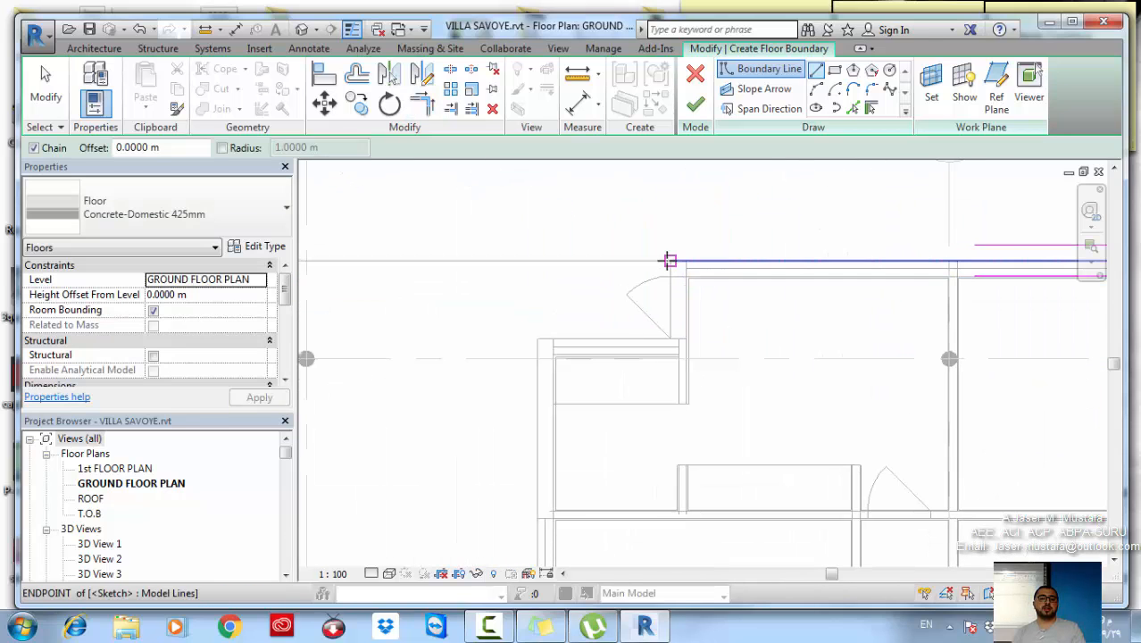
click(670, 261)
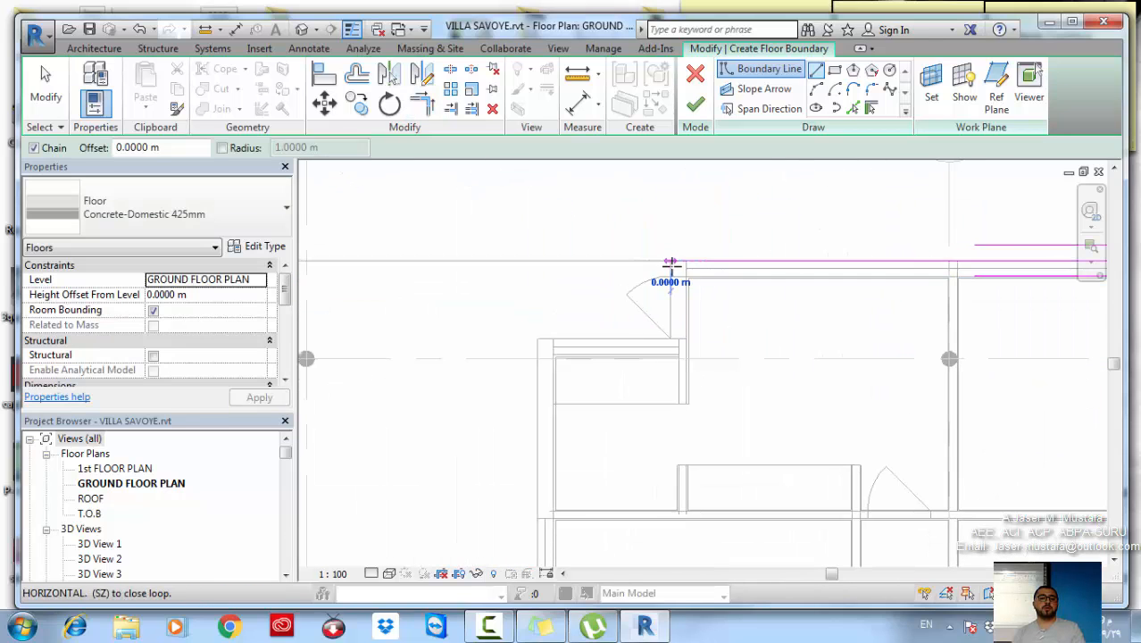
click(670, 337)
click(538, 338)
Extend the boundary down the outer wall face between grids D and C to grid 03, ending the line chain
scroll(583, 274, down, 5)
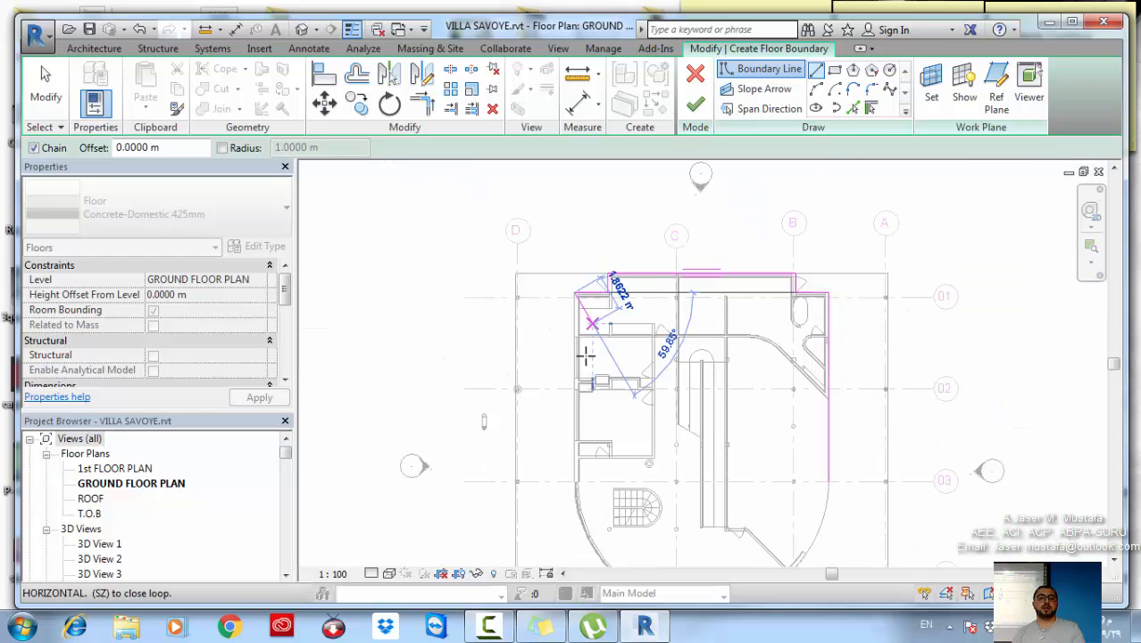
scroll(584, 357, down, 1)
middle_drag(590, 458, 591, 402)
scroll(590, 402, up, 3)
scroll(575, 384, up, 4)
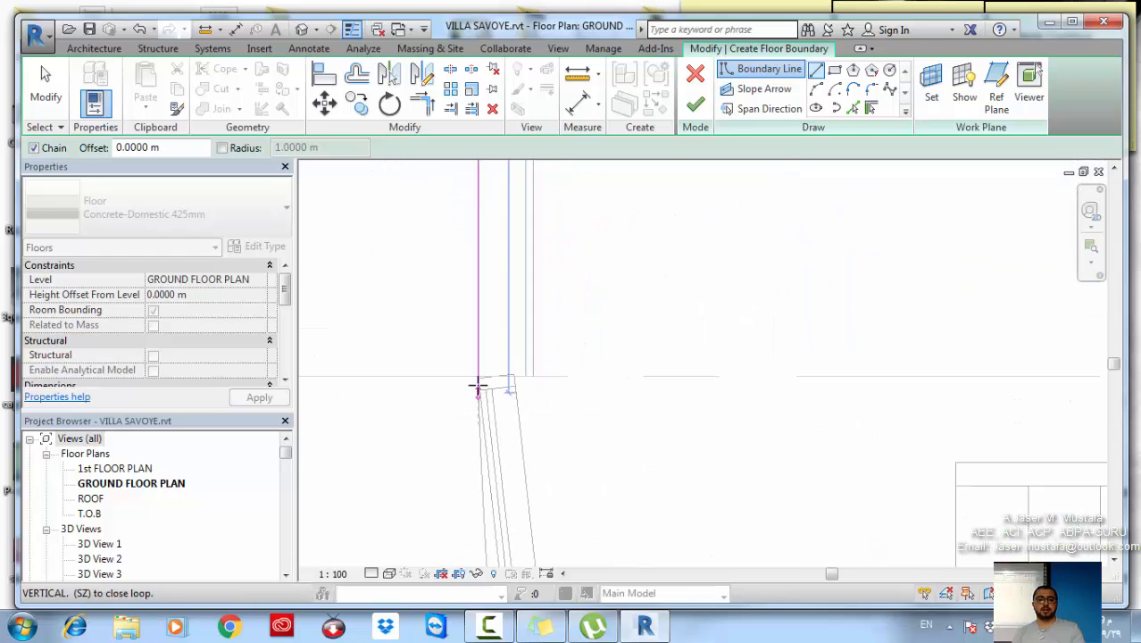
click(477, 376)
scroll(456, 418, down, 2)
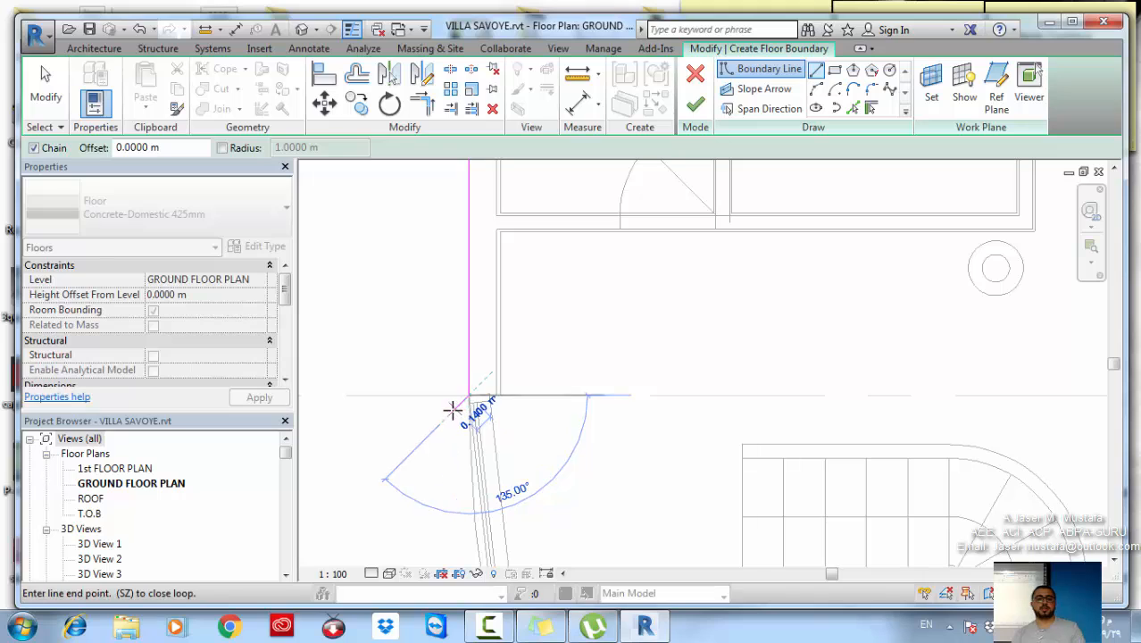
key(Escape)
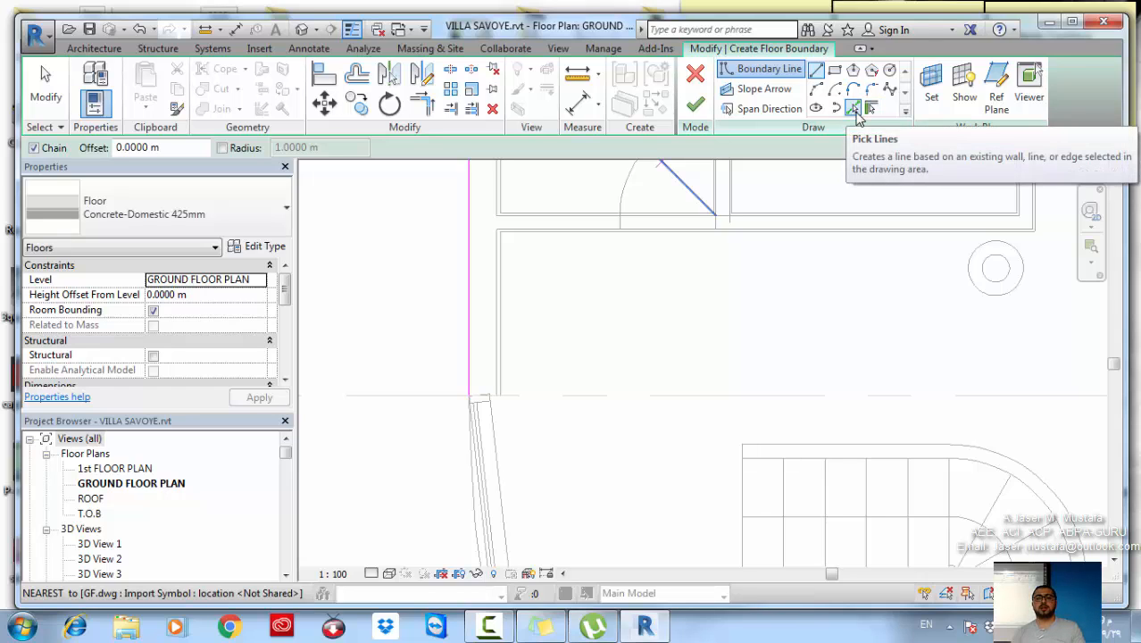
Try to trace the curved curtain wall's glazed panels below grid 03 one by one with Pick Lines
click(854, 108)
middle_drag(510, 441, 493, 271)
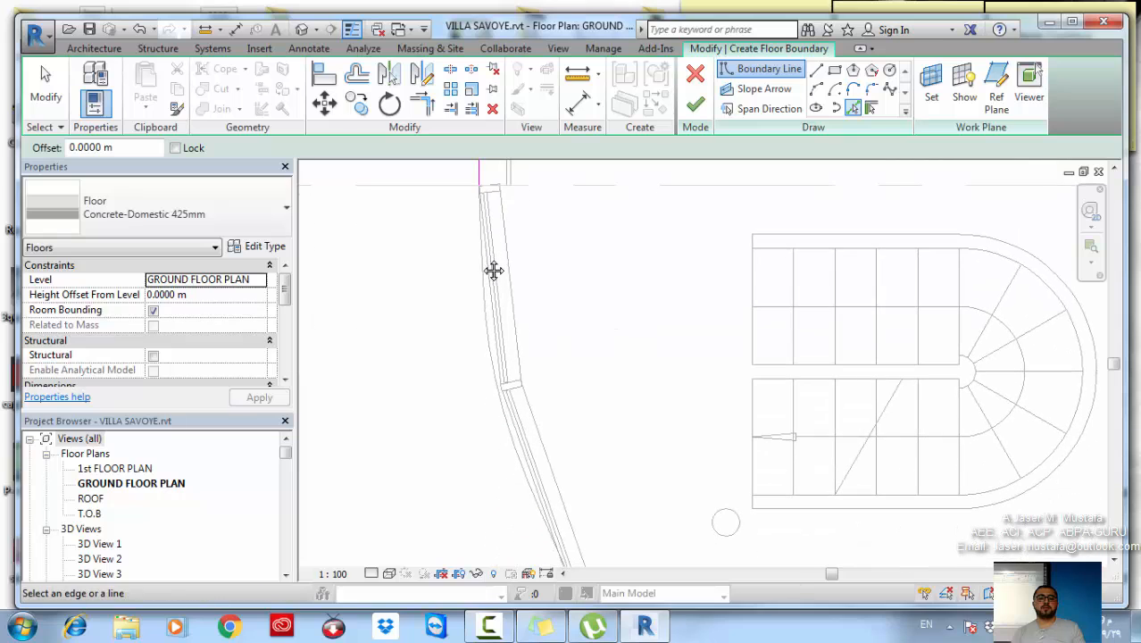
click(491, 277)
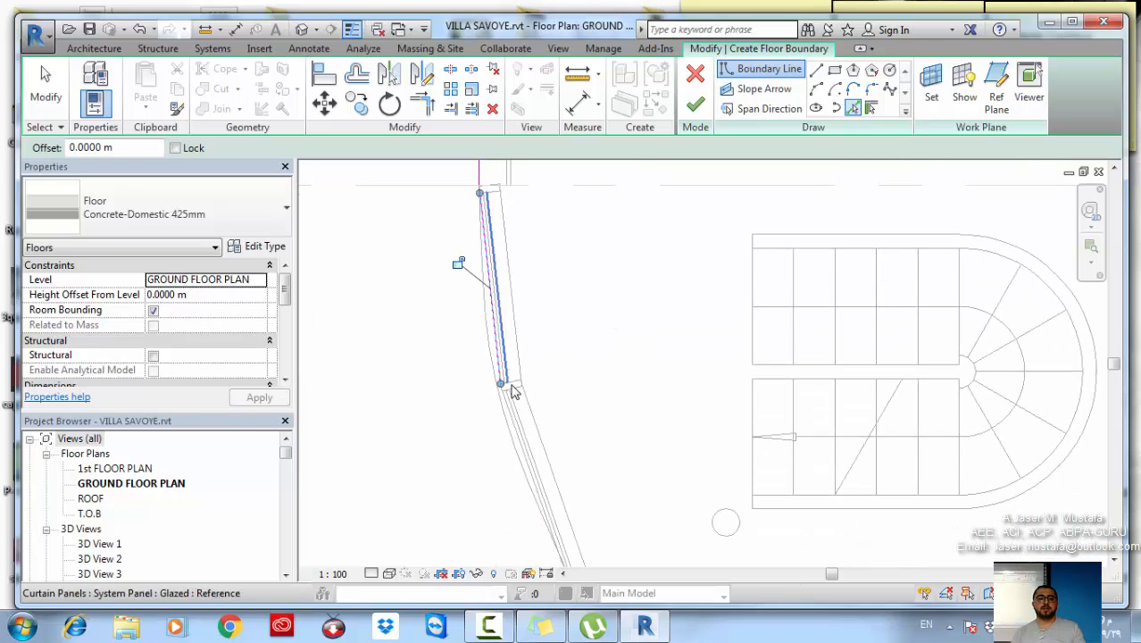
click(513, 441)
scroll(527, 459, down, 2)
mouse_move(575, 535)
middle_down()
mouse_move(588, 494)
mouse_move(509, 325)
middle_up()
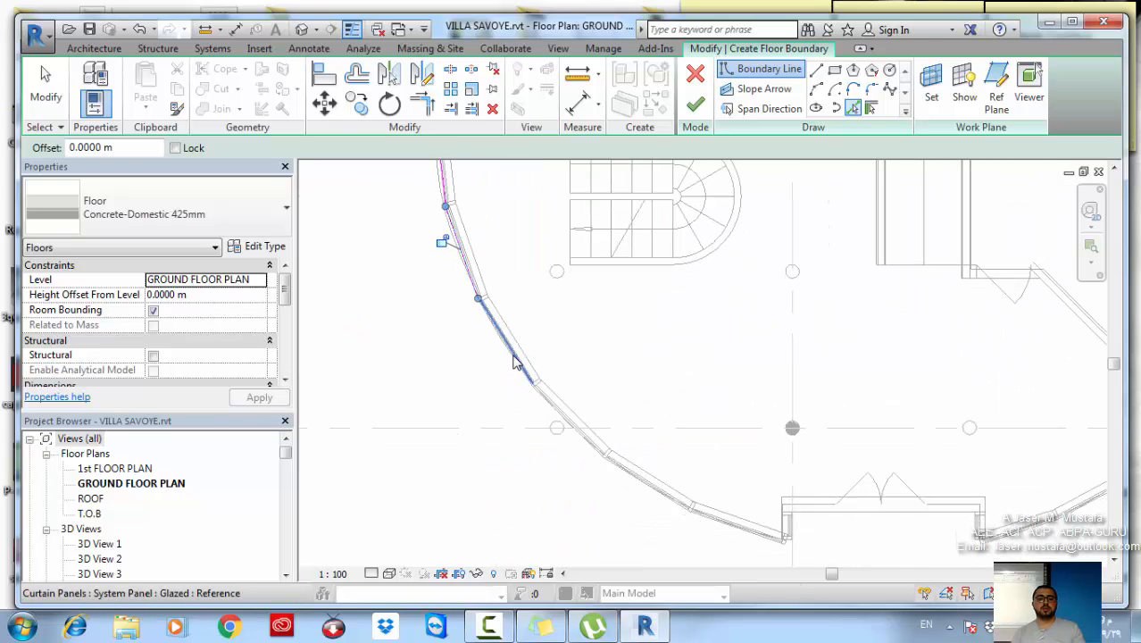
click(513, 365)
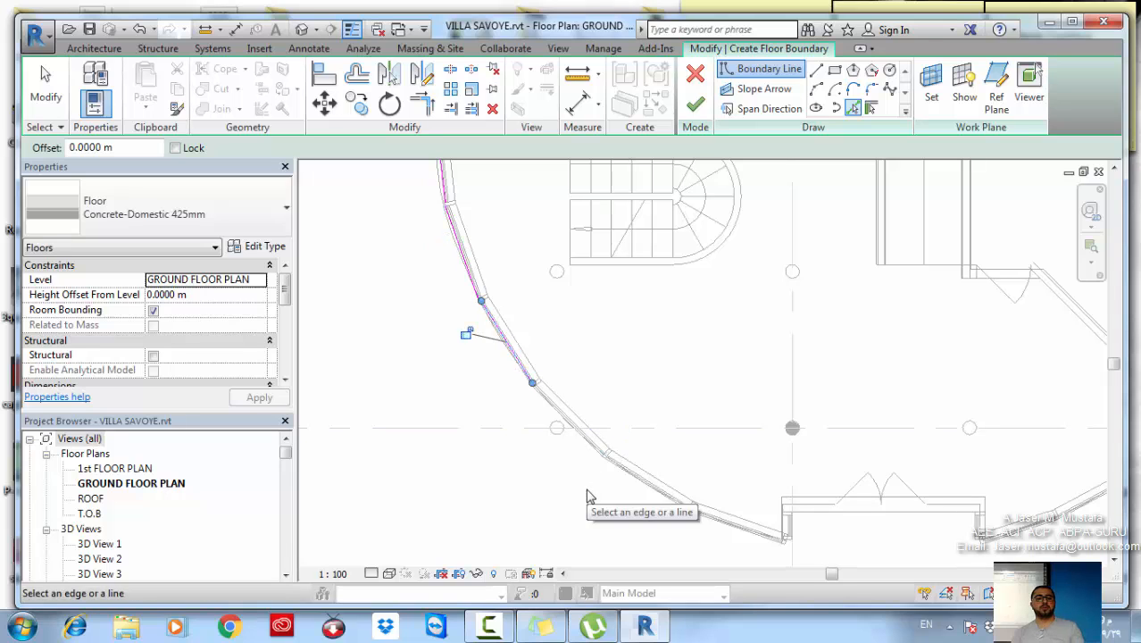
scroll(588, 479, up, 3)
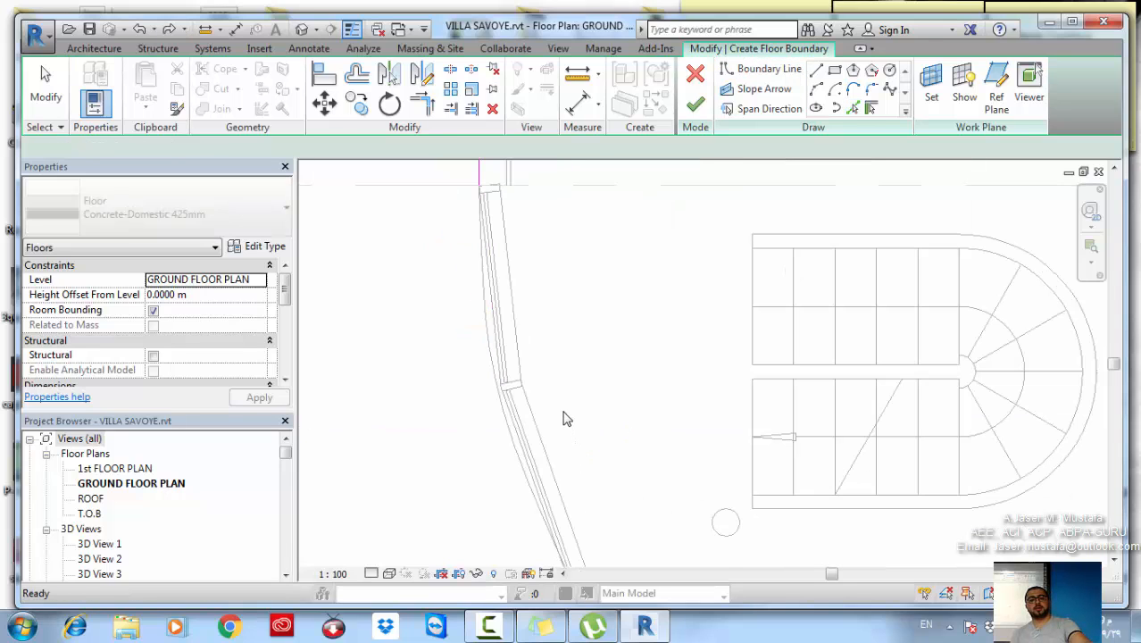
Create a curved boundary line with Pick Walls from the storefront curtain wall between grid 03 and the entrance recess
scroll(703, 324, down, 1)
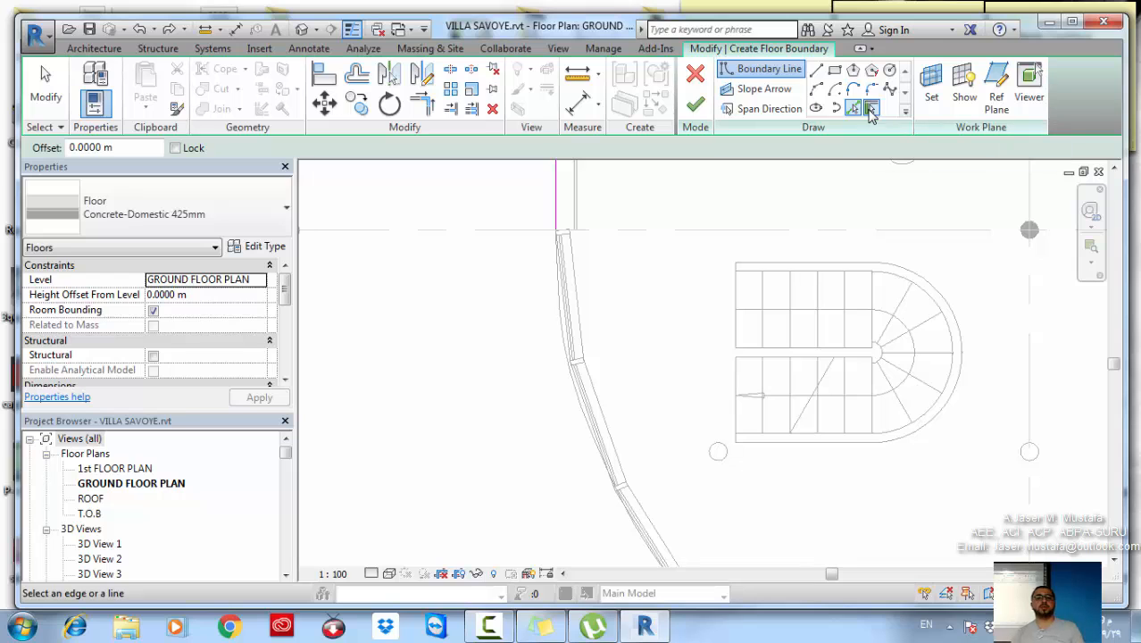
click(871, 108)
scroll(580, 314, down, 2)
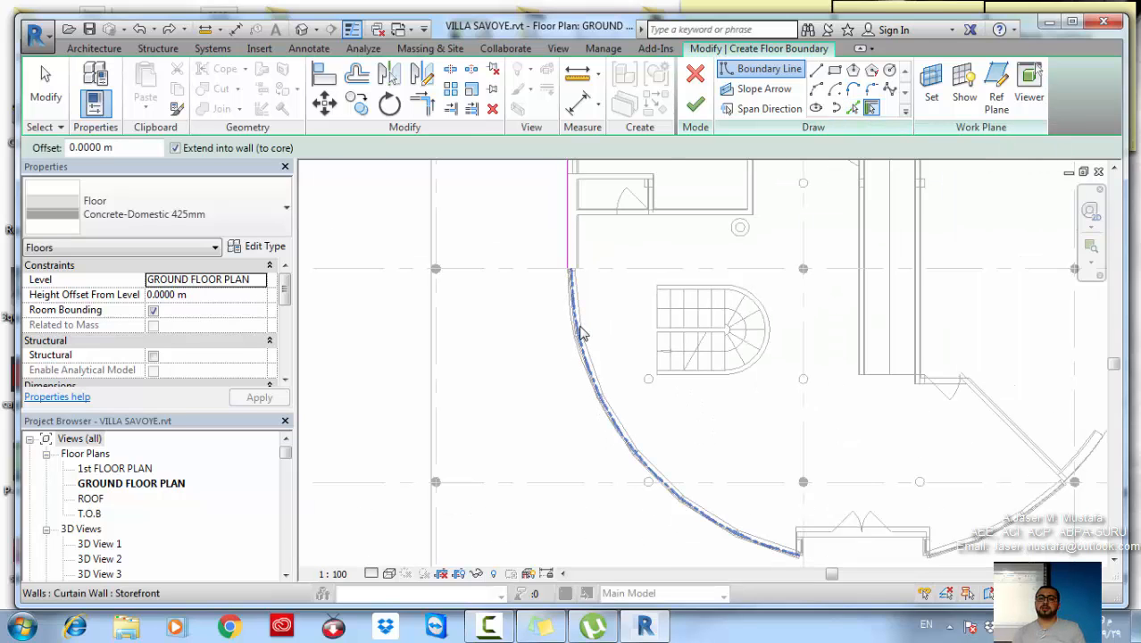
click(579, 334)
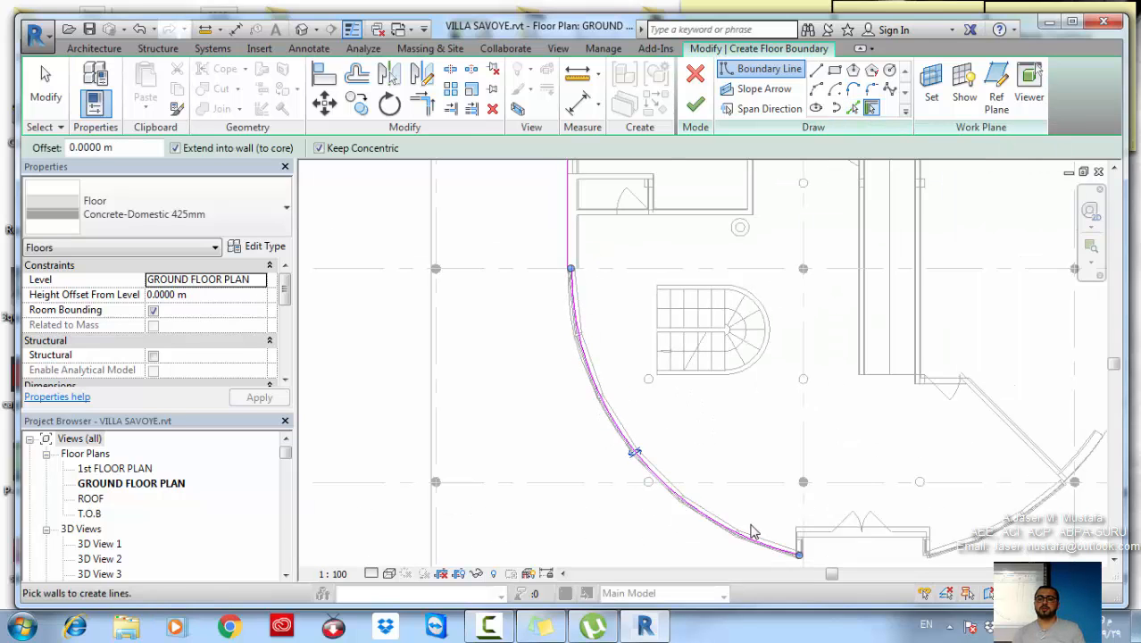
Add boundary lines from the entrance recess's short side wall near grid C and from its double-door wall
middle_drag(776, 424, 655, 322)
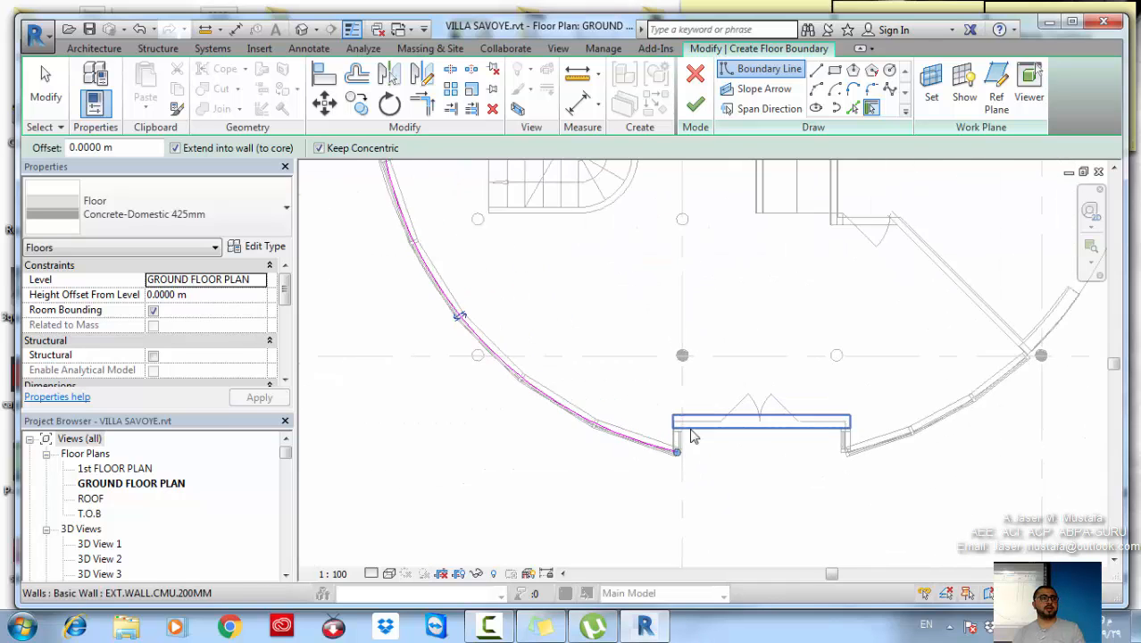
scroll(695, 436, up, 2)
click(670, 446)
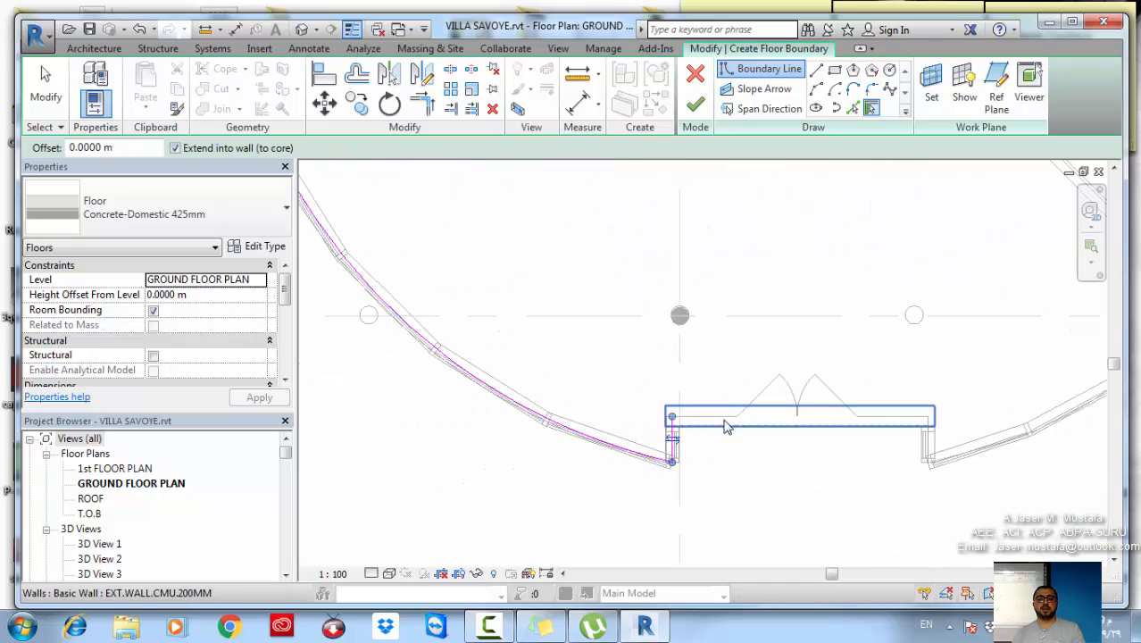
click(725, 427)
middle_drag(921, 451, 802, 407)
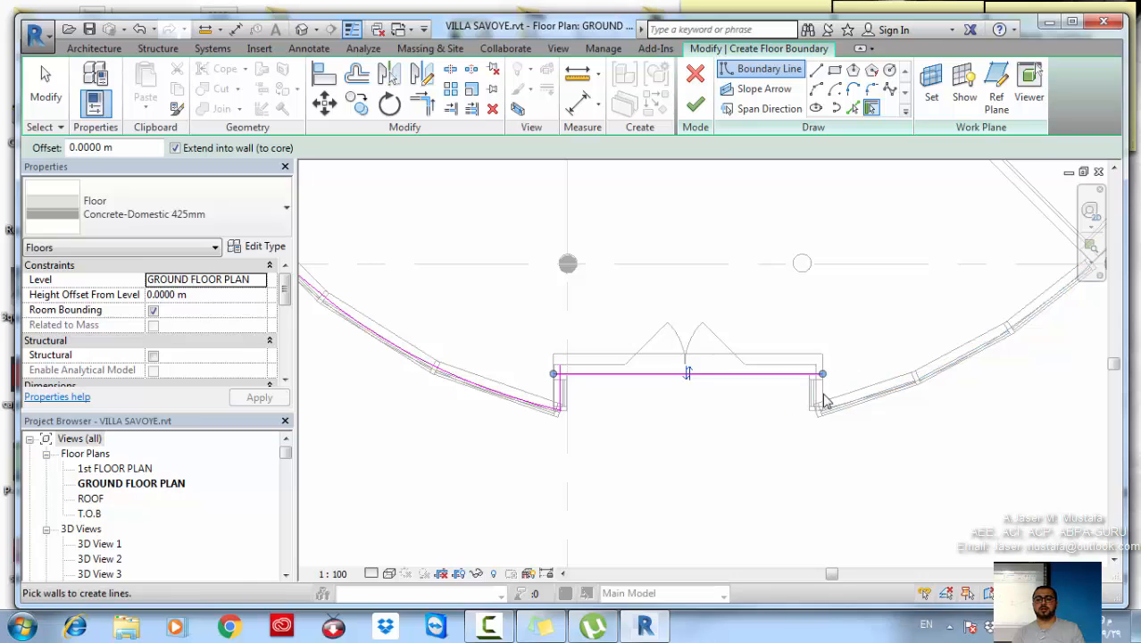
Add boundary lines from the entrance recess's other side wall and the curved curtain wall running from it to grid 04
click(857, 401)
scroll(858, 427, down, 2)
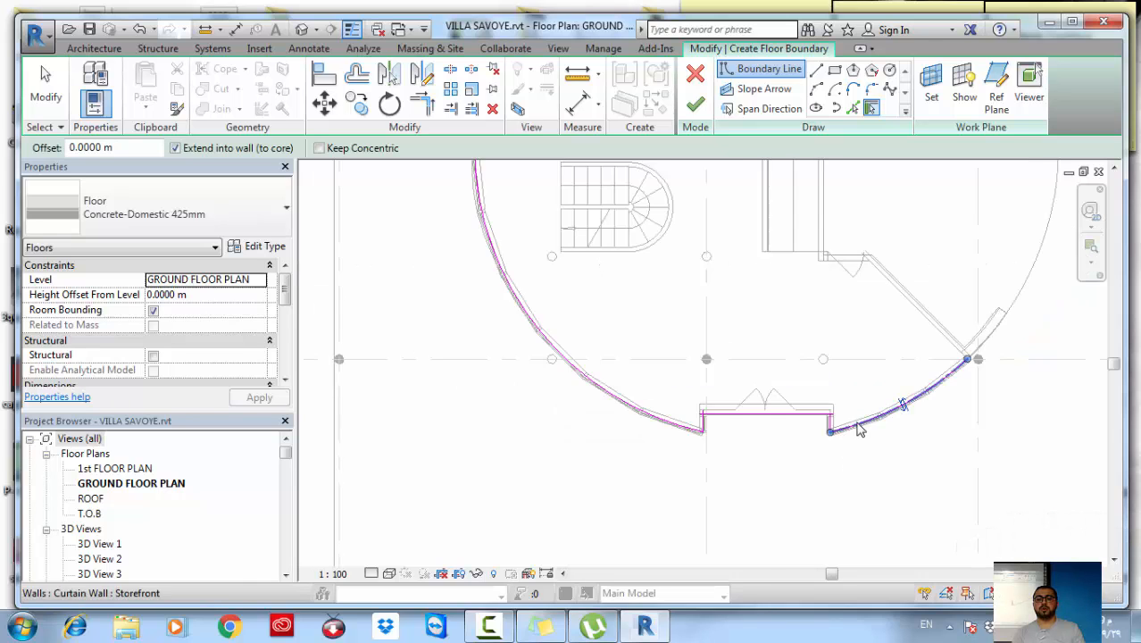
scroll(859, 429, down, 3)
scroll(891, 408, up, 4)
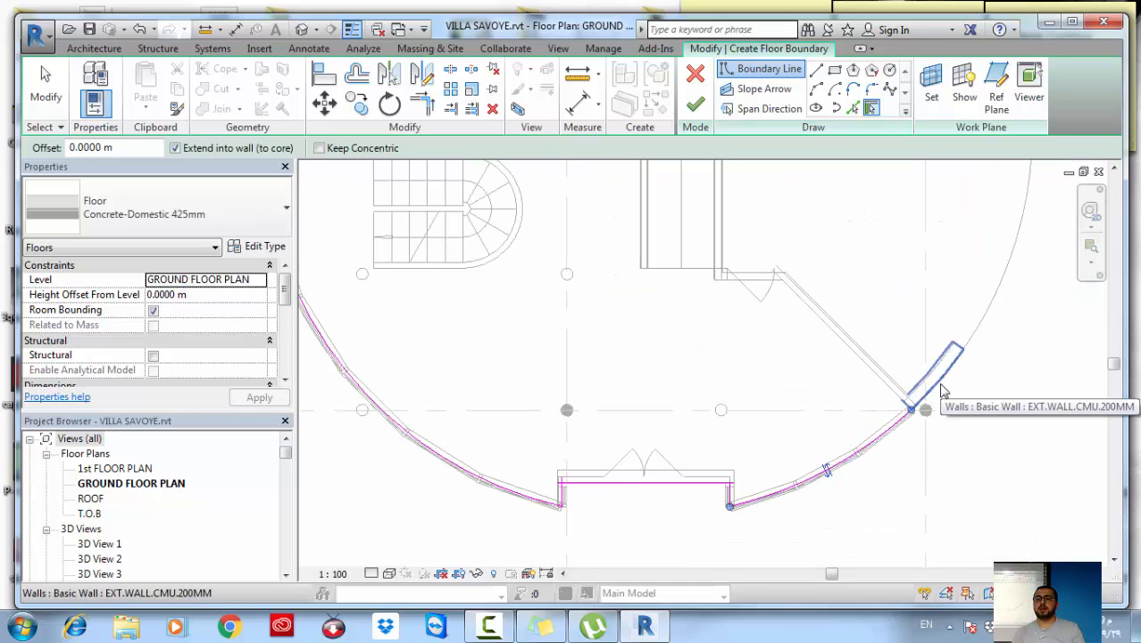
middle_drag(940, 390, 860, 453)
click(853, 109)
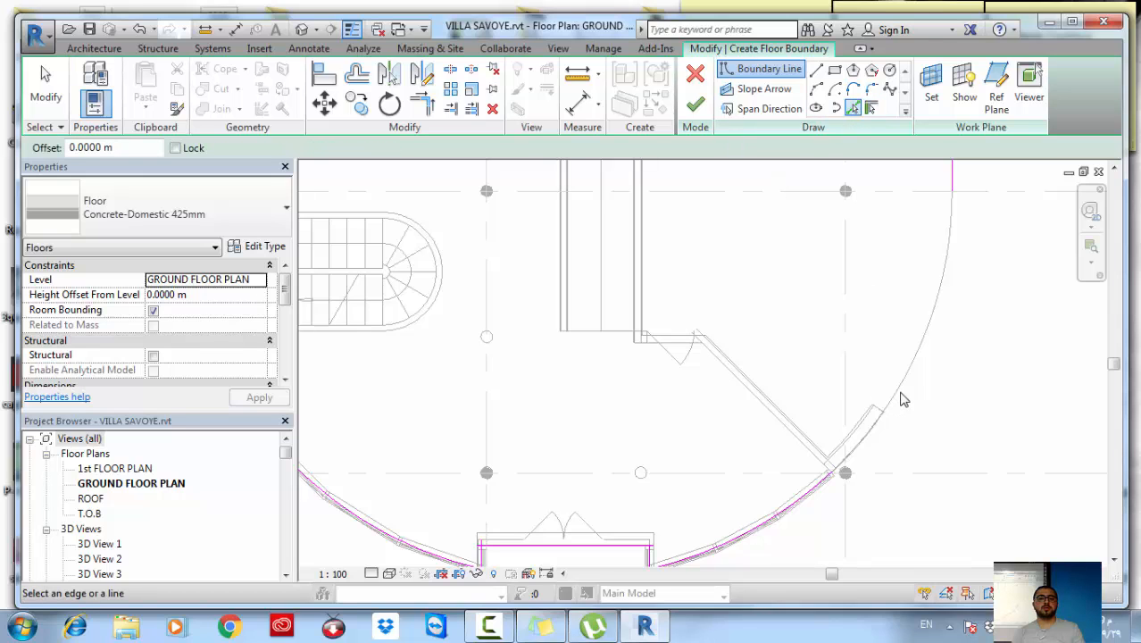
middle_drag(872, 410, 849, 484)
key(Escape)
Trim/extend the curved boundary line ending at grid 04 to meet the straight outer line that ends at grid 03
scroll(829, 480, down, 3)
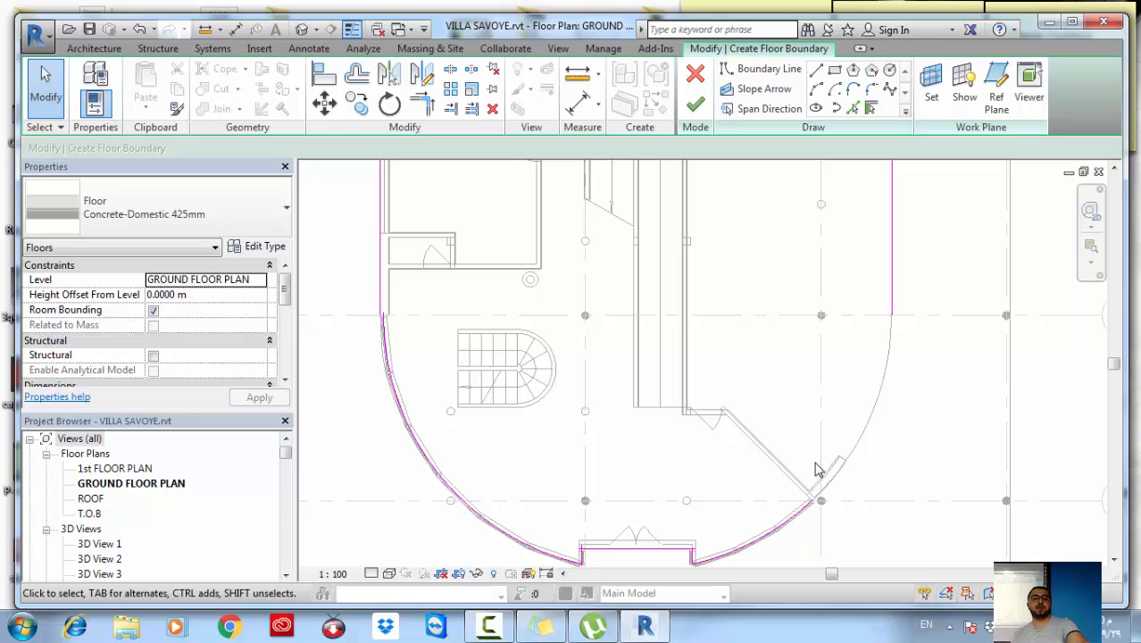
scroll(815, 476, down, 2)
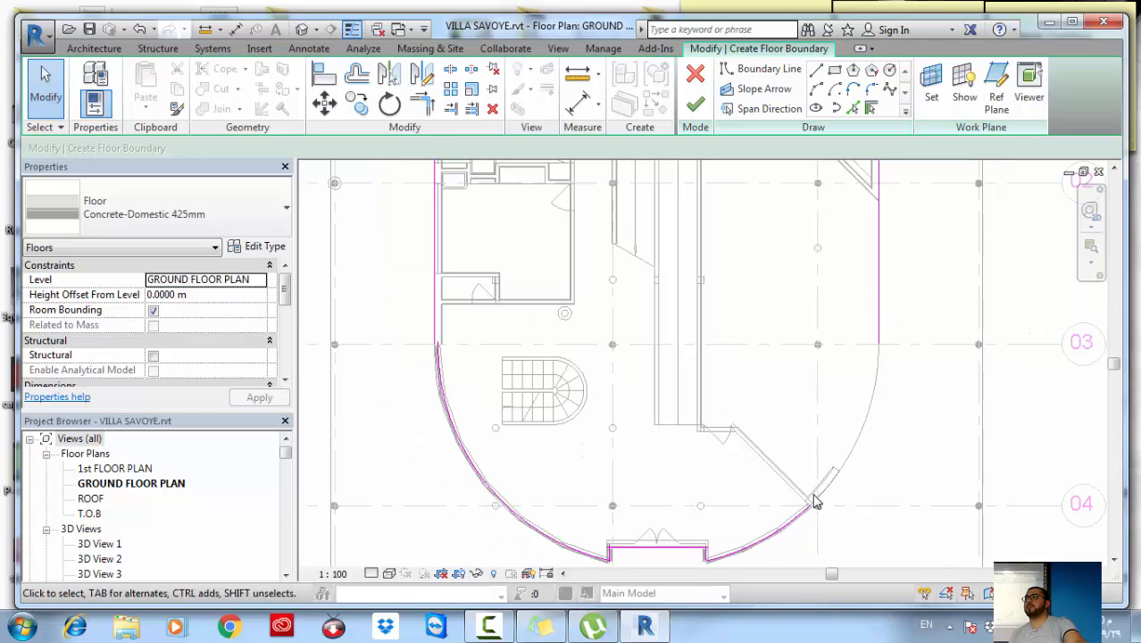
key(t)
key(r)
click(806, 516)
click(878, 304)
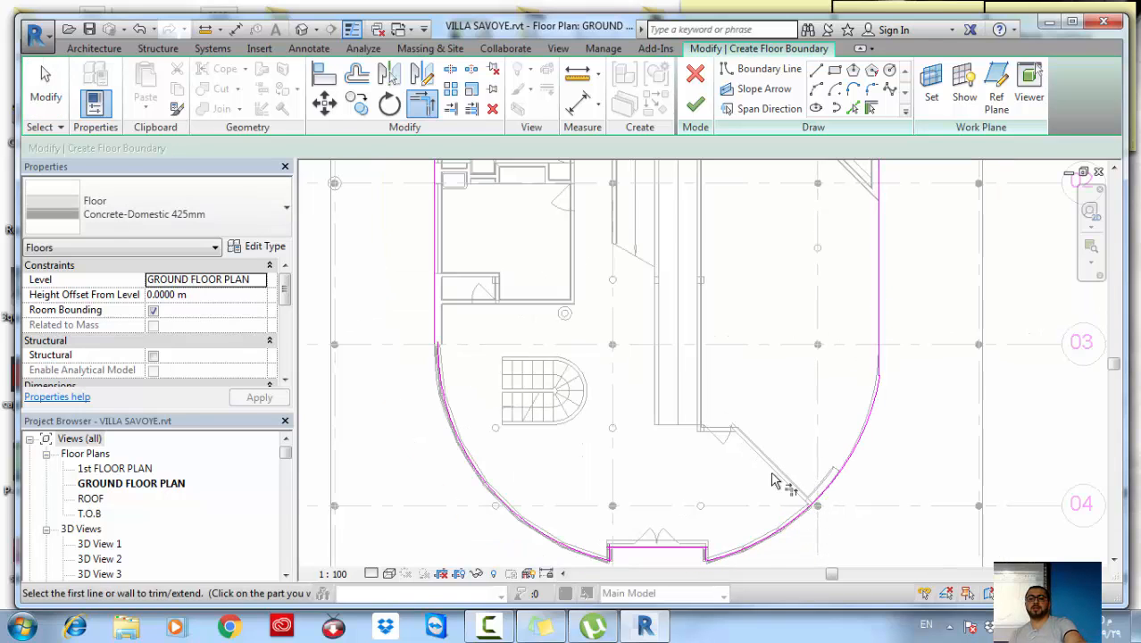
middle_drag(854, 447, 863, 441)
middle_drag(741, 424, 798, 423)
Move the straight boundary line on the stair side from the wall's outer corner at grid 03 toward the curved line's endpoint
click(450, 376)
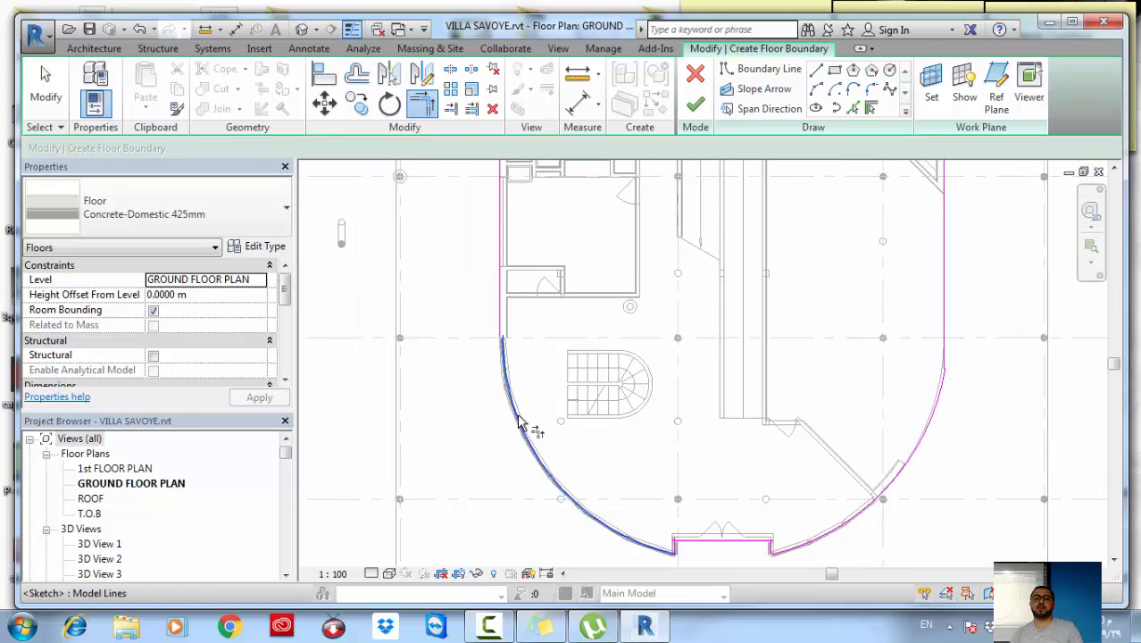
scroll(505, 321, up, 5)
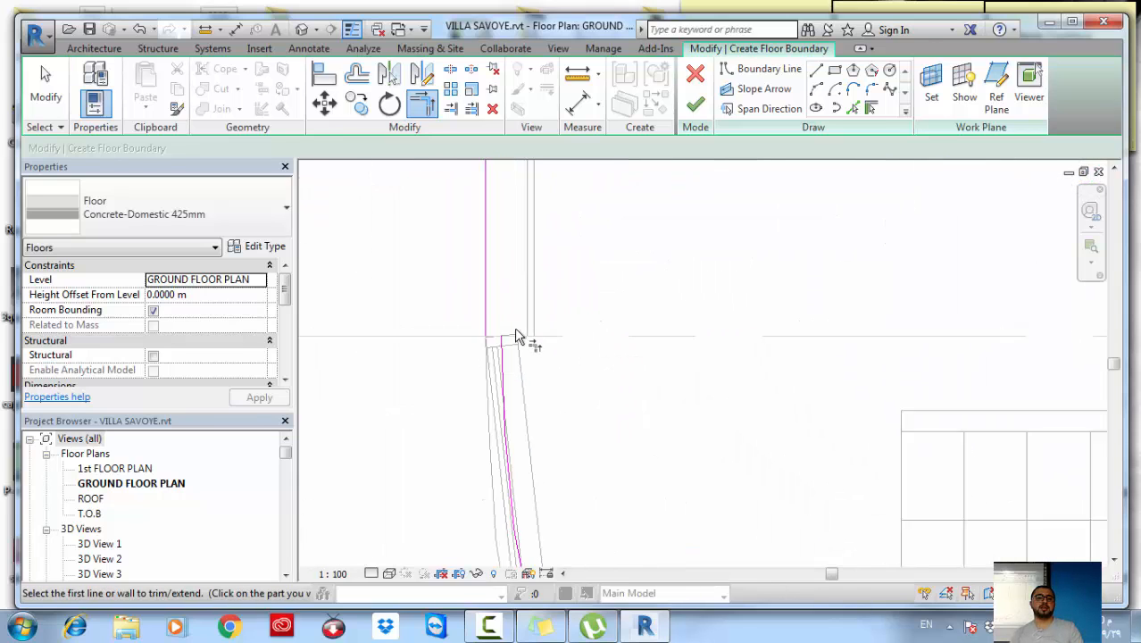
scroll(473, 312, up, 2)
key(Escape)
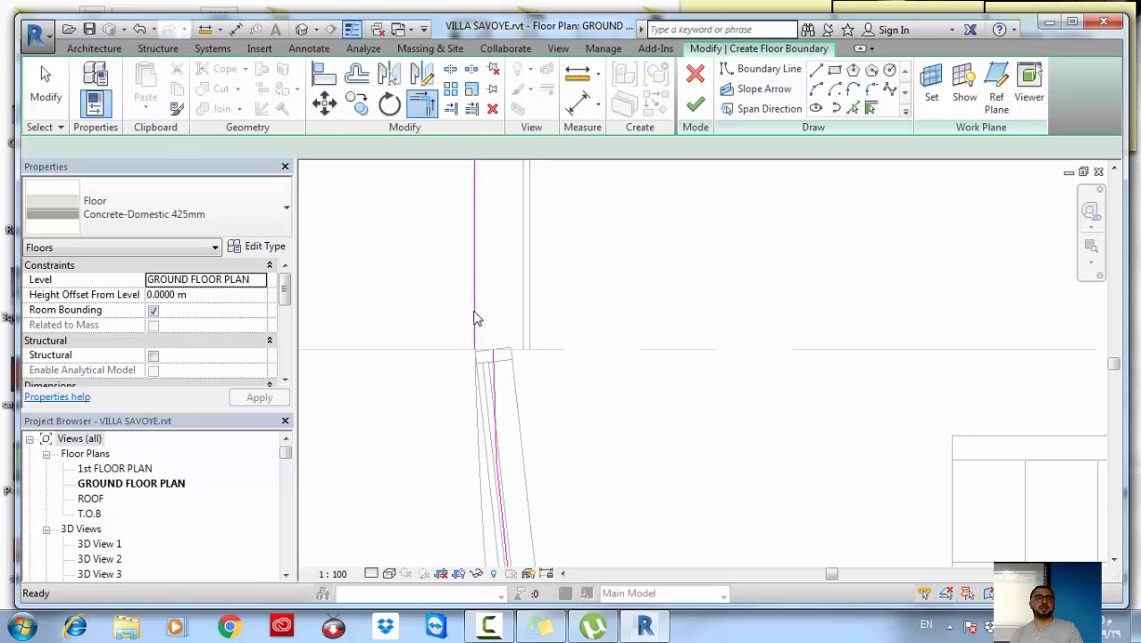
scroll(483, 319, up, 2)
click(484, 319)
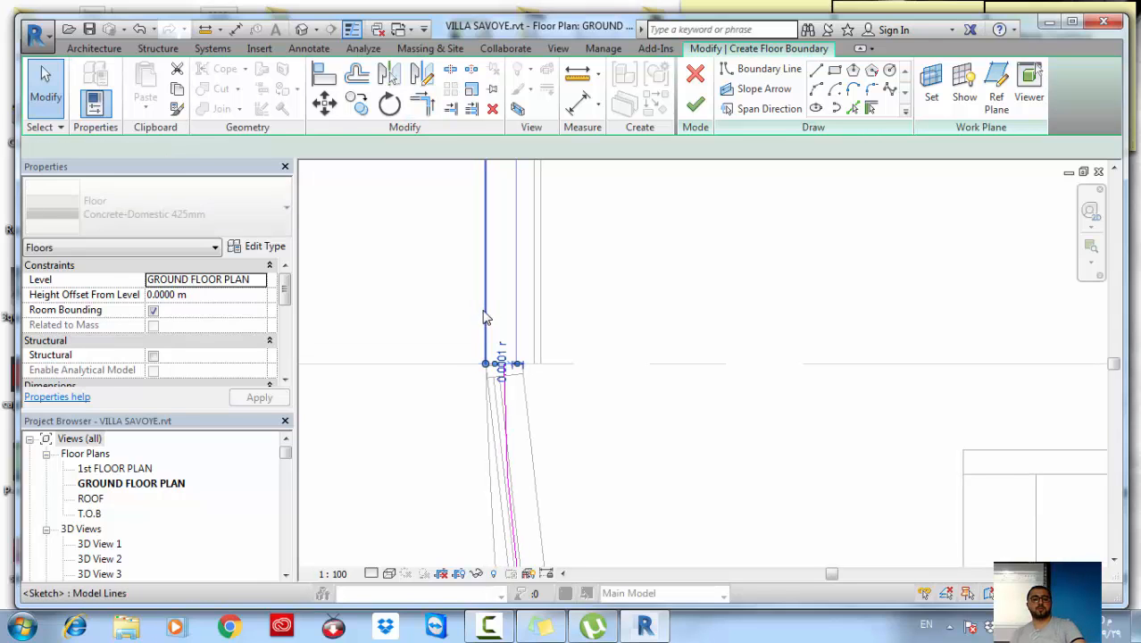
key(m)
key(v)
scroll(499, 375, up, 4)
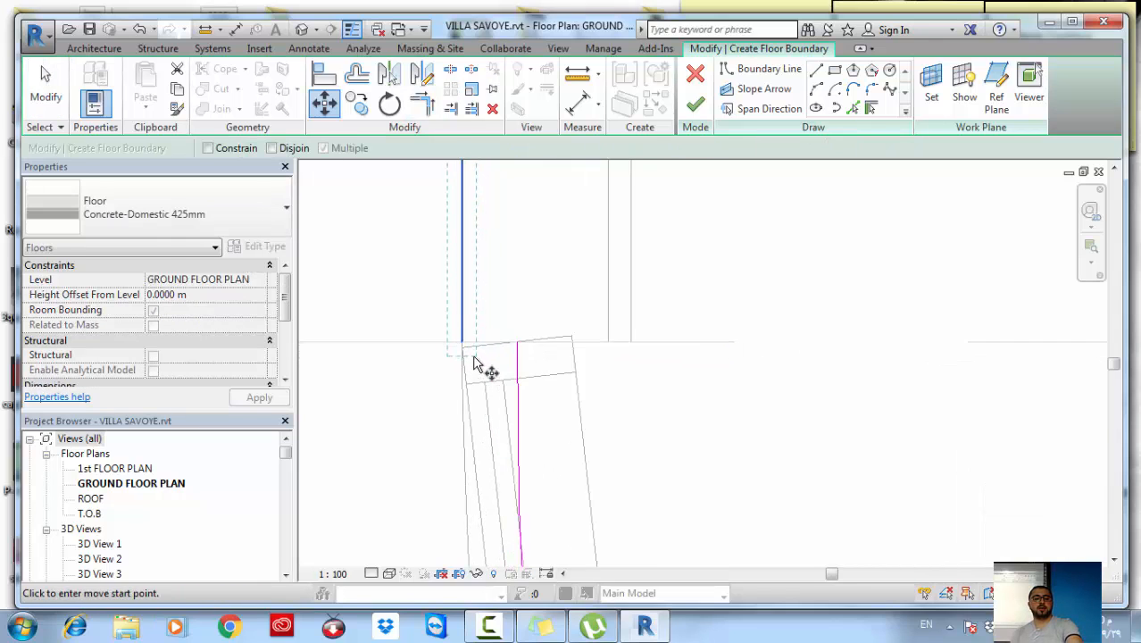
click(462, 346)
click(515, 340)
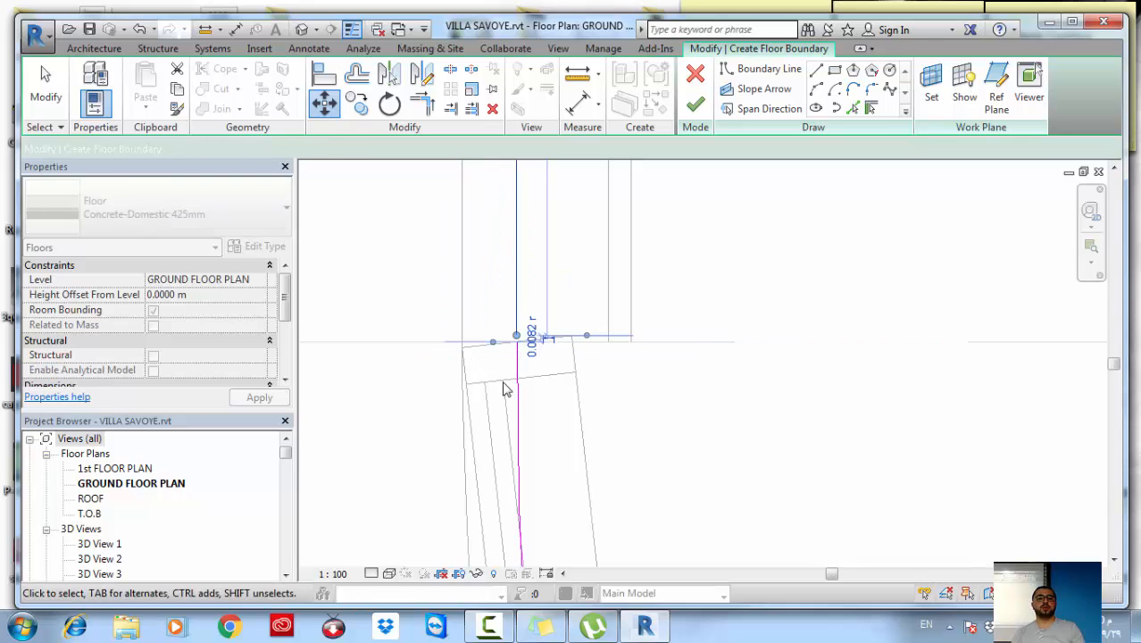
Try to trim the moved straight boundary line and the curved line to a corner at grid 03
key(t)
key(r)
click(522, 393)
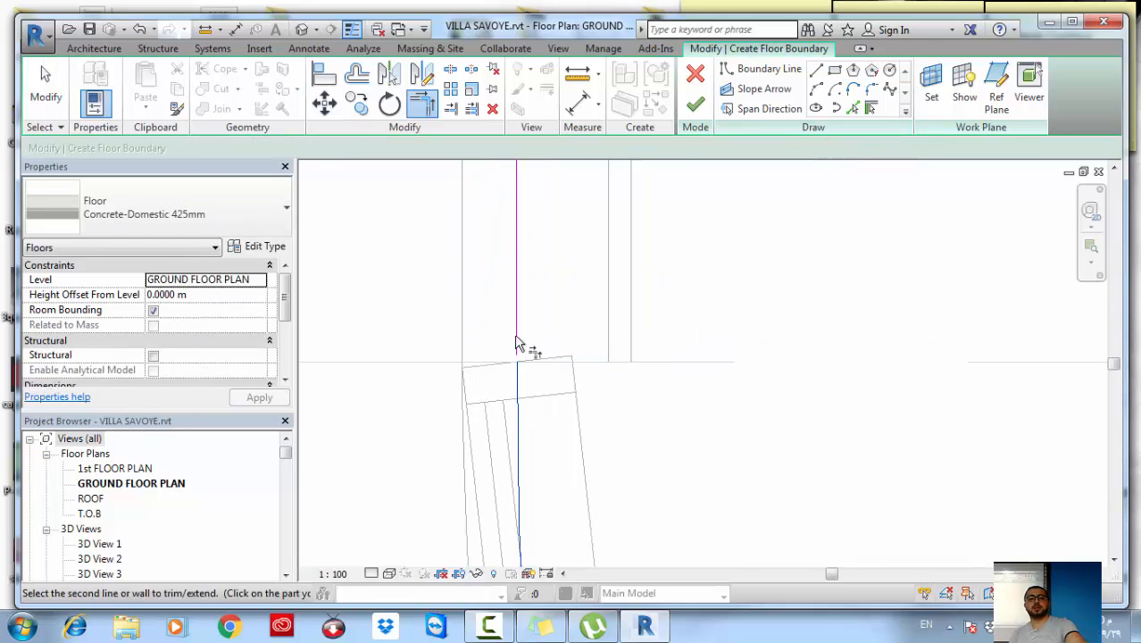
click(518, 359)
key(Escape)
key(Escape)
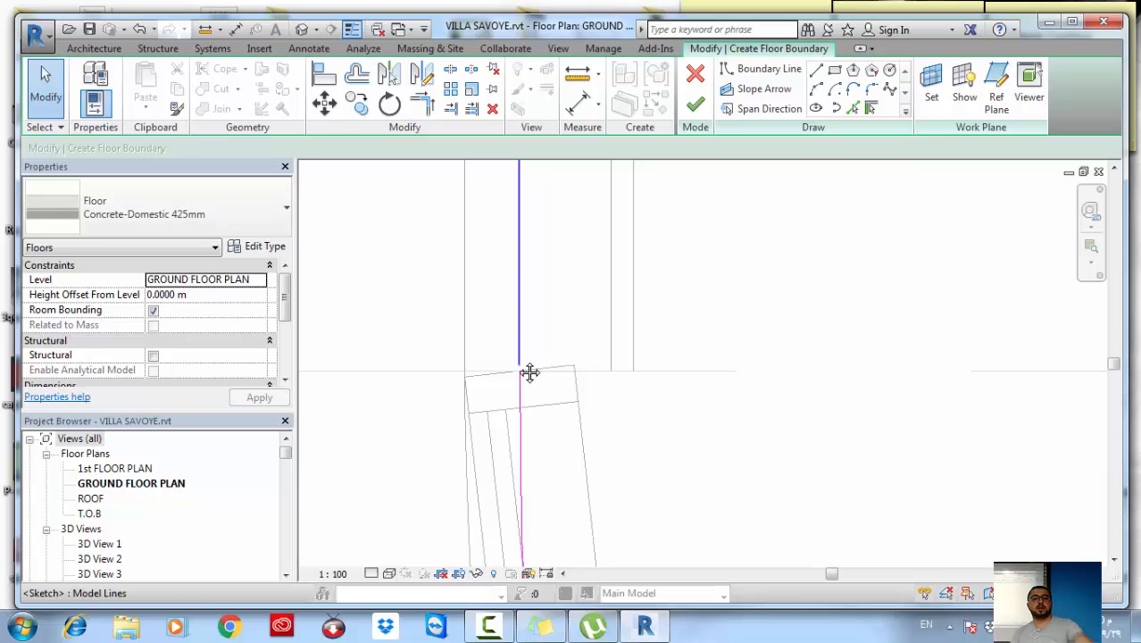
Move the straight boundary line again so its lower end snaps to the curved line's endpoint at grid 03
click(535, 365)
scroll(522, 365, up, 5)
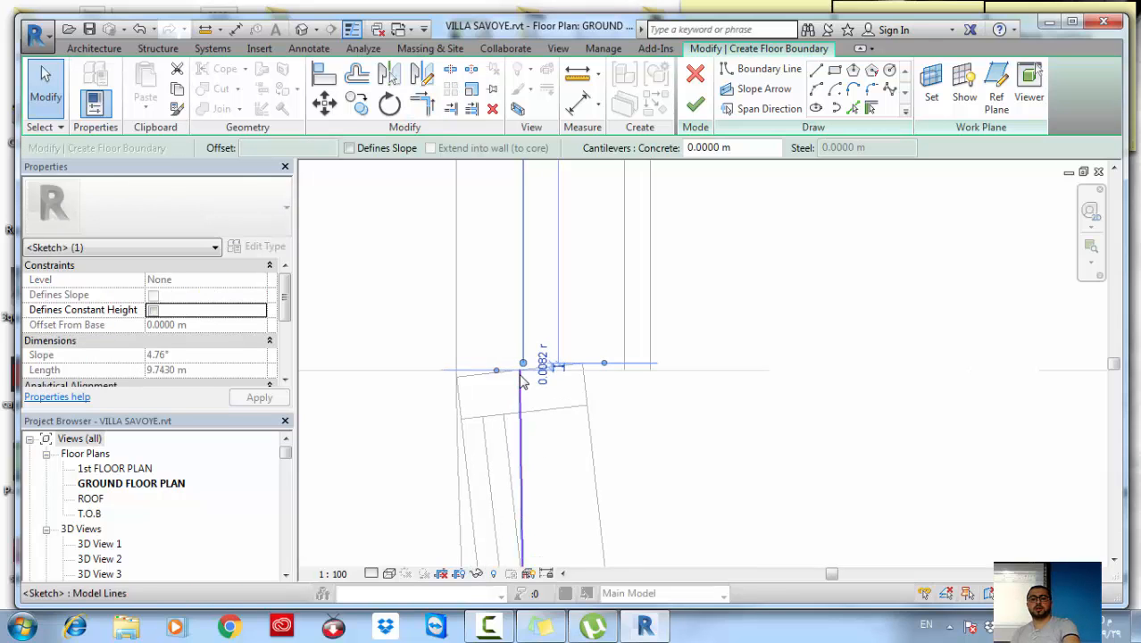
key(Escape)
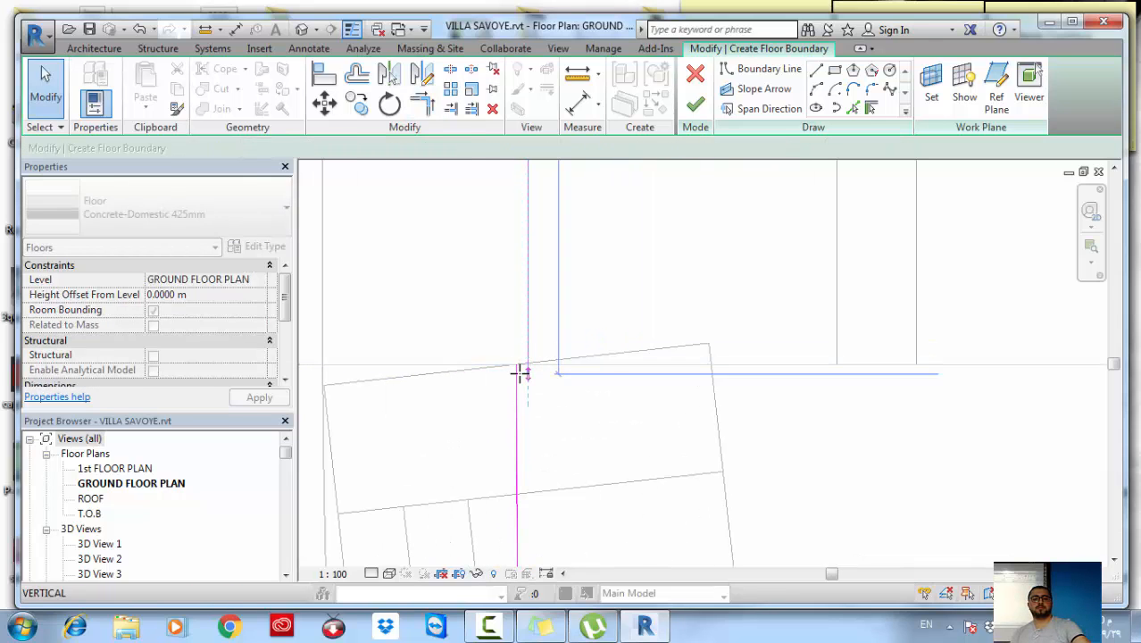
click(530, 344)
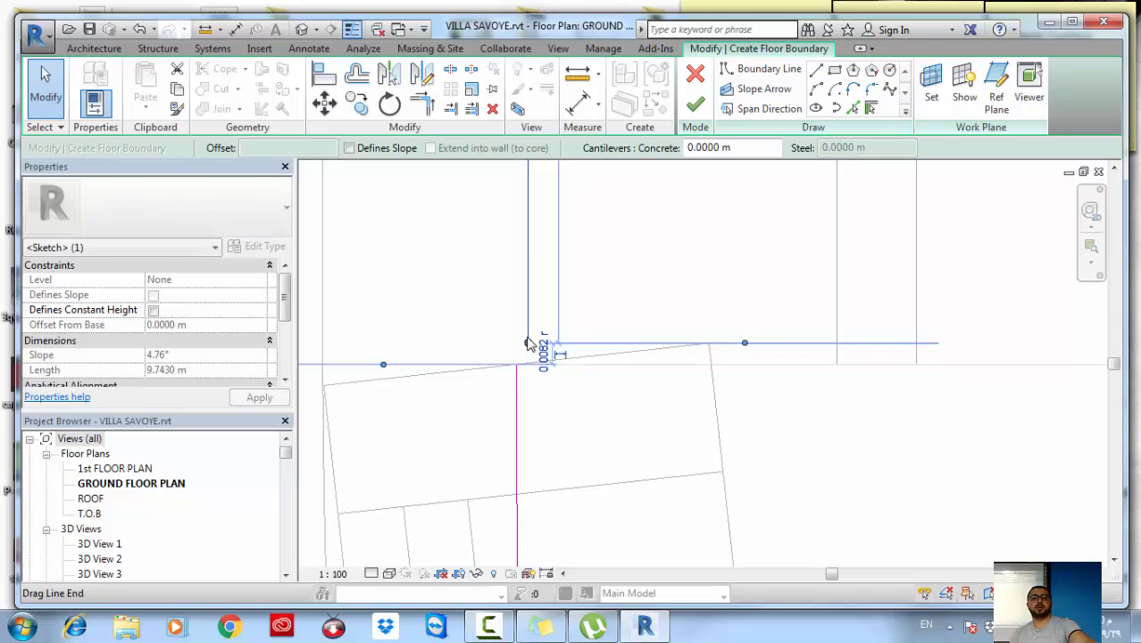
key(m)
key(v)
click(529, 344)
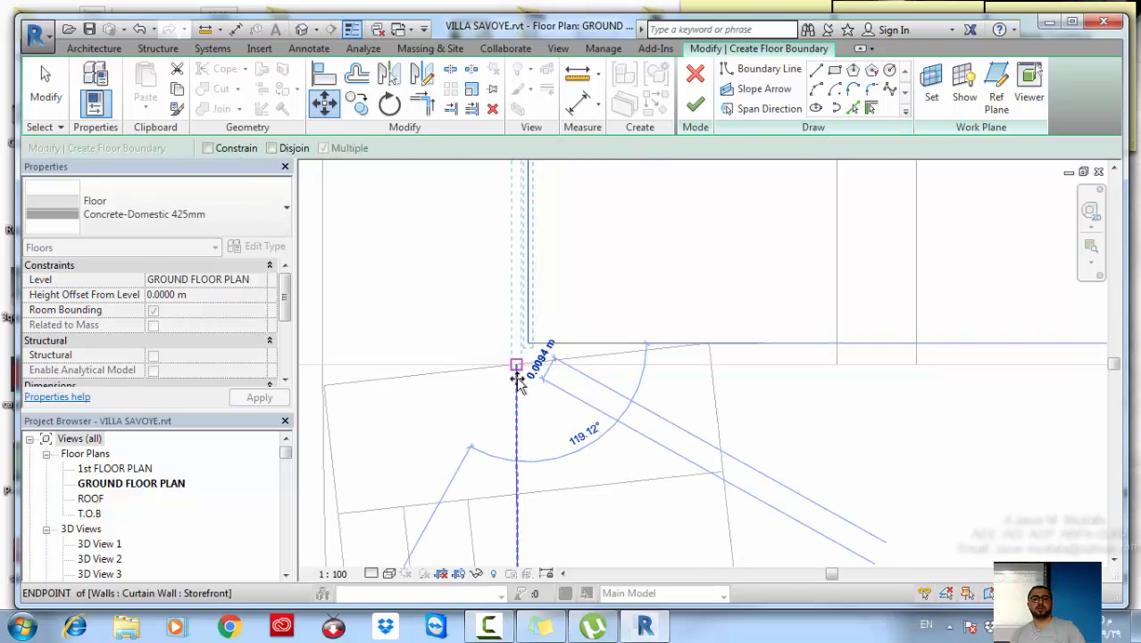
click(516, 366)
scroll(523, 436, up, 5)
key(Escape)
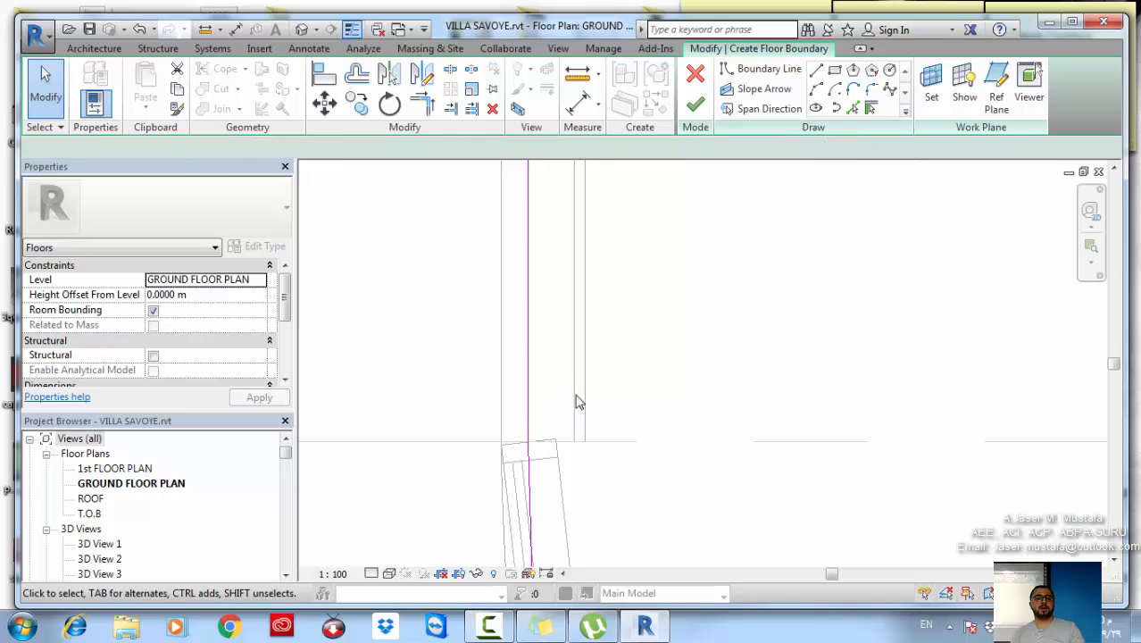
Try to finish the floor boundary, show the intersecting lines at the entrance recess, and return to the sketch
scroll(576, 400, down, 8)
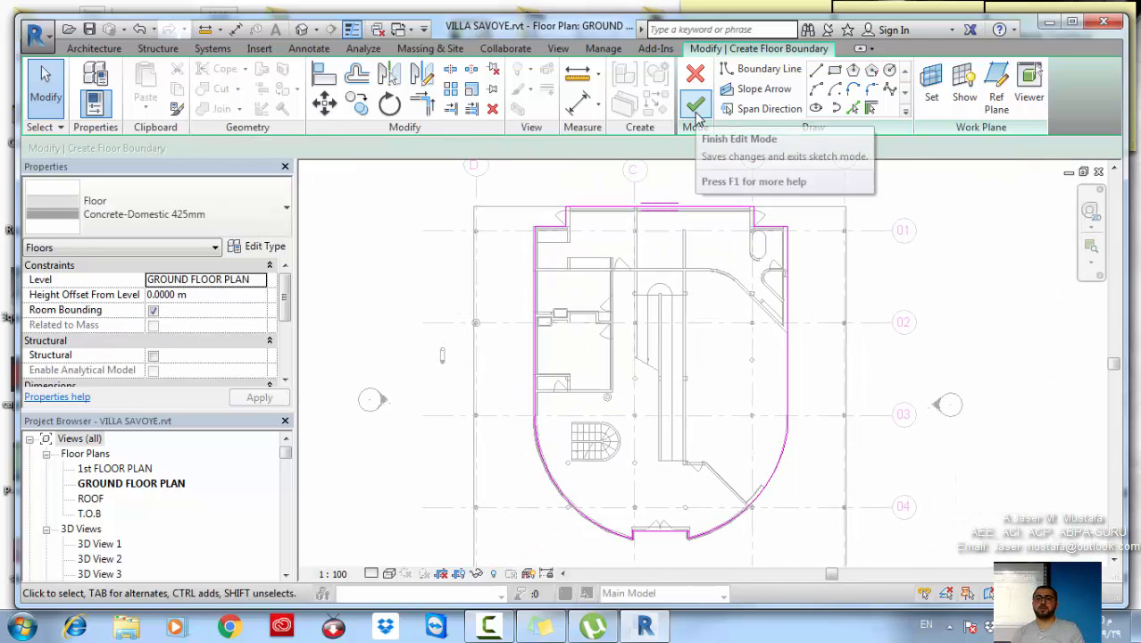
click(695, 107)
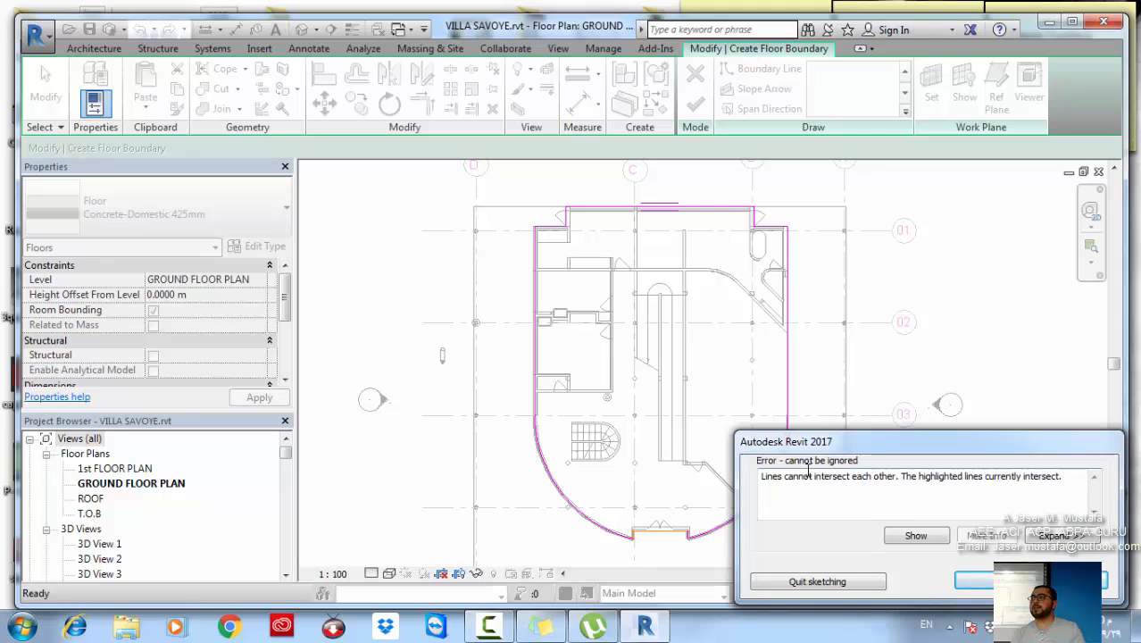
click(912, 536)
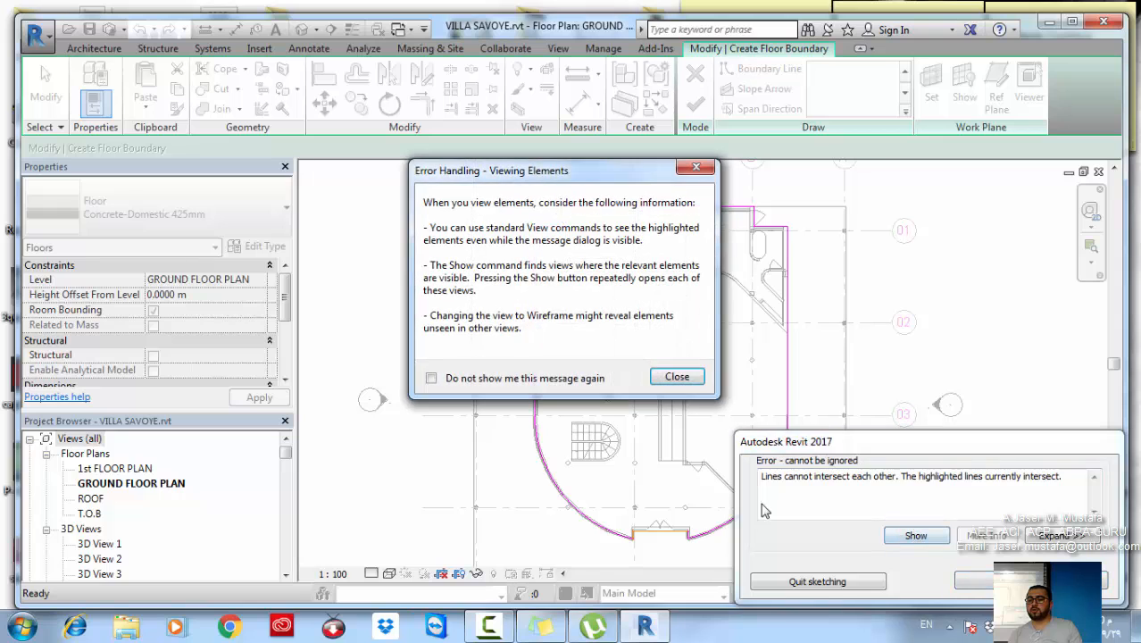
click(677, 377)
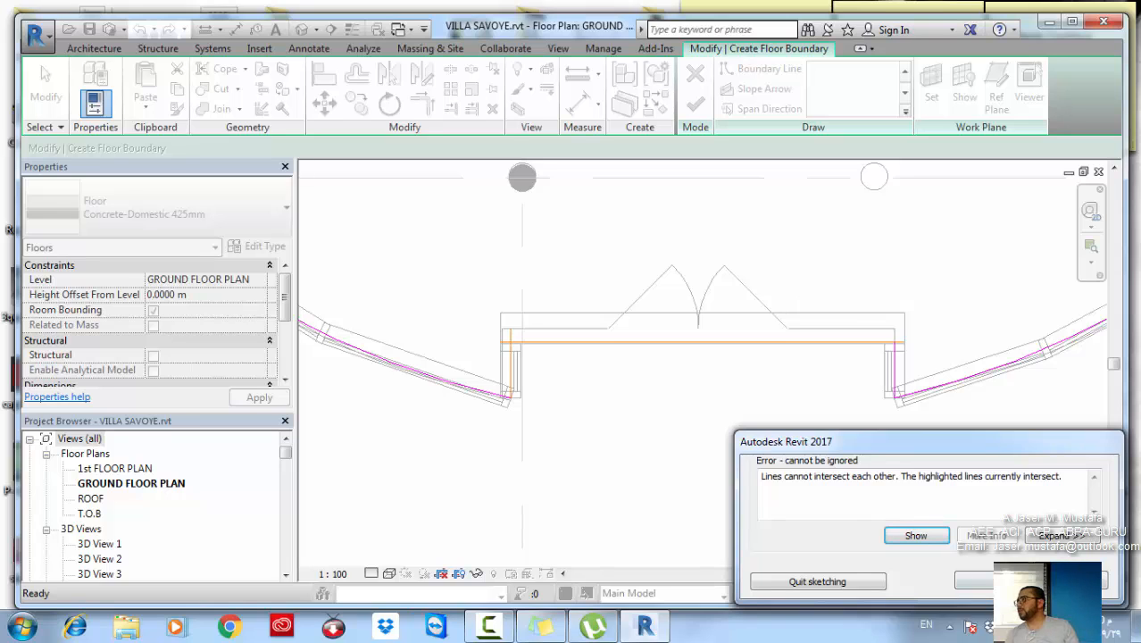
click(1031, 582)
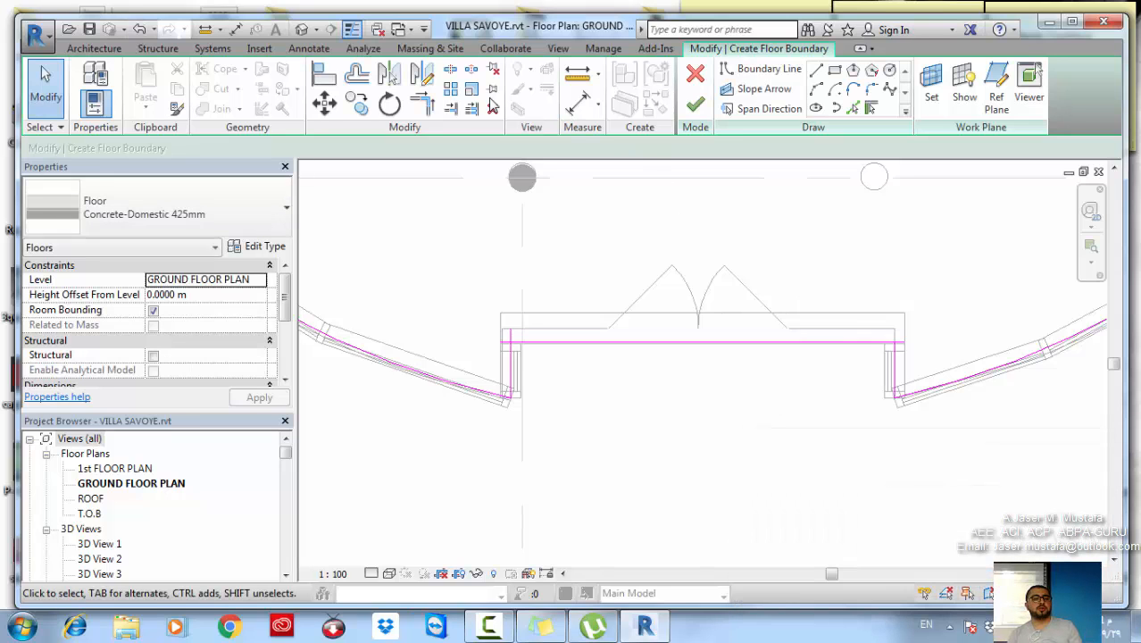
Trim the boundary lines to corners on both sides of the entrance recess and finish the ground floor slab
click(430, 106)
click(430, 106)
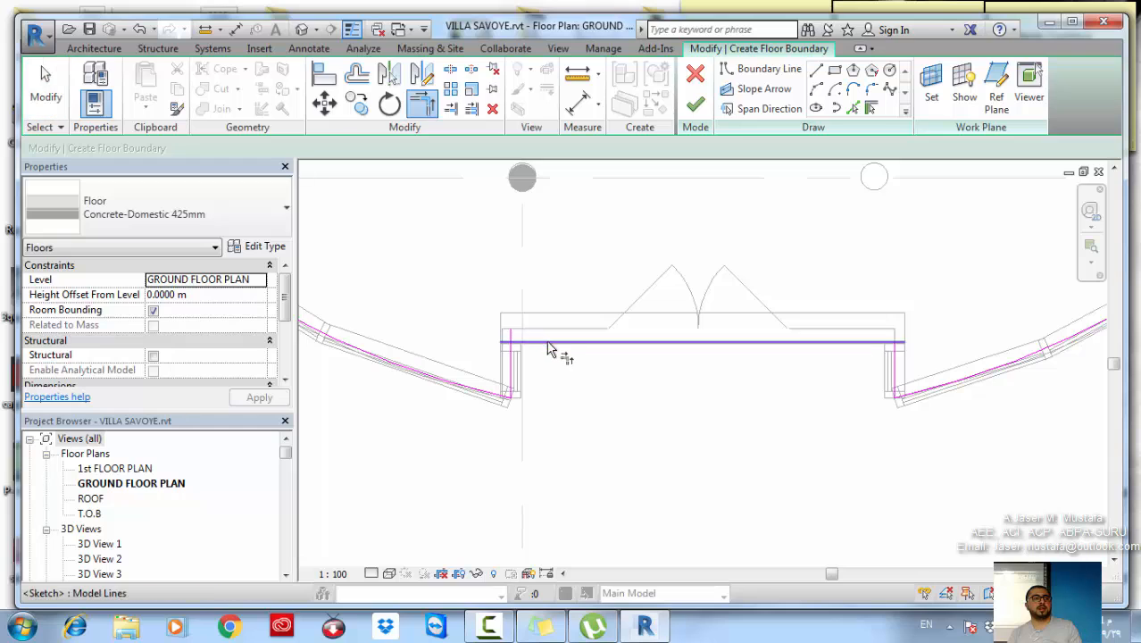
click(558, 345)
click(513, 370)
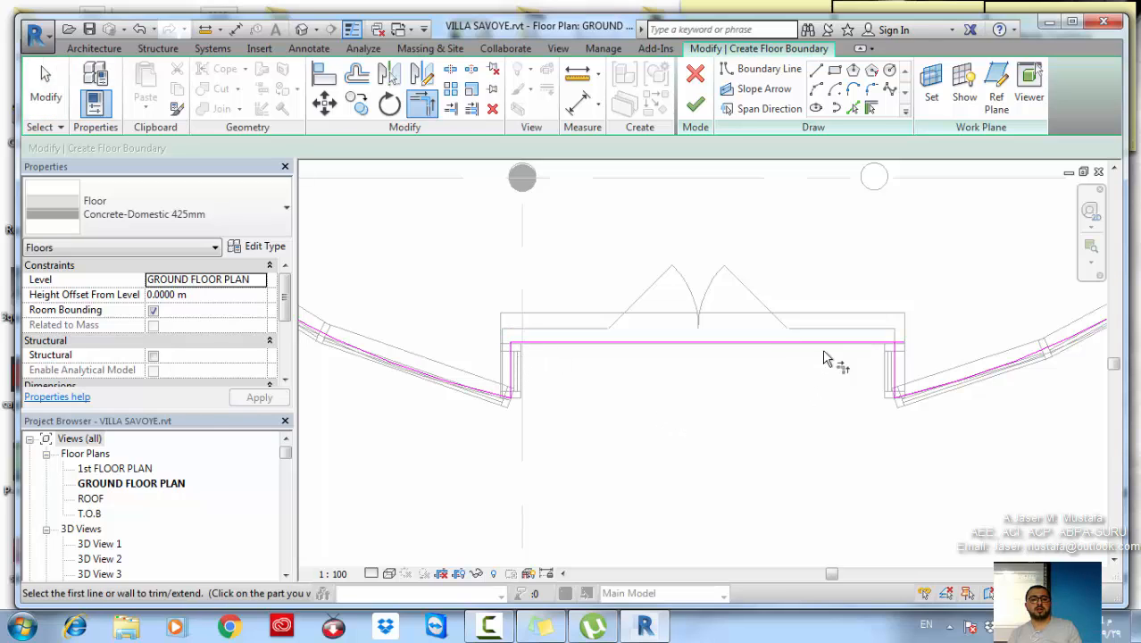
click(844, 345)
click(900, 374)
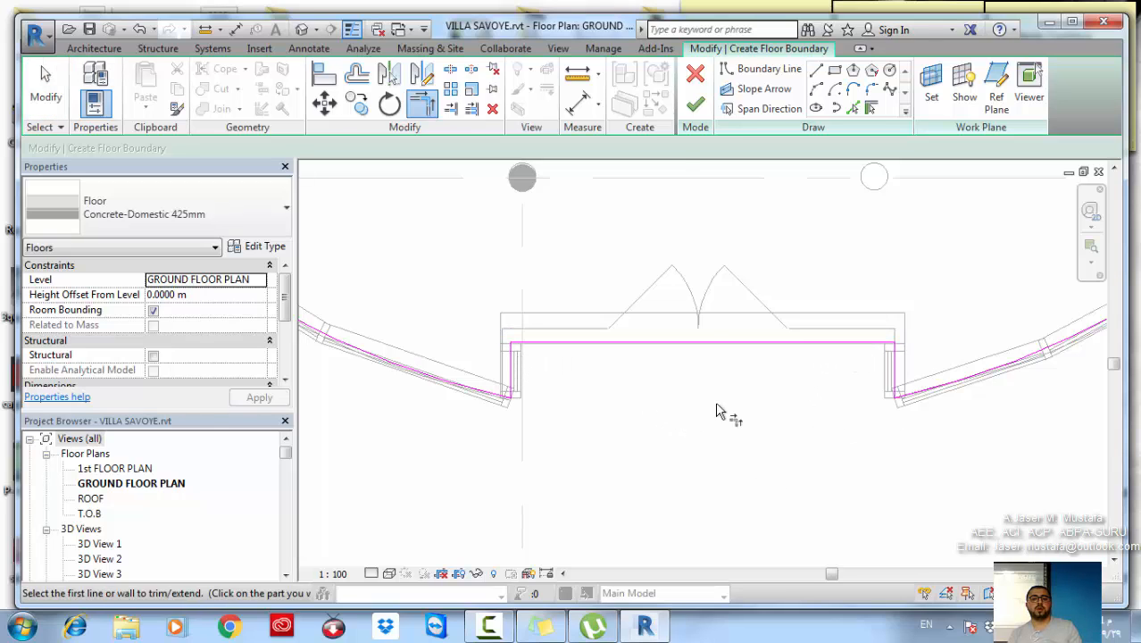
click(695, 105)
scroll(752, 442, down, 6)
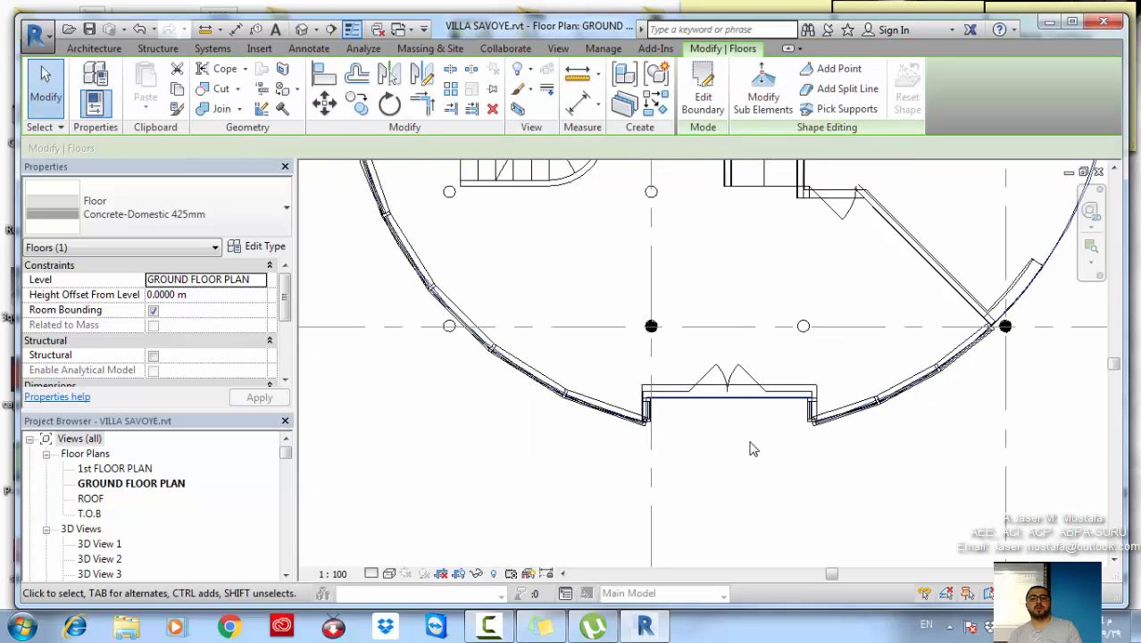
scroll(776, 427, down, 1)
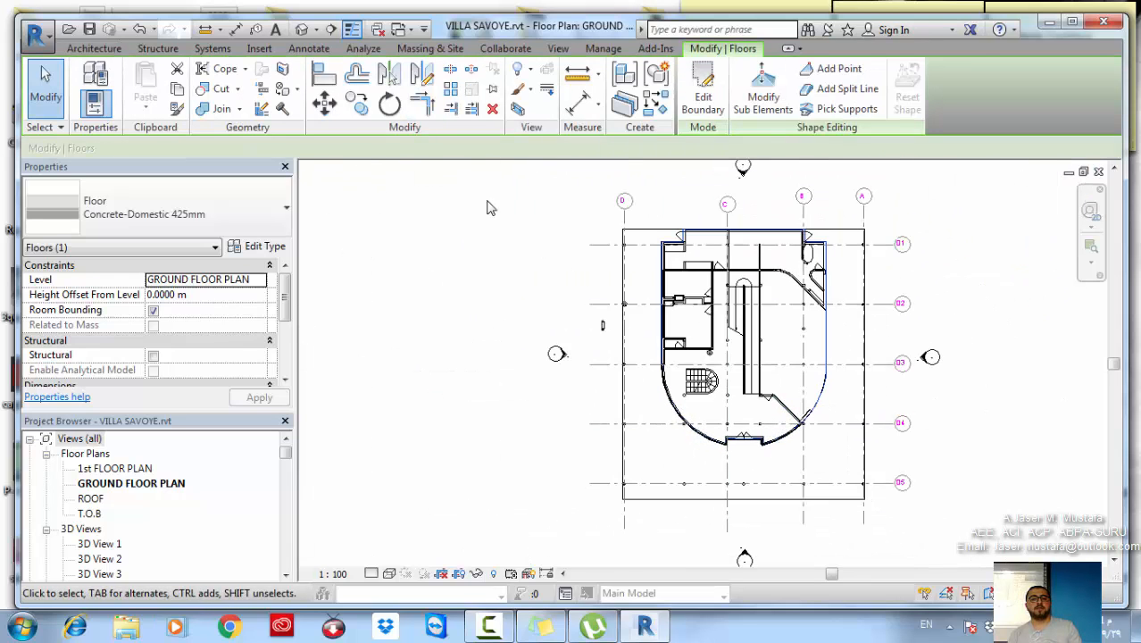
Inspect the ground floor slab from below in the 3D view, selecting it near the curved storefront
click(302, 30)
key(Escape)
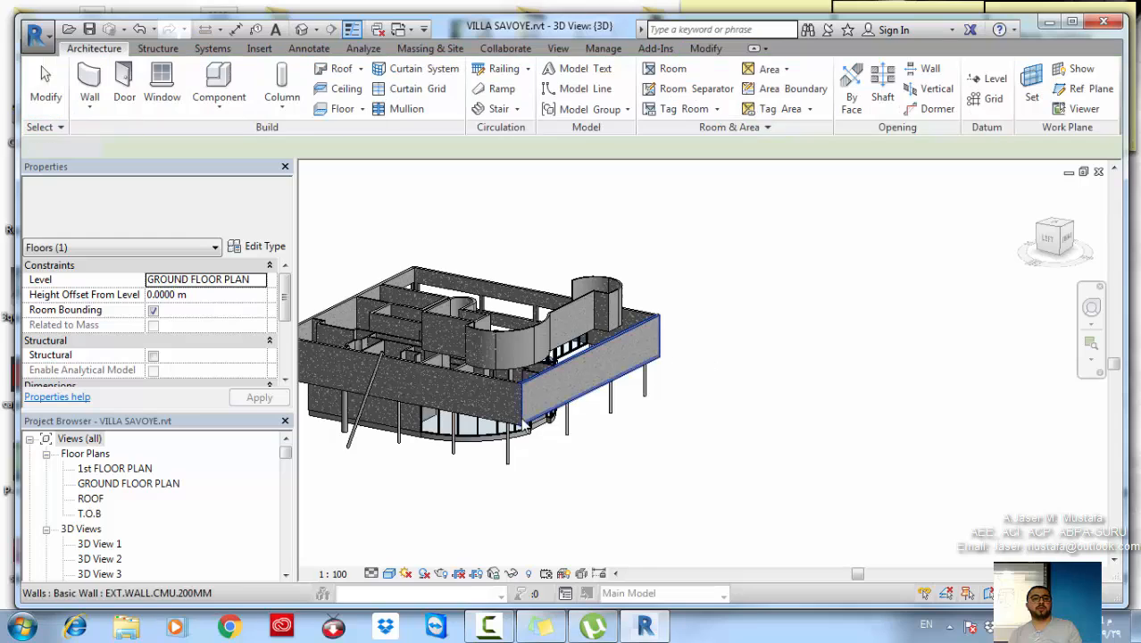
scroll(570, 435, up, 5)
middle_drag(525, 429, 691, 414)
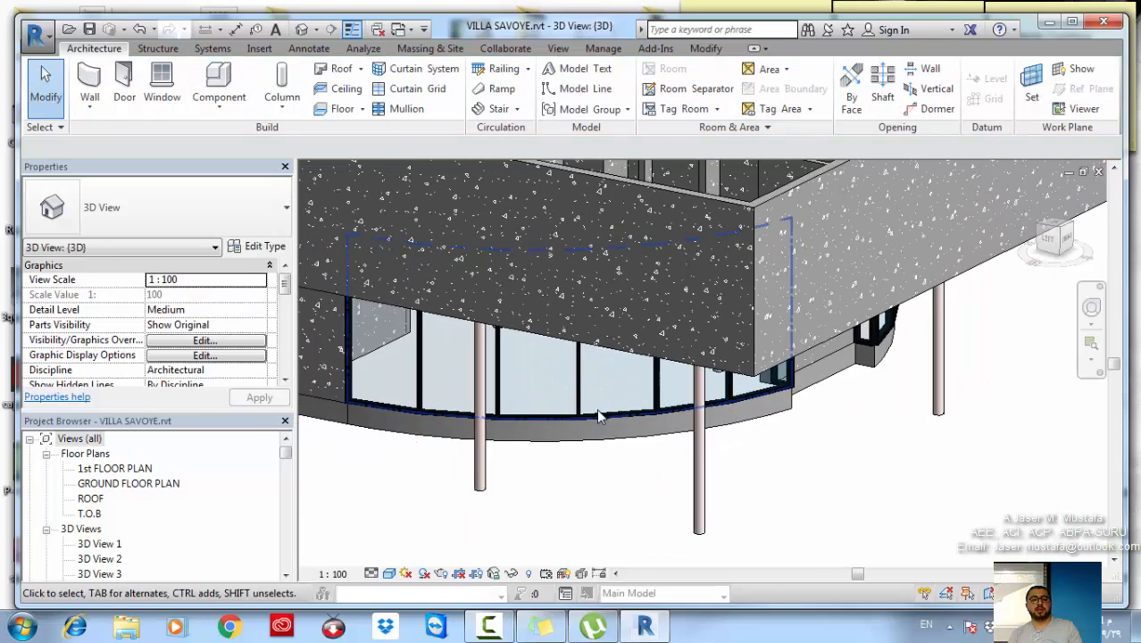
shift+middle_drag(596, 410, 574, 258)
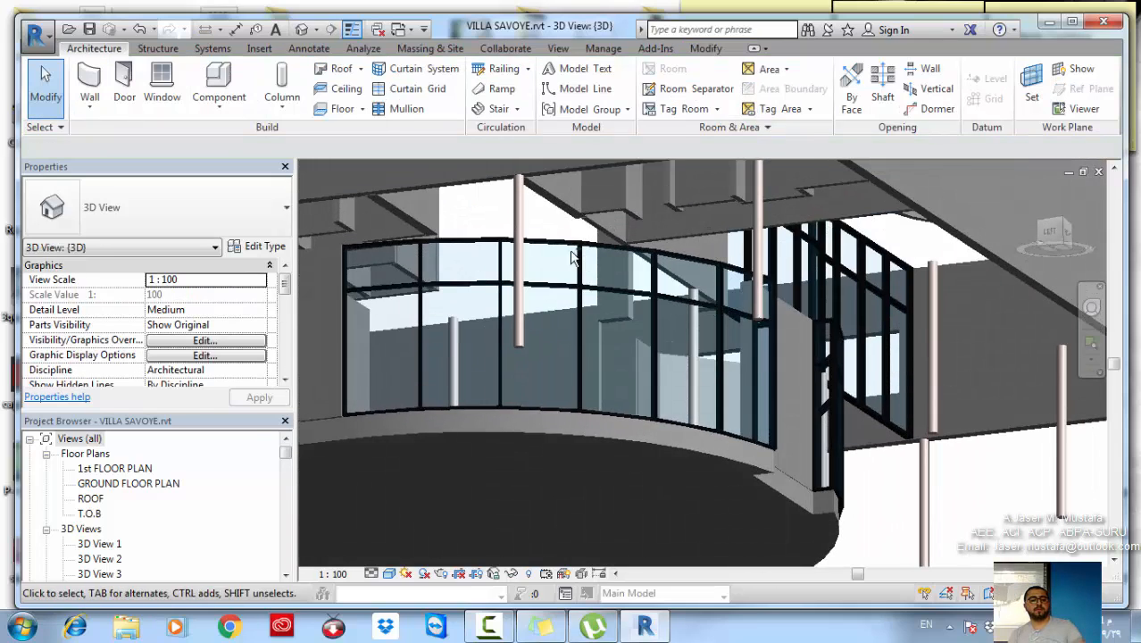
click(798, 504)
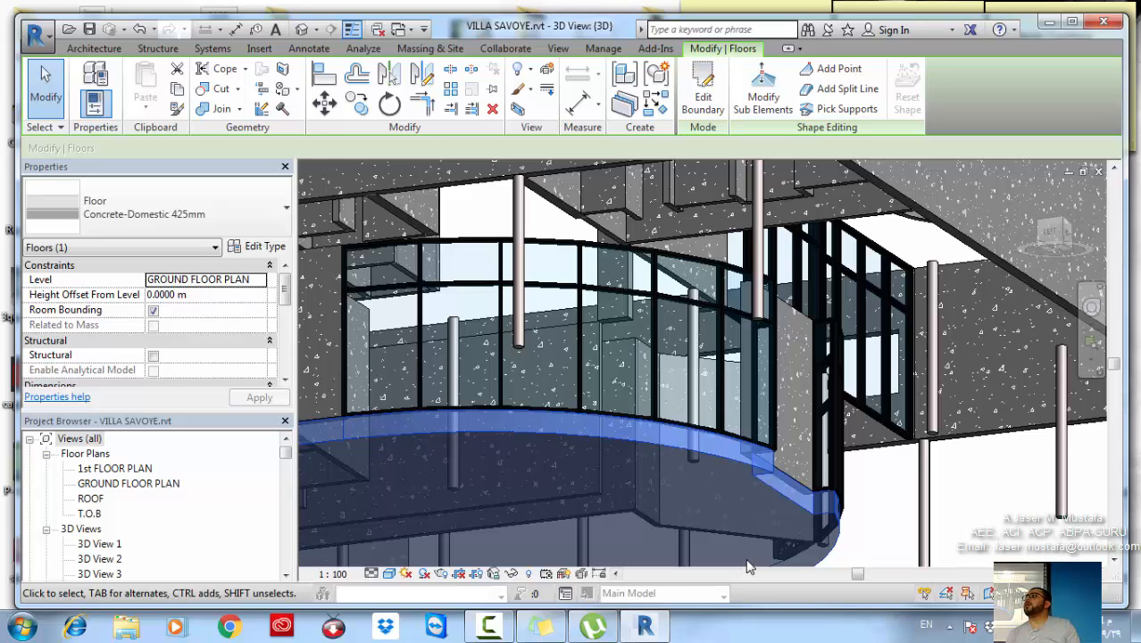
shift+middle_drag(750, 567, 783, 441)
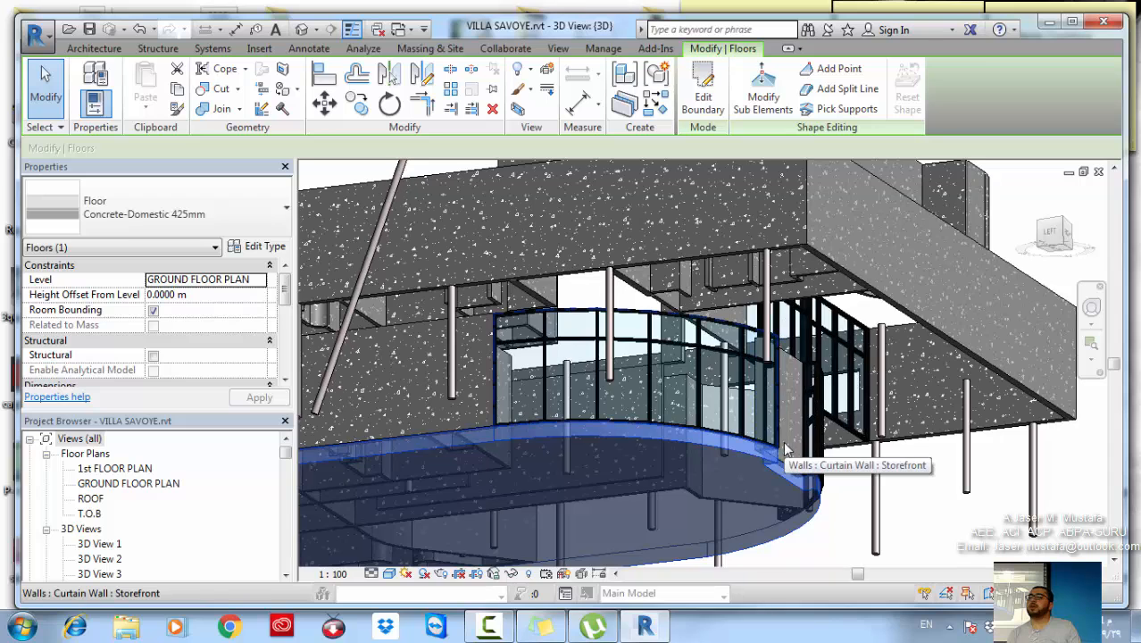
On the 1st FLOOR PLAN, start a Concrete-Domestic 425mm floor and pick the exterior wall beside grid 01 as a boundary
double_click(116, 470)
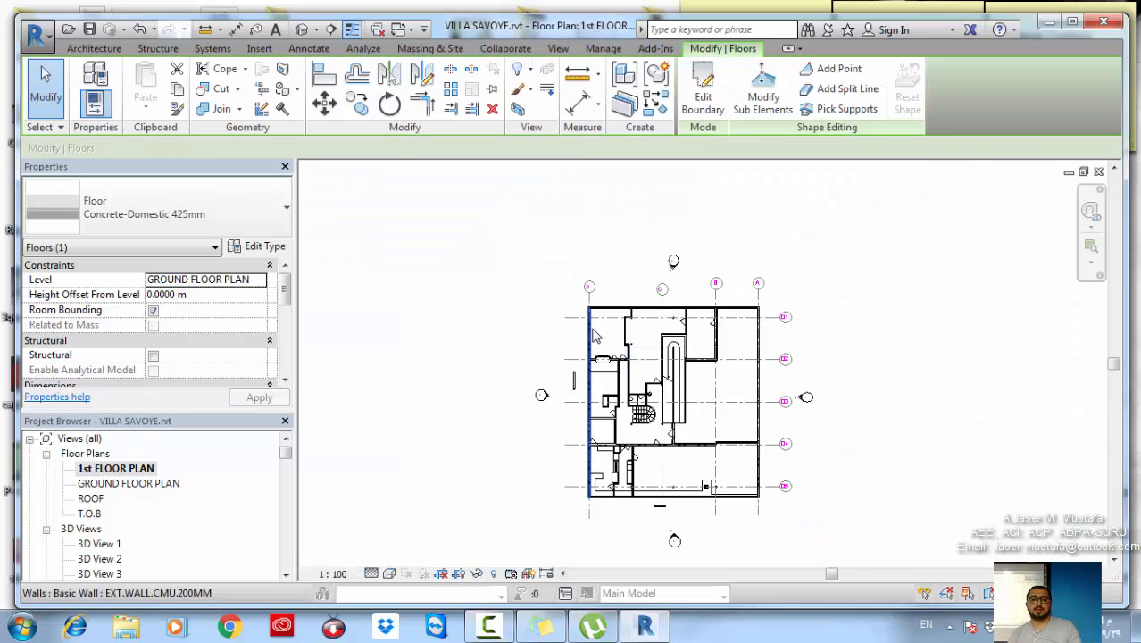
scroll(564, 489, up, 2)
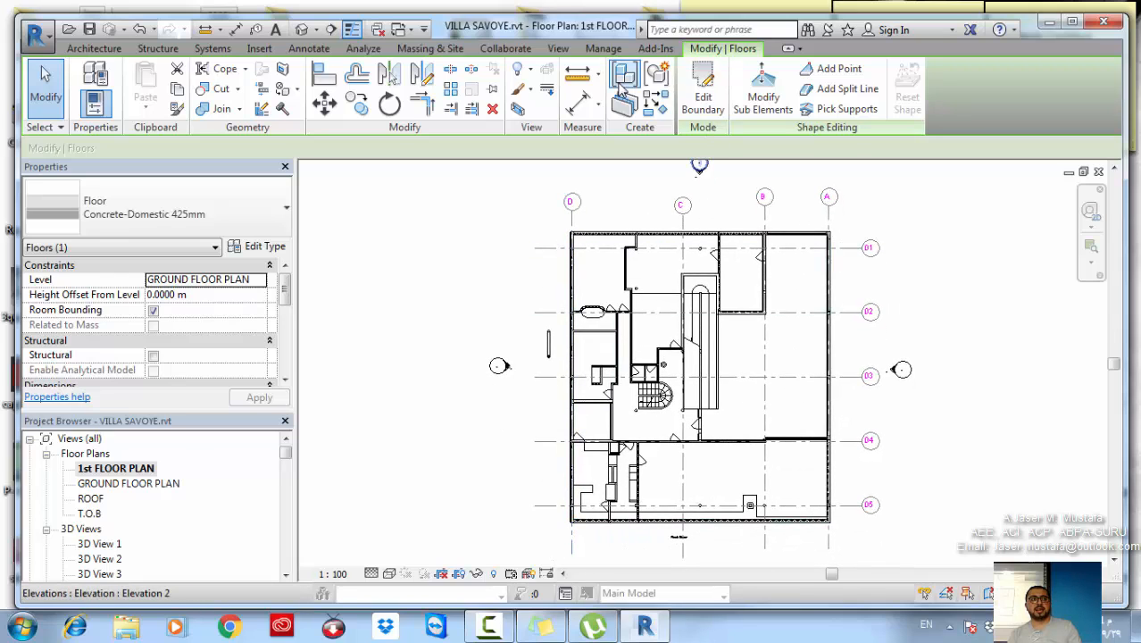
click(96, 50)
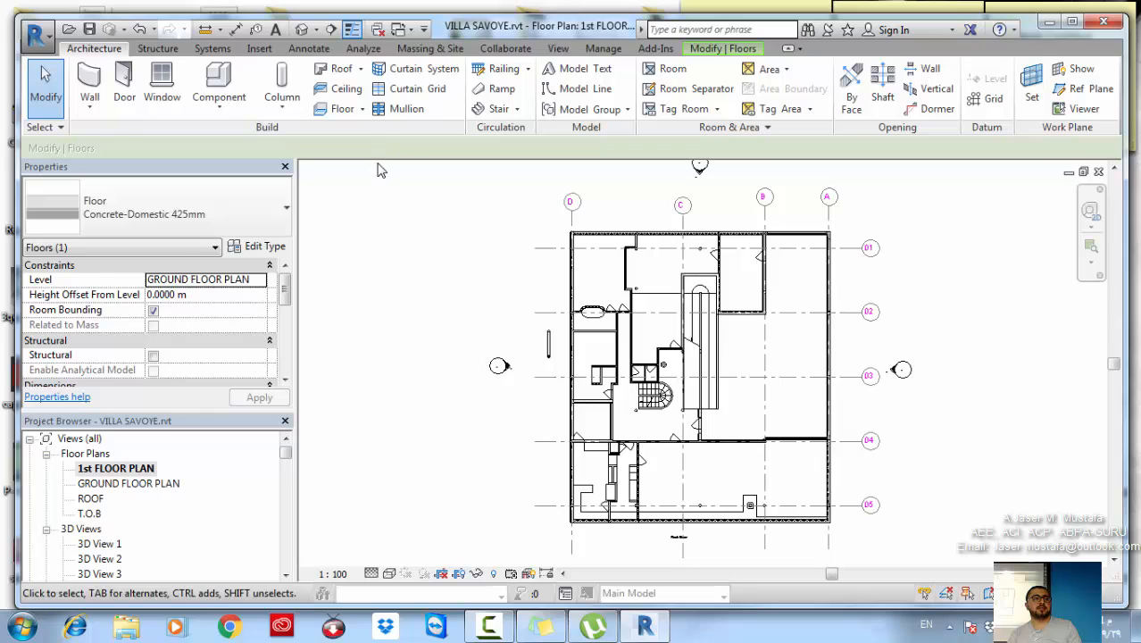
click(332, 110)
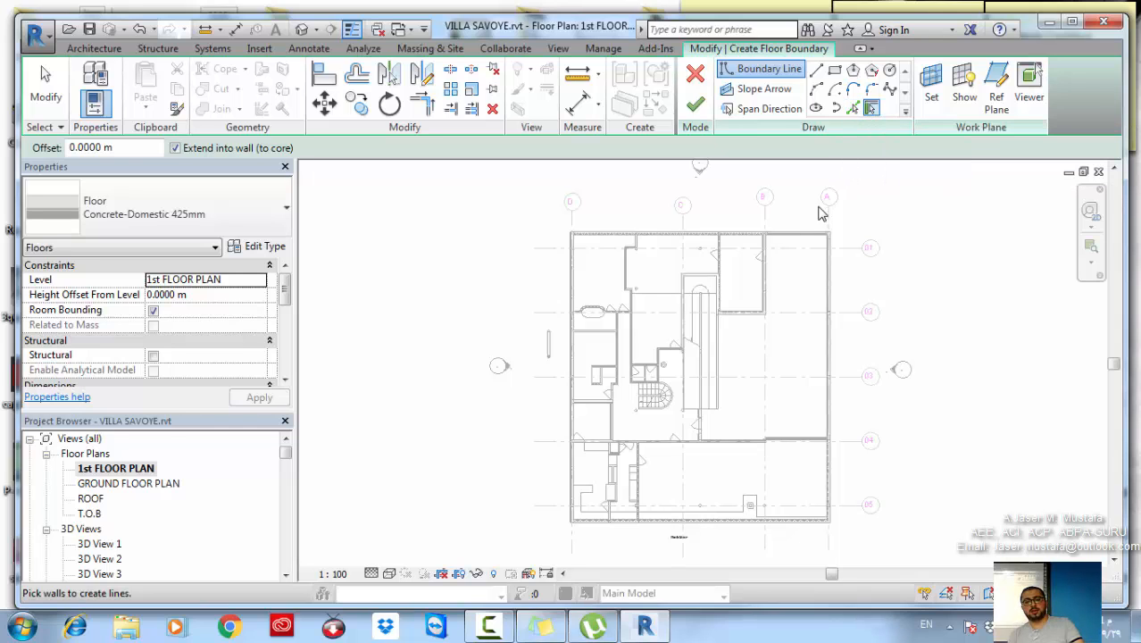
scroll(820, 219, up, 5)
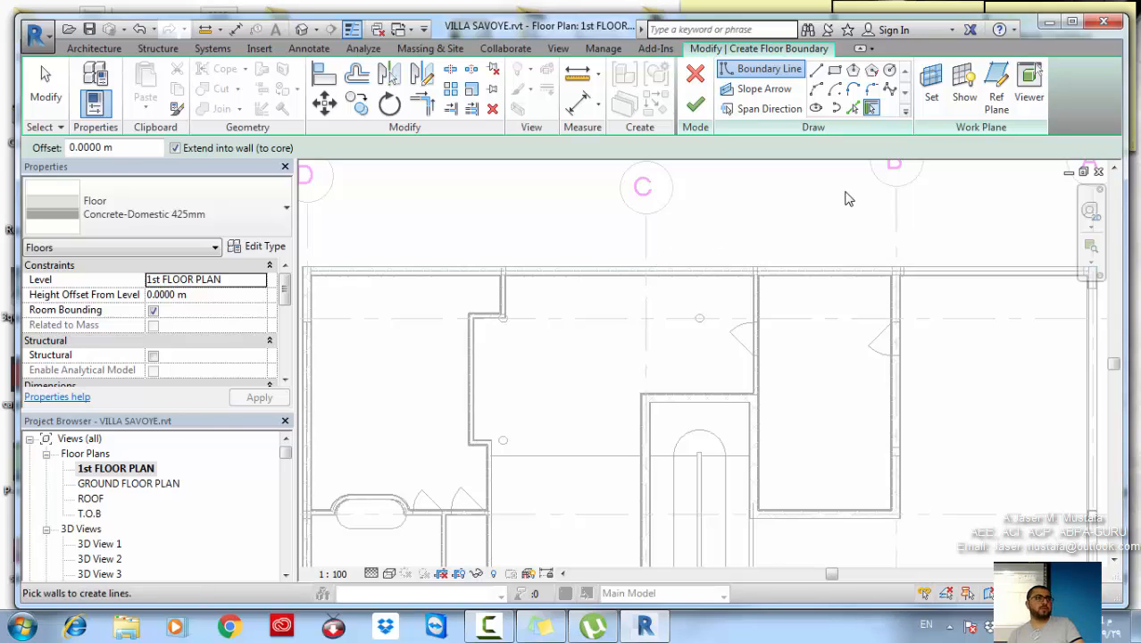
scroll(861, 178, down, 2)
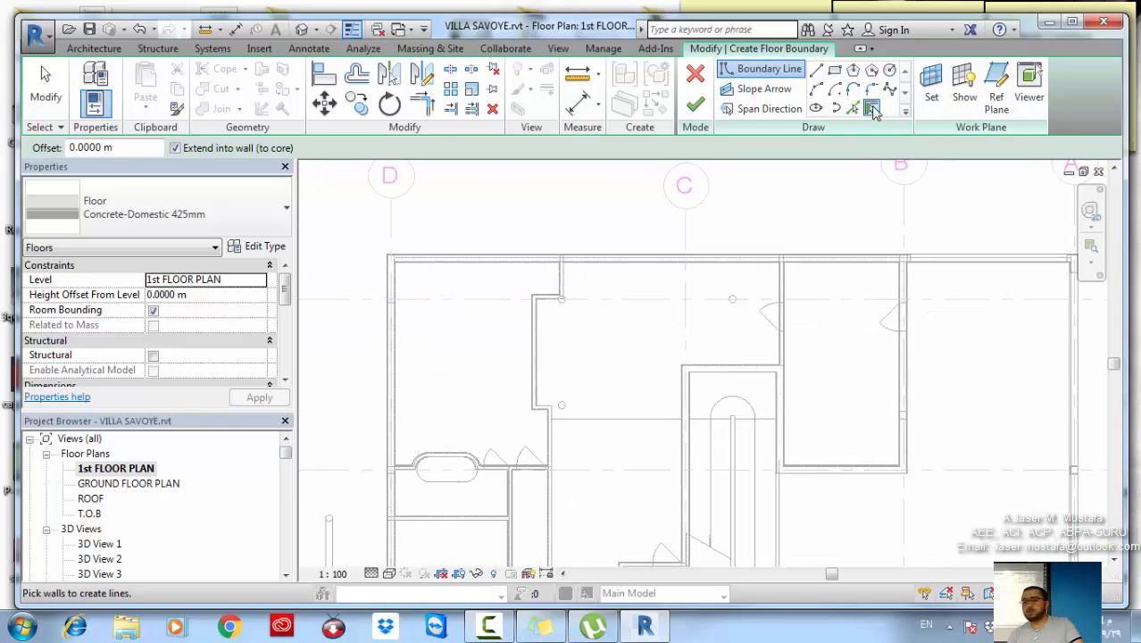
scroll(732, 261, up, 5)
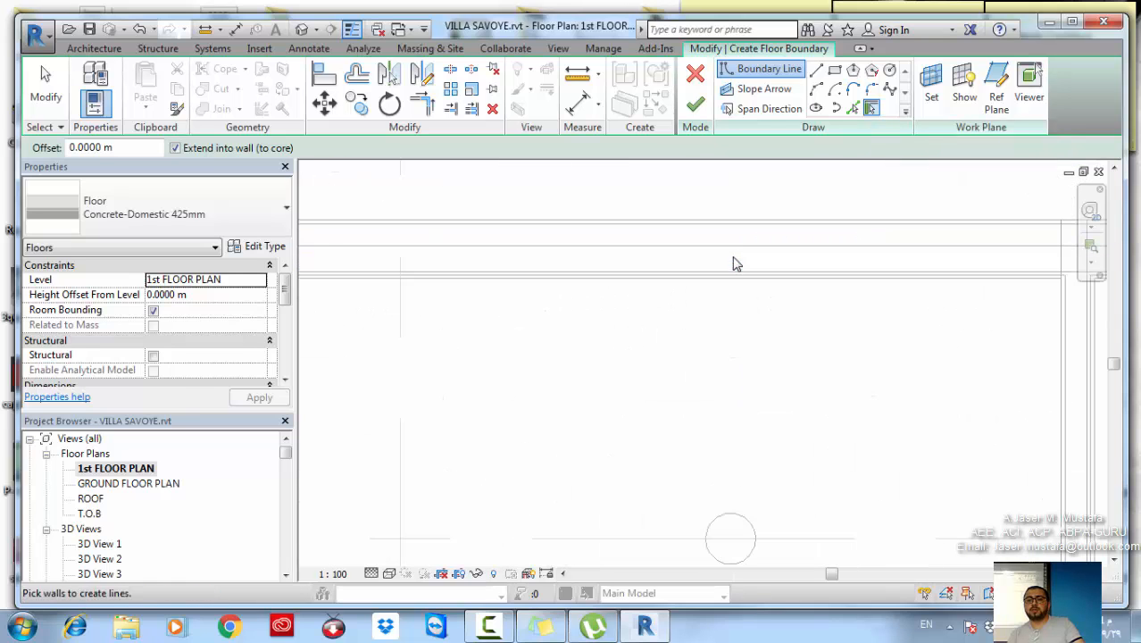
click(731, 277)
scroll(727, 321, down, 2)
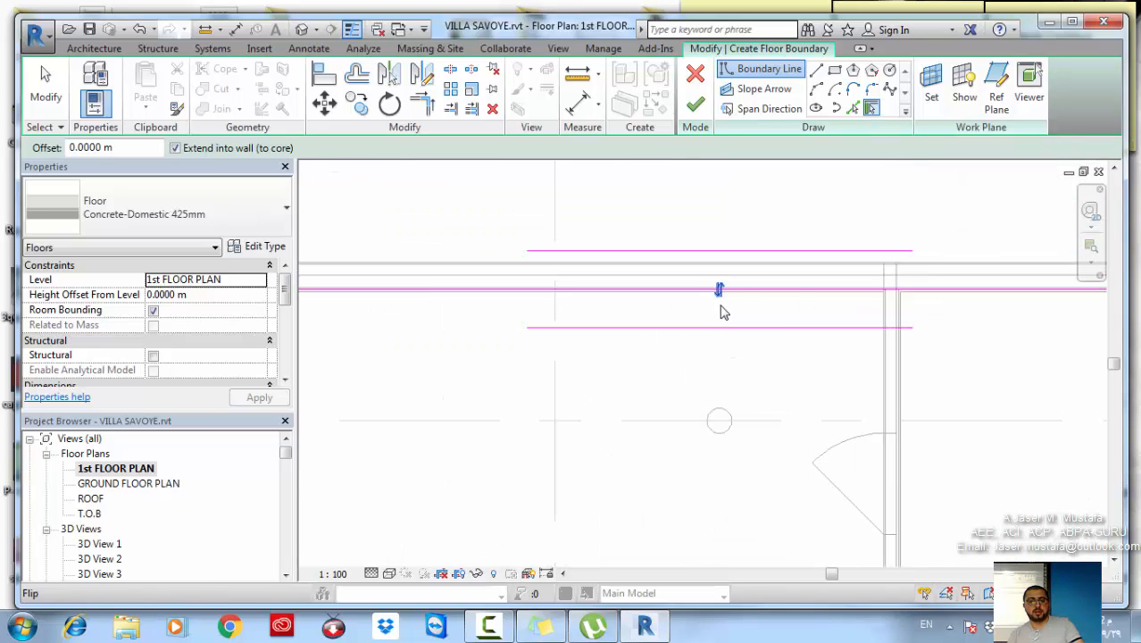
scroll(616, 326, down, 3)
Pick the exterior wall along grid D as the second boundary line of the first floor slab
scroll(596, 310, up, 2)
scroll(699, 236, up, 4)
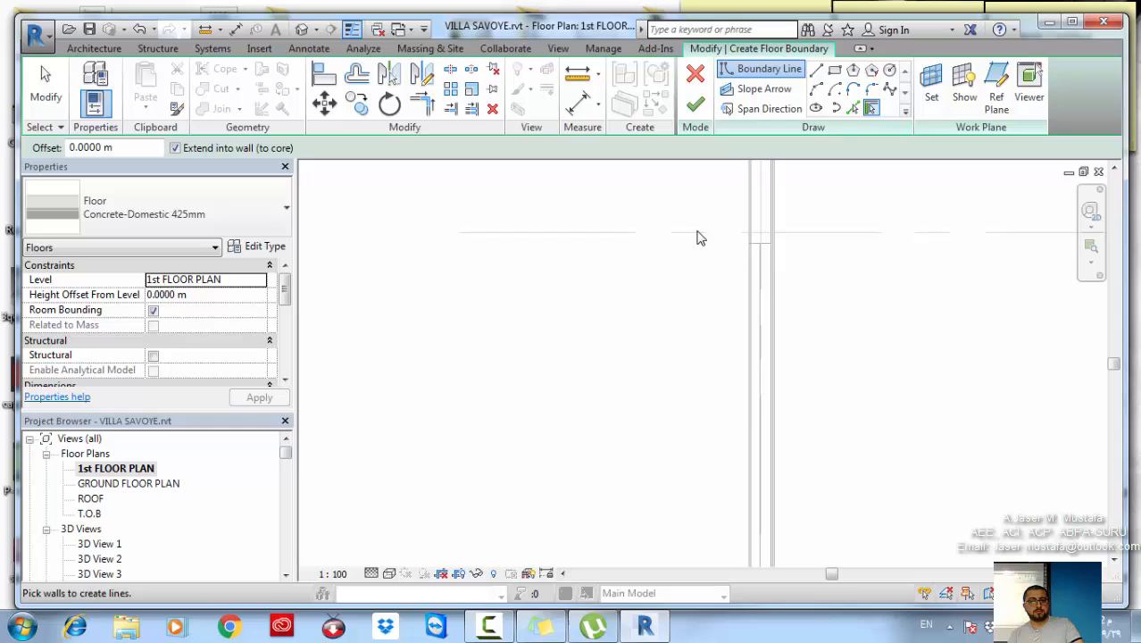
click(754, 221)
middle_drag(759, 316, 746, 346)
scroll(744, 319, down, 1)
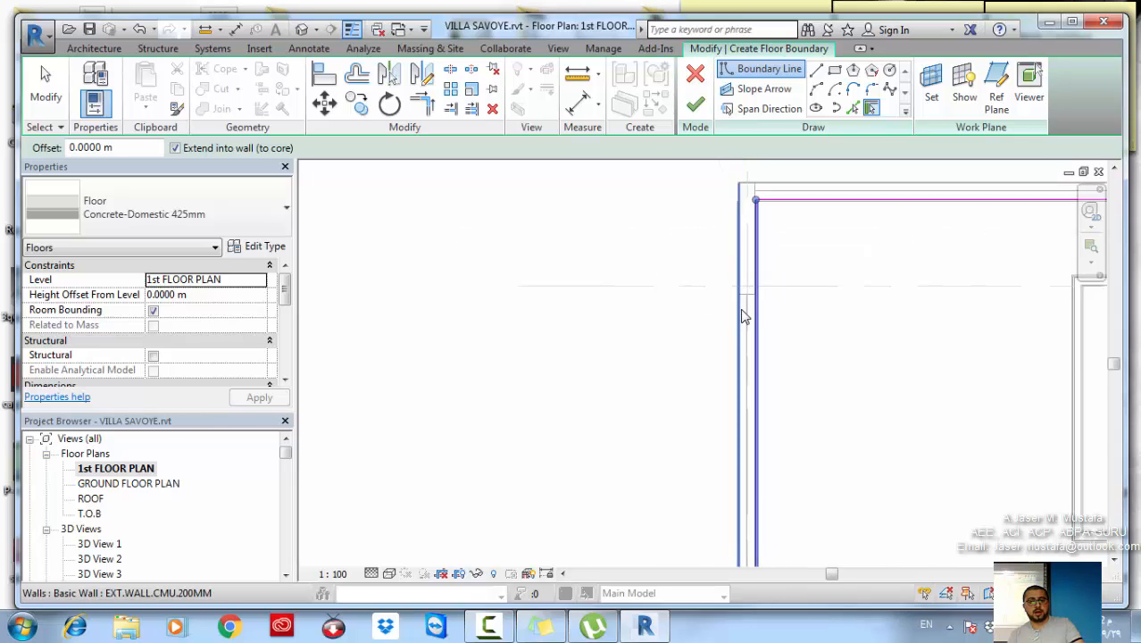
Delete the stray dimension at the grid D wall and move that boundary line to the wall's outer core face
scroll(744, 313, down, 2)
scroll(752, 297, up, 4)
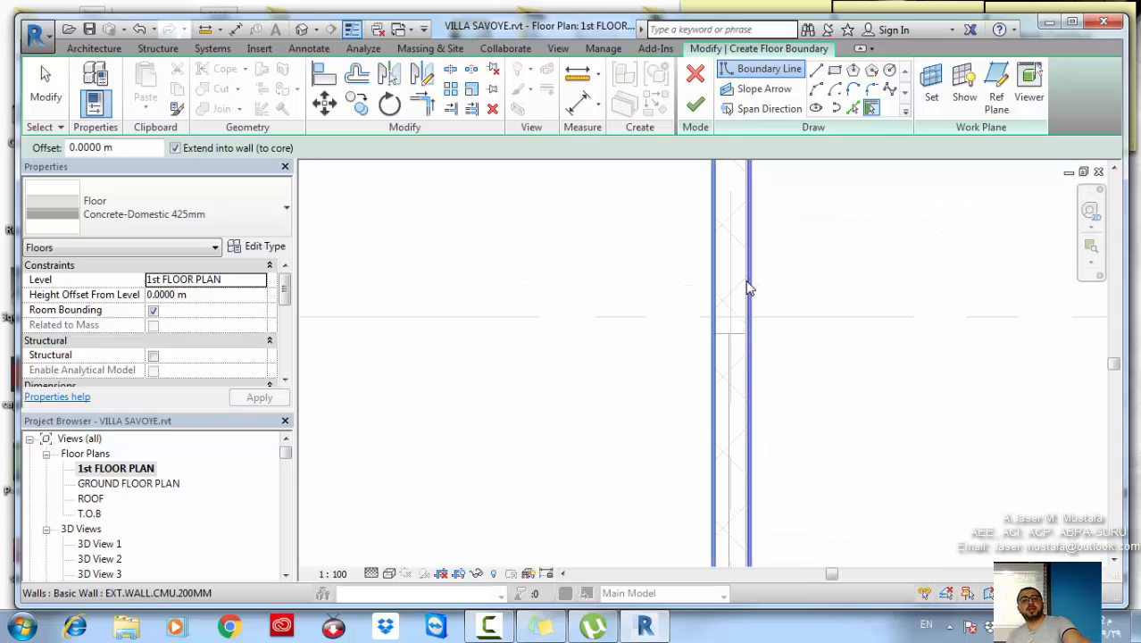
key(Escape)
click(752, 371)
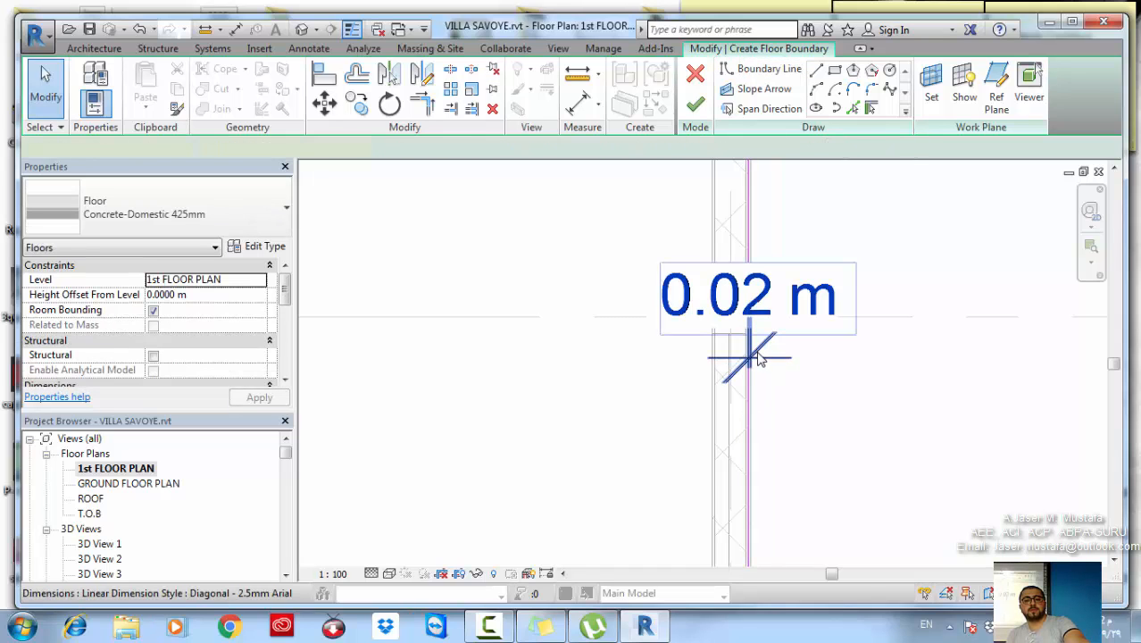
click(757, 357)
scroll(753, 369, up, 3)
key(Delete)
click(748, 389)
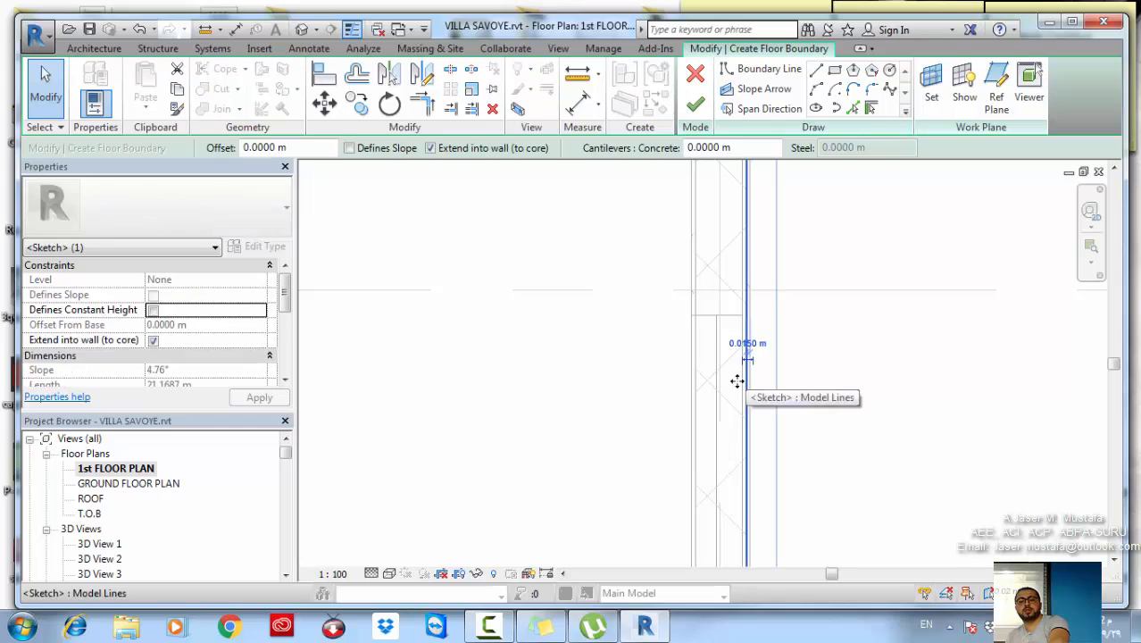
drag(737, 381, 697, 391)
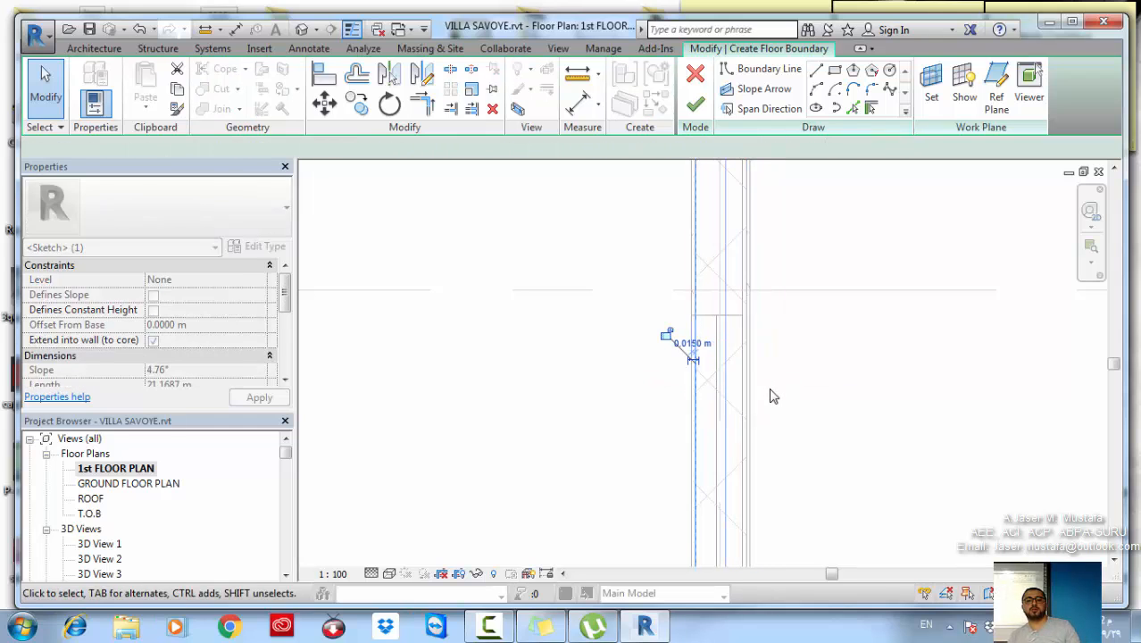
Move the boundary line beside grid 01 out to the exterior wall's outer core face
scroll(773, 395, down, 3)
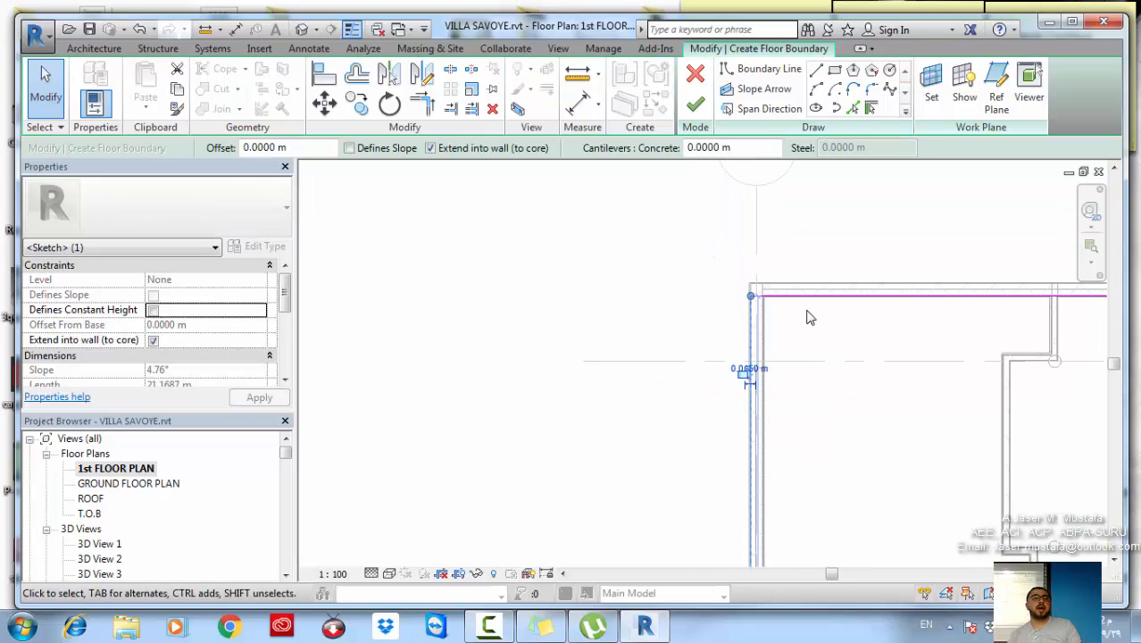
scroll(803, 312, up, 3)
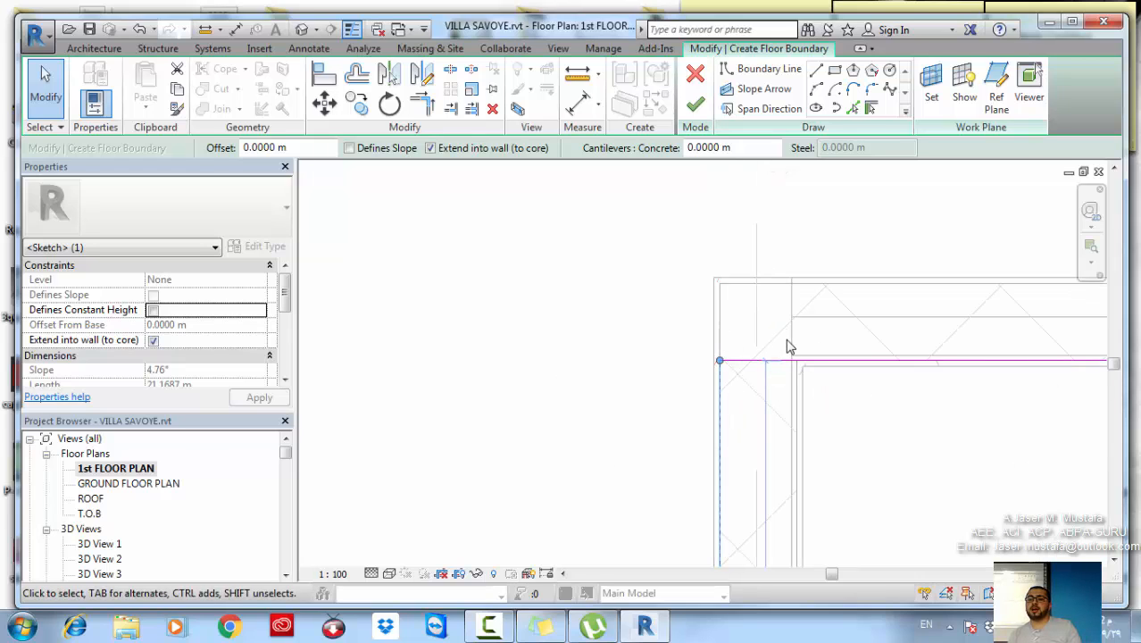
scroll(788, 346, up, 3)
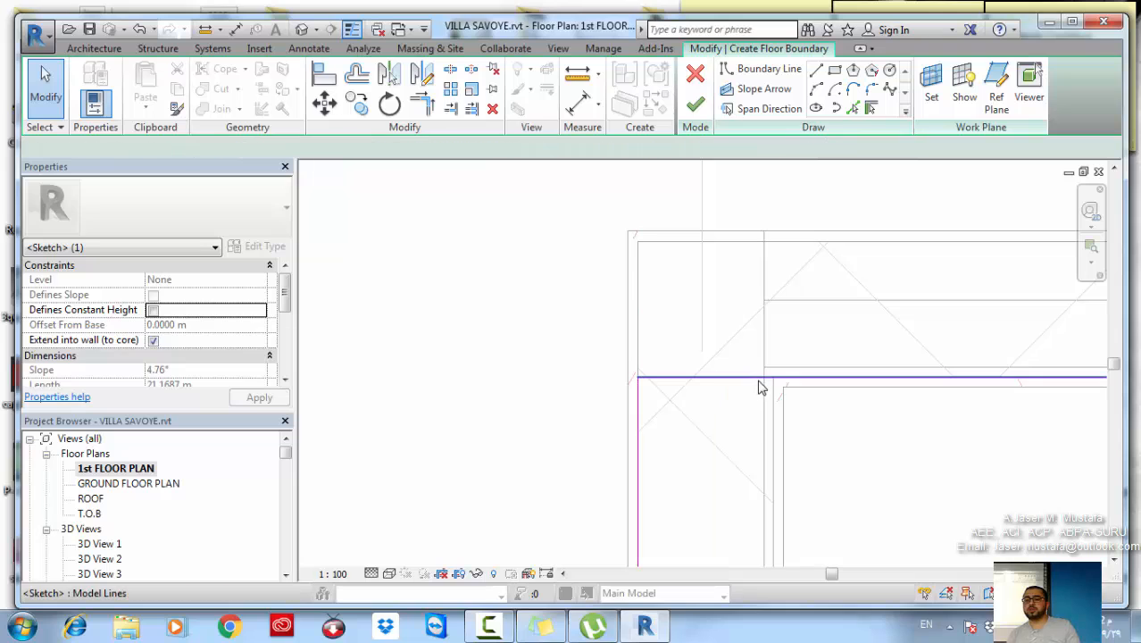
drag(764, 376, 785, 252)
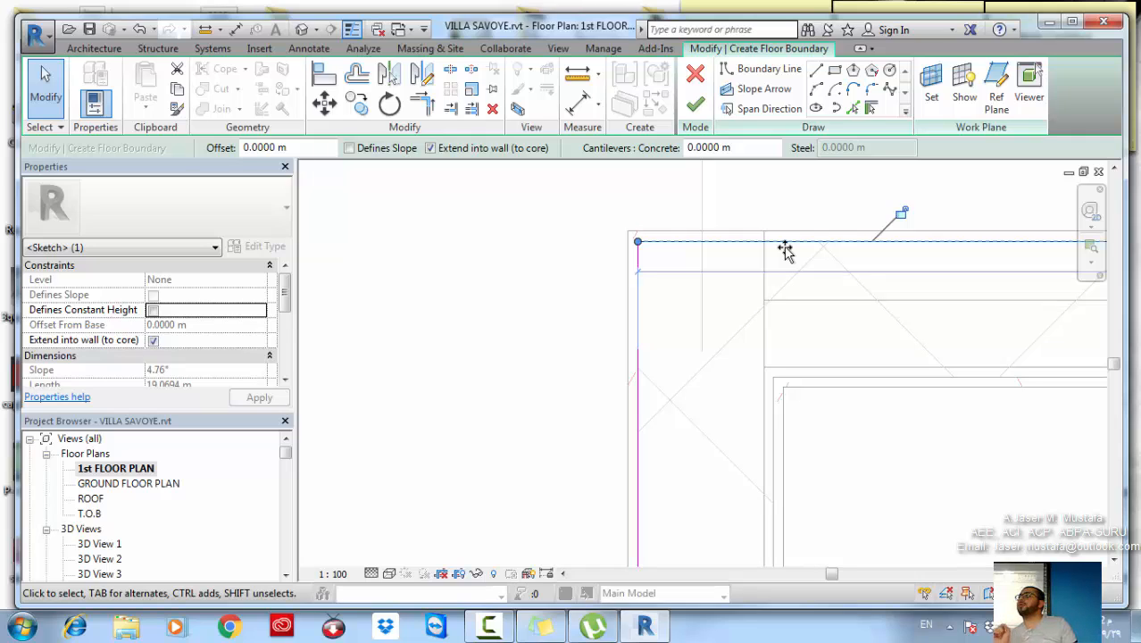
Use Pick Lines to add a boundary line on the outer core edge of the exterior wall along grid A
scroll(786, 250, down, 3)
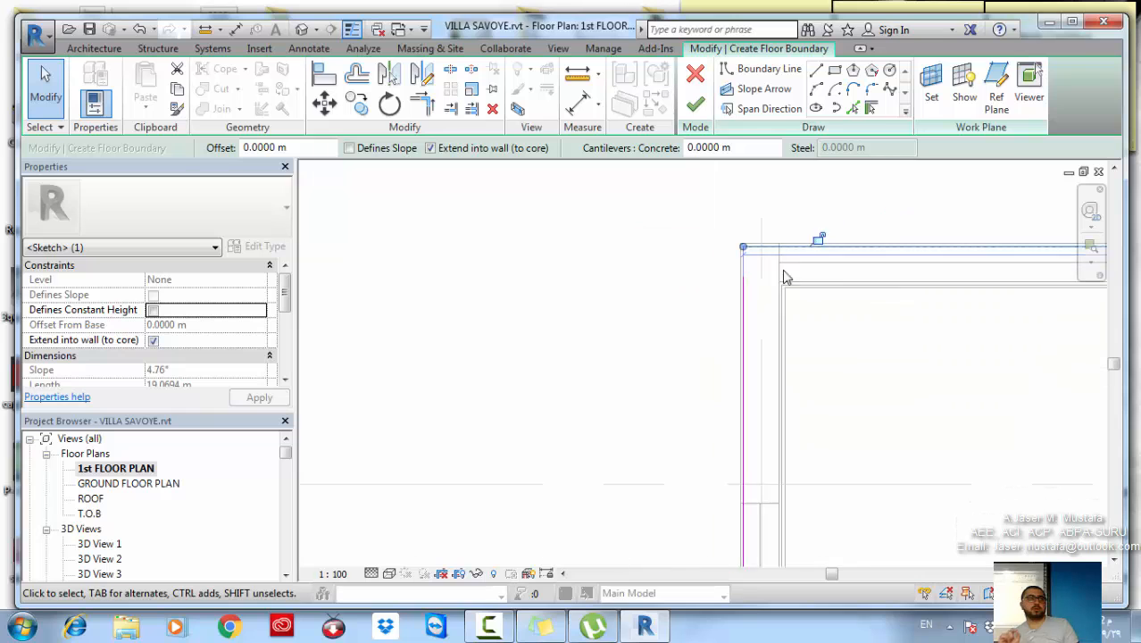
middle_drag(783, 270, 657, 261)
click(852, 105)
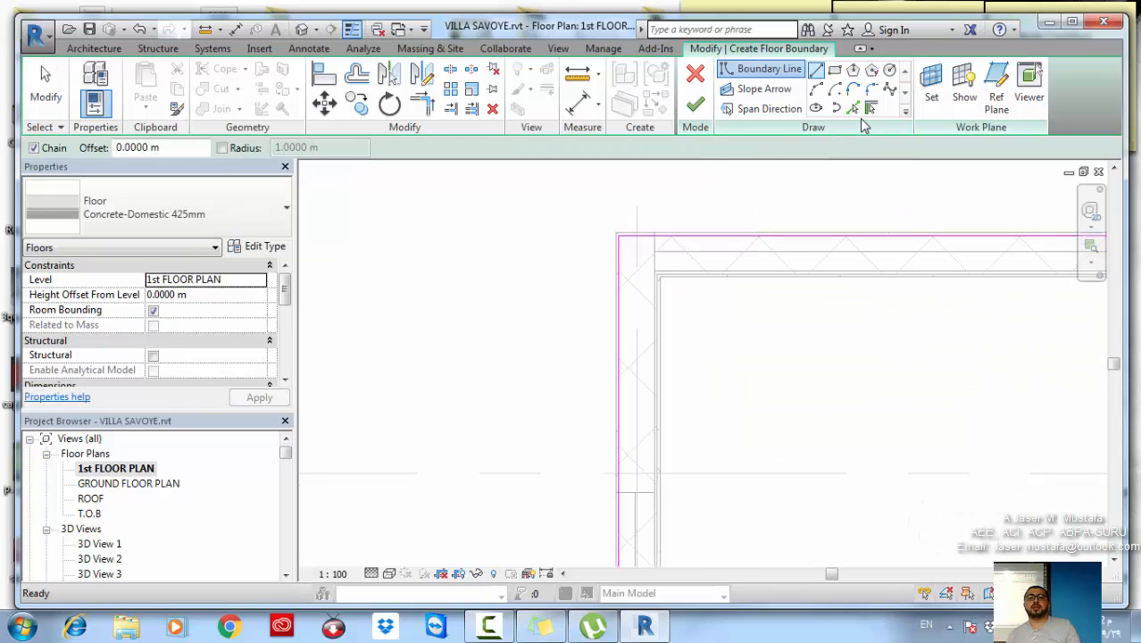
scroll(836, 305, down, 2)
middle_drag(955, 293, 833, 250)
scroll(833, 250, down, 3)
middle_drag(1026, 278, 778, 241)
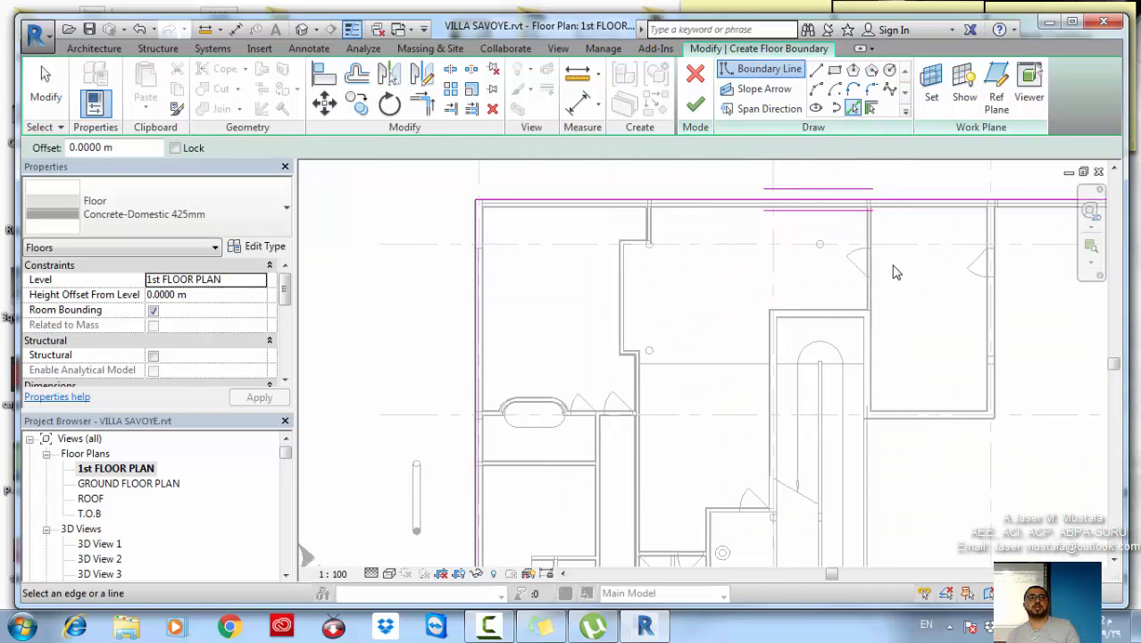
middle_drag(1047, 247, 708, 237)
scroll(831, 199, up, 2)
scroll(826, 200, up, 4)
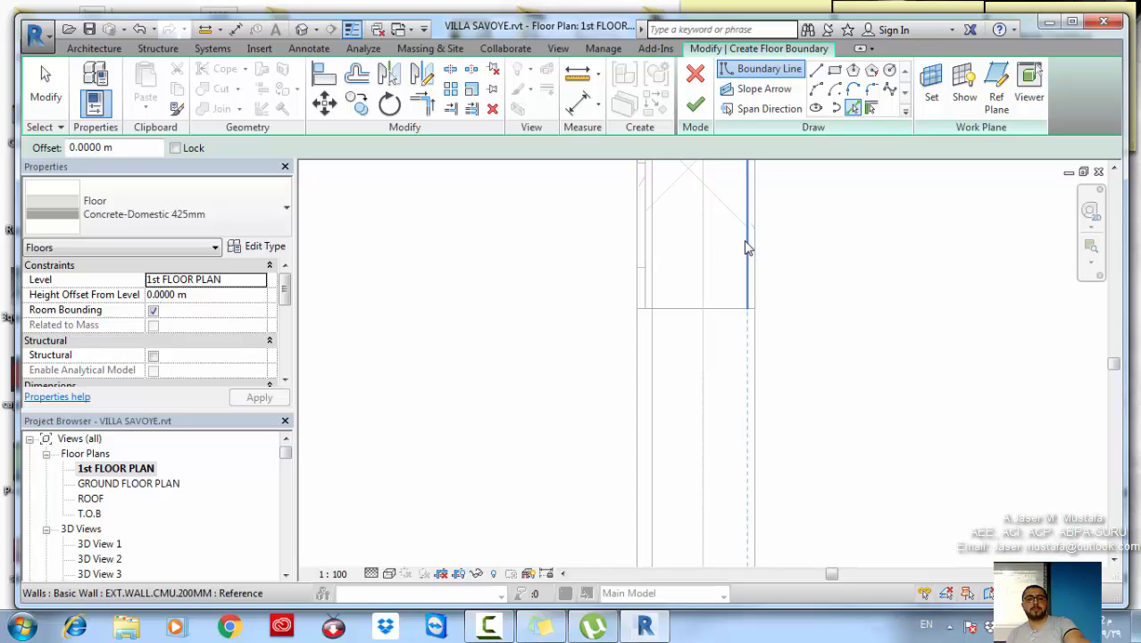
click(746, 249)
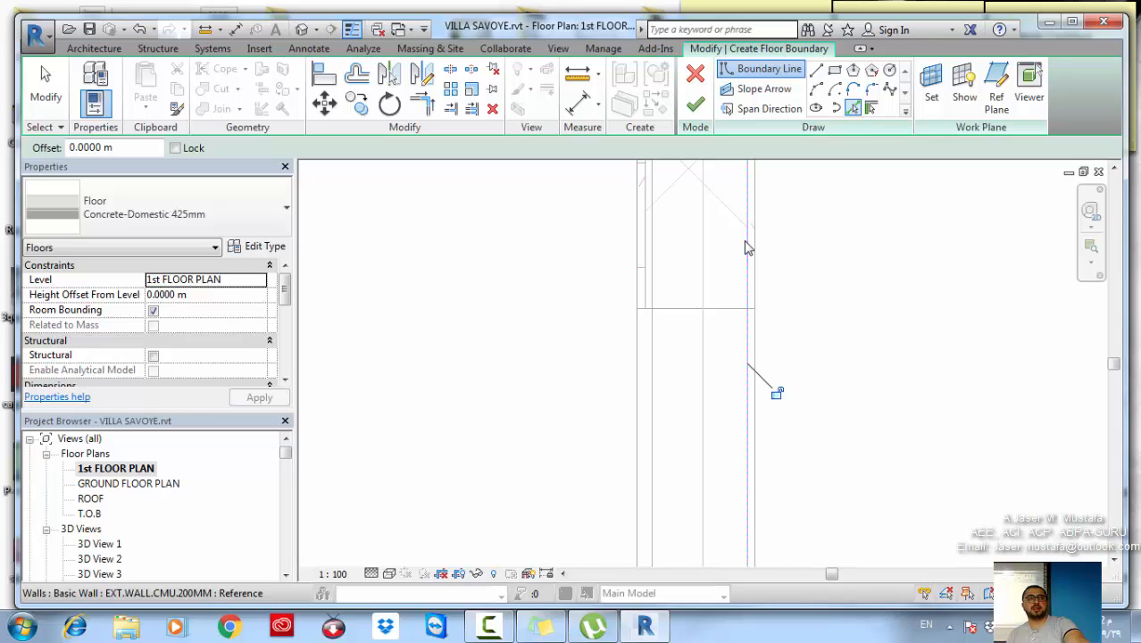
Add a boundary line on the outer core edge of the exterior wall beside grid 05
middle_drag(776, 389, 772, 168)
scroll(759, 215, down, 3)
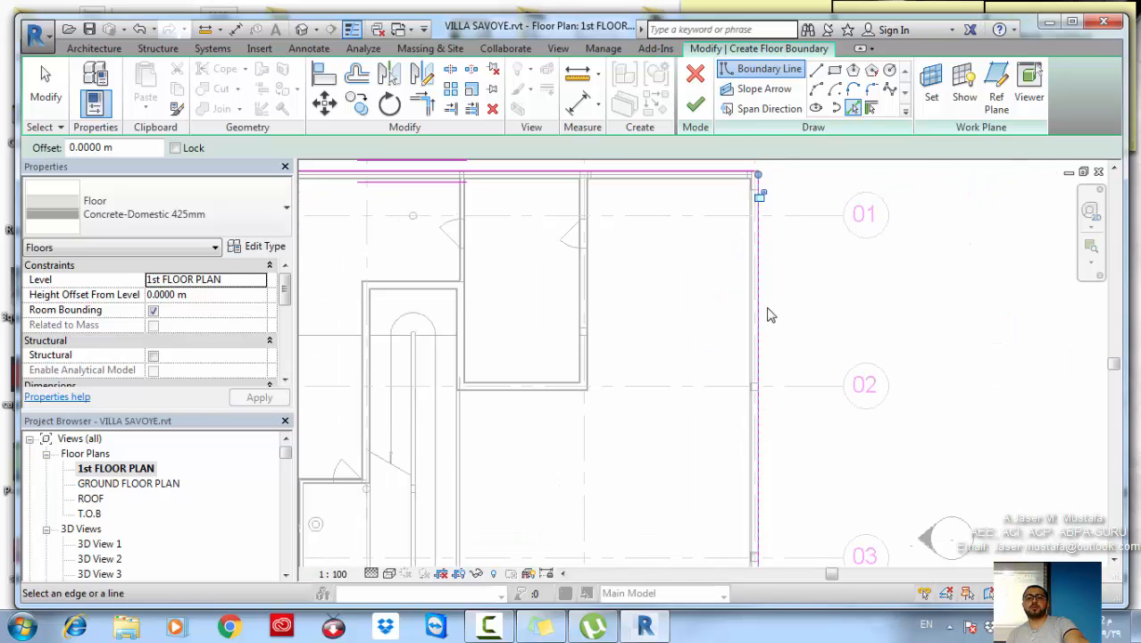
scroll(770, 313, down, 2)
middle_drag(736, 527, 793, 359)
middle_drag(788, 412, 793, 280)
scroll(799, 373, up, 6)
scroll(832, 366, up, 3)
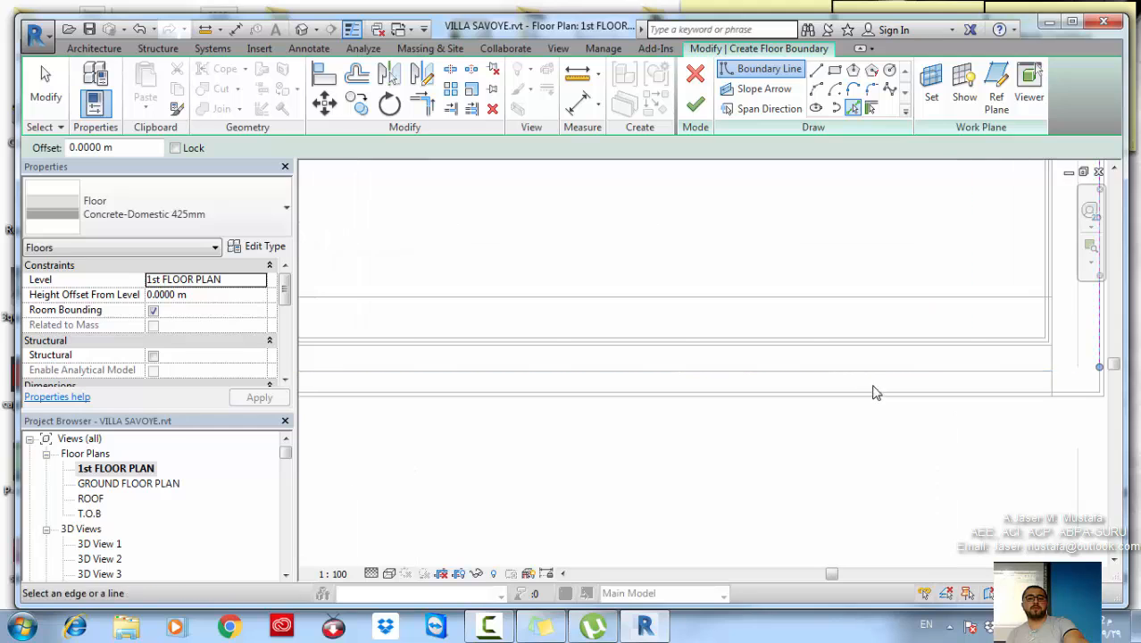
key(Tab)
key(Tab)
click(876, 392)
scroll(834, 413, down, 5)
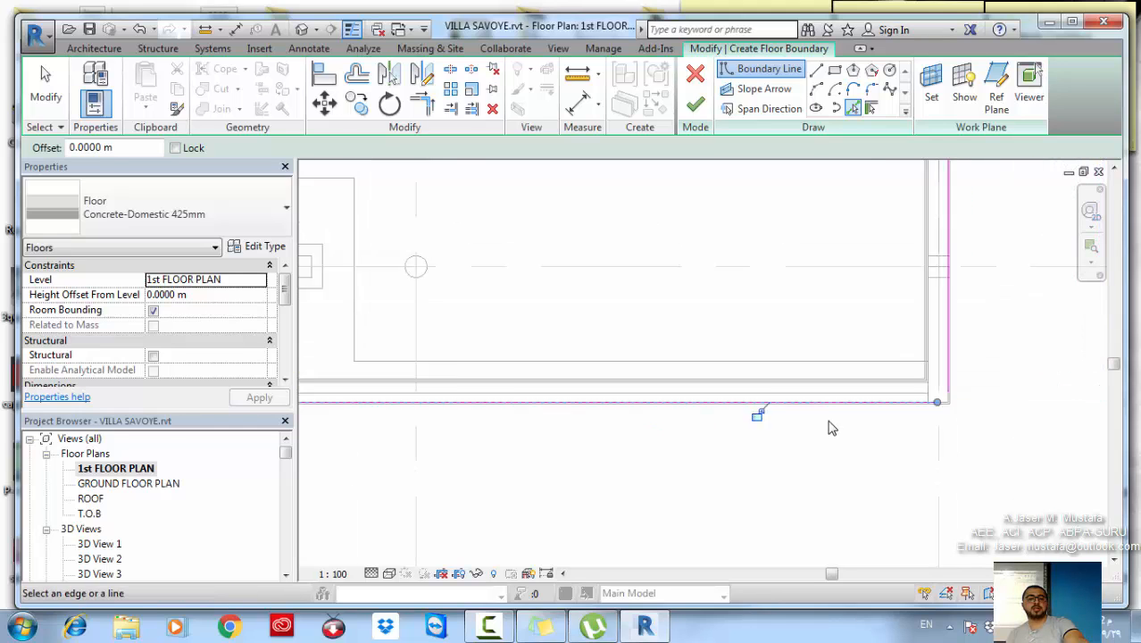
Trim the grid A and grid 05 boundary lines to meet at their shared corner
middle_drag(825, 476, 876, 484)
key(t)
key(r)
click(930, 421)
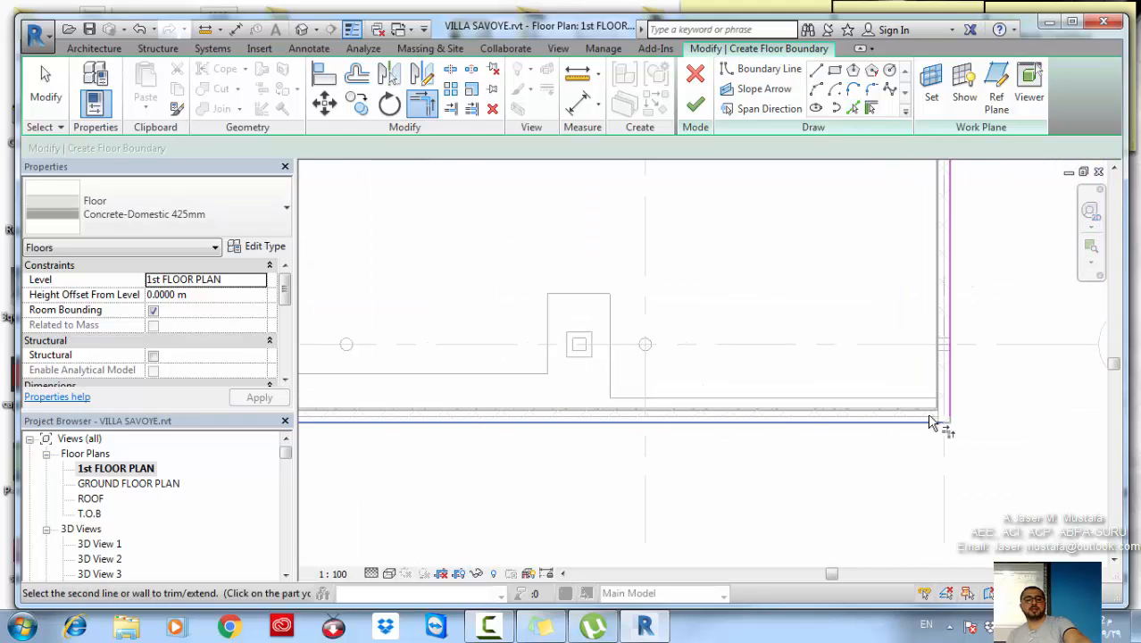
click(950, 411)
Trim the boundary lines at the corner of grids A and 01 so they join
scroll(875, 311, down, 4)
middle_drag(920, 246, 925, 453)
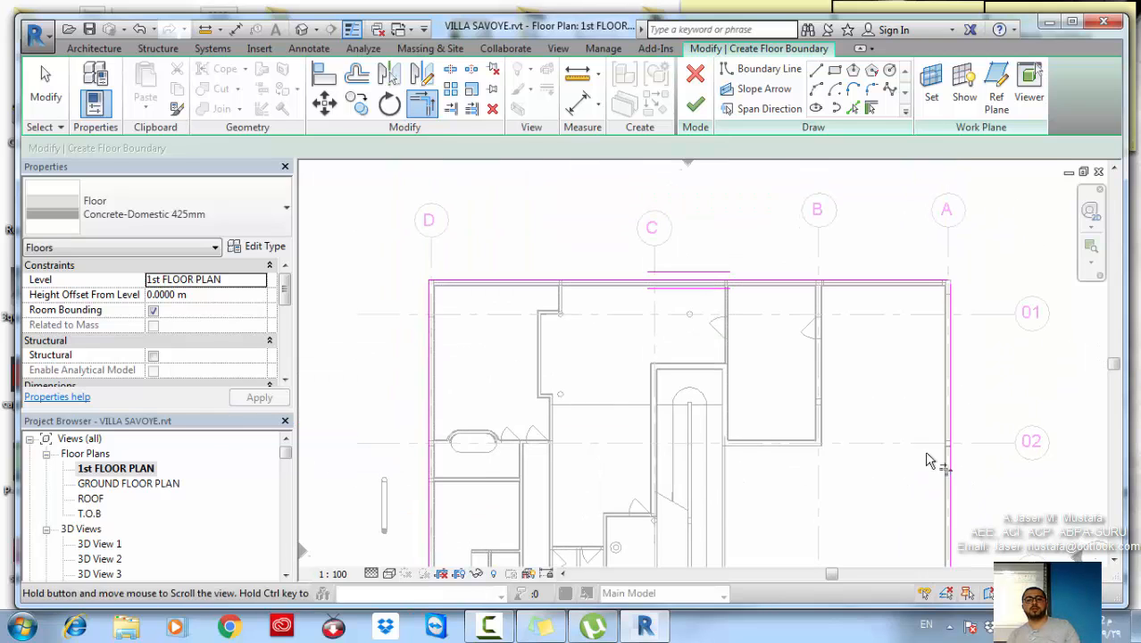
scroll(952, 313, up, 4)
middle_drag(953, 185, 1054, 304)
click(955, 316)
click(931, 274)
Check the corner at grids D and 01, and trim the boundary lines together at the corner of grids D and 05
scroll(928, 340, down, 5)
scroll(625, 299, up, 2)
scroll(562, 254, up, 5)
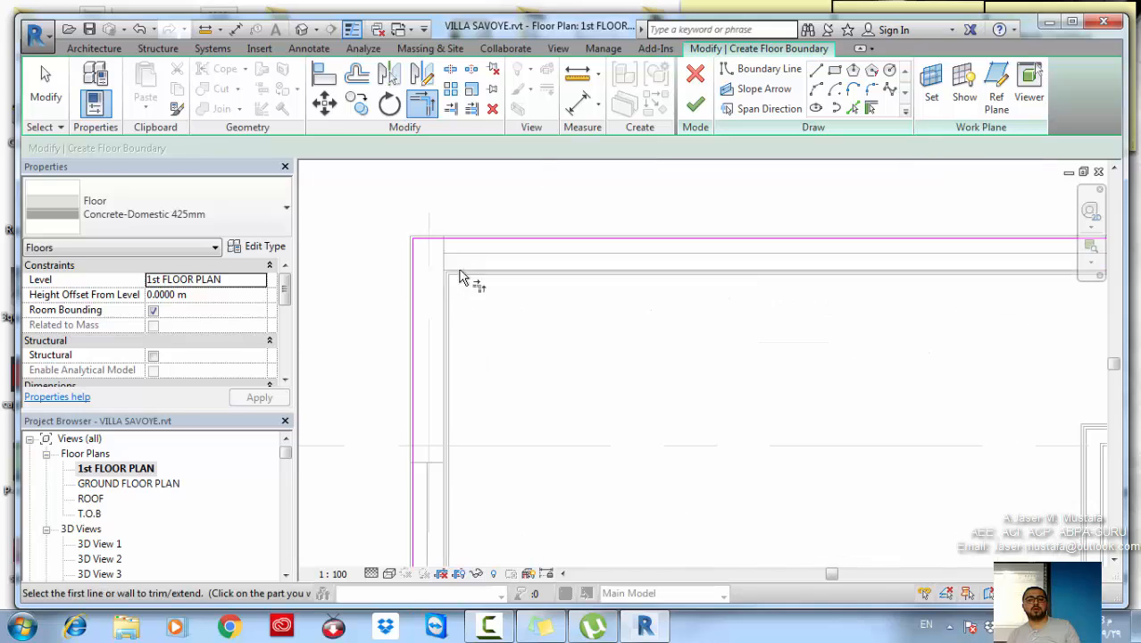
scroll(487, 265, down, 7)
middle_drag(647, 442, 648, 408)
scroll(612, 298, up, 2)
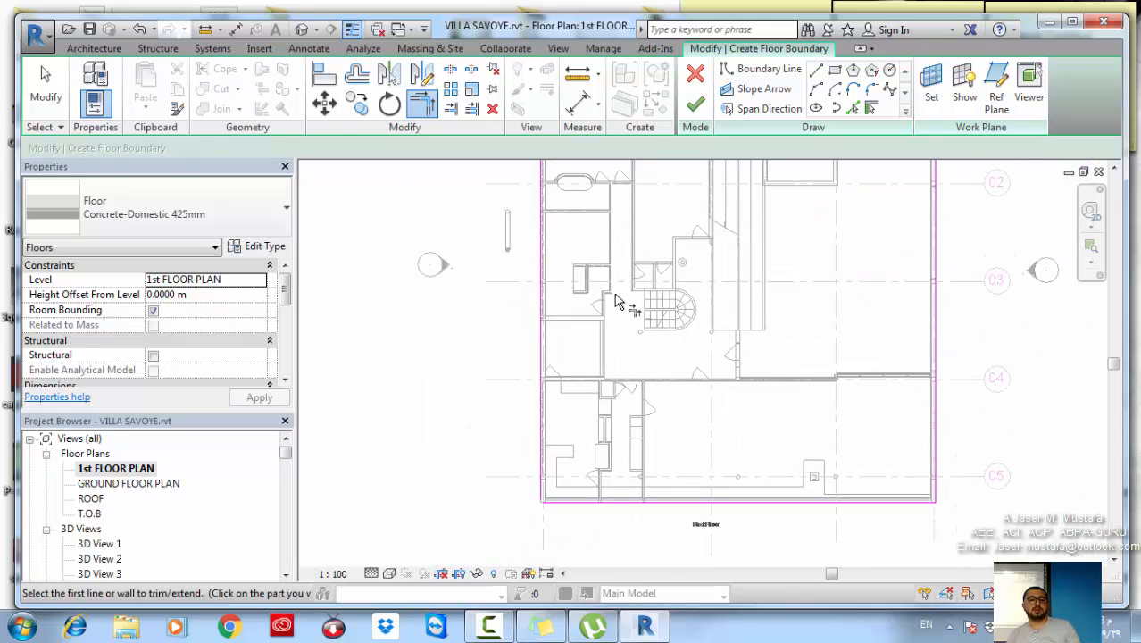
scroll(548, 345, up, 2)
scroll(527, 265, up, 2)
scroll(496, 248, up, 1)
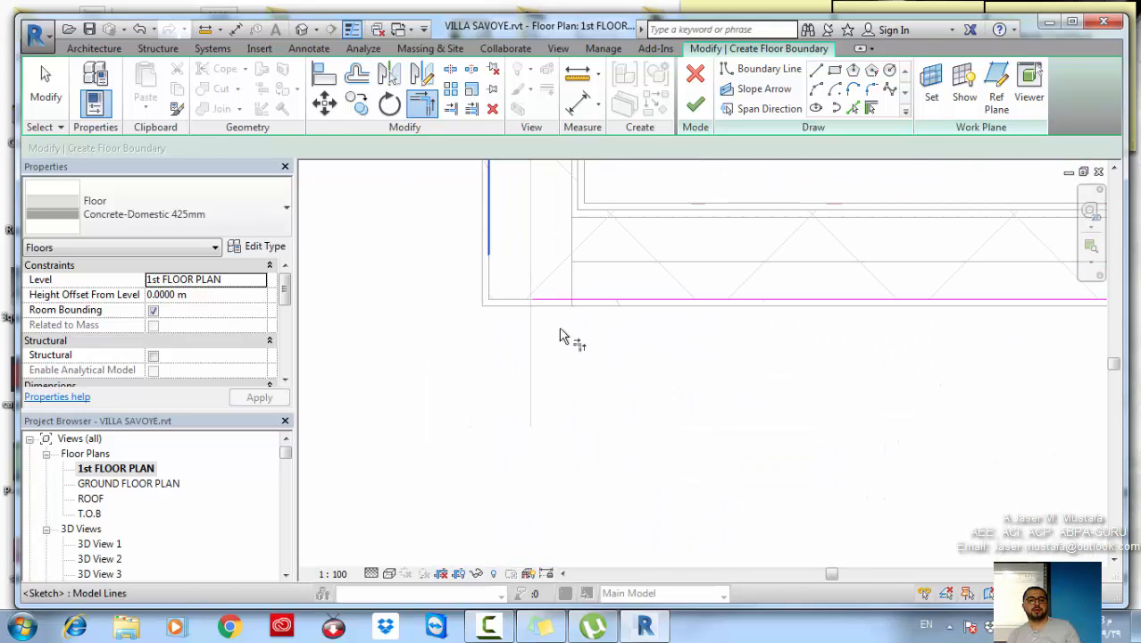
scroll(548, 400, down, 2)
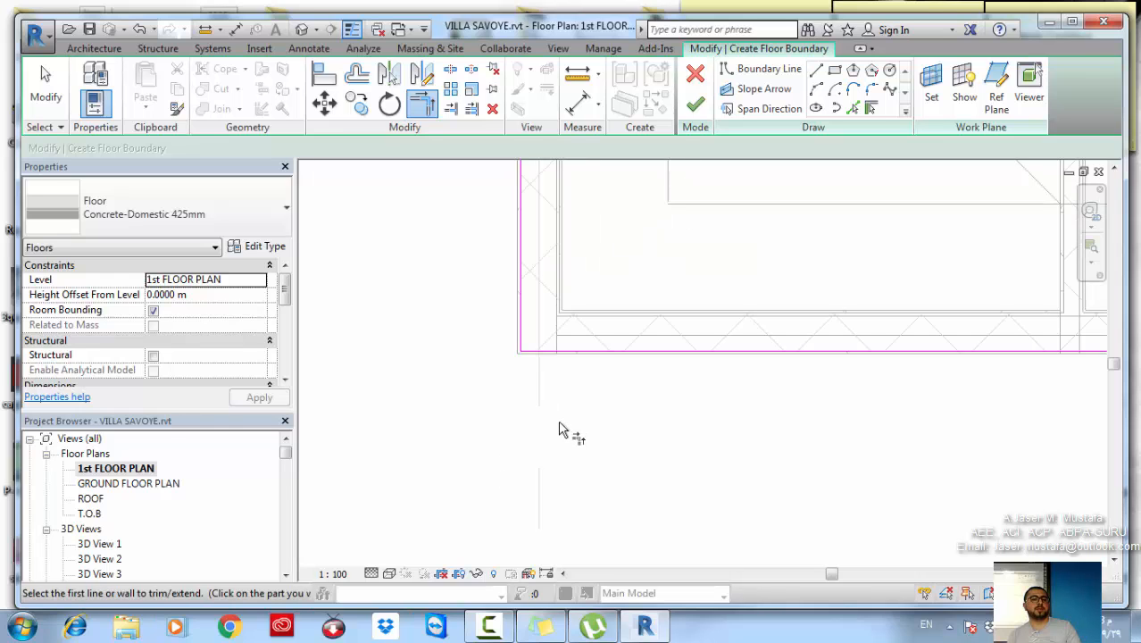
key(Escape)
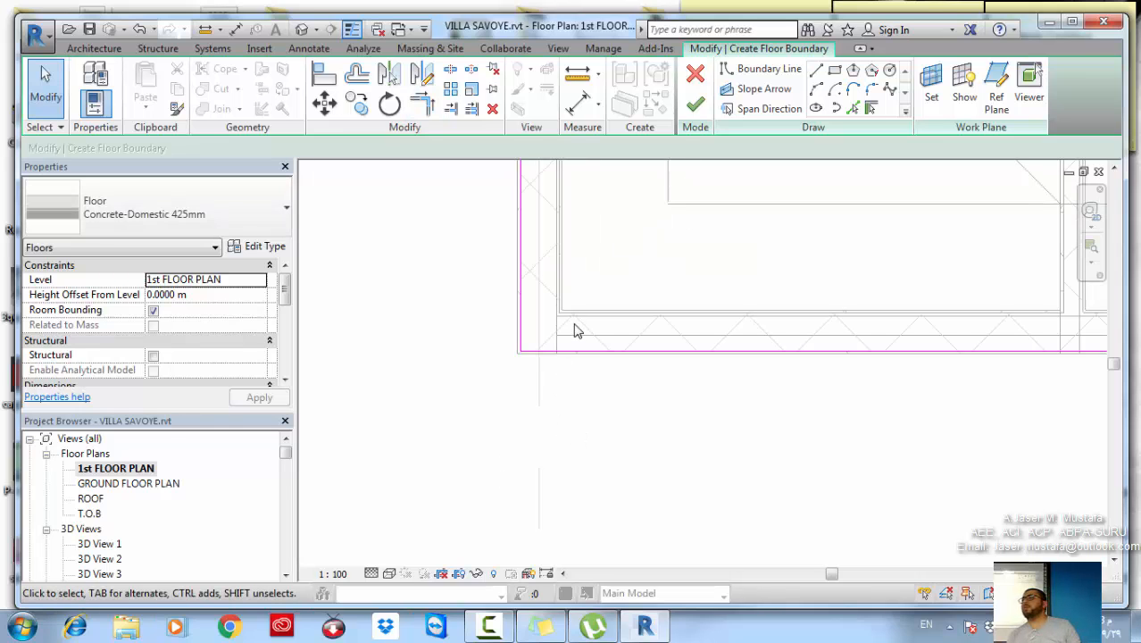
middle_drag(607, 290, 637, 340)
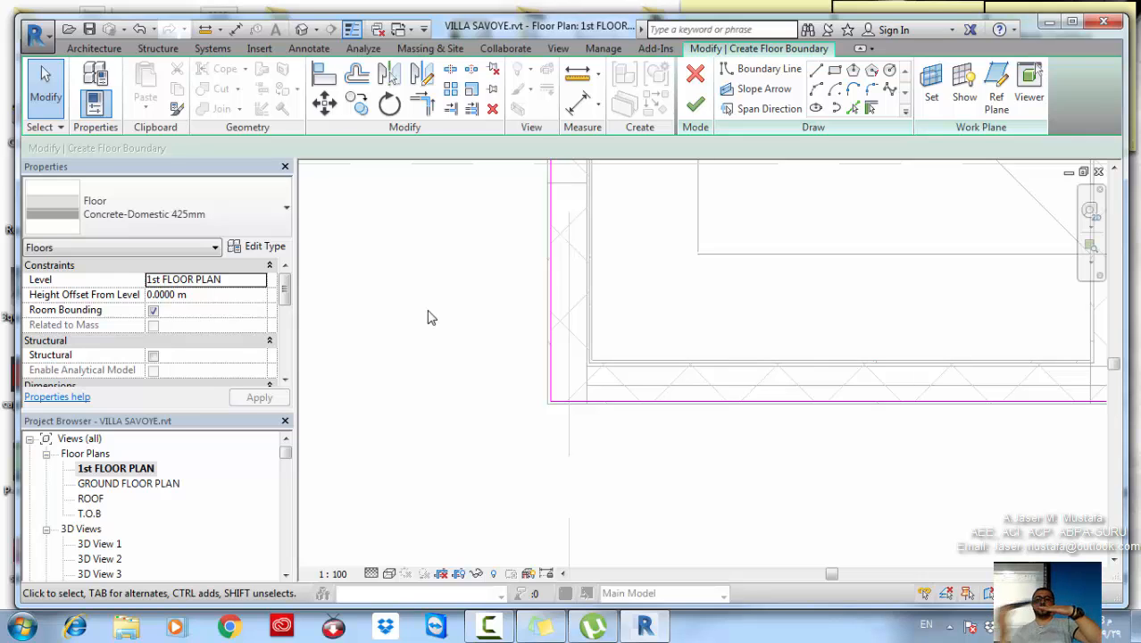
Finish the first floor slab sketch and decline attaching the walls below to the slab's bottom
click(204, 293)
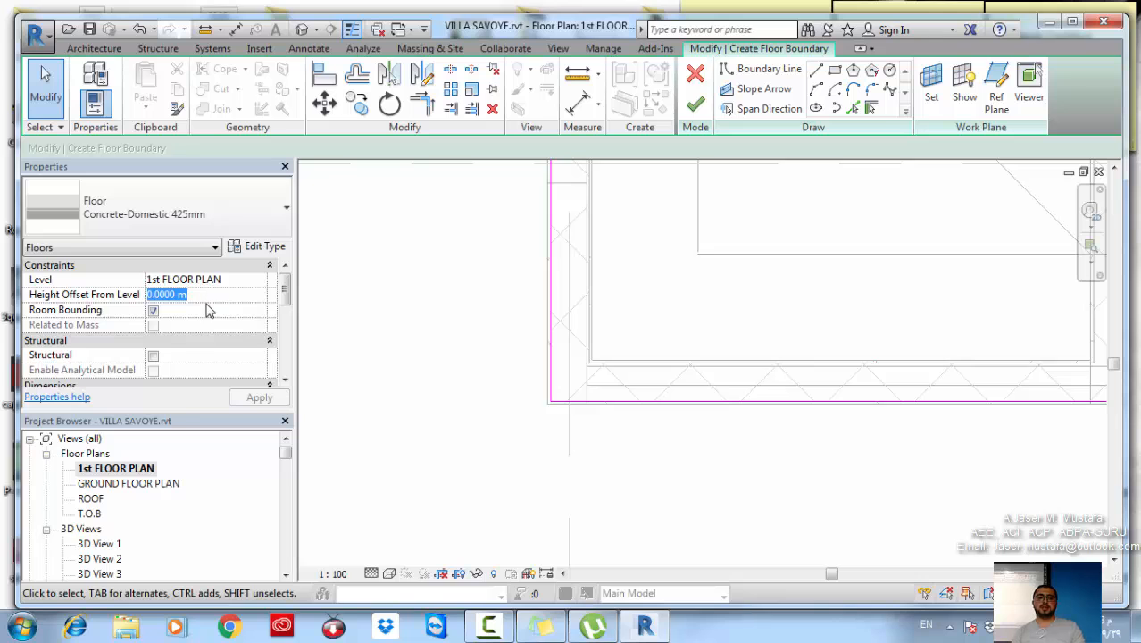
click(694, 105)
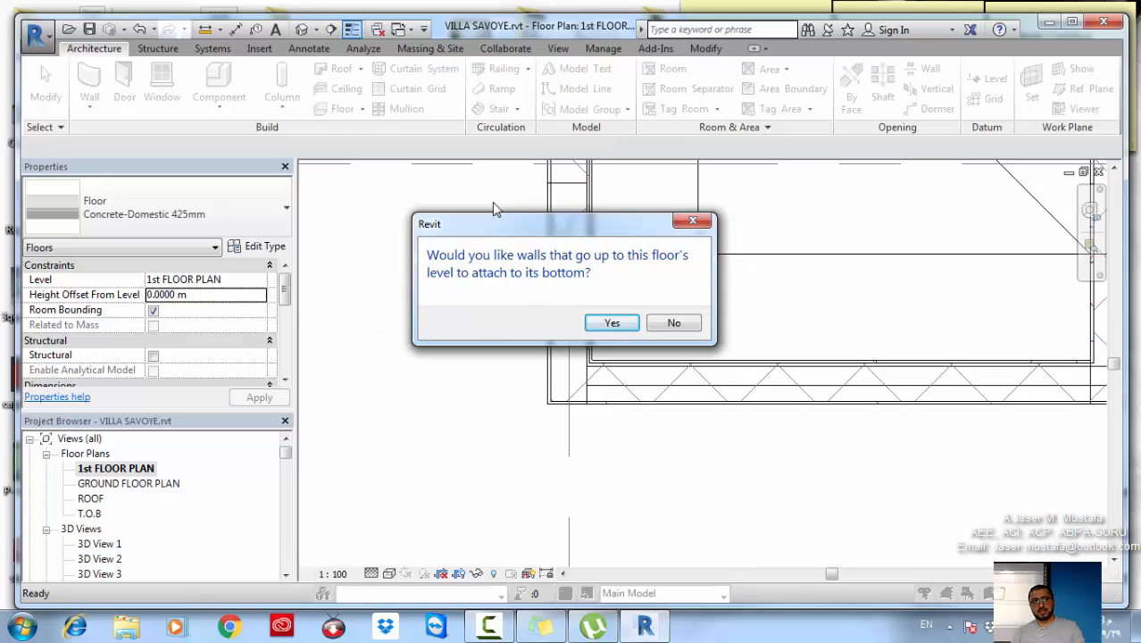
click(672, 323)
scroll(636, 312, down, 4)
middle_drag(647, 345, 639, 423)
middle_drag(578, 365, 615, 405)
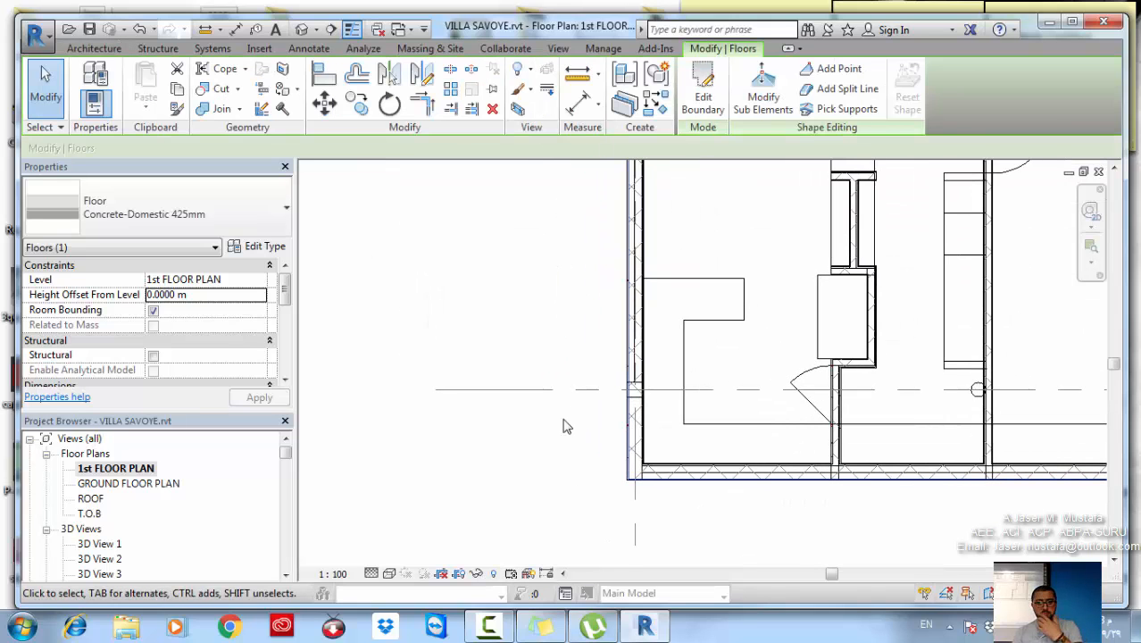
click(331, 29)
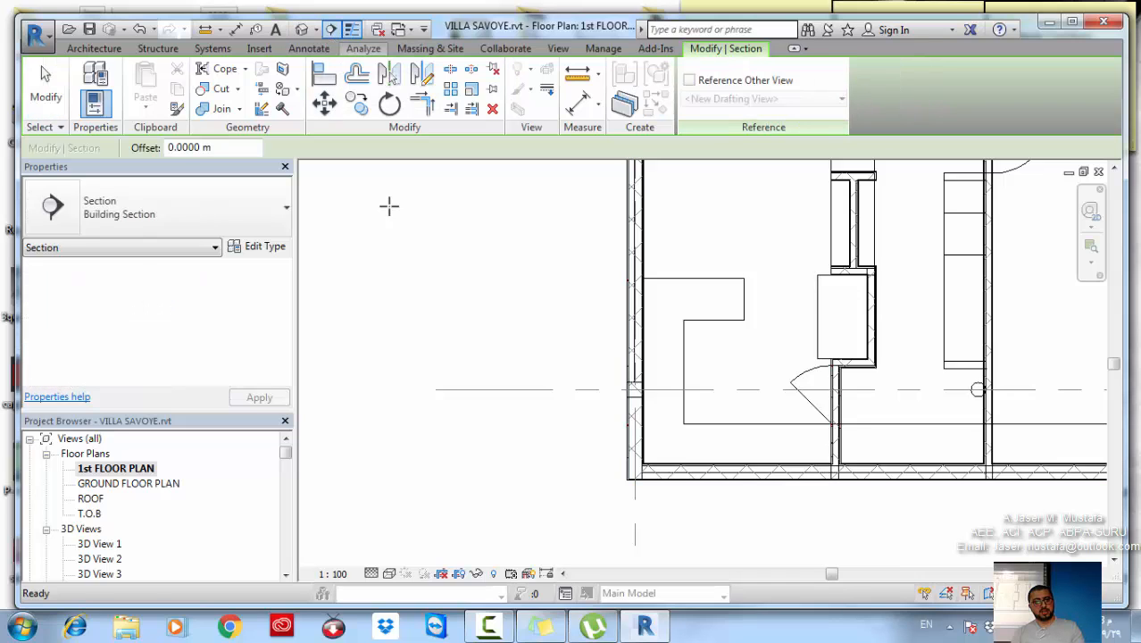
click(538, 441)
click(698, 450)
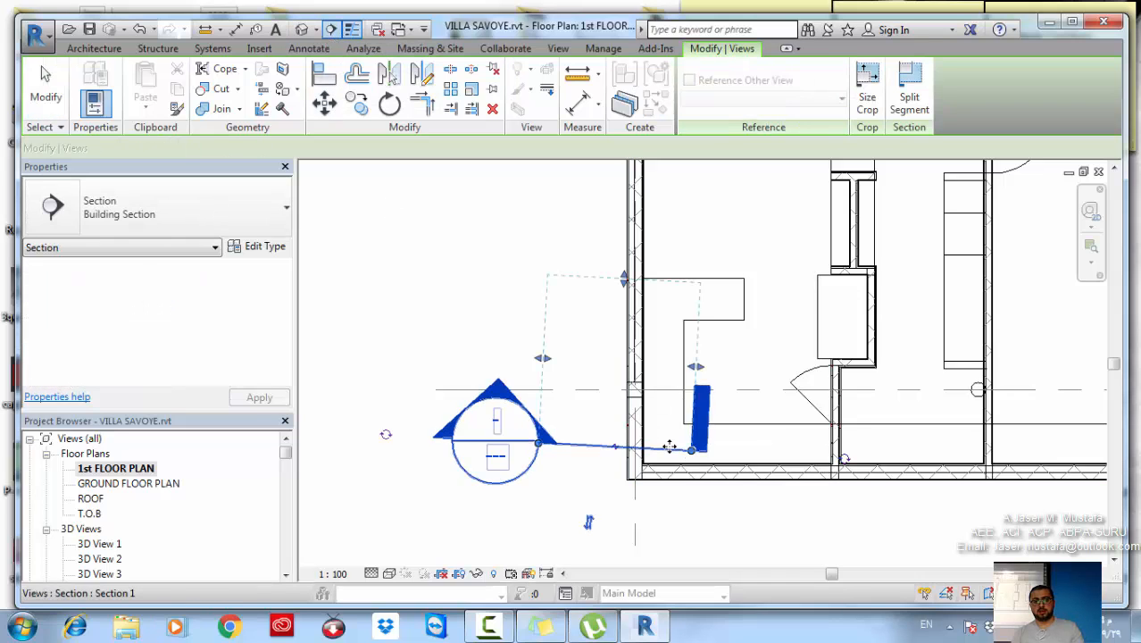
key(ctrl+z)
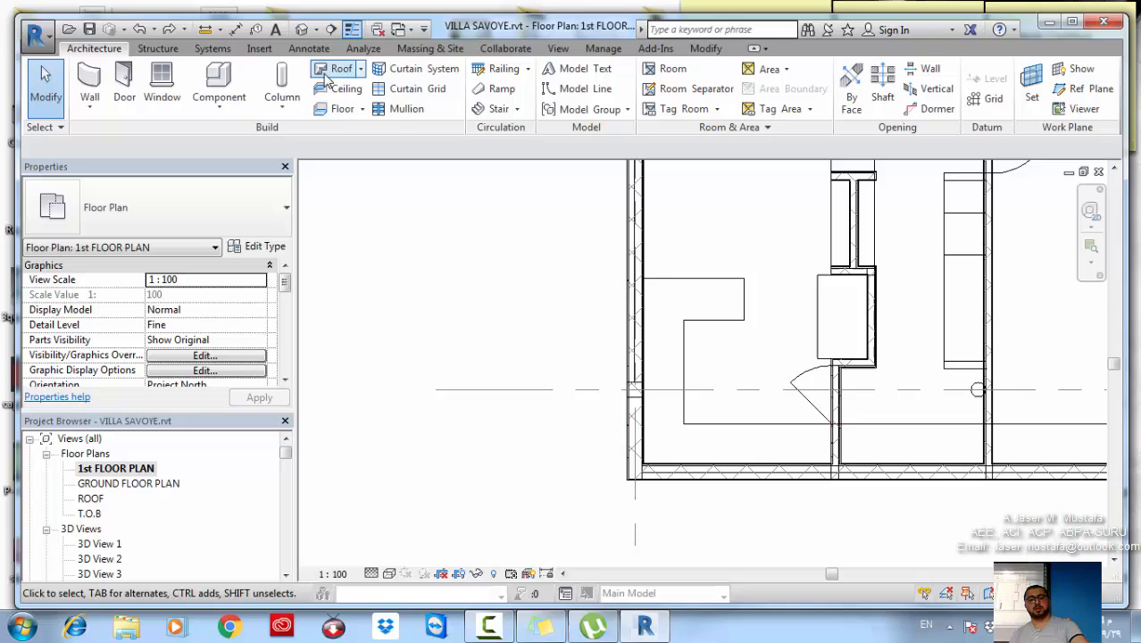
Draw a short horizontal building section through the exterior wall near the corner of grids D and 05, and open its view
click(332, 29)
click(464, 434)
click(696, 437)
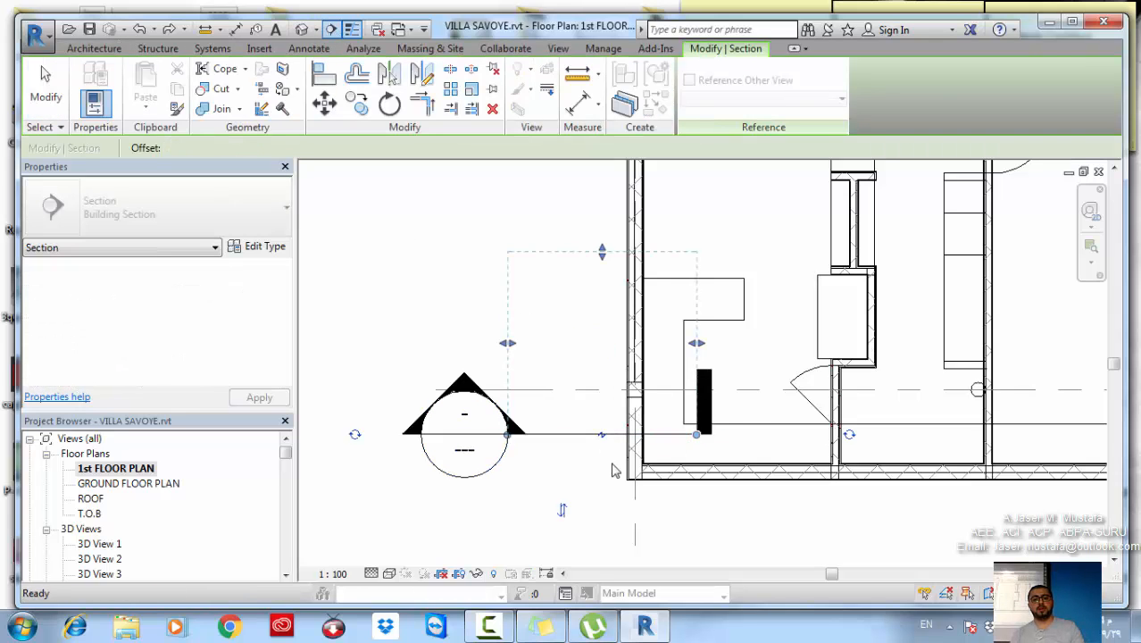
key(Escape)
key(Escape)
double_click(464, 377)
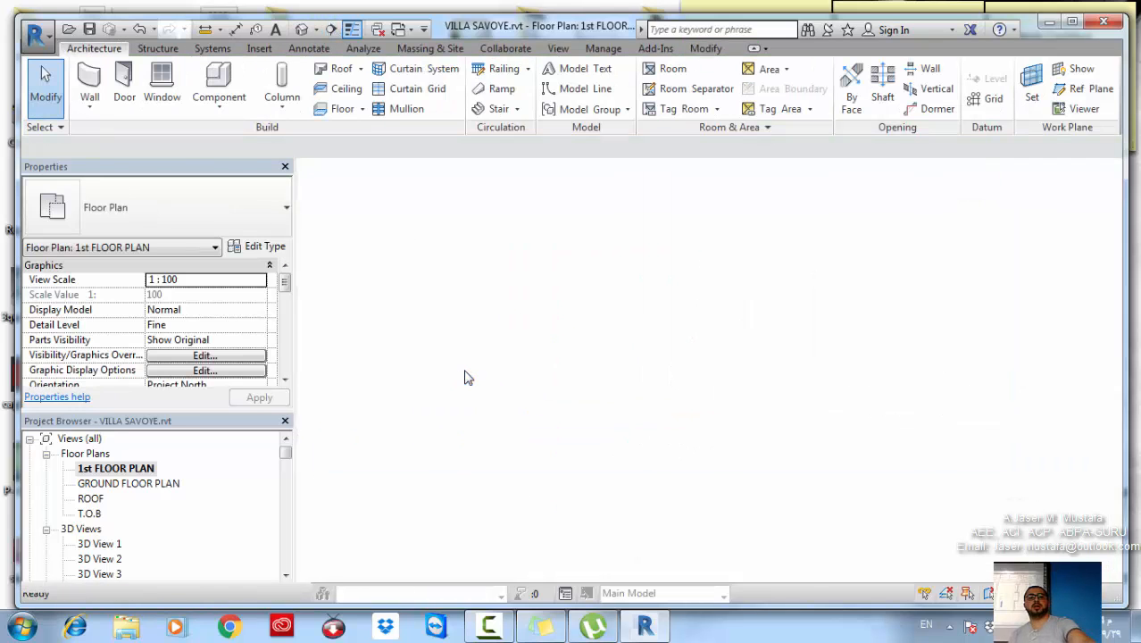
Enlarge the section's crop region sideways and downward so it extends below the ground floor level
scroll(722, 488, up, 2)
mouse_move(722, 487)
middle_down()
mouse_move(701, 415)
mouse_move(736, 504)
middle_up()
click(734, 403)
scroll(734, 402, down, 5)
drag(735, 351, 758, 351)
drag(711, 435, 719, 550)
middle_drag(746, 493, 756, 383)
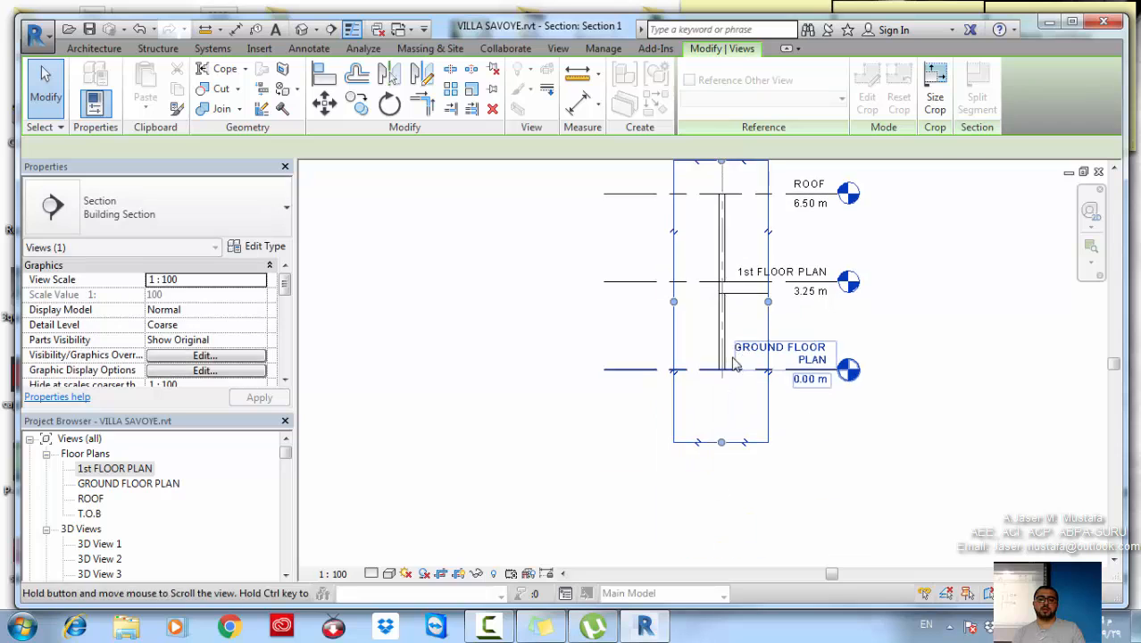
Set the section view's detail level to Fine
click(372, 575)
click(400, 557)
scroll(683, 306, up, 3)
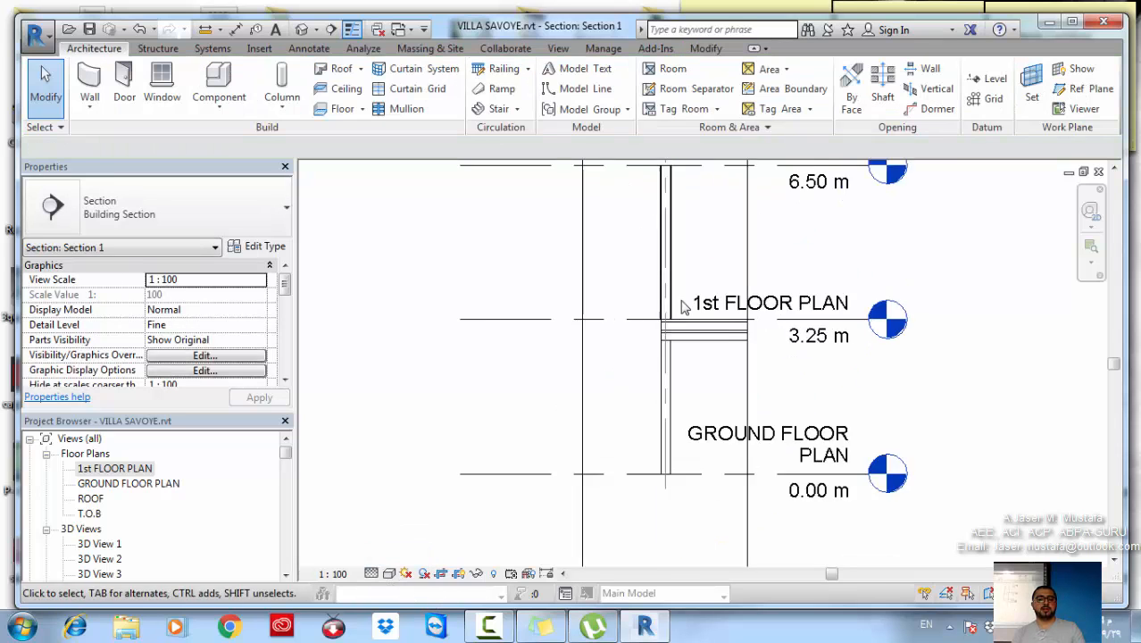
Examine how the first floor slab meets the exterior wall in the section, checking each element's level constraints
scroll(683, 306, up, 2)
click(674, 393)
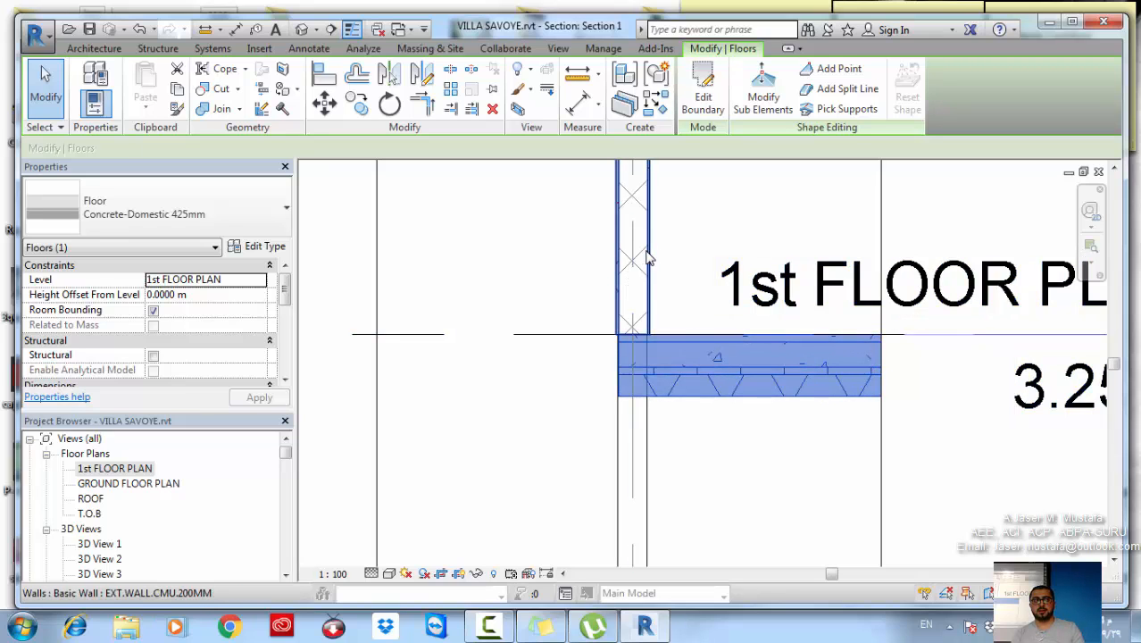
click(625, 361)
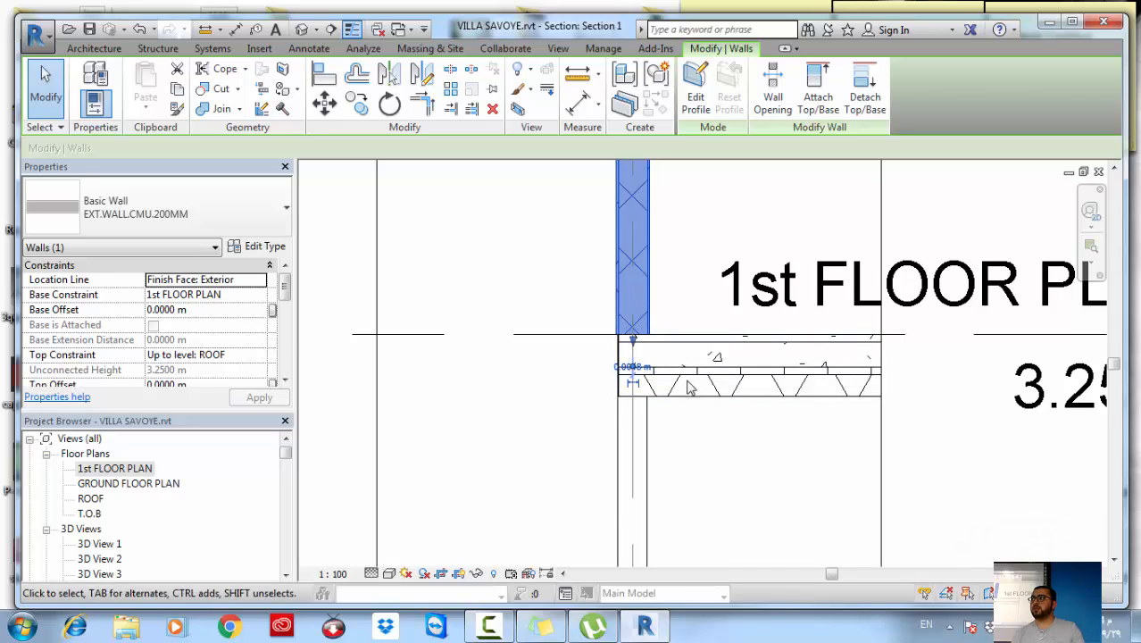
scroll(688, 386, down, 2)
click(702, 357)
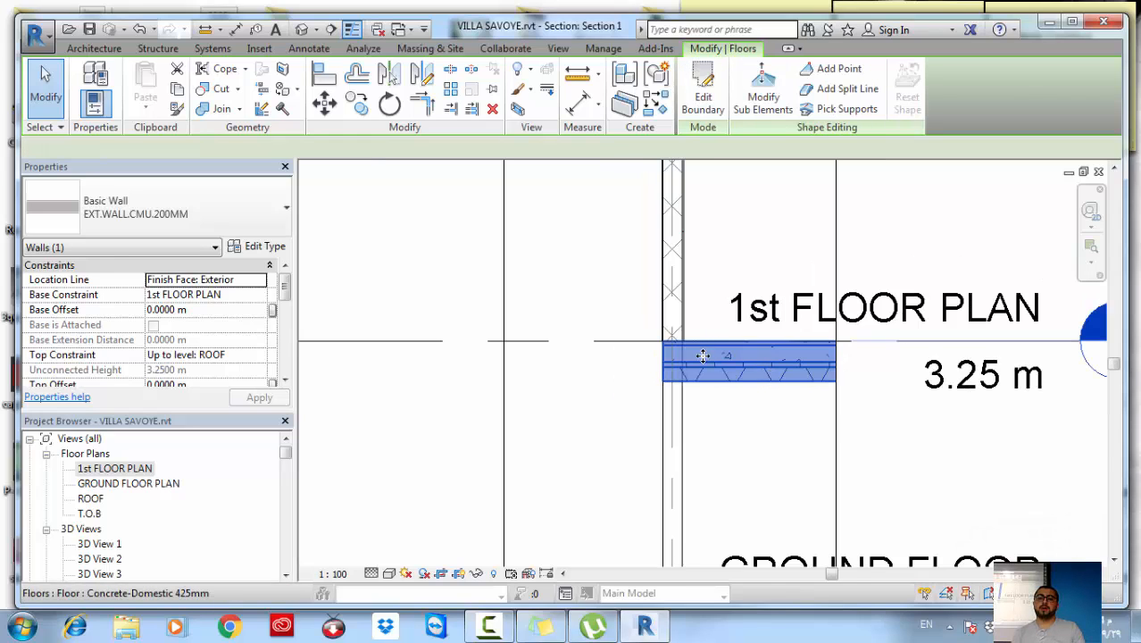
Measure the slab's thickness between the 1st FLOOR PLAN level and its underside with a temporary aligned dimension
middle_drag(710, 344, 713, 374)
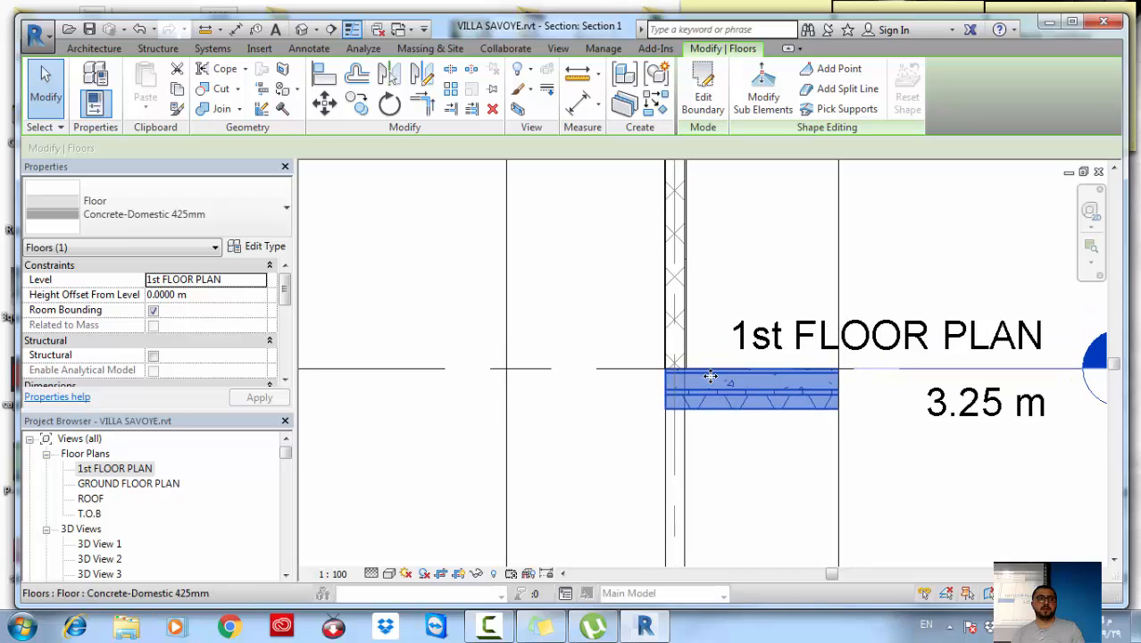
key(d)
key(i)
click(743, 369)
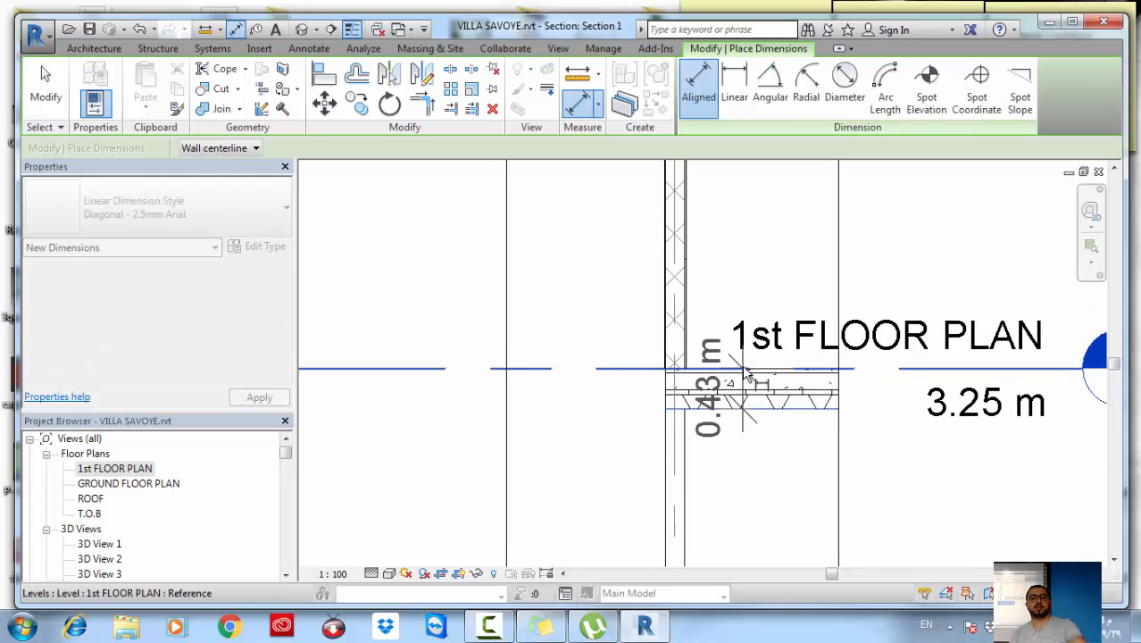
key(Escape)
key(Escape)
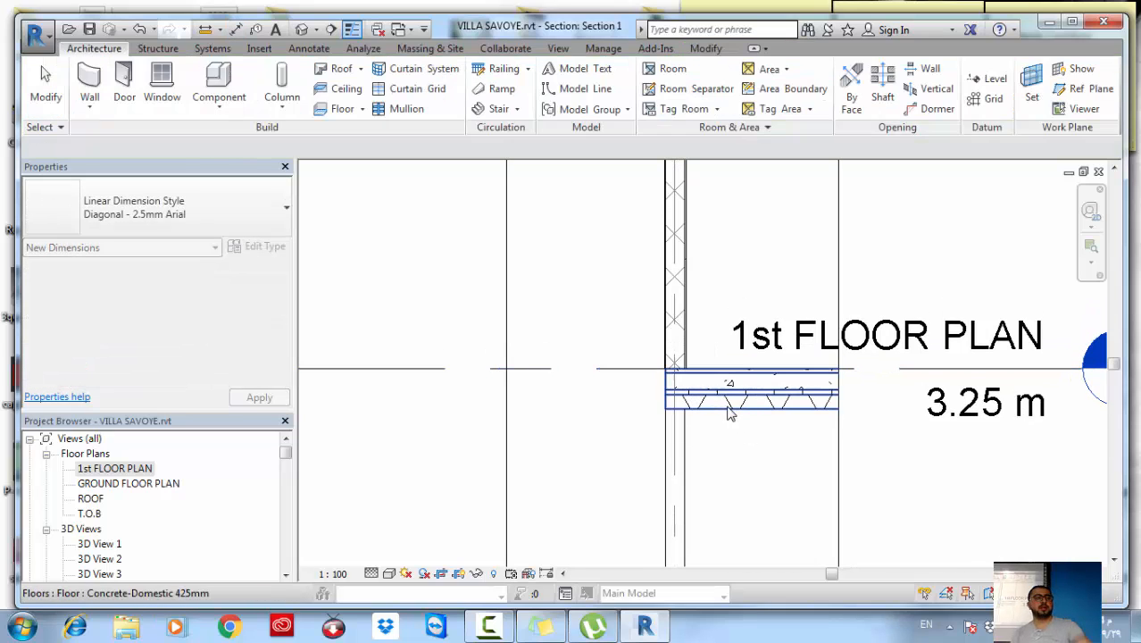
Set the first floor slab's Height Offset From Level to 0.43 m
click(720, 406)
click(228, 296)
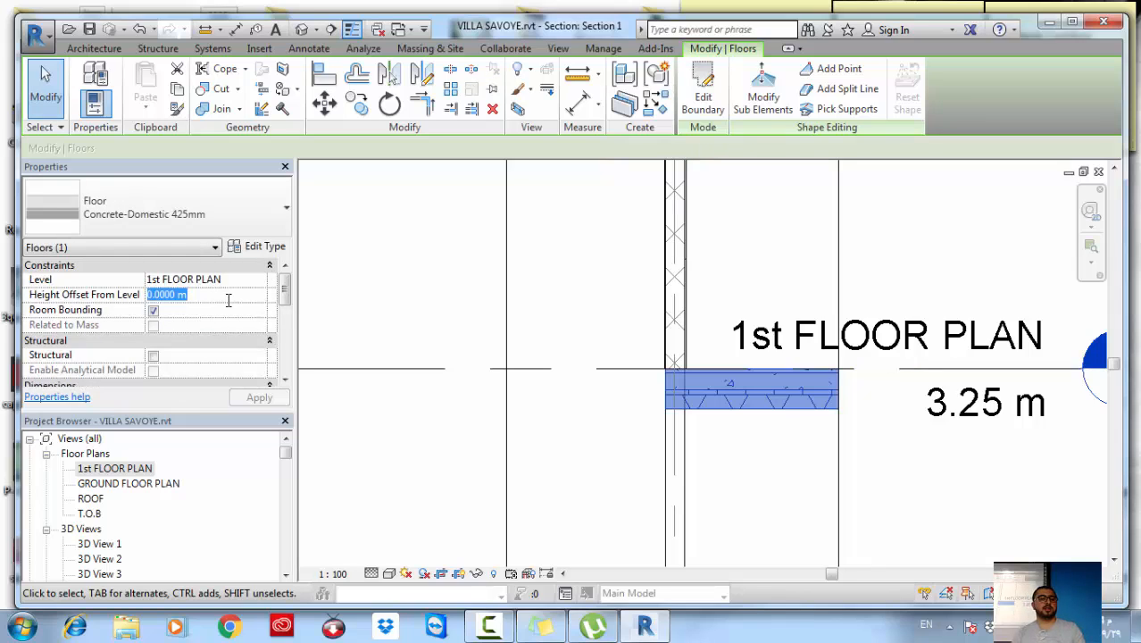
text(0.43)
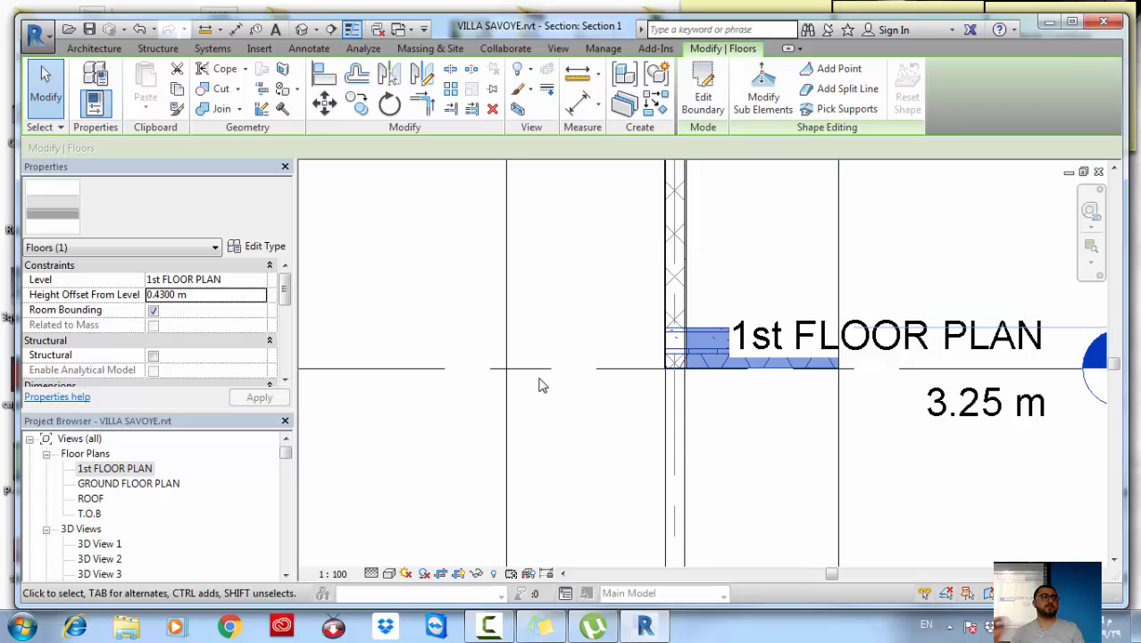
scroll(695, 348, up, 4)
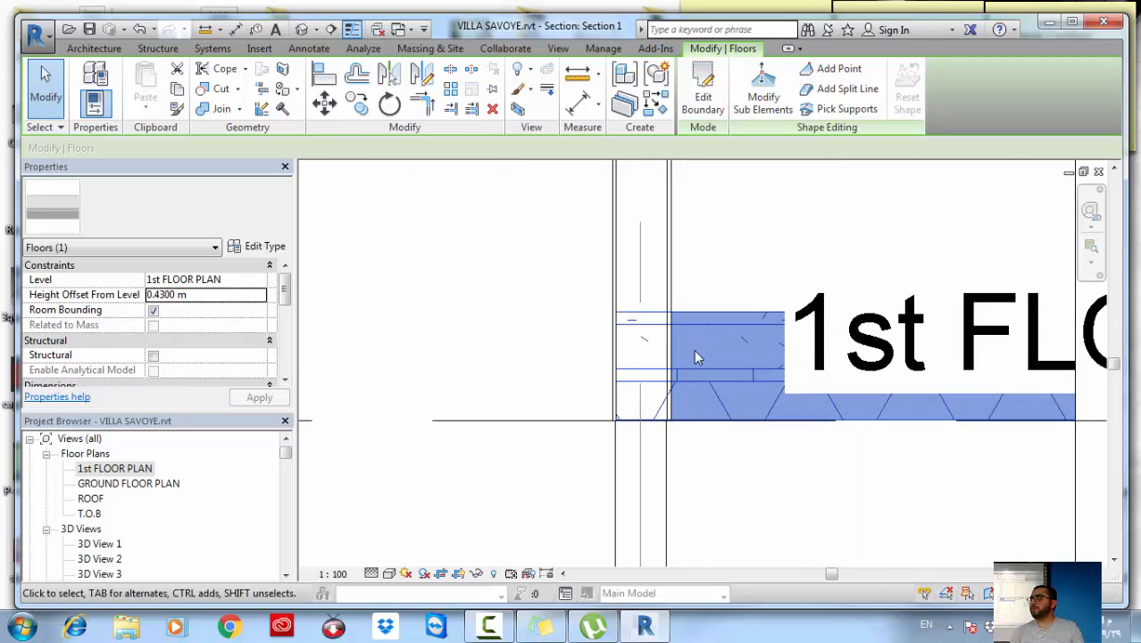
Return the first floor slab's Height Offset From Level to 0 m
double_click(238, 298)
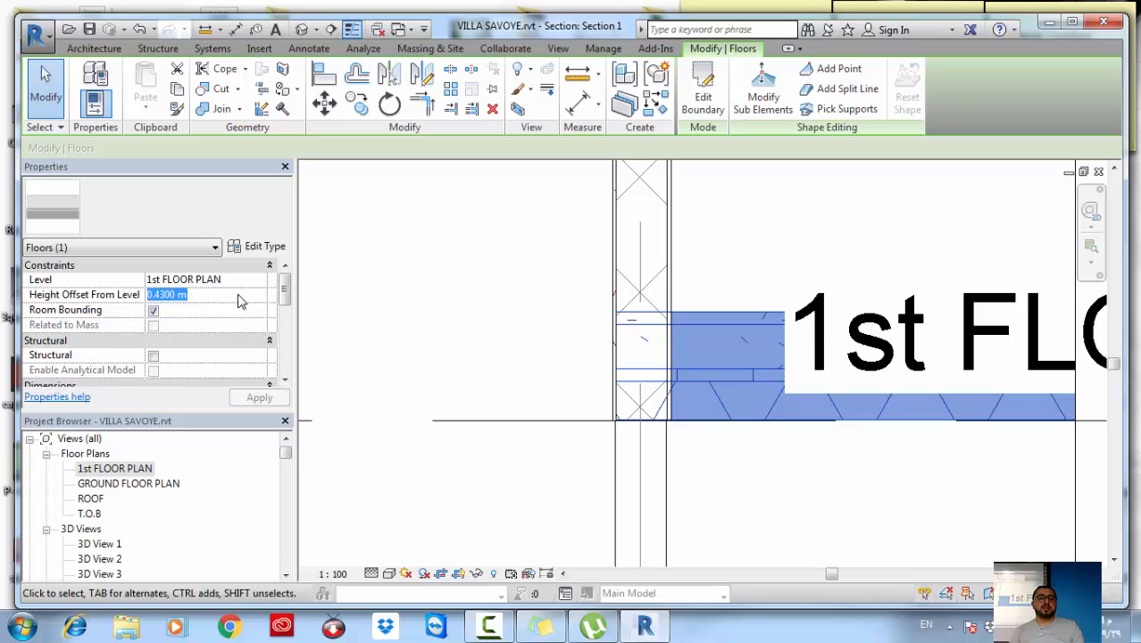
text(00)
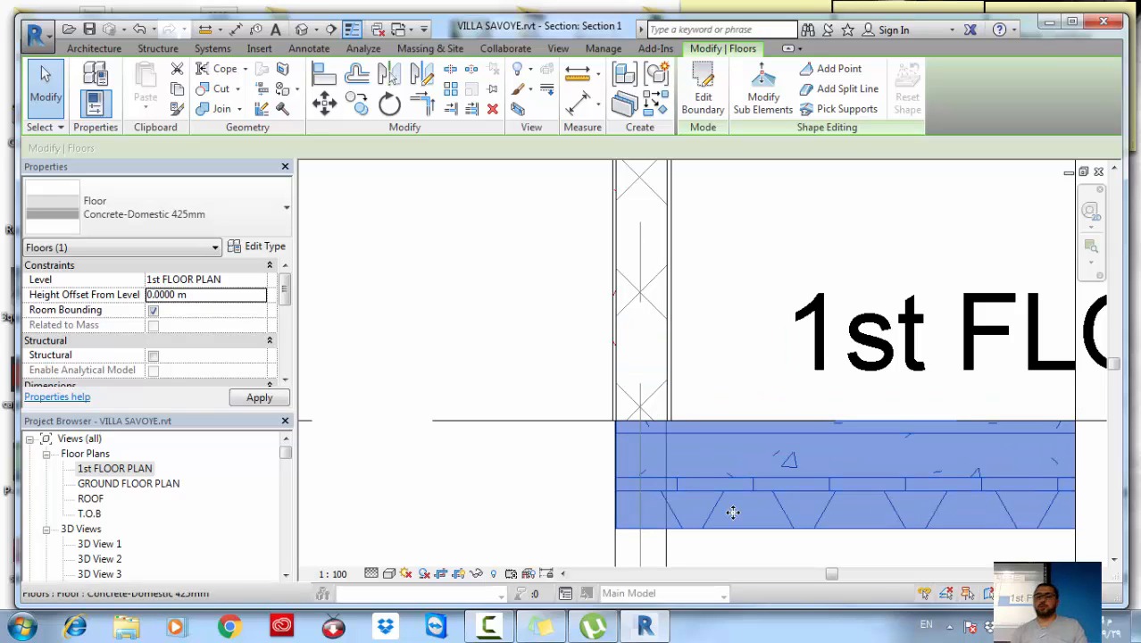
middle_drag(731, 375, 719, 395)
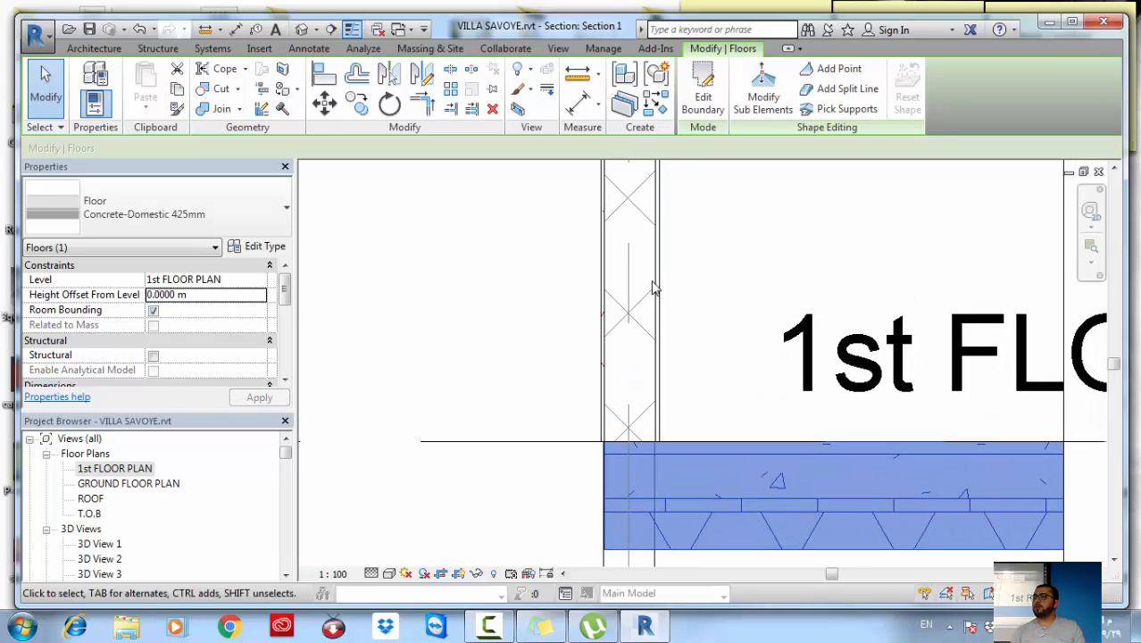
Open the layer structure of the EXT.WALL.CMU.200MM wall above the slab for editing
click(651, 288)
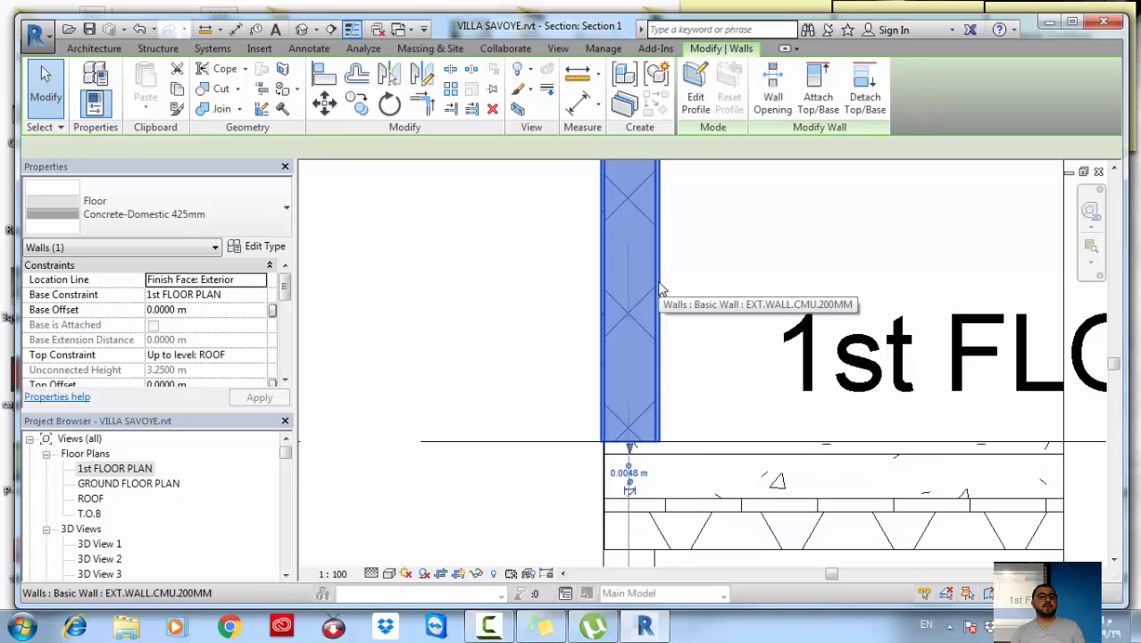
click(259, 247)
click(928, 187)
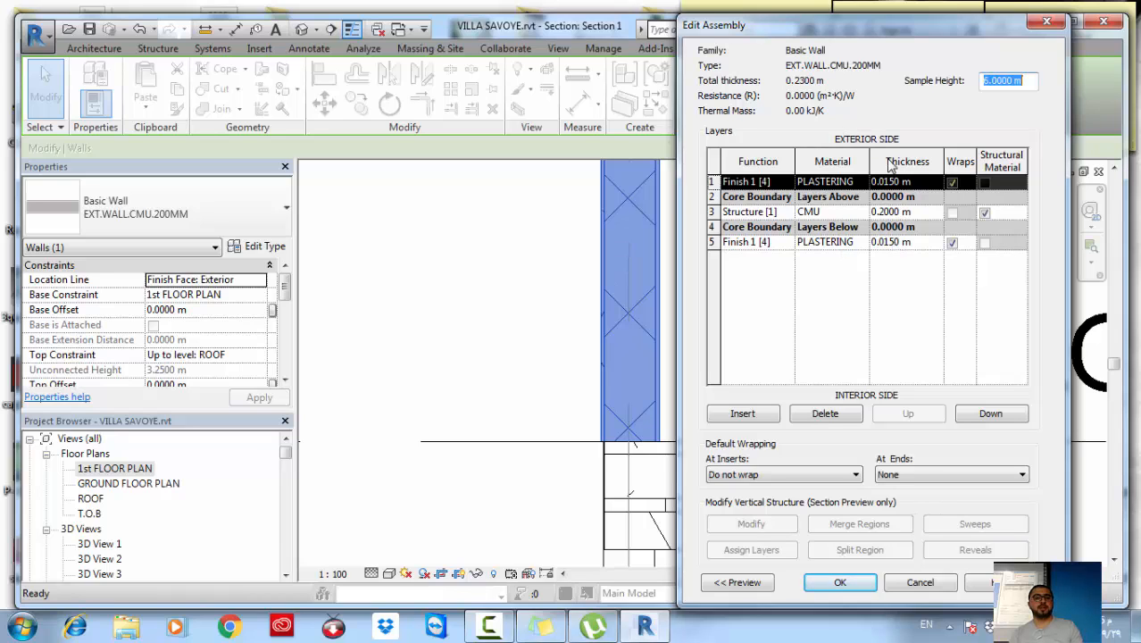
Leave the wall type unchanged and open the layer structure of the first floor slab's Concrete-Domestic 425mm type for editing
click(924, 582)
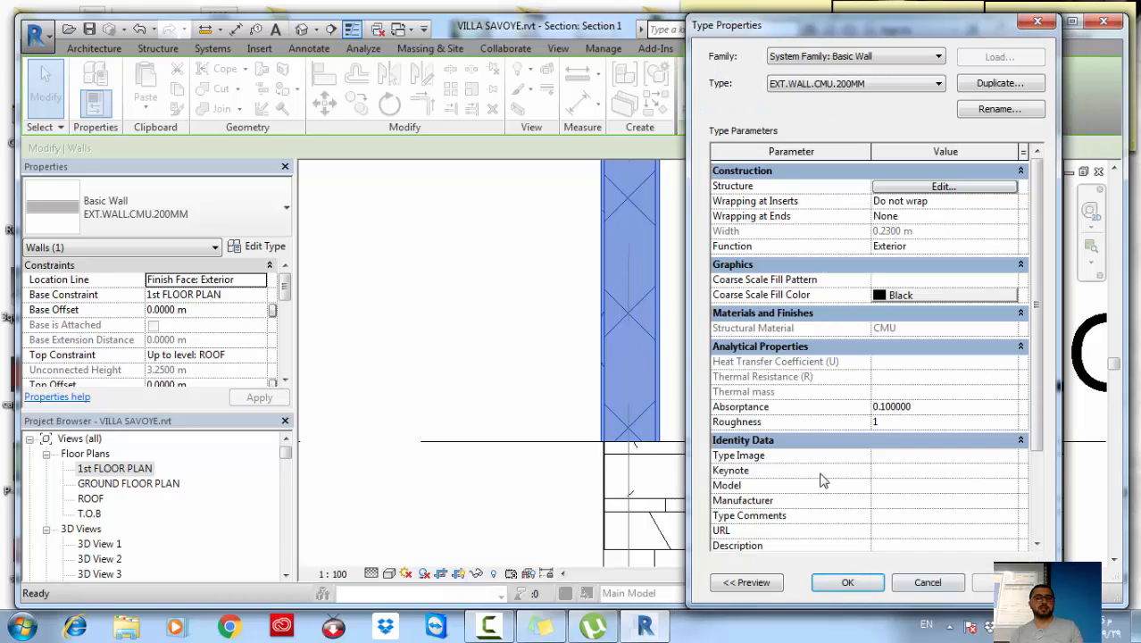
click(927, 582)
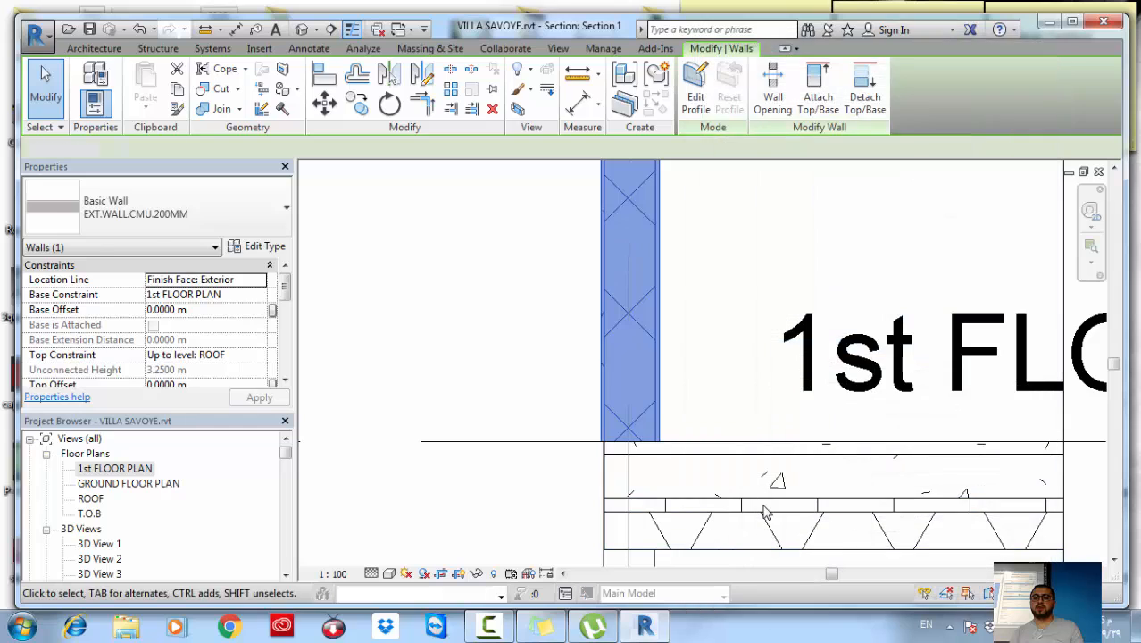
key(Escape)
click(746, 527)
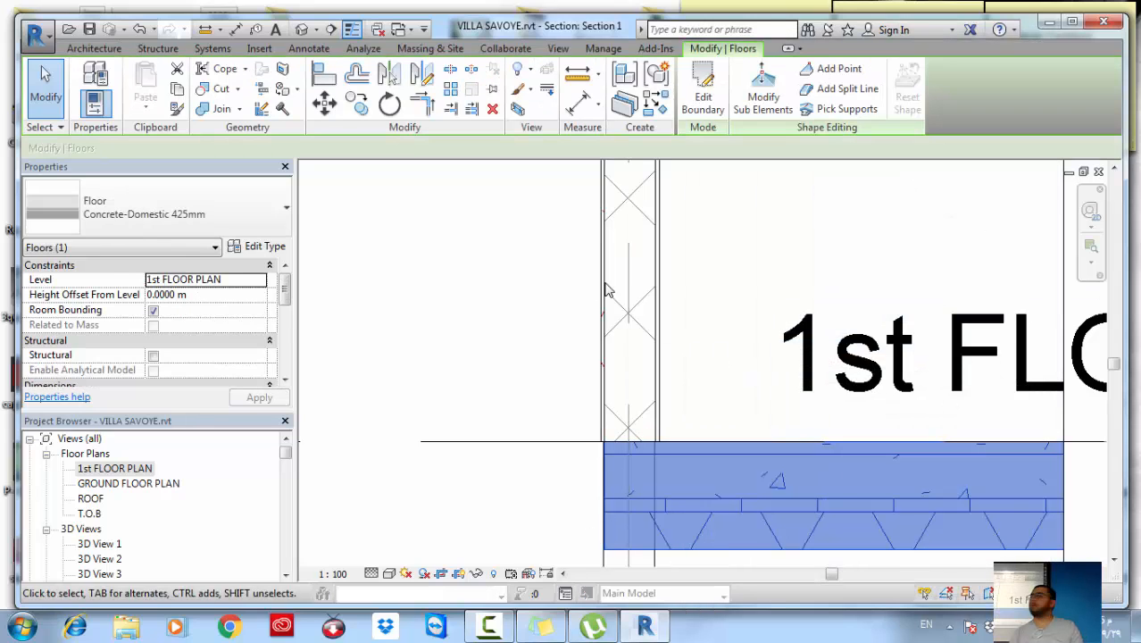
click(261, 248)
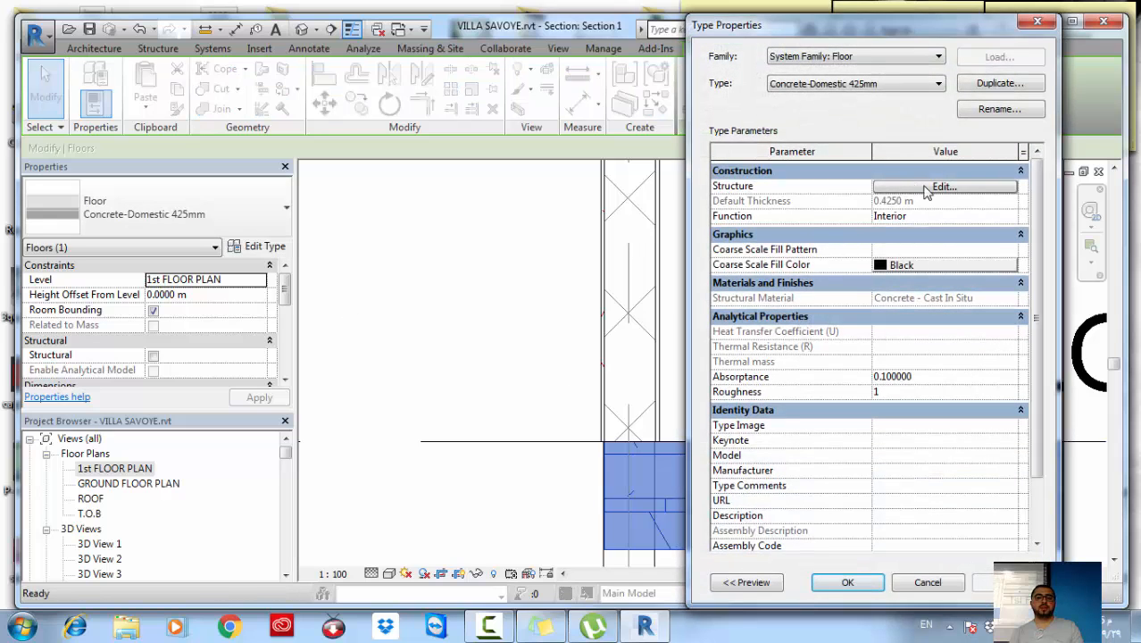
click(914, 189)
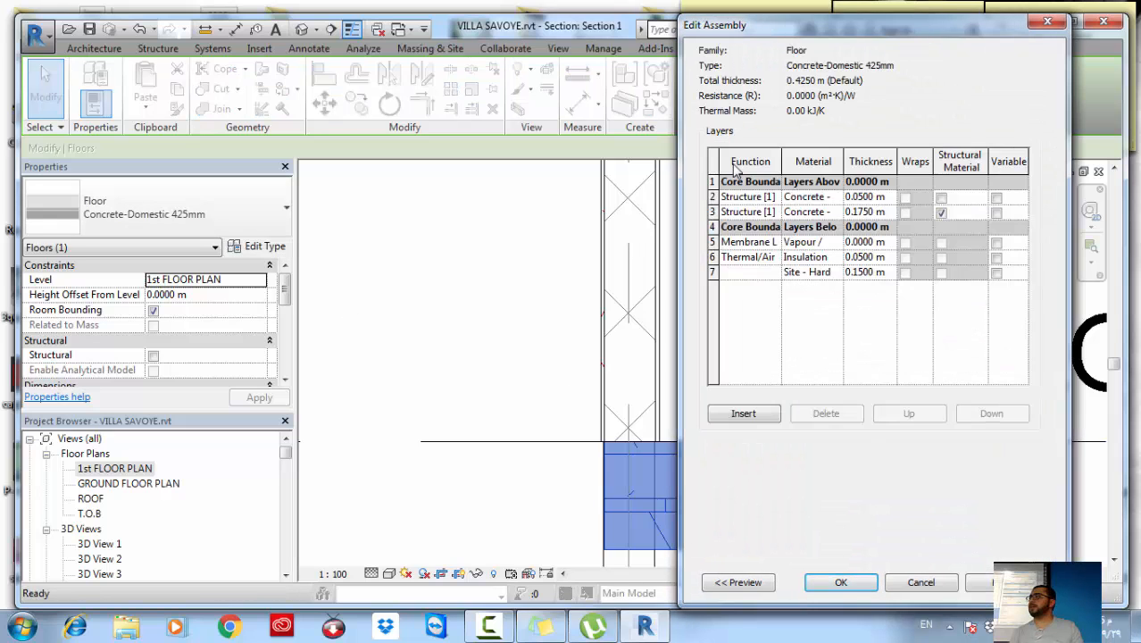
drag(775, 33, 259, 29)
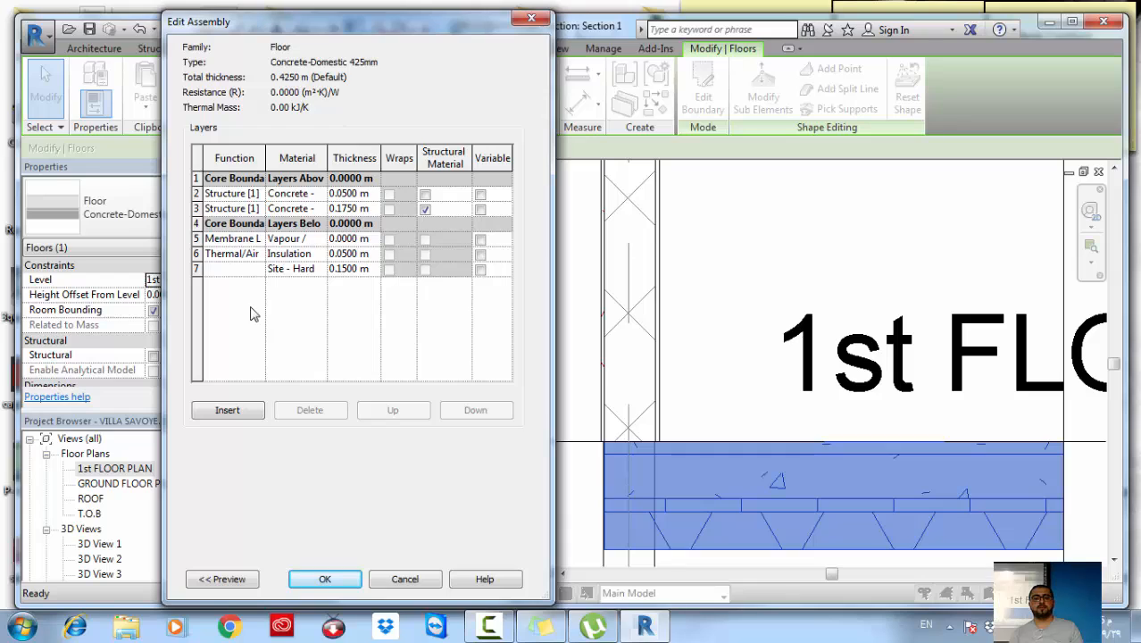
Create a new material named "tiles" for the topmost structure layer of the slab
click(299, 193)
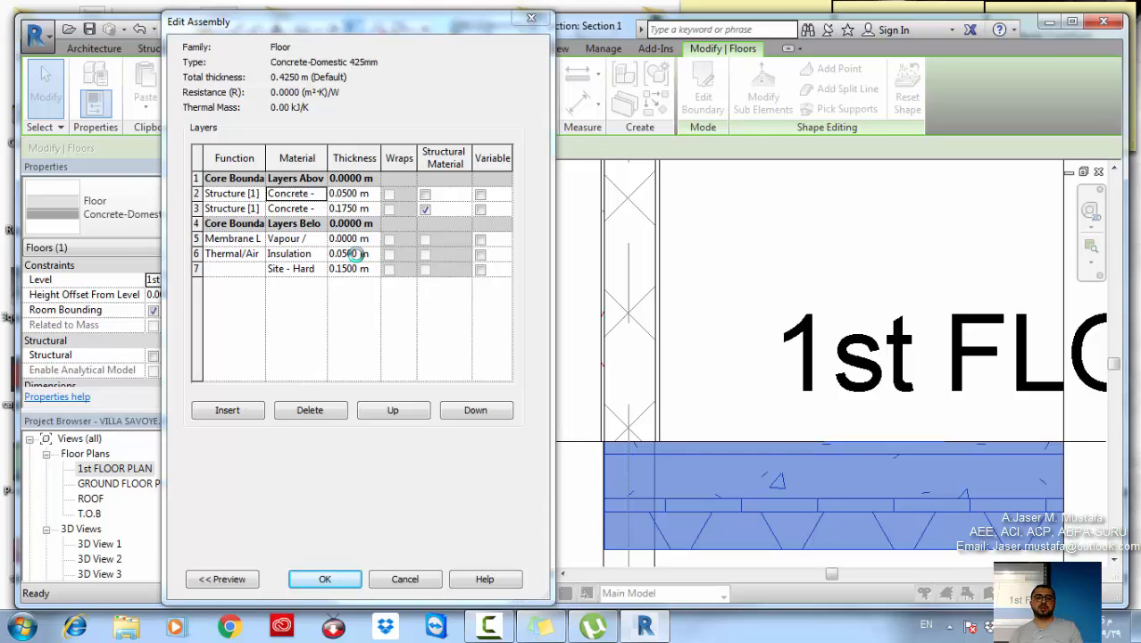
click(320, 193)
click(267, 491)
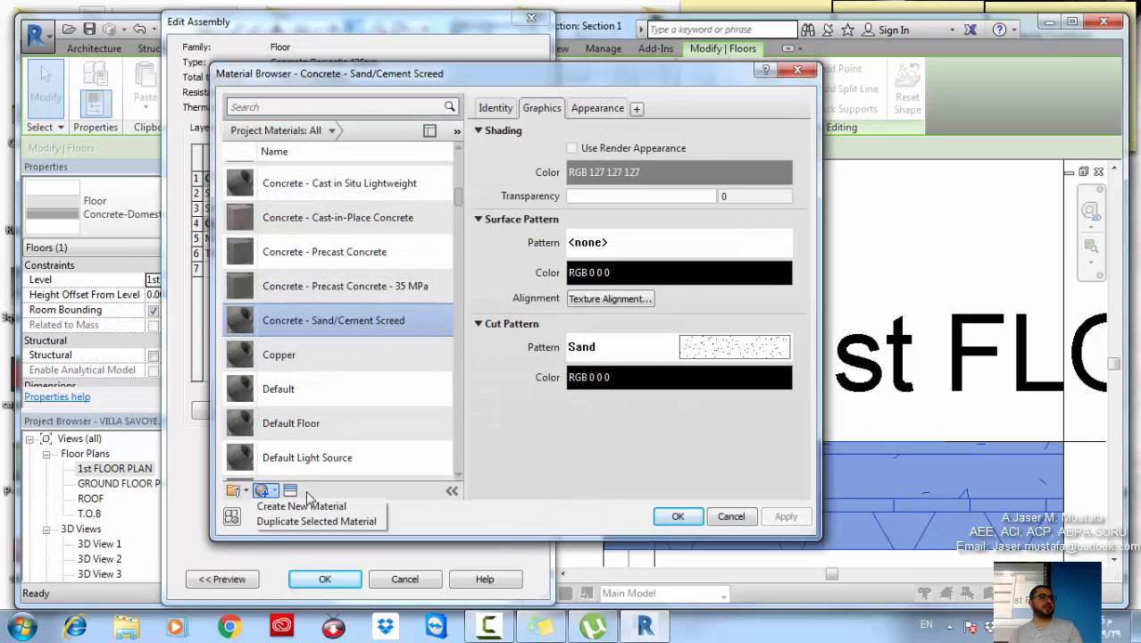
click(306, 504)
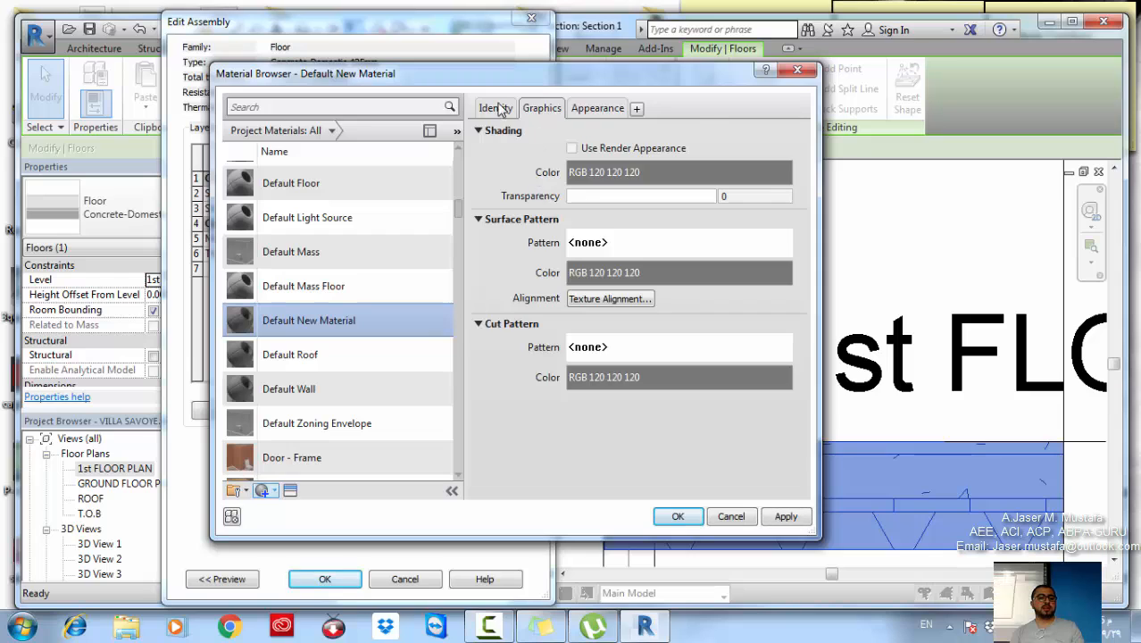
click(495, 108)
triple_click(649, 132)
text(tiles)
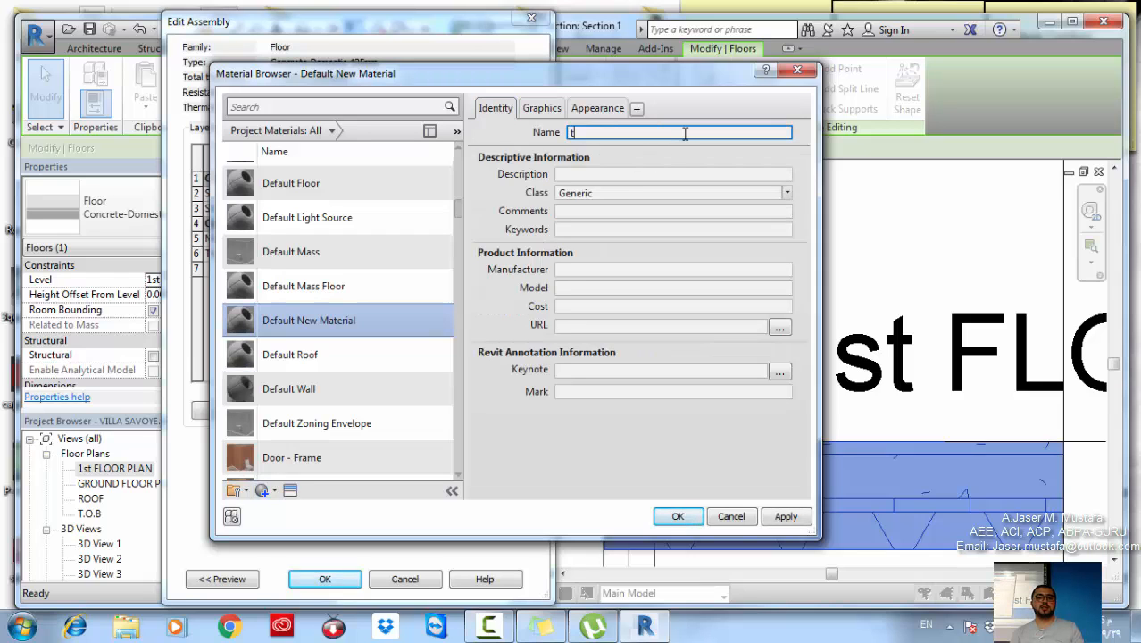
Set the cut pattern of the tiles material to Solid fill
click(541, 108)
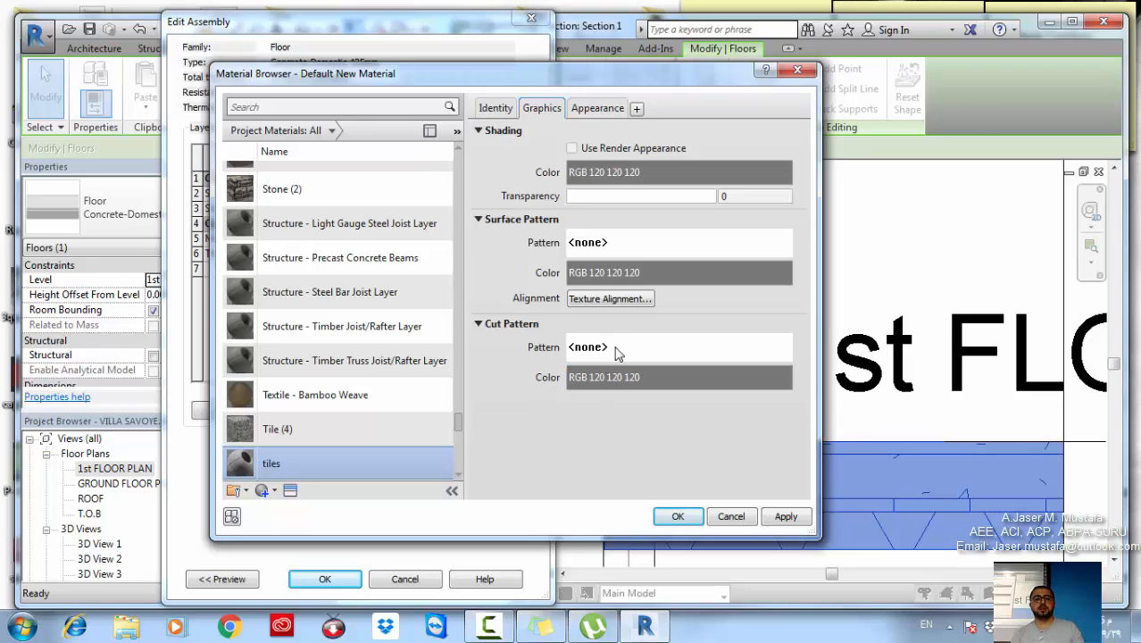
click(614, 351)
scroll(769, 255, down, 4)
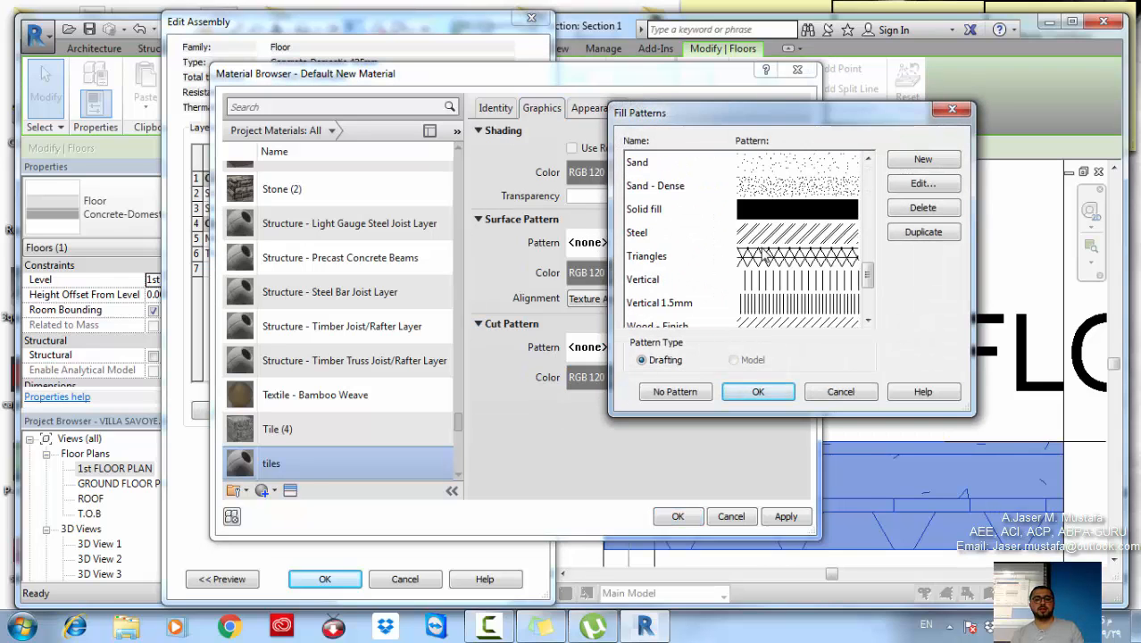
scroll(775, 189, up, 1)
click(775, 209)
click(759, 391)
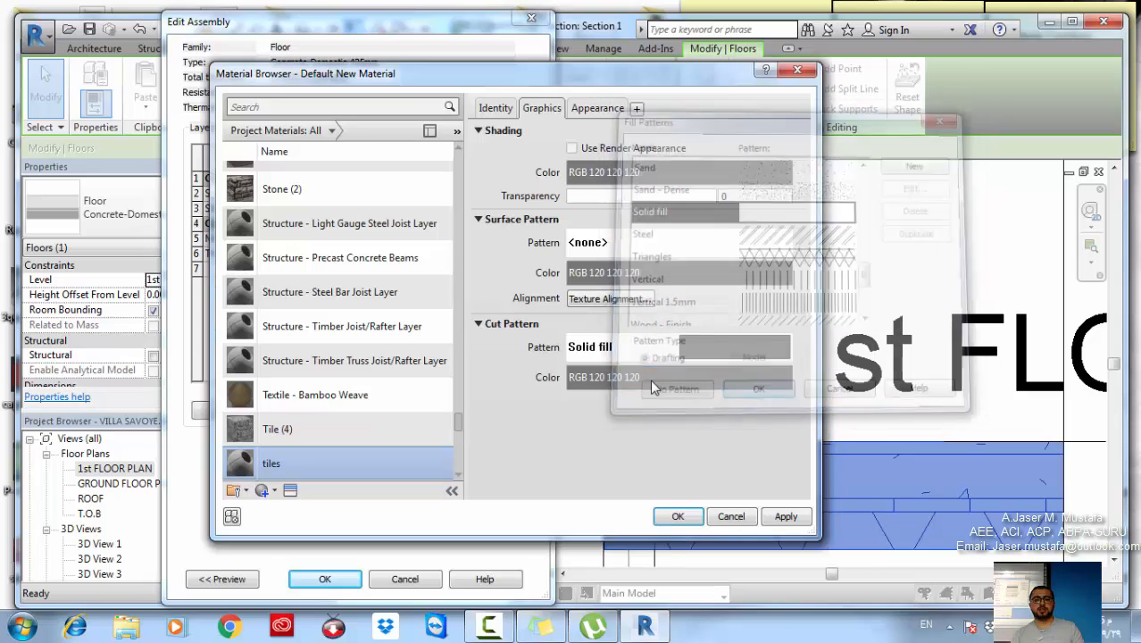
click(706, 352)
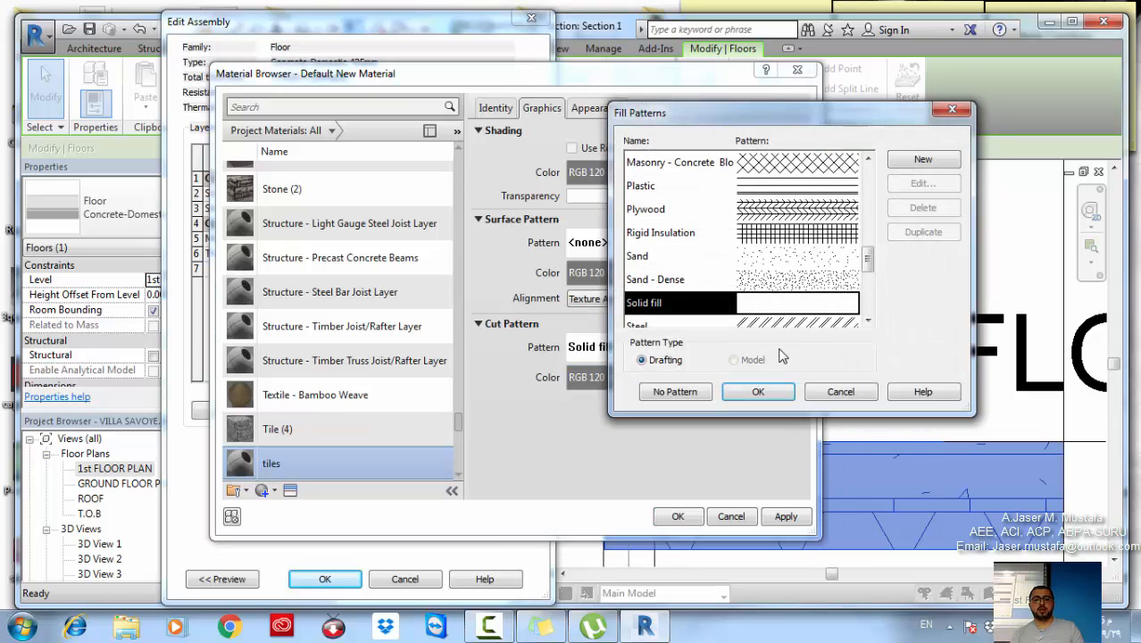
click(758, 391)
Colour the tiles material's cut pattern red (RGB 255 0 0) and assign the material to the slab's top layer
click(750, 377)
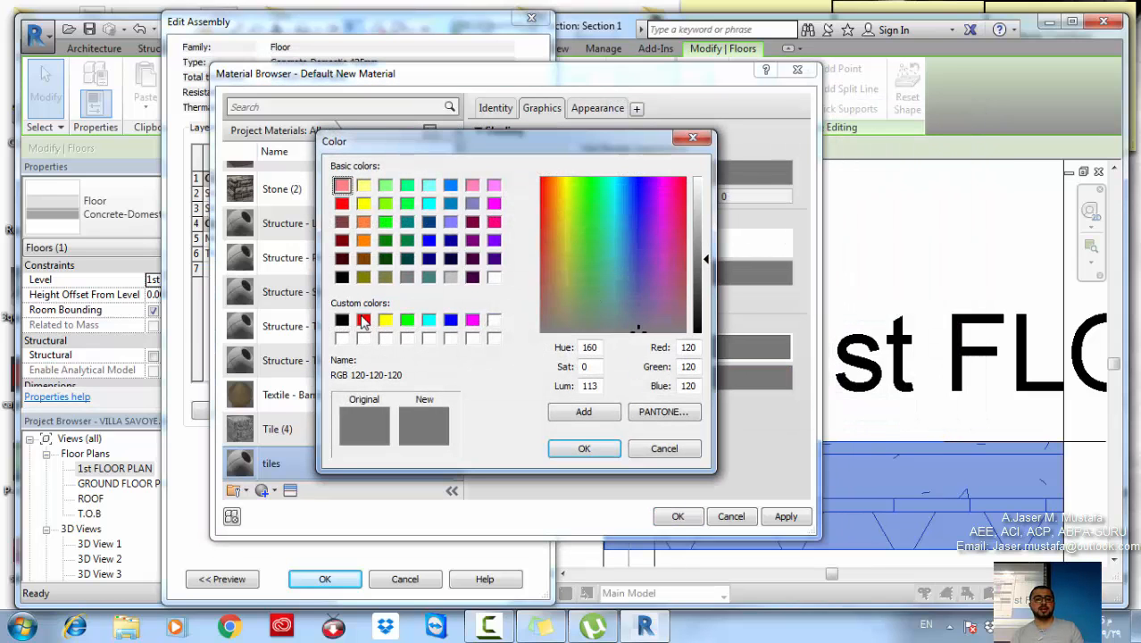
click(363, 321)
click(584, 448)
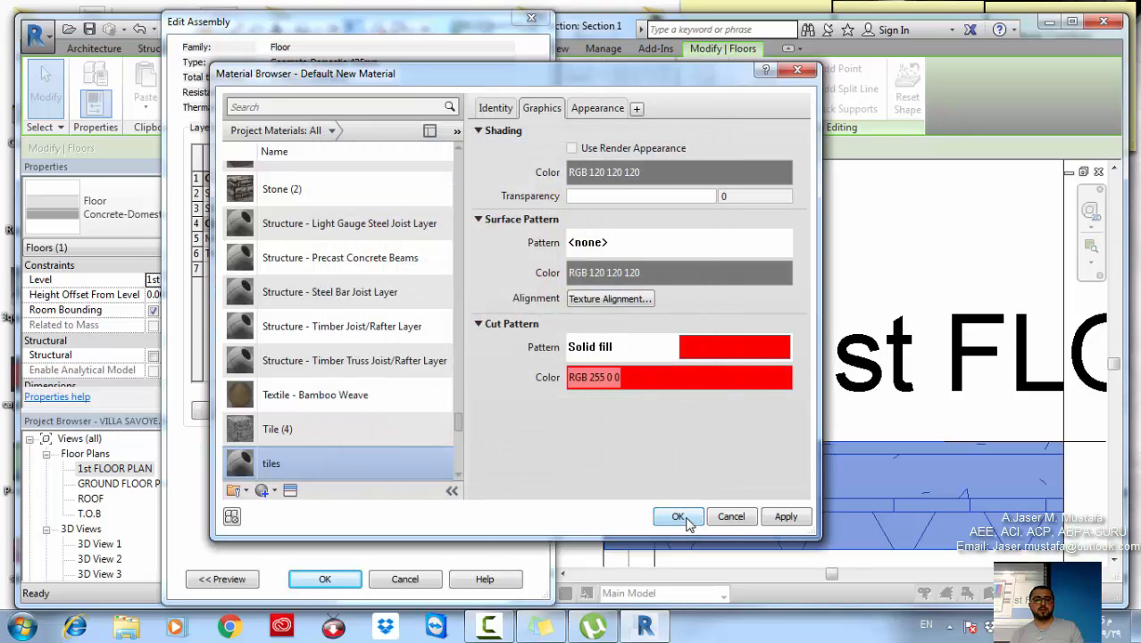
click(686, 521)
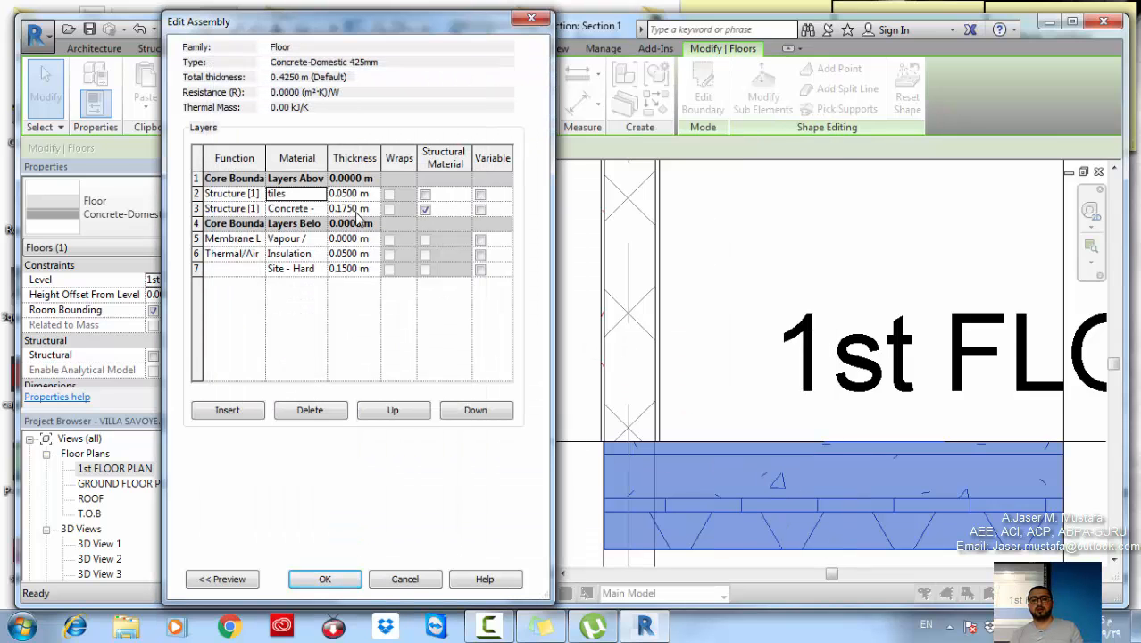
Search the project materials for "concrete" and choose Concrete to replace Site - Hardcore in the slab's lowest layer
click(320, 273)
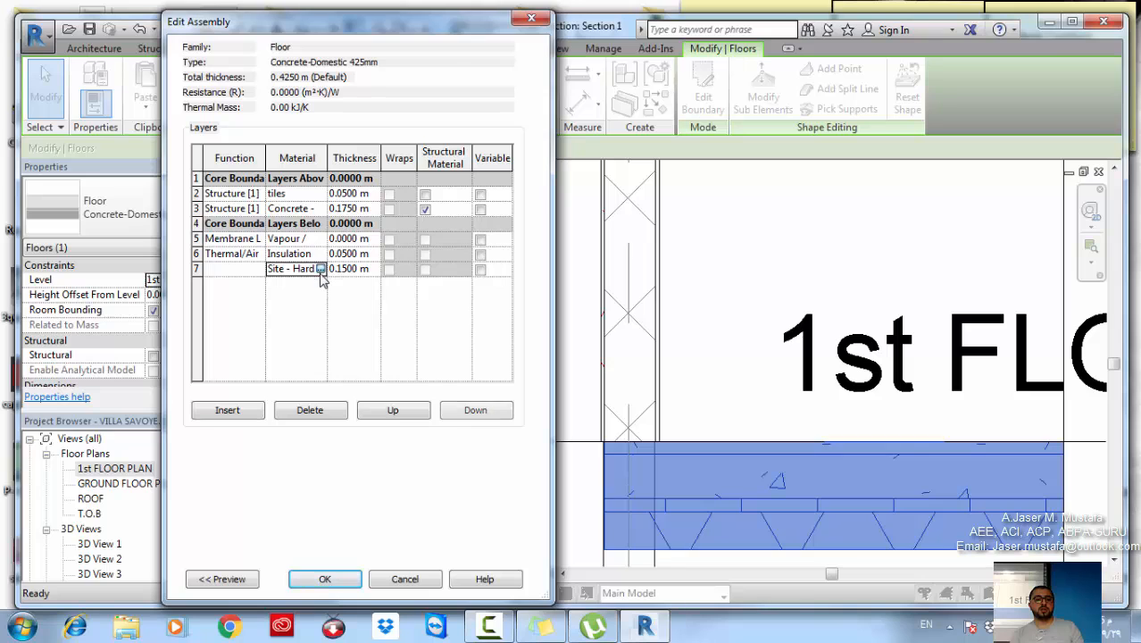
click(320, 269)
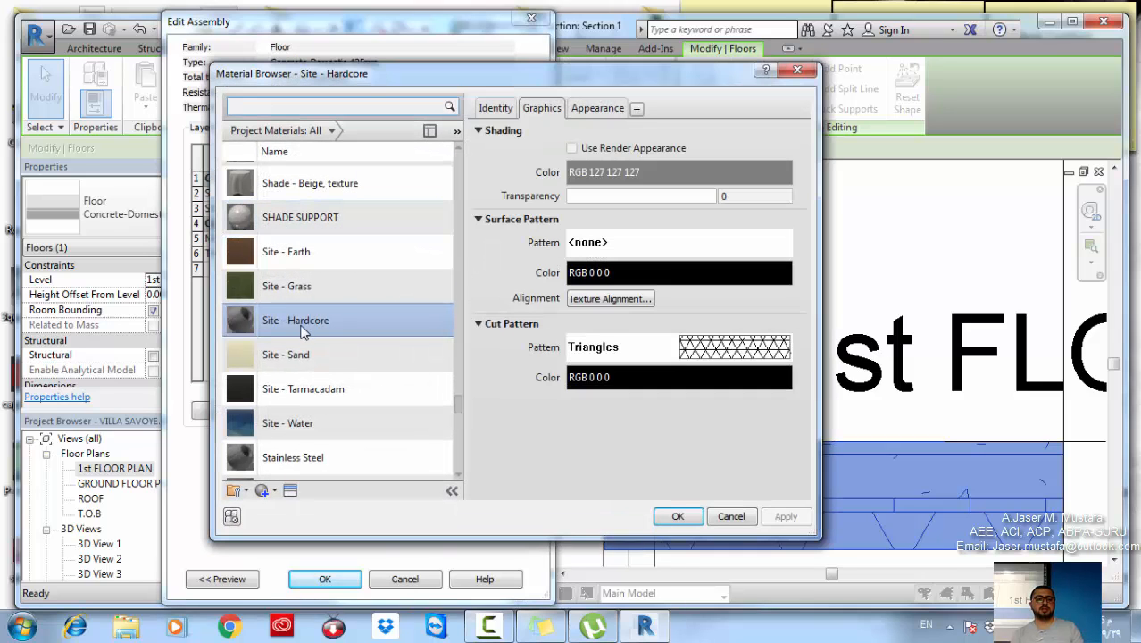
text(cp)
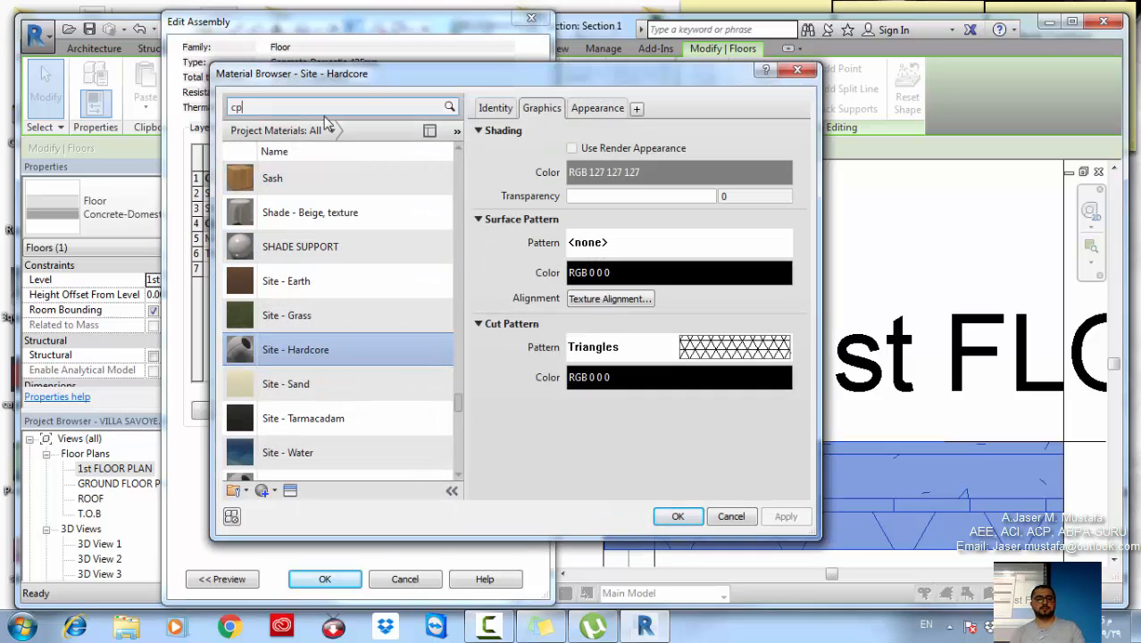
text(ncre)
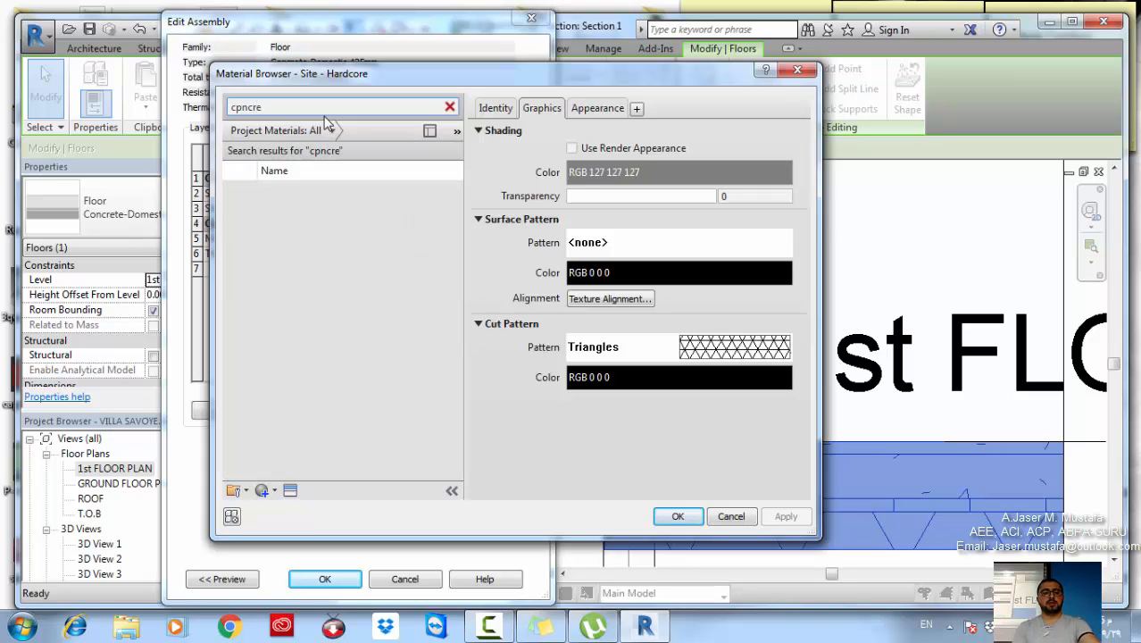
key(BackSpace)
key(BackSpace)
key(BackSpace)
key(BackSpace)
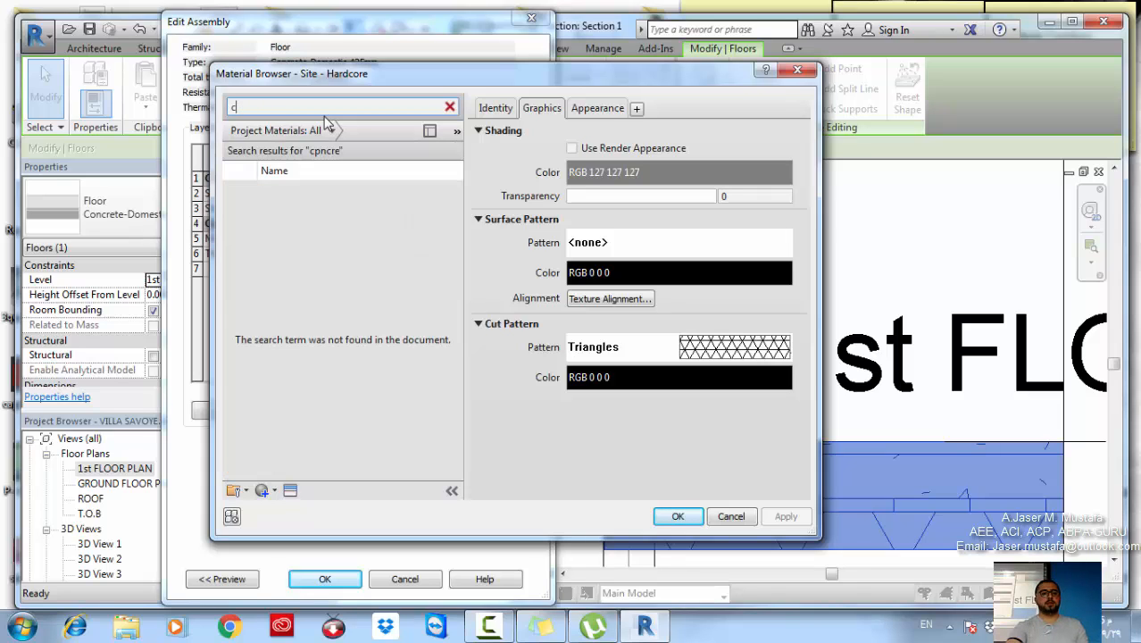
text(oncrete)
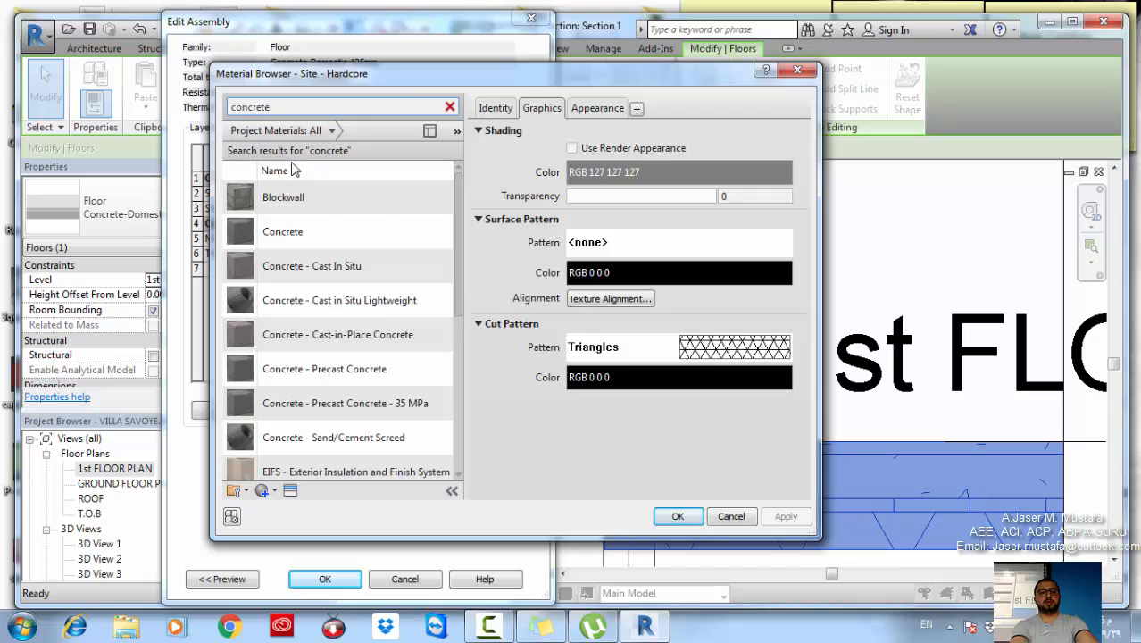
click(303, 231)
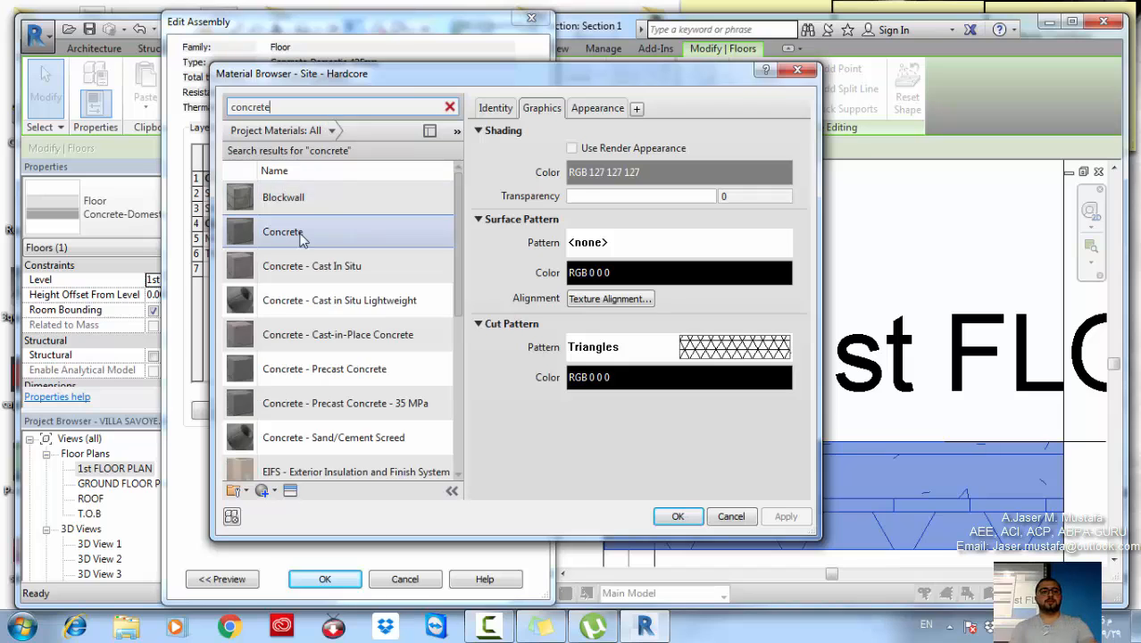
Give the Concrete material the Concrete cut pattern and assign it to the slab's lowest layer
click(664, 350)
click(783, 211)
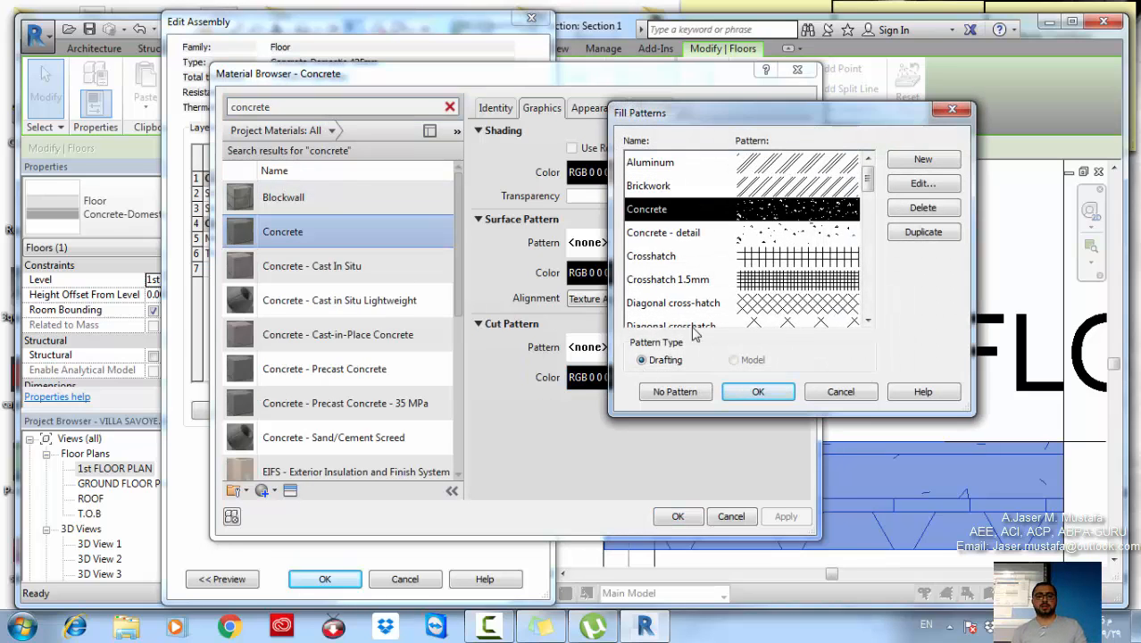
click(758, 392)
click(784, 516)
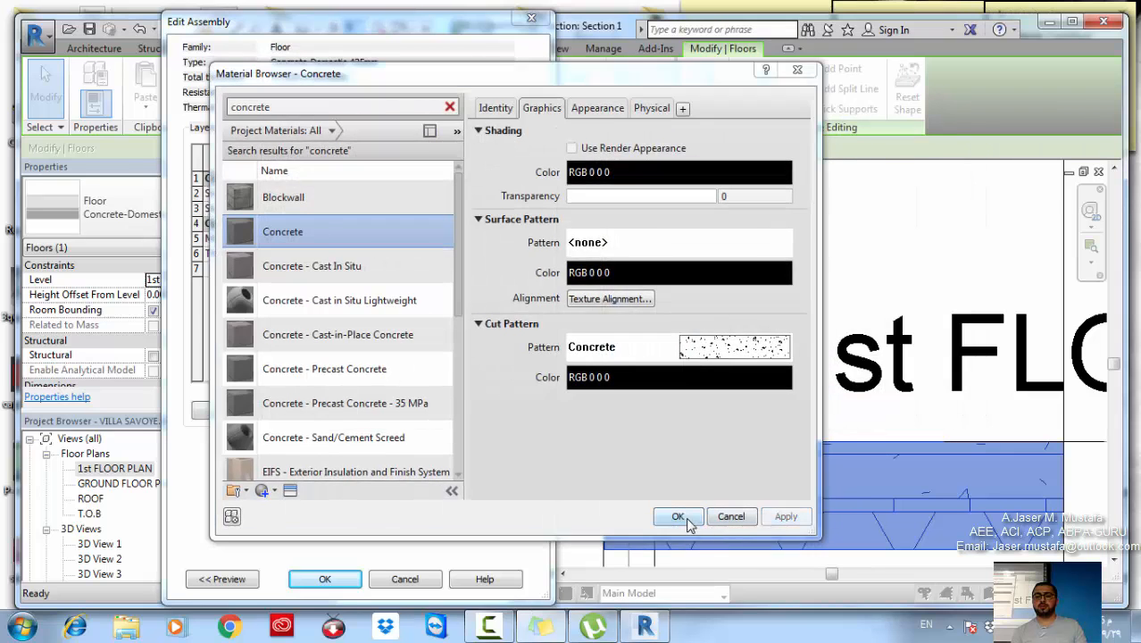
click(678, 516)
Set the lowest Concrete layer's thickness to 0.03 m, apply the floor type changes and deselect the slab
click(363, 269)
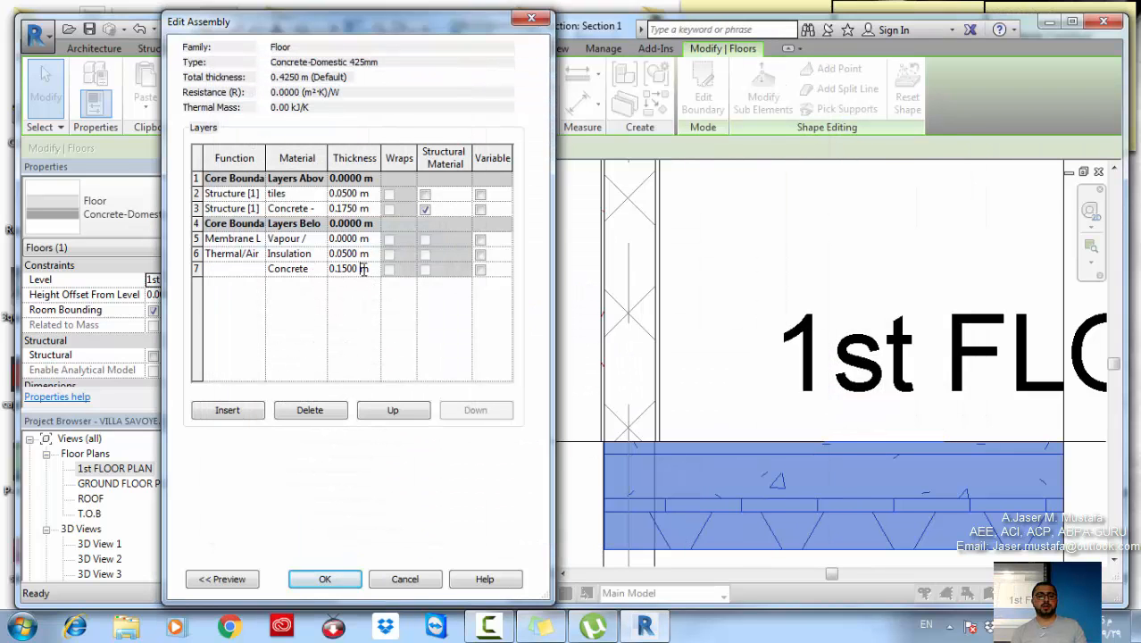
double_click(369, 272)
text(0.03)
key(Tab)
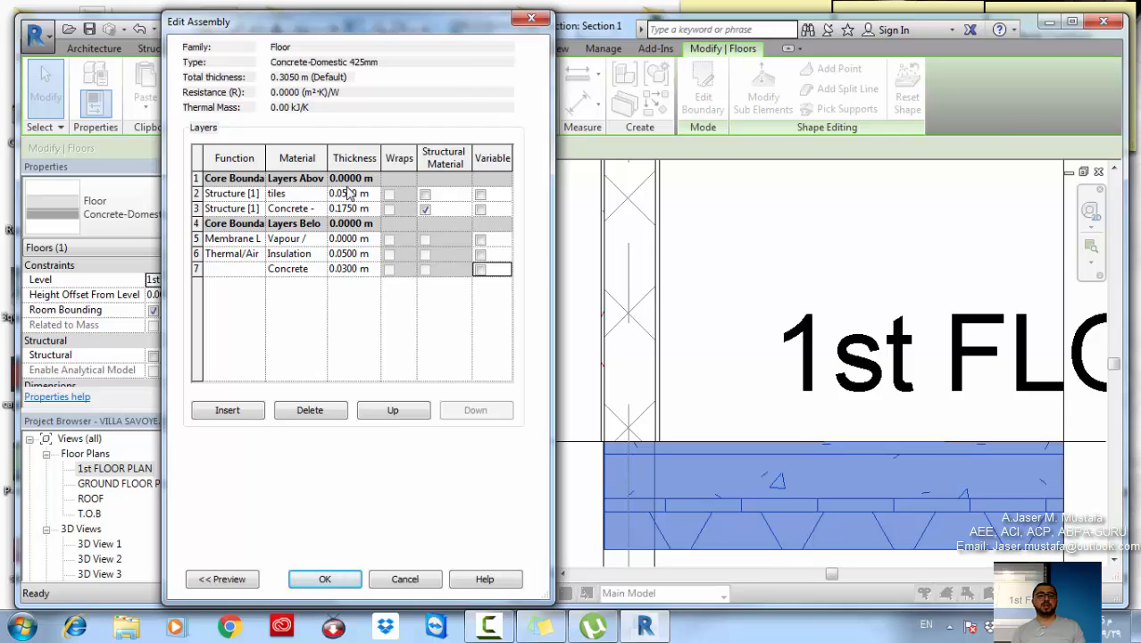
click(344, 583)
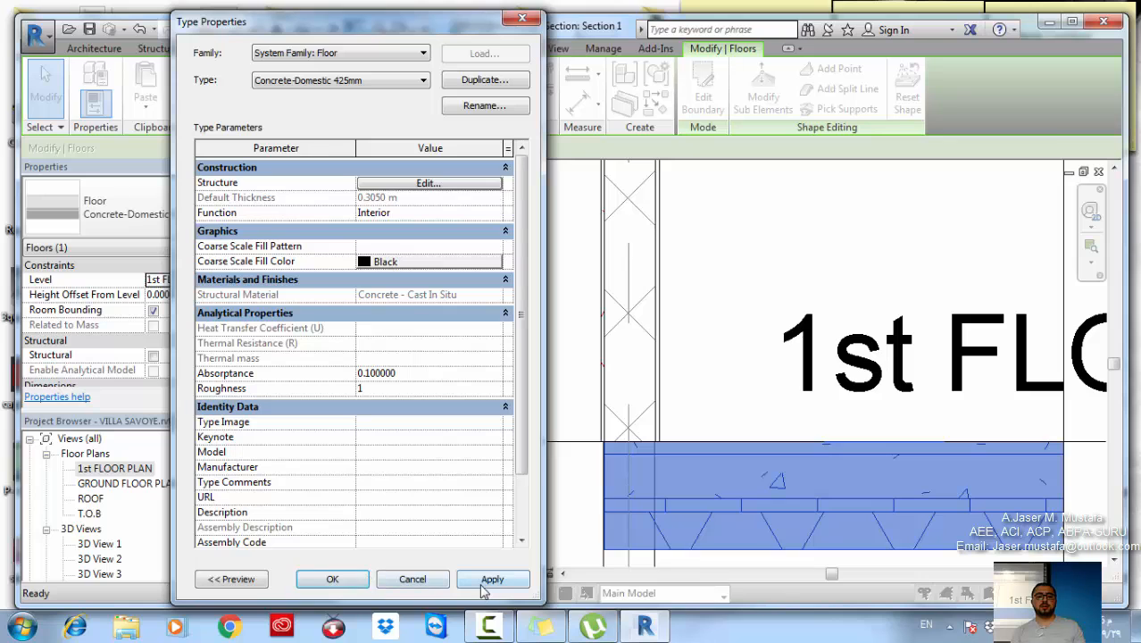
click(483, 587)
click(342, 578)
click(680, 380)
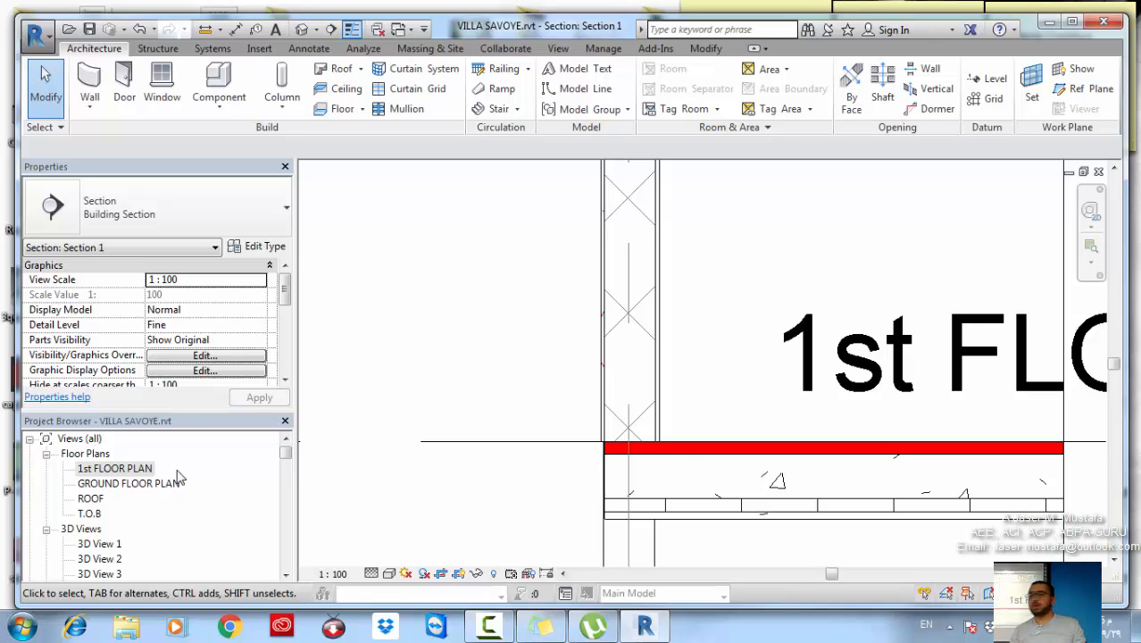
Close the 3D and GROUND FLOOR PLAN views and tile Section 1 beside the 1st FLOOR PLAN, with the slab junction in view
click(121, 471)
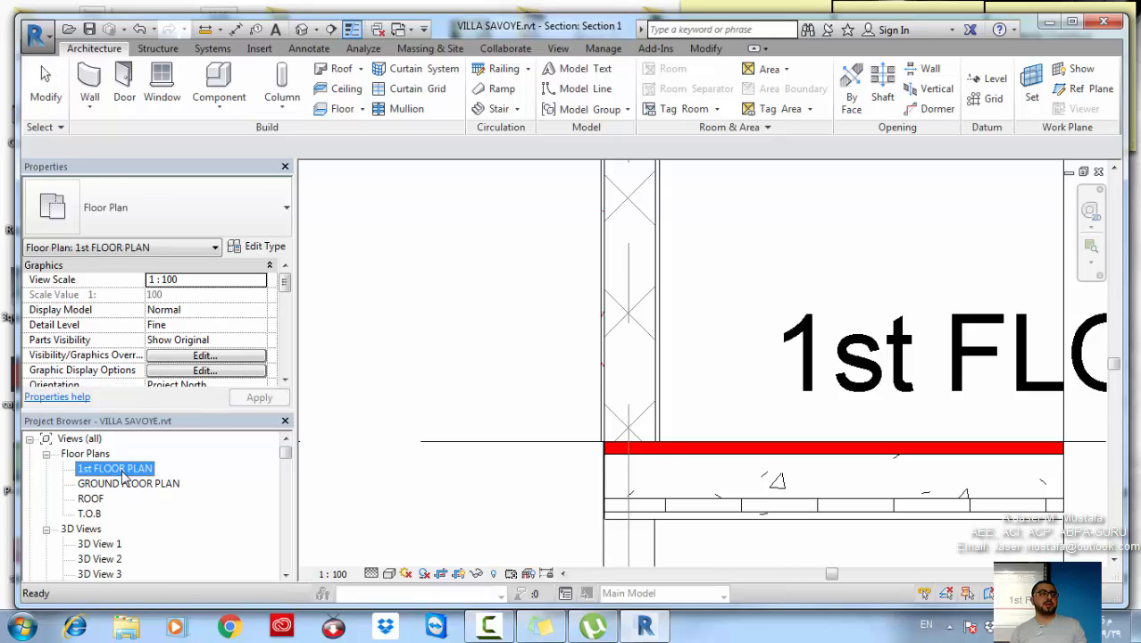
key(w)
key(t)
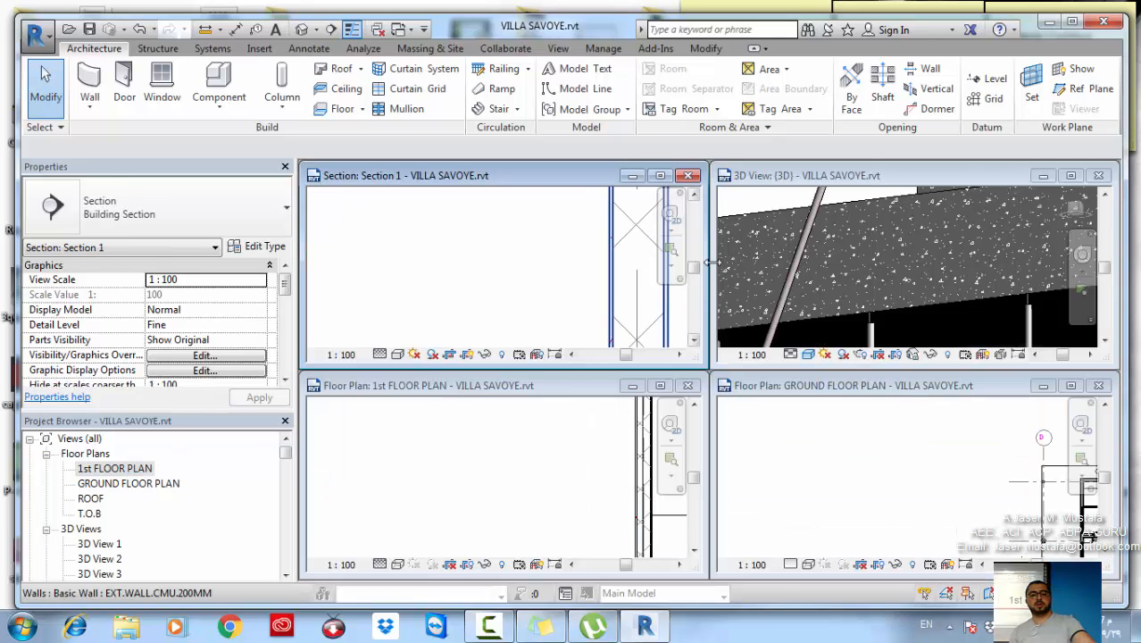
click(1099, 175)
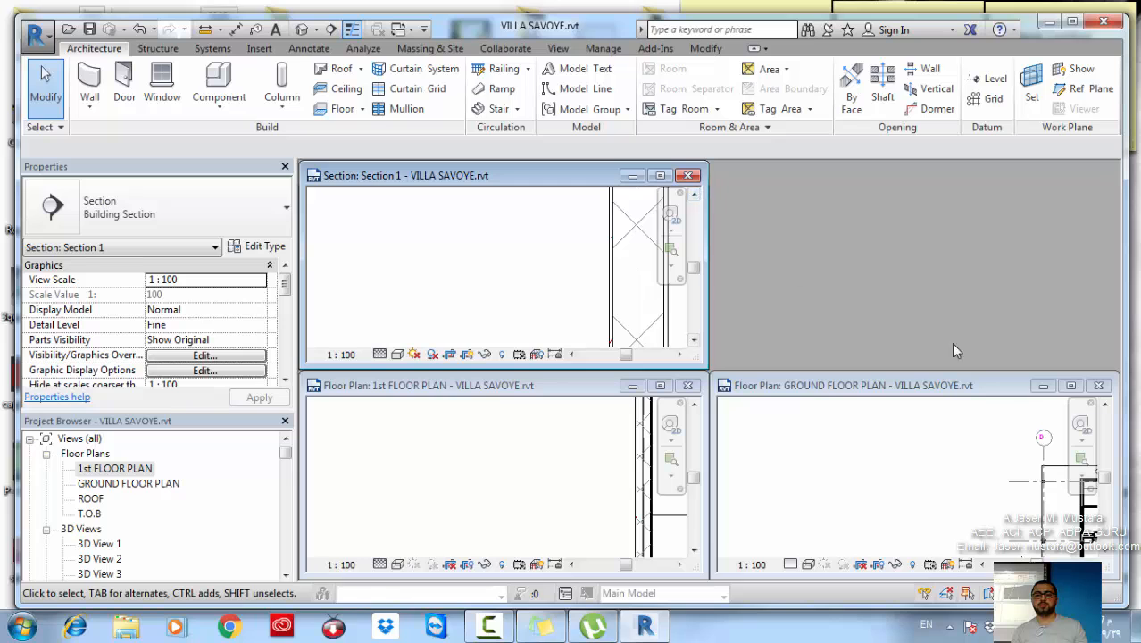
click(1098, 385)
key(w)
key(t)
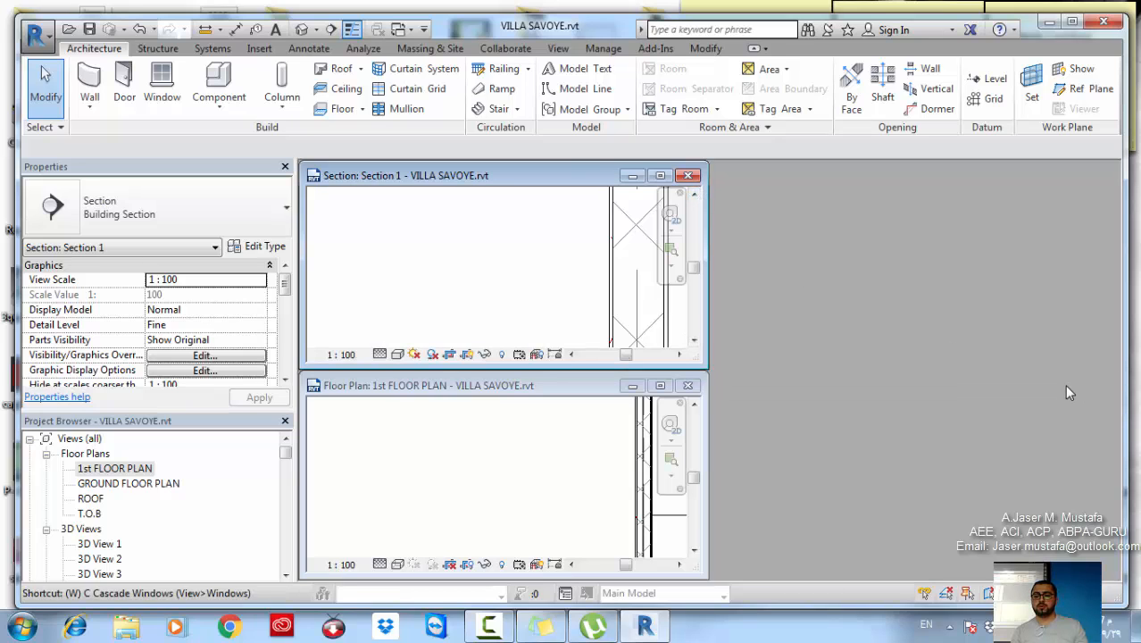
scroll(532, 330, down, 2)
middle_drag(629, 370, 459, 346)
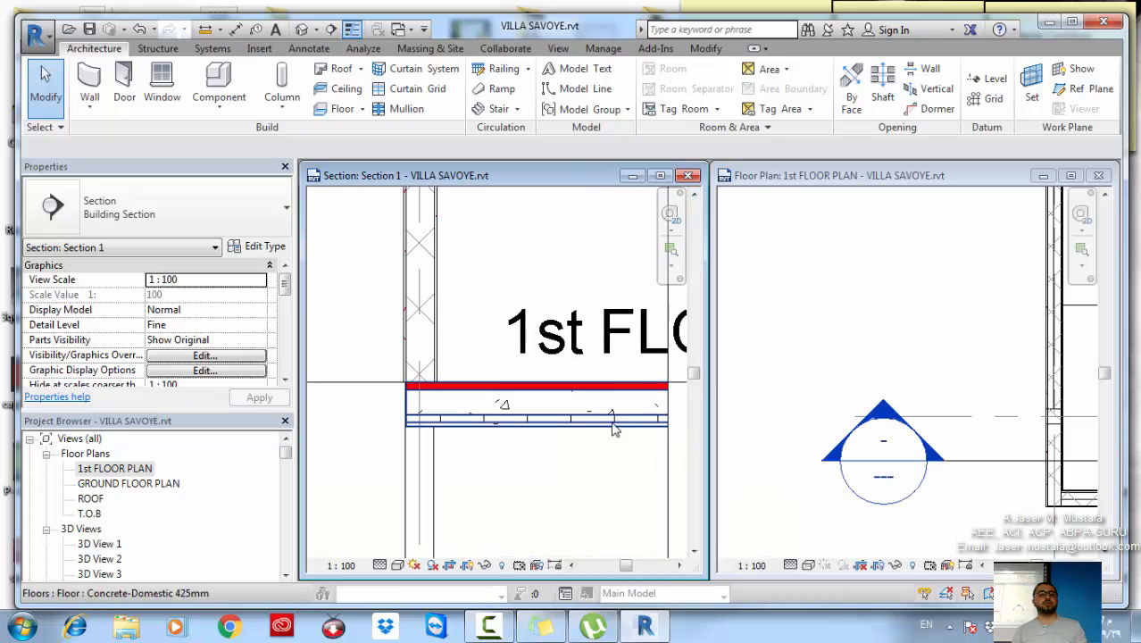
Select the first floor slab in the section and open its boundary for editing in the maximised 1st FLOOR PLAN
click(602, 433)
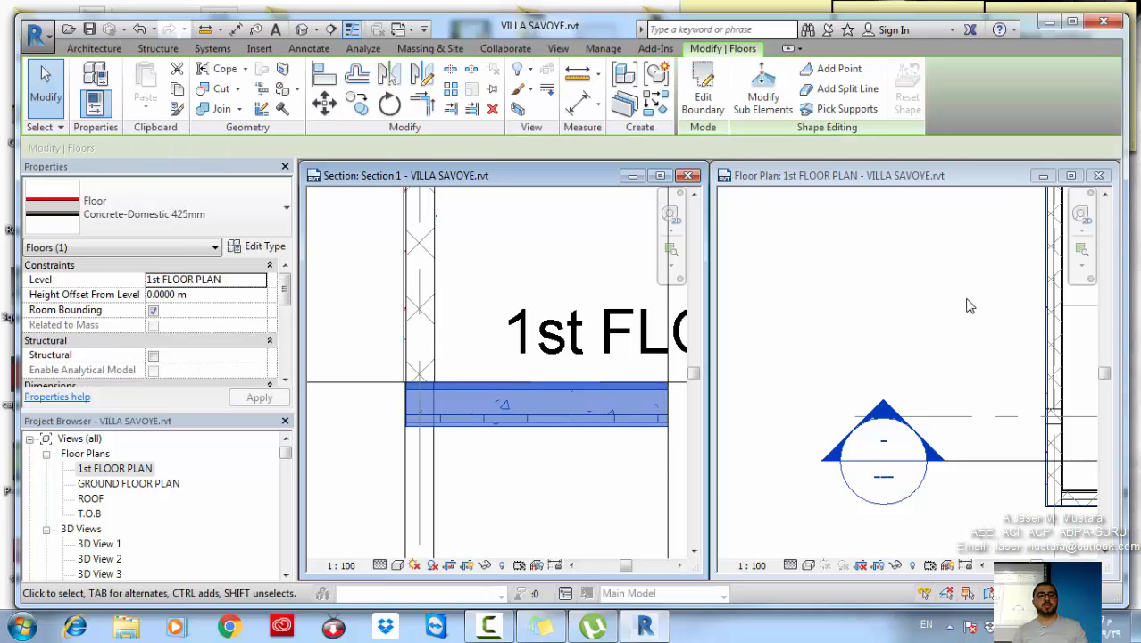
scroll(878, 331, down, 3)
middle_drag(836, 374, 820, 309)
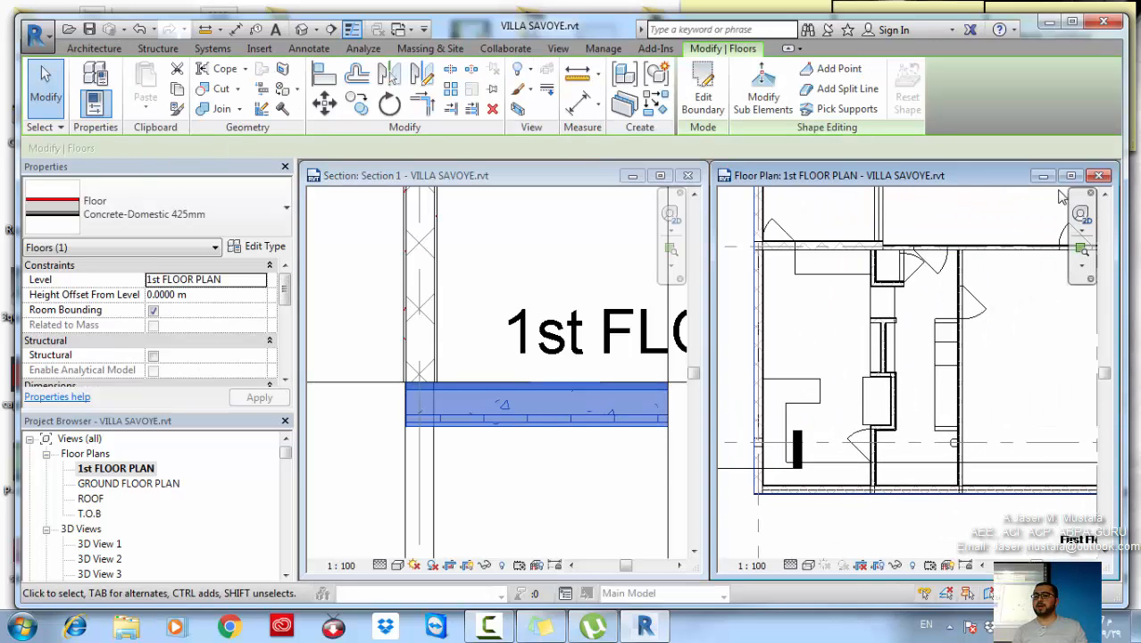
click(1071, 175)
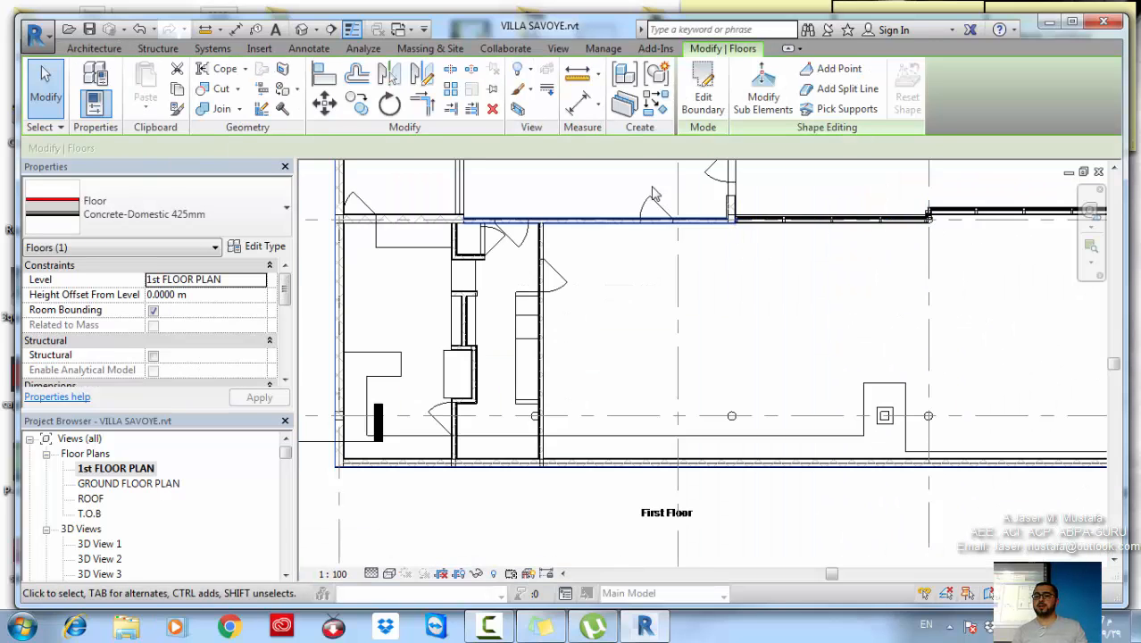
click(705, 90)
scroll(675, 437, down, 5)
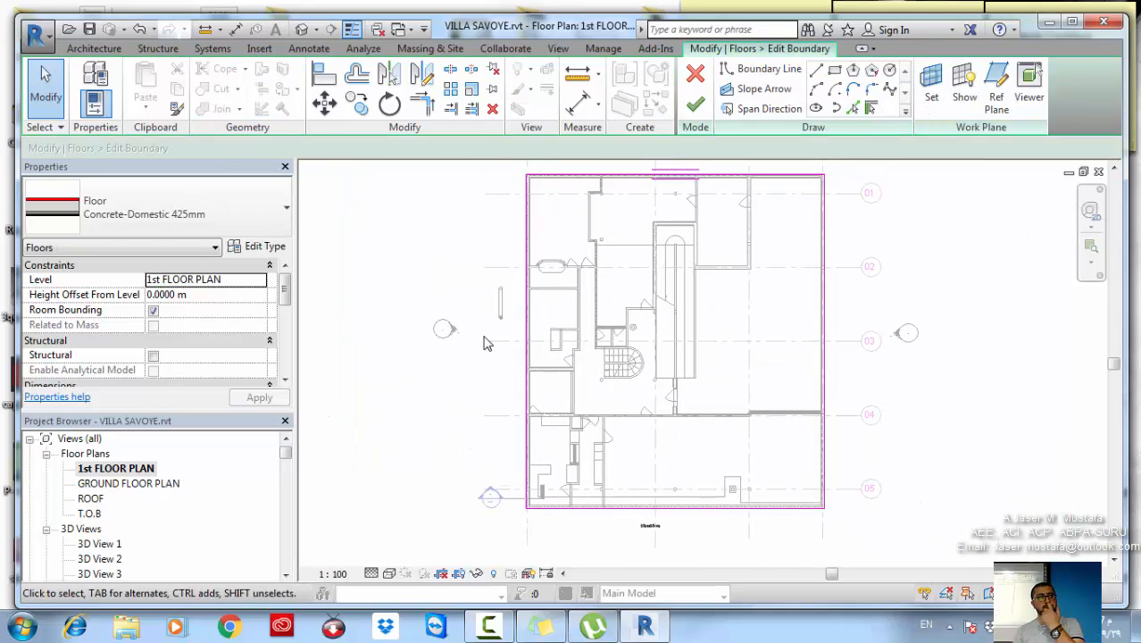
Sketch a rectangular boundary around the ramp to cut its opening in the first floor slab
click(835, 70)
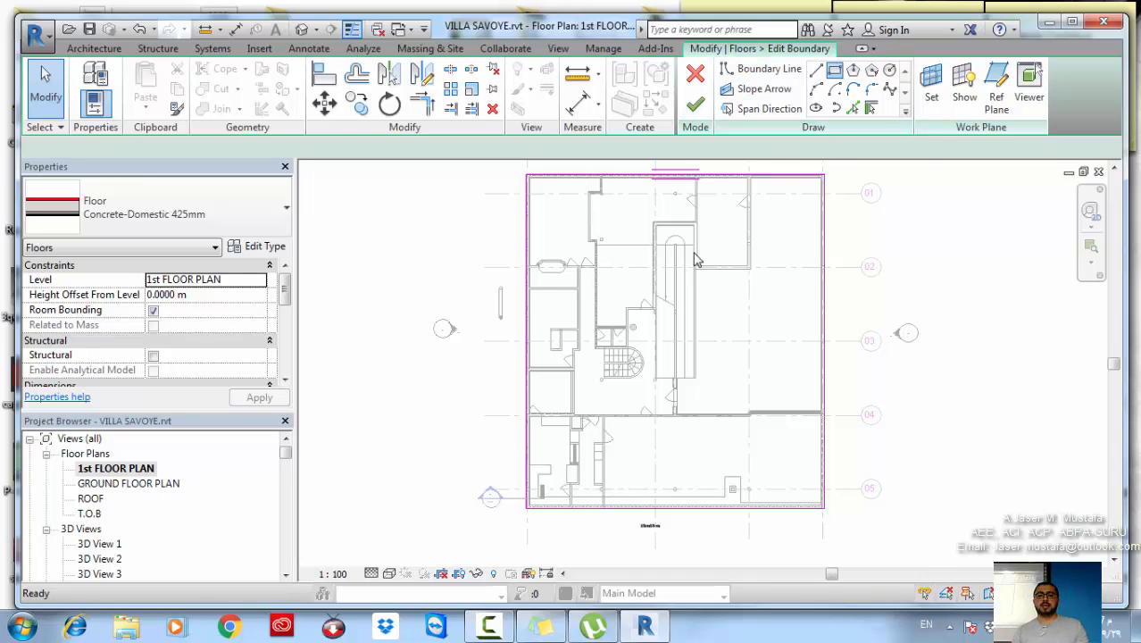
scroll(675, 237, up, 5)
middle_drag(676, 236, 718, 225)
click(751, 174)
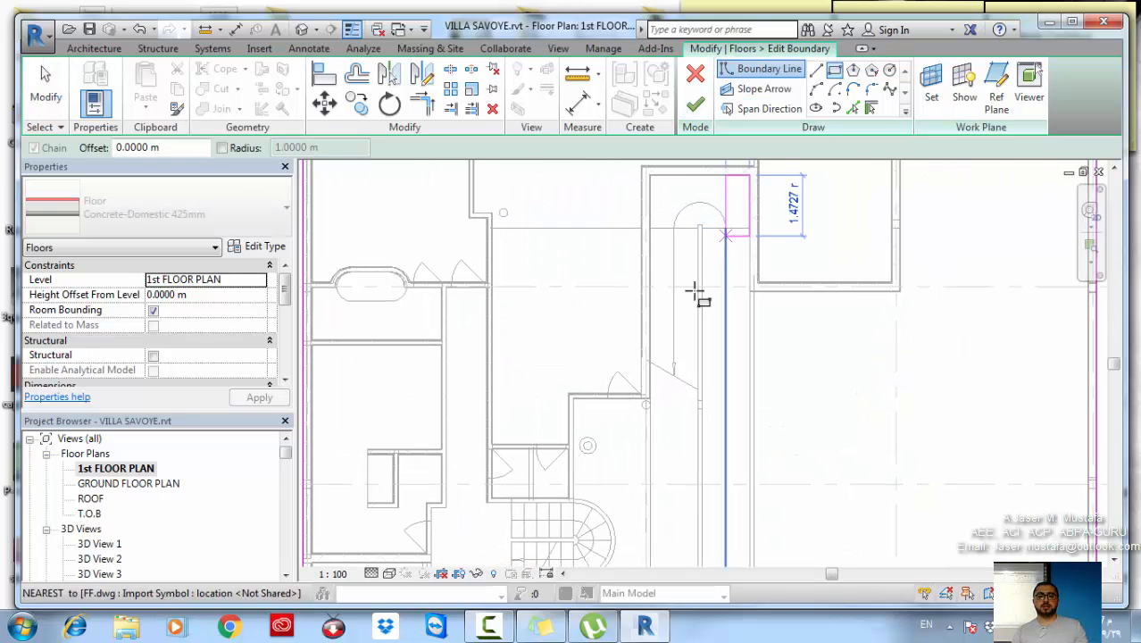
scroll(697, 295, down, 3)
middle_drag(673, 325, 706, 240)
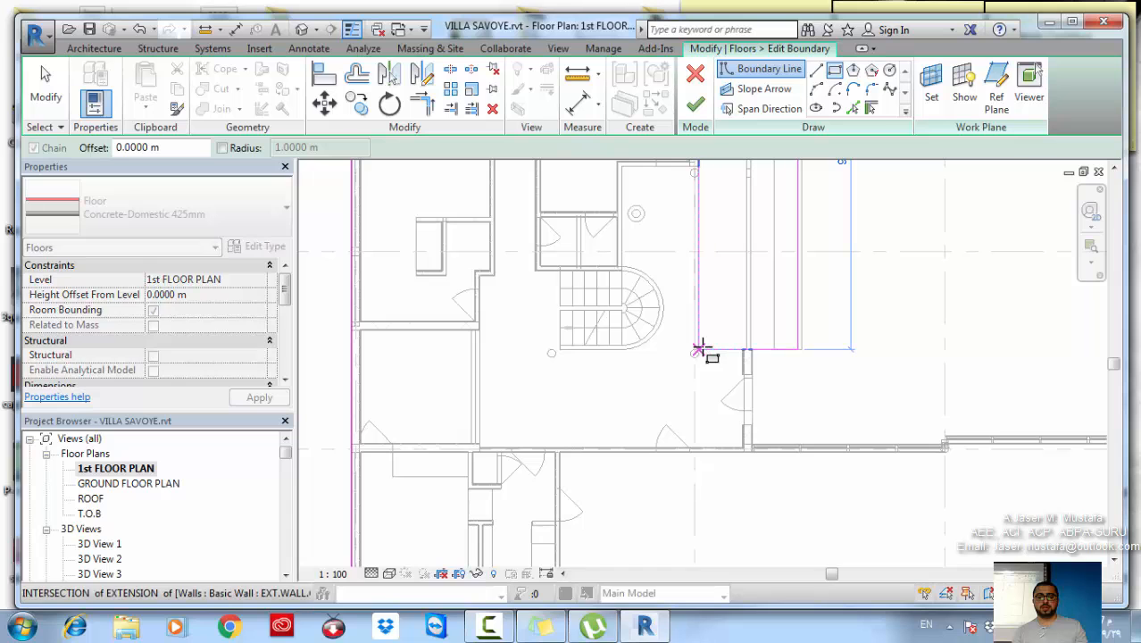
scroll(670, 369, down, 3)
middle_drag(631, 350, 638, 394)
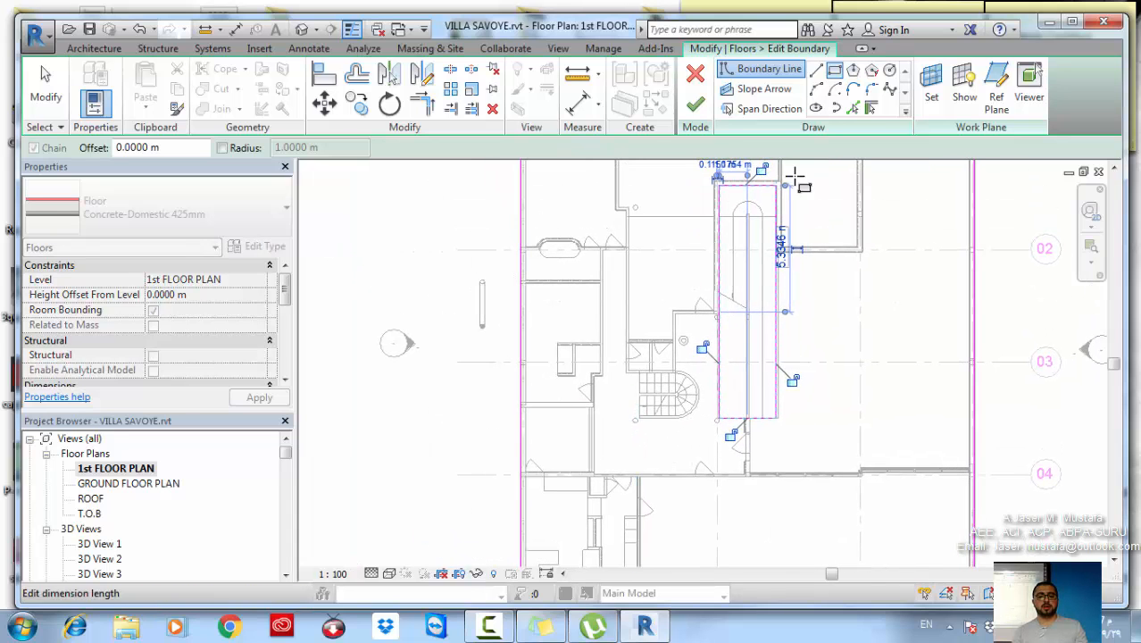
Finish the slab boundary edit, decline attaching walls to the floor's bottom and deselect the slab
click(698, 106)
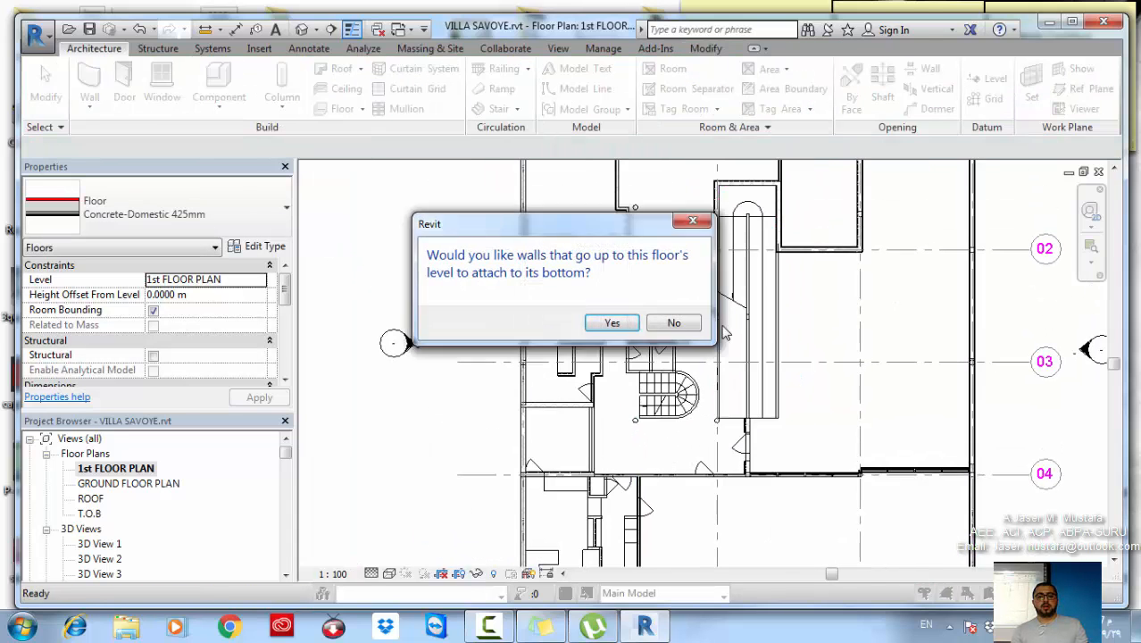
click(672, 323)
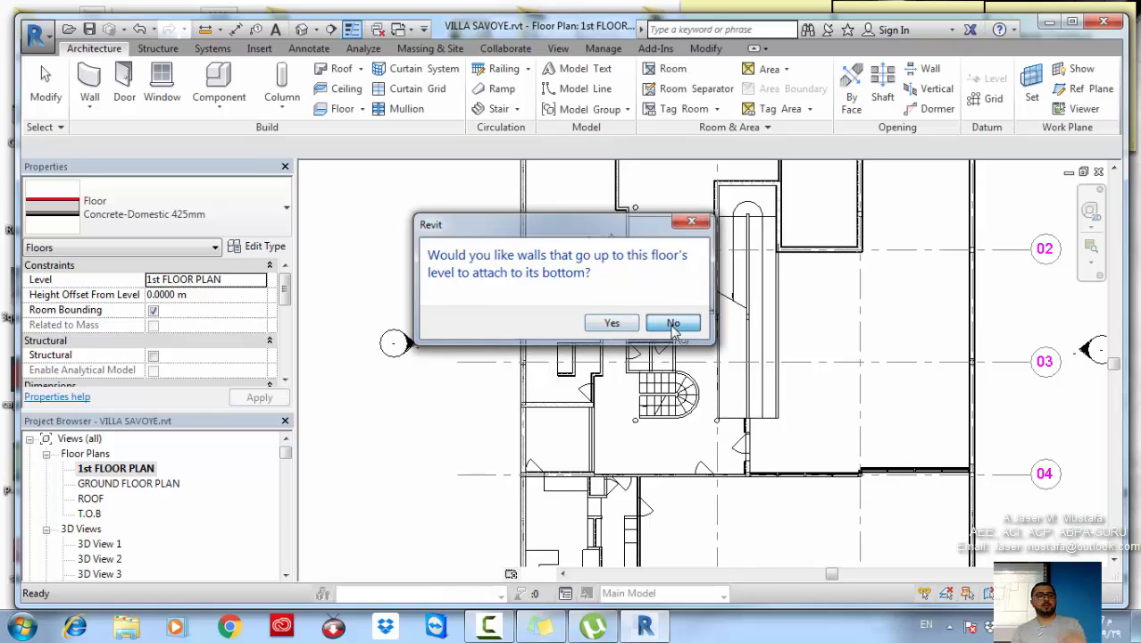
key(Escape)
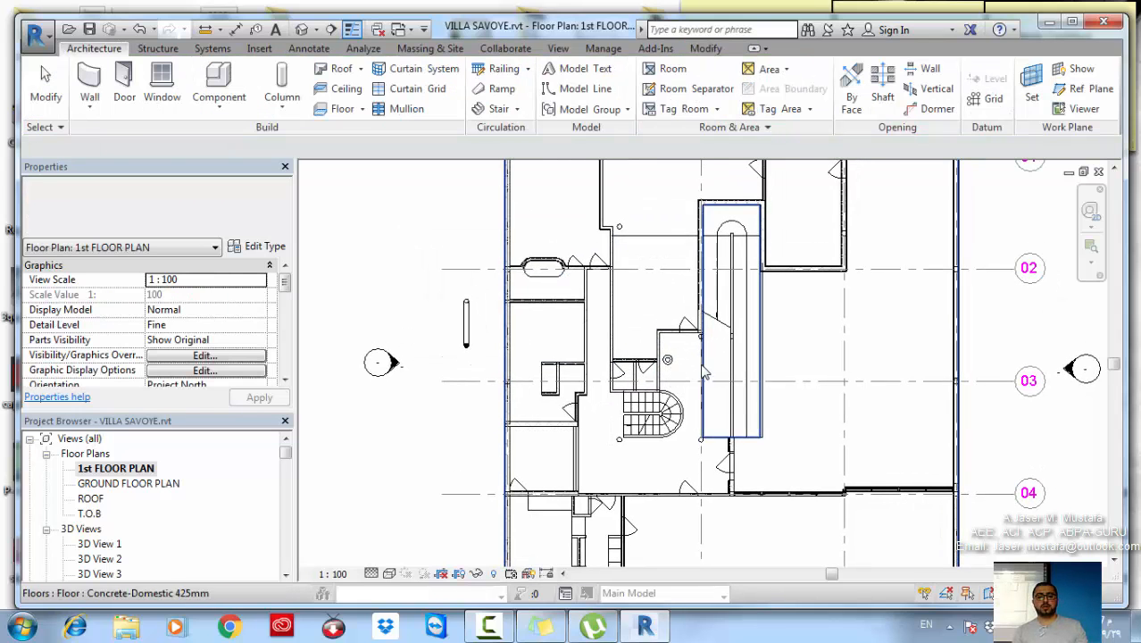
Inspect the ramp opening in the first floor slab in the 3D view, with the slab selected
scroll(676, 357, down, 3)
click(303, 29)
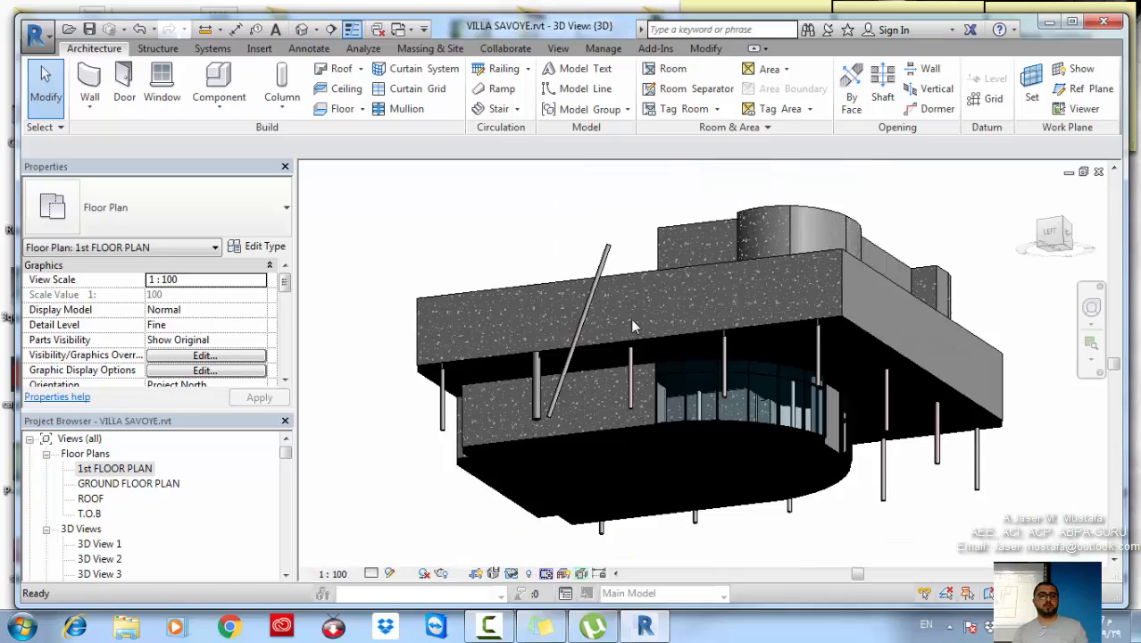
shift+middle_drag(643, 447, 771, 405)
scroll(695, 324, up, 2)
shift+middle_drag(695, 323, 732, 323)
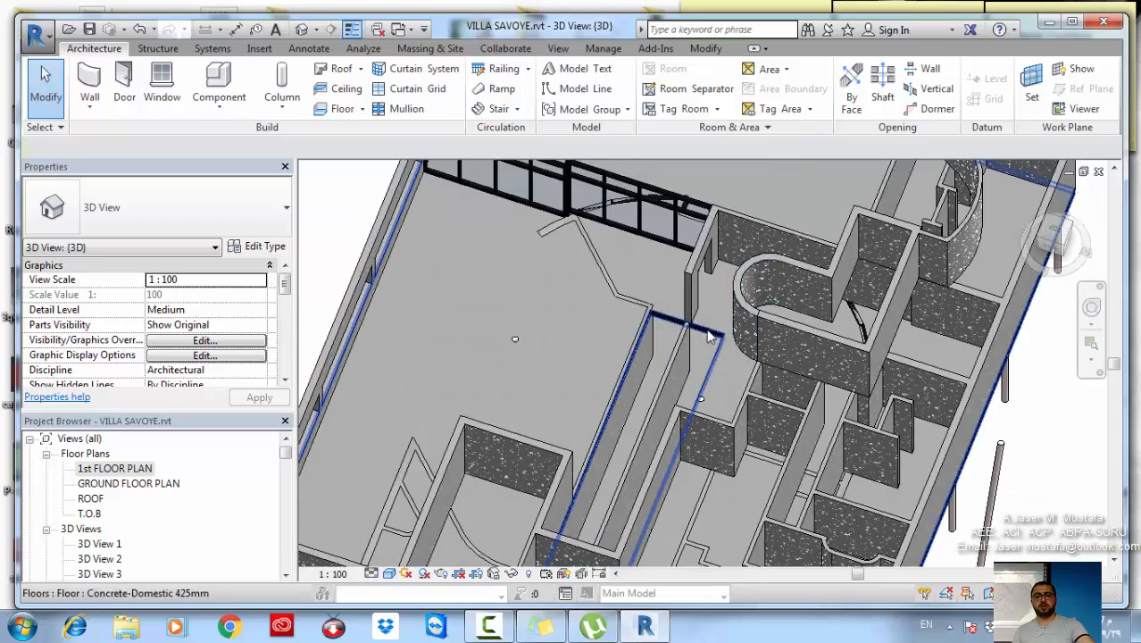
click(745, 371)
shift+middle_drag(744, 371, 811, 347)
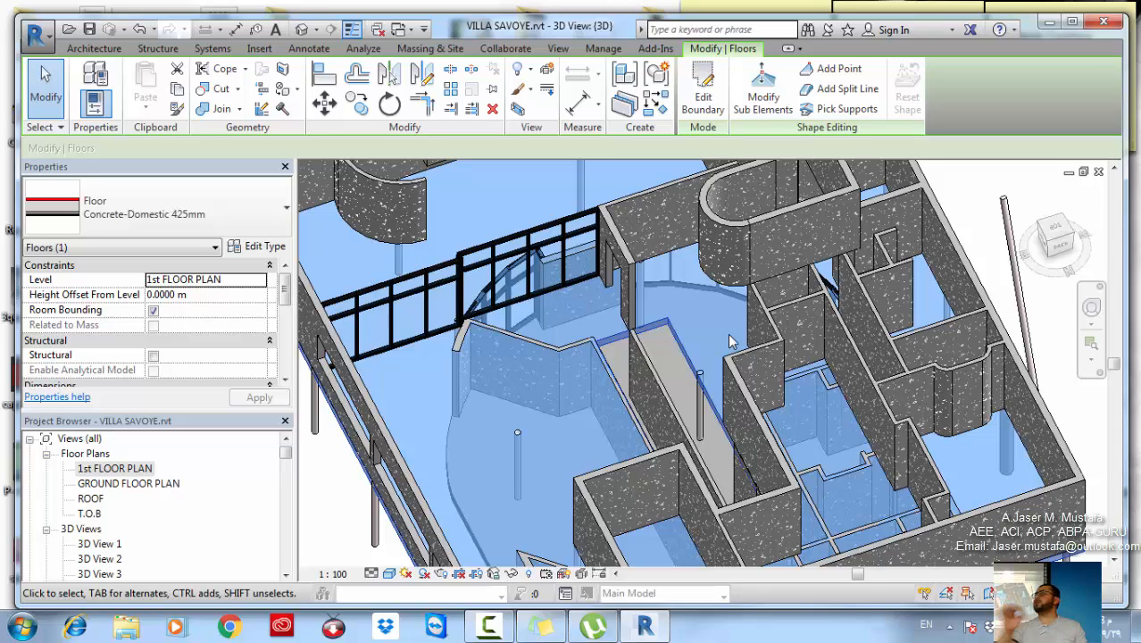
Start a shaft opening in the GROUND FLOOR PLAN and pick the staircase's two long outer edges and straight end as boundary lines
double_click(109, 482)
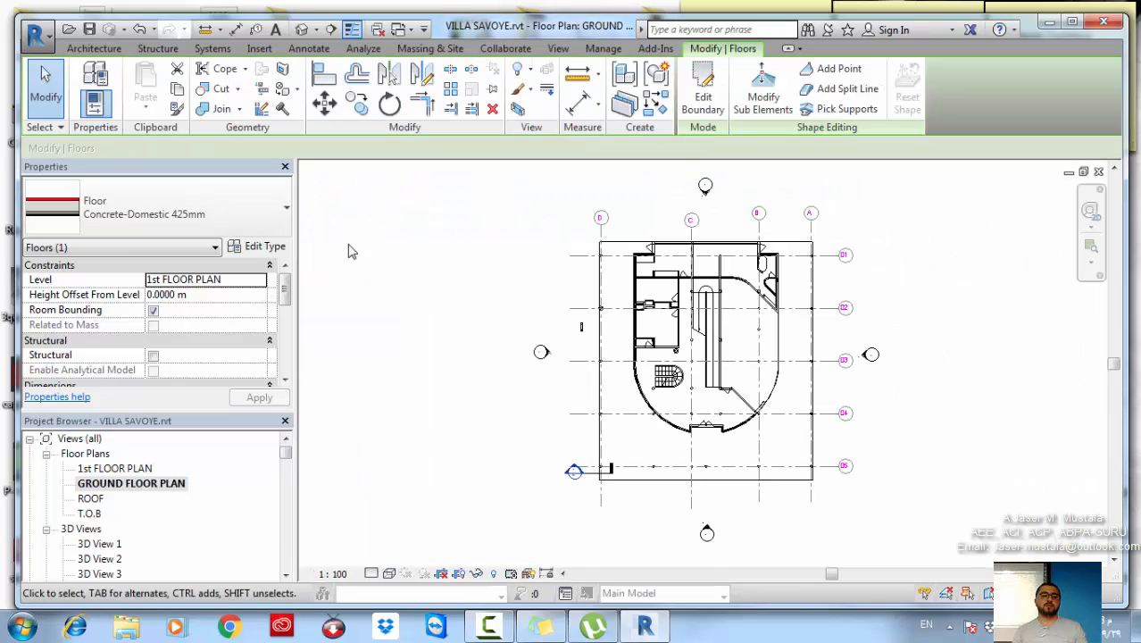
click(88, 50)
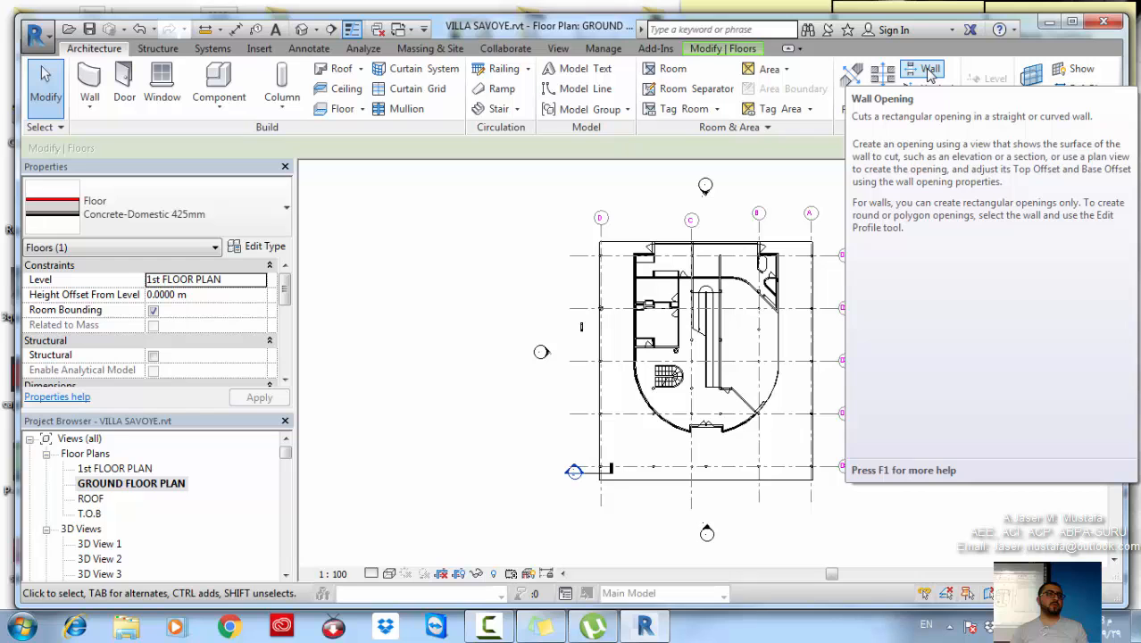
click(880, 80)
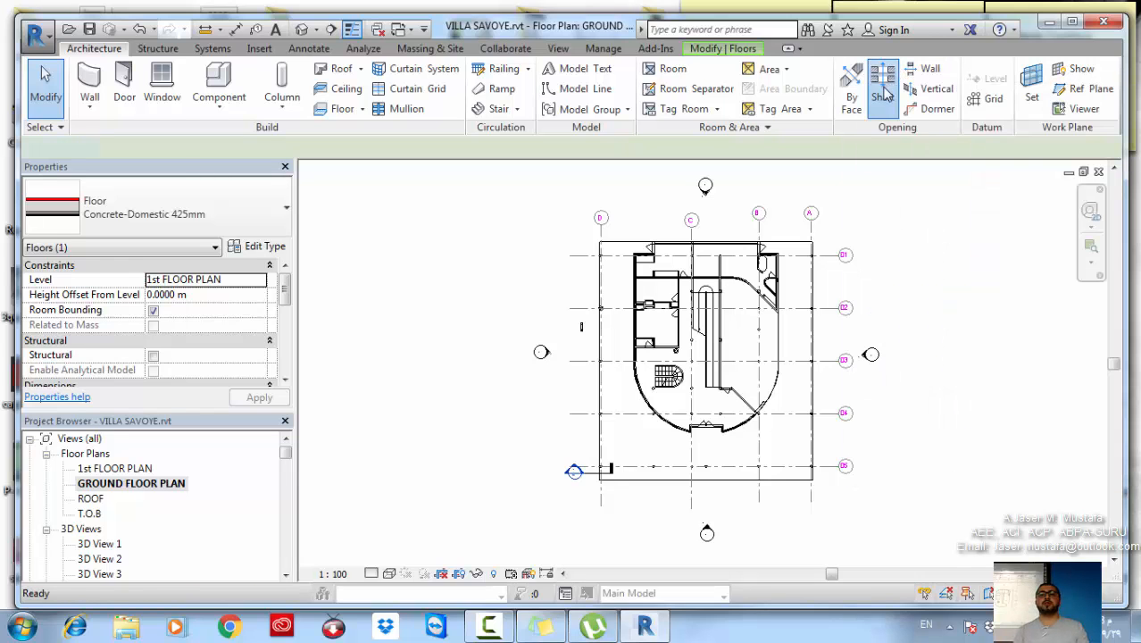
scroll(682, 377, up, 6)
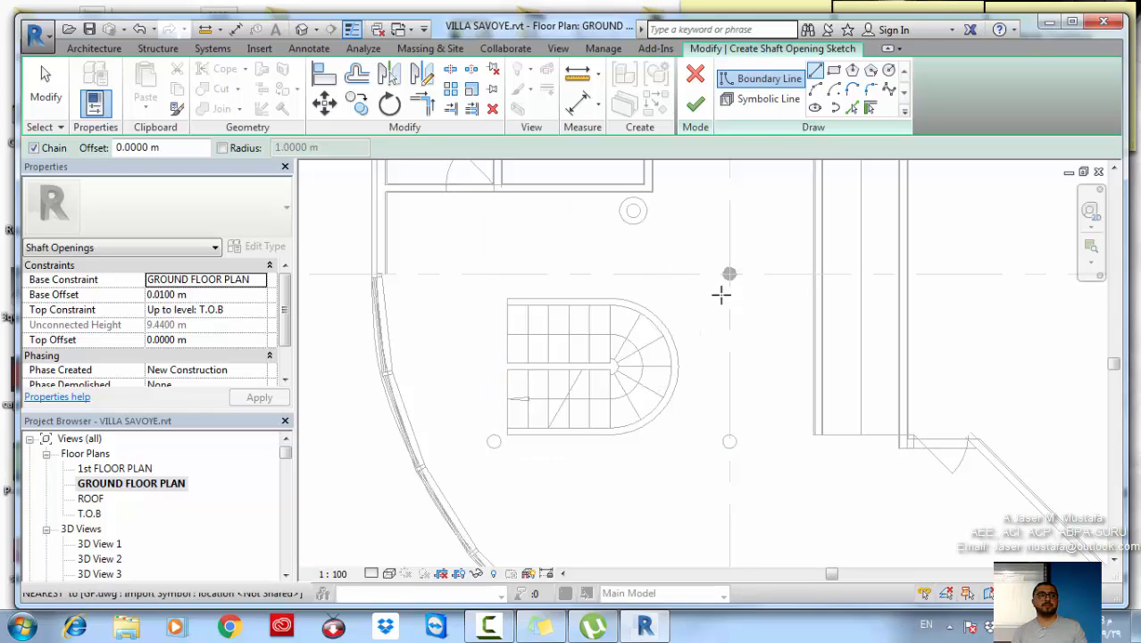
click(853, 107)
click(607, 299)
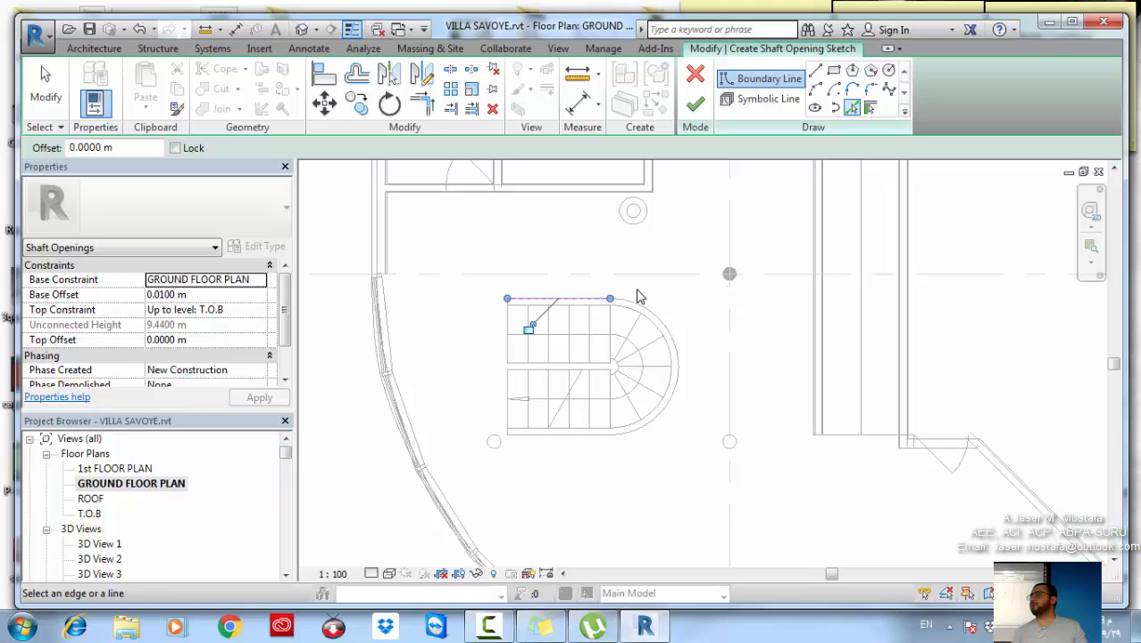
click(600, 435)
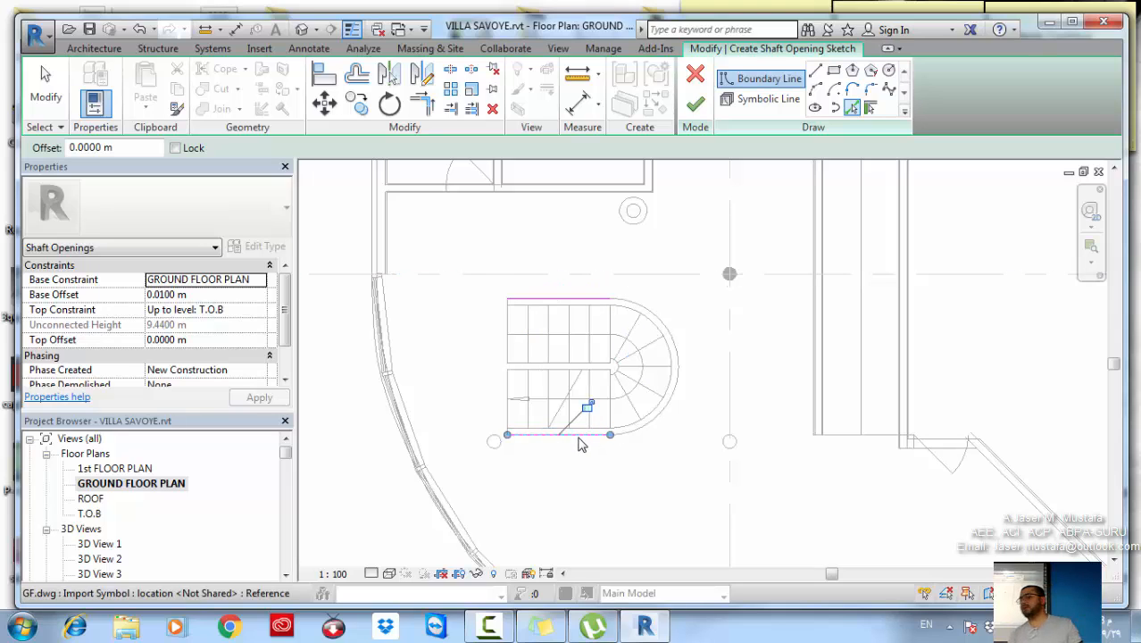
click(511, 392)
Trim the shaft boundary's end line to both long stair edges to form clean corners
key(t)
key(r)
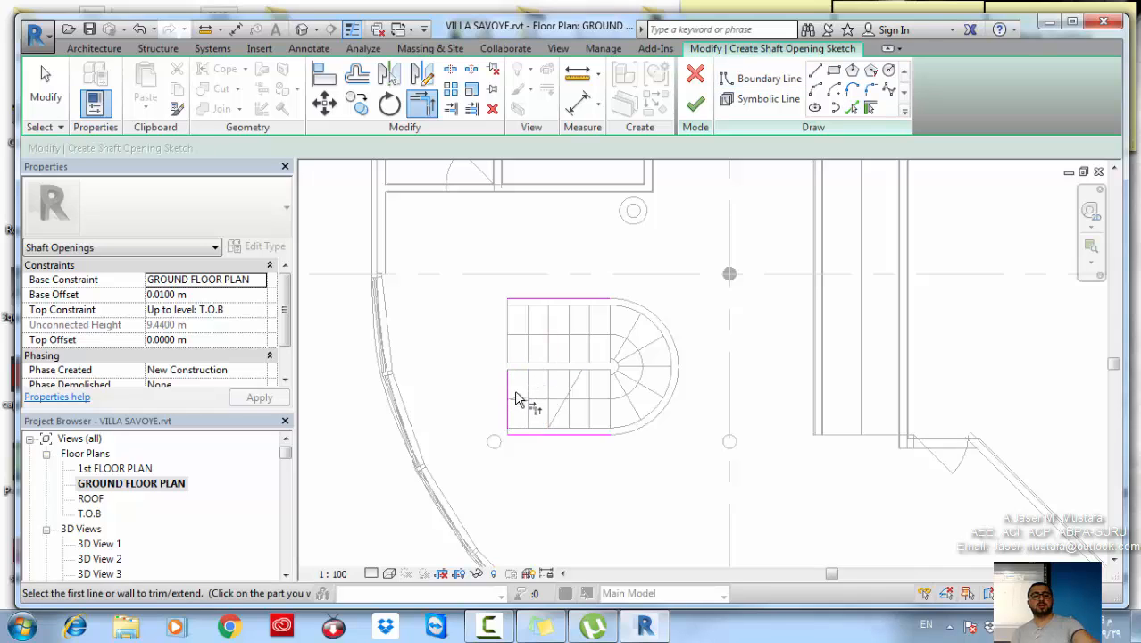
click(516, 399)
click(535, 300)
click(511, 376)
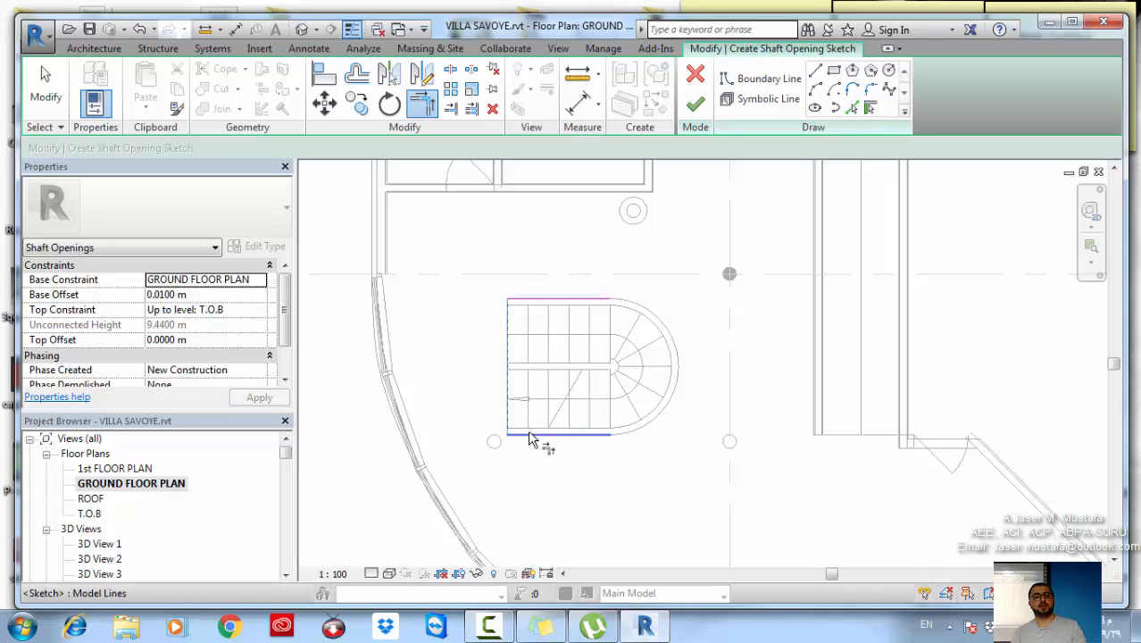
click(529, 435)
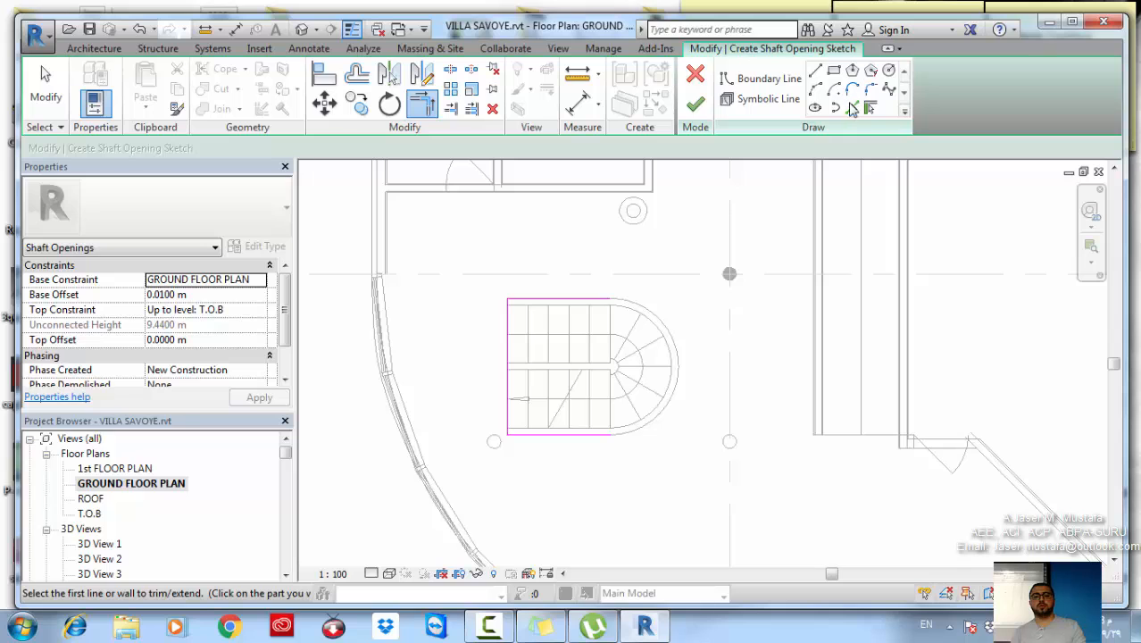
Close the shaft boundary around the curved stair end with an arc of about 1 m radius and finish the opening
click(817, 91)
click(610, 300)
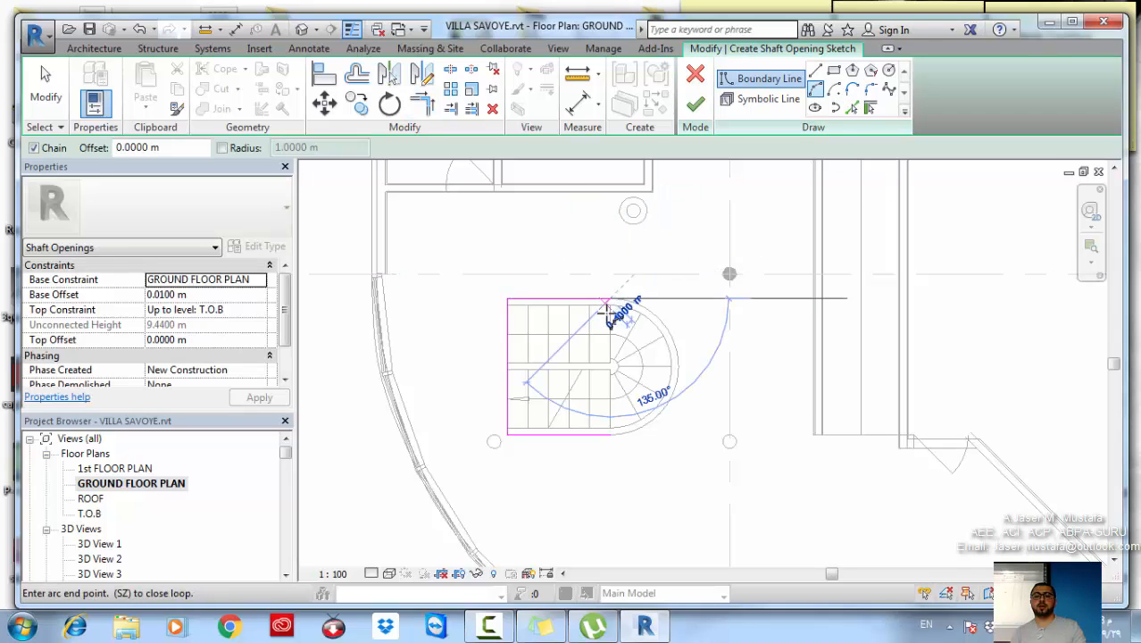
click(610, 435)
click(681, 378)
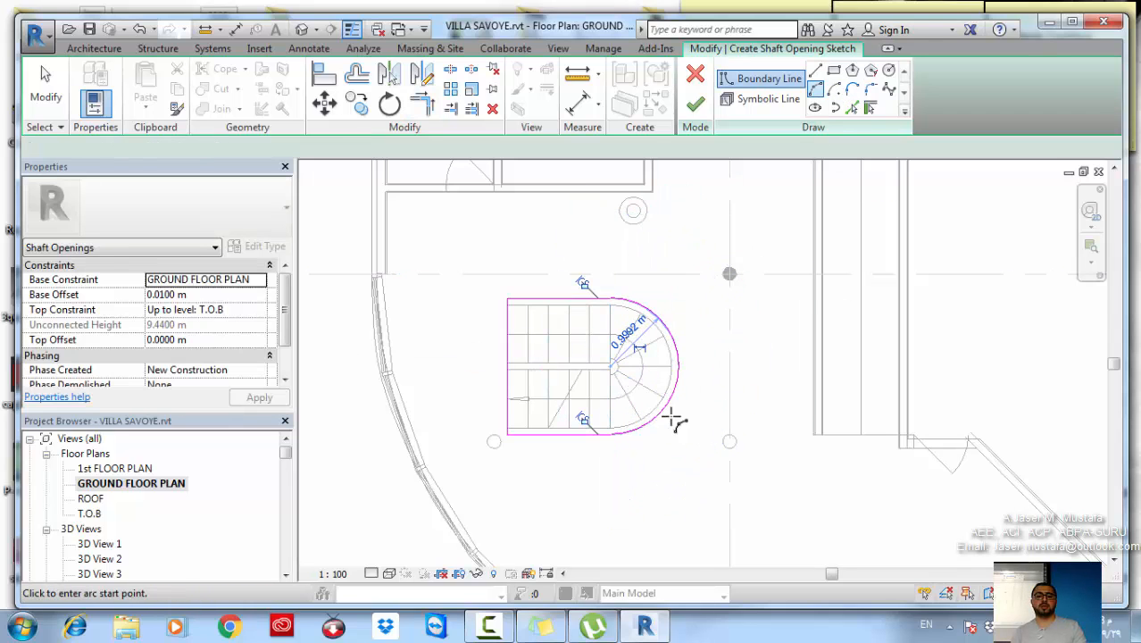
key(Escape)
key(Escape)
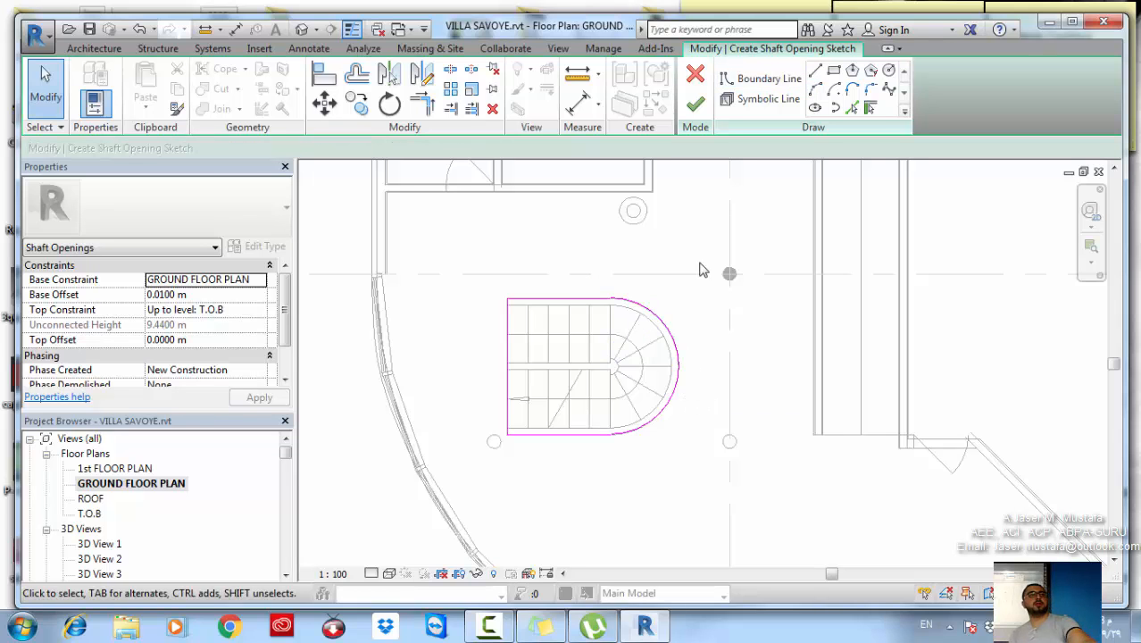
click(694, 105)
middle_drag(596, 285, 623, 313)
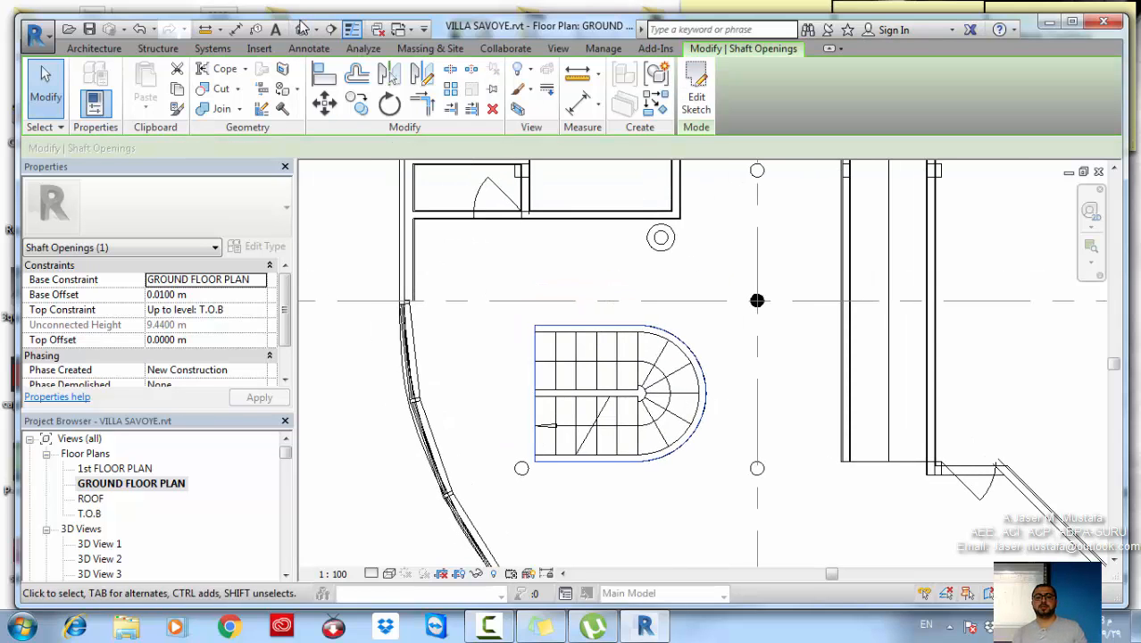
Inspect the stair shaft opening through the first floor slab in the 3D view, with the slab selected
click(301, 29)
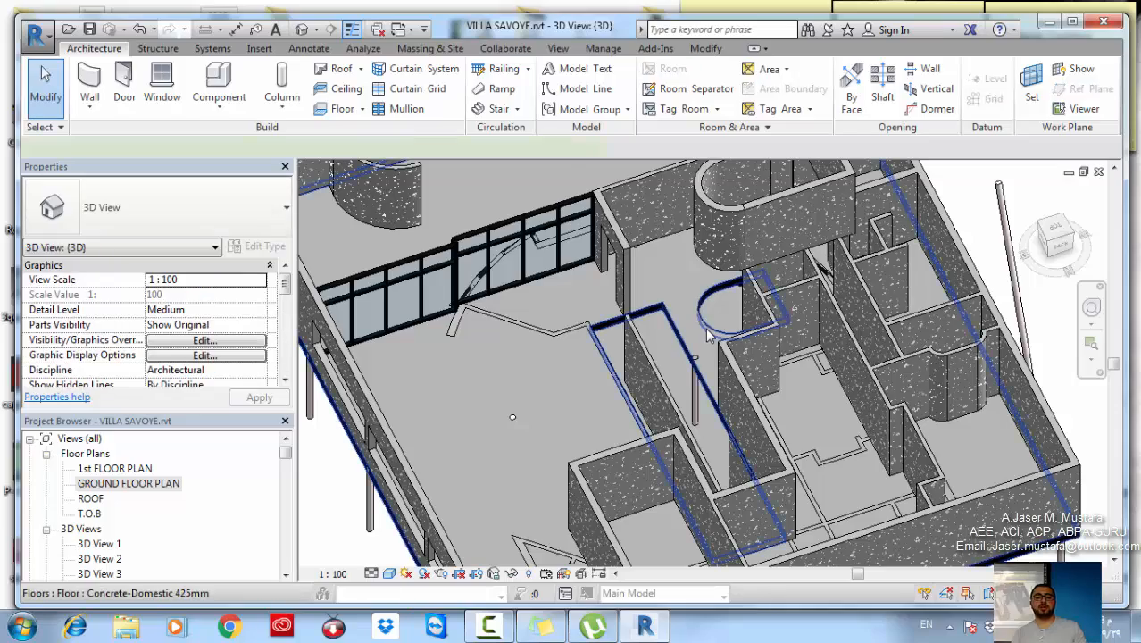
click(697, 378)
shift+middle_drag(683, 377, 873, 362)
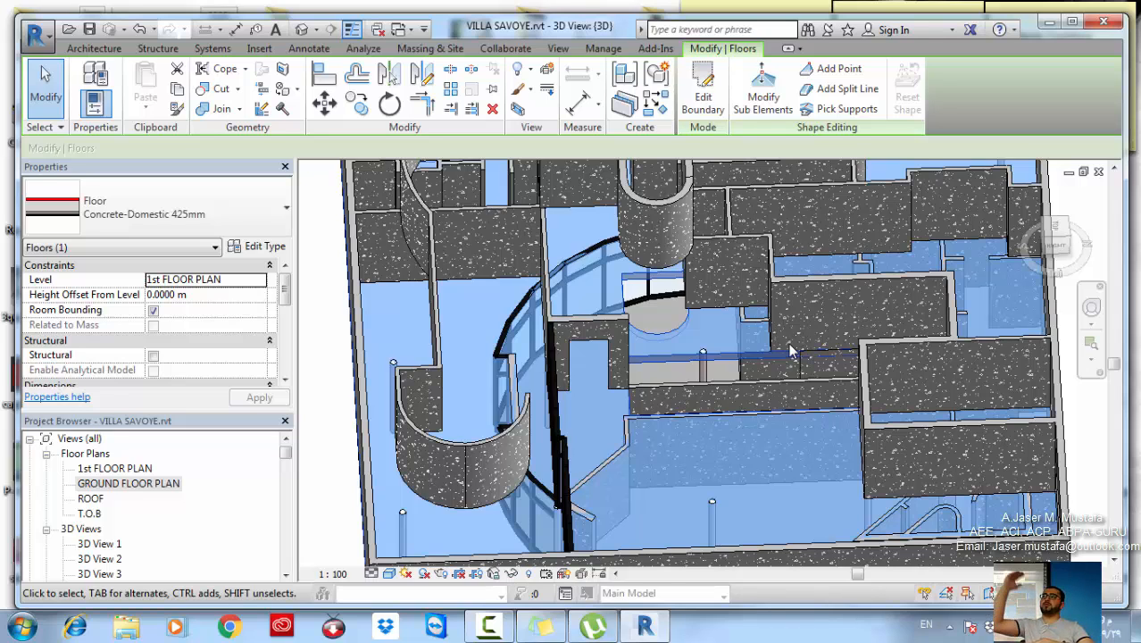
scroll(672, 312, up, 3)
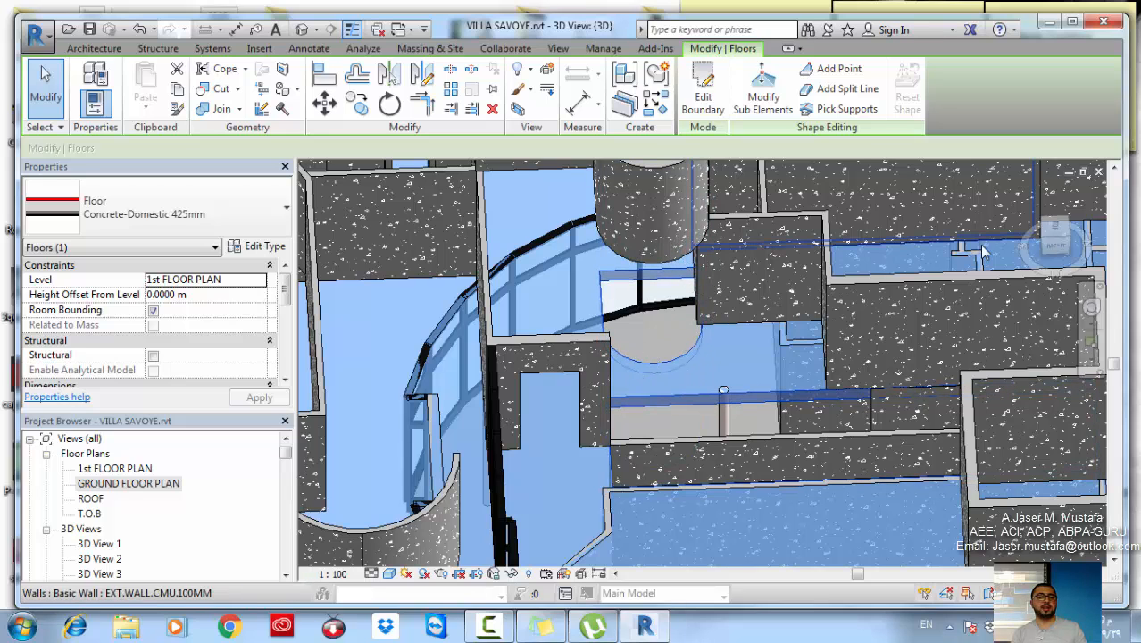
Select the whole model in an isometric 3D view and filter the selection to Shaft Openings only
click(1043, 239)
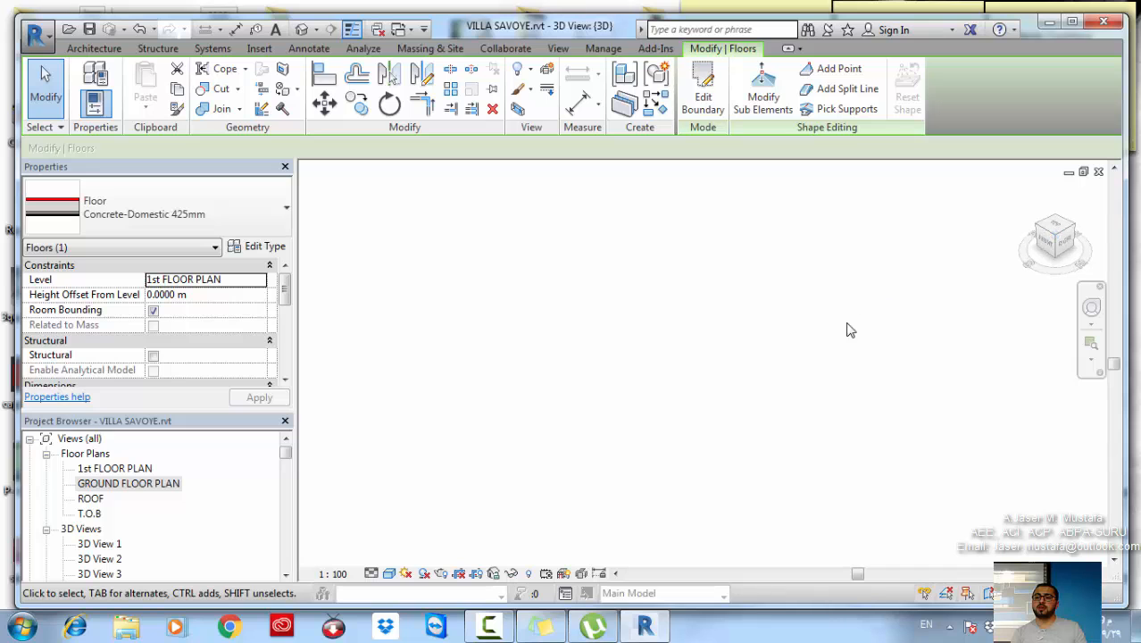
drag(854, 494, 537, 189)
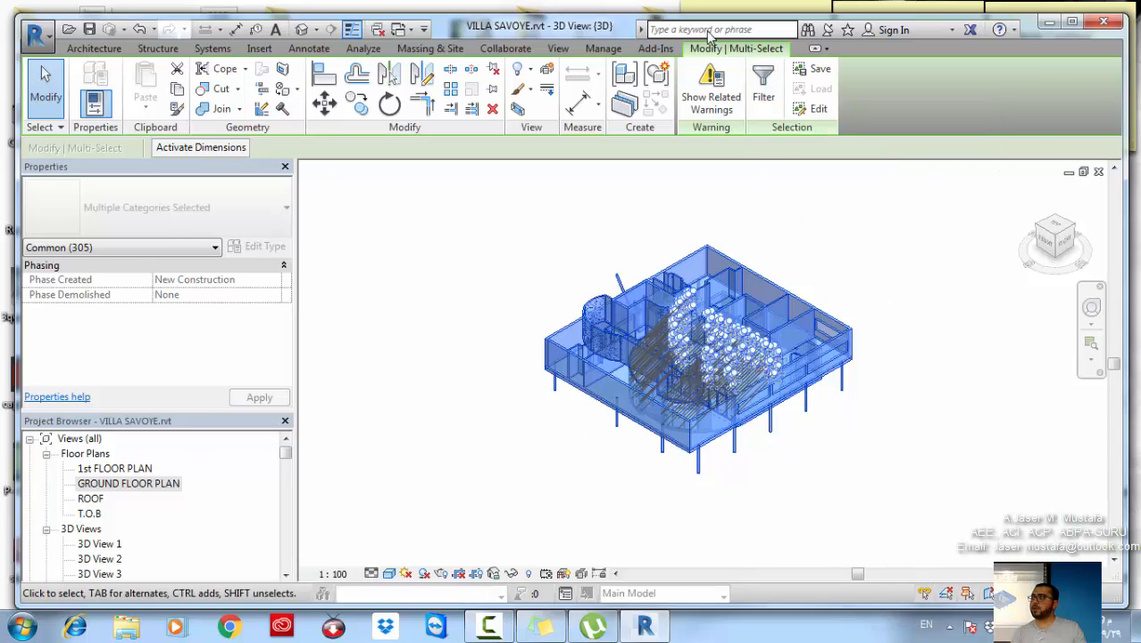
click(765, 83)
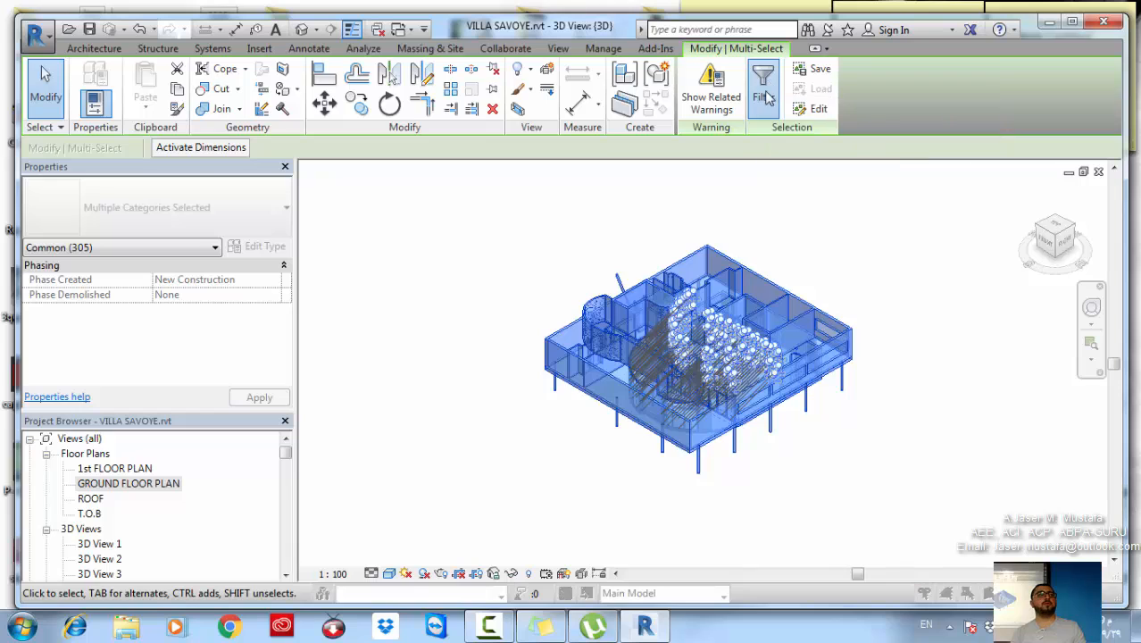
click(665, 238)
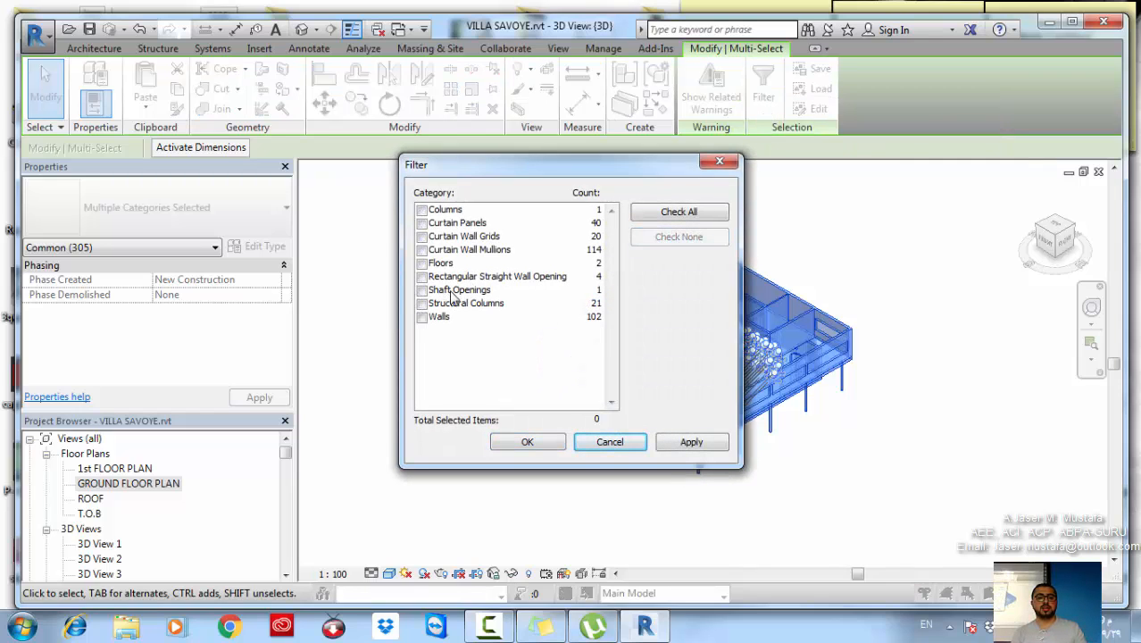
click(422, 291)
click(527, 441)
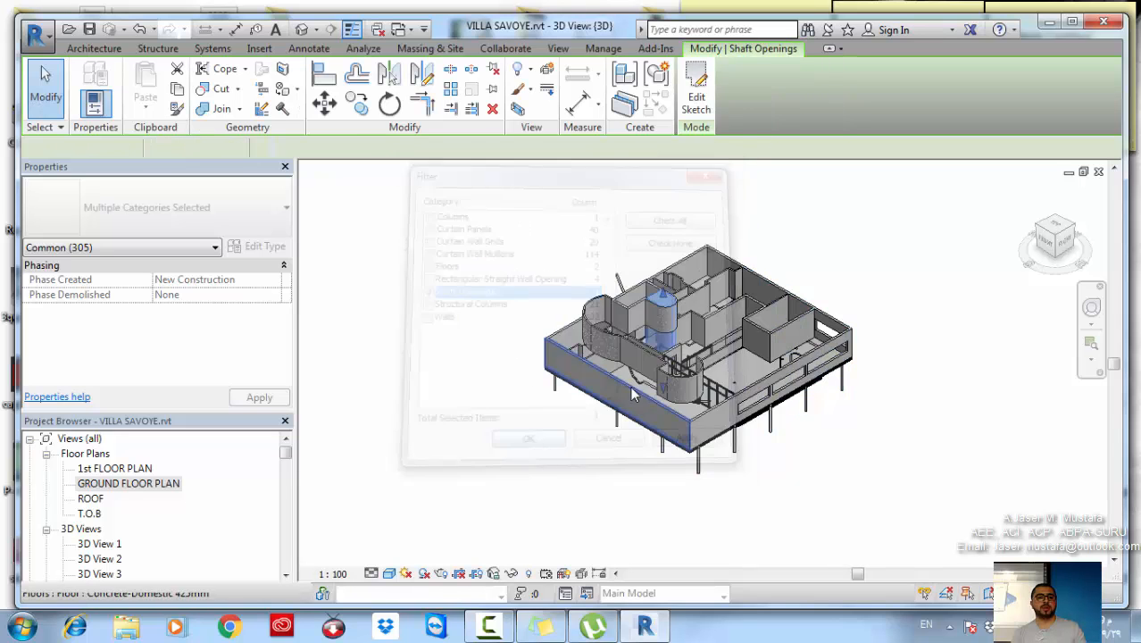
Stretch the stair shaft to a top offset of -0.2681 m and a base offset of -2.5179 m, down through the ground floor slab
scroll(676, 324, up, 3)
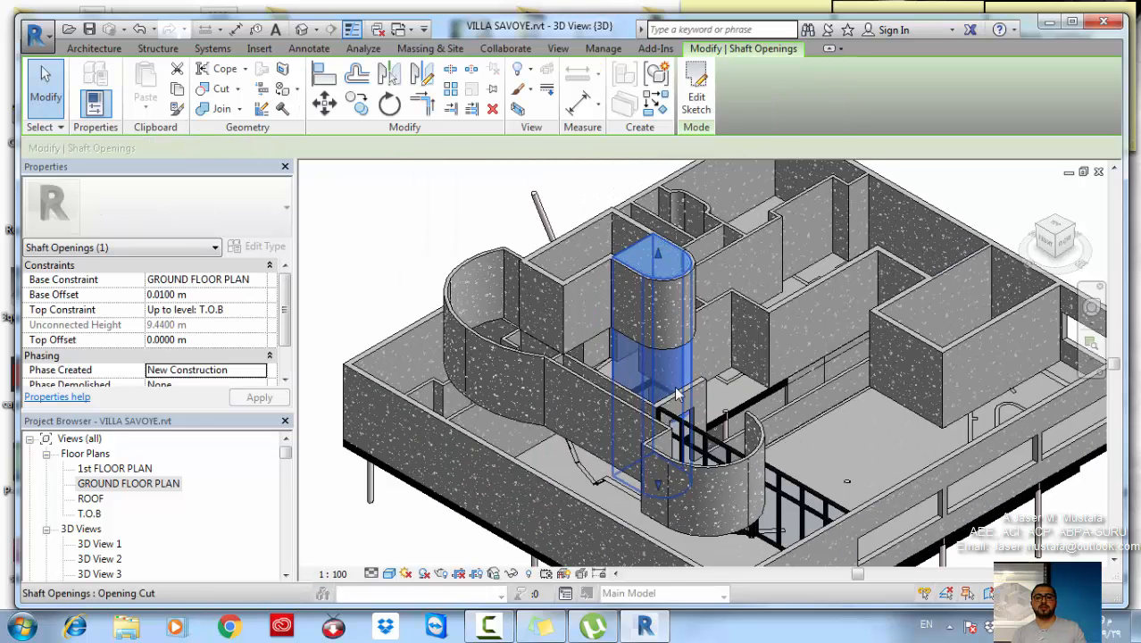
mouse_move(658, 259)
mouse_down()
mouse_move(668, 377)
mouse_move(658, 260)
mouse_up()
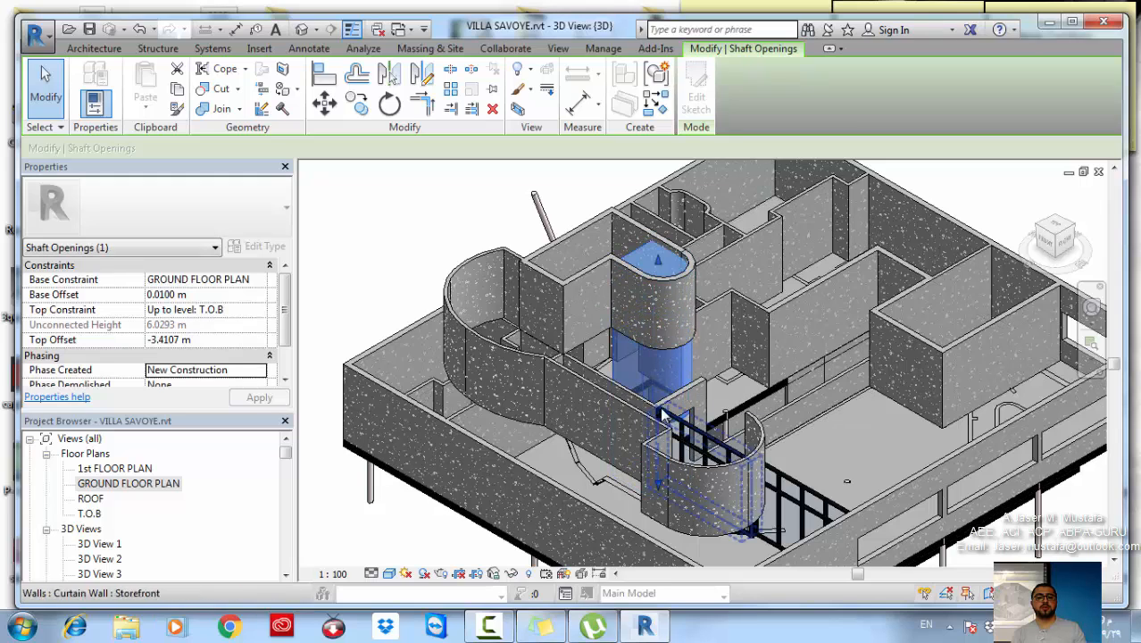
middle_drag(645, 457, 658, 423)
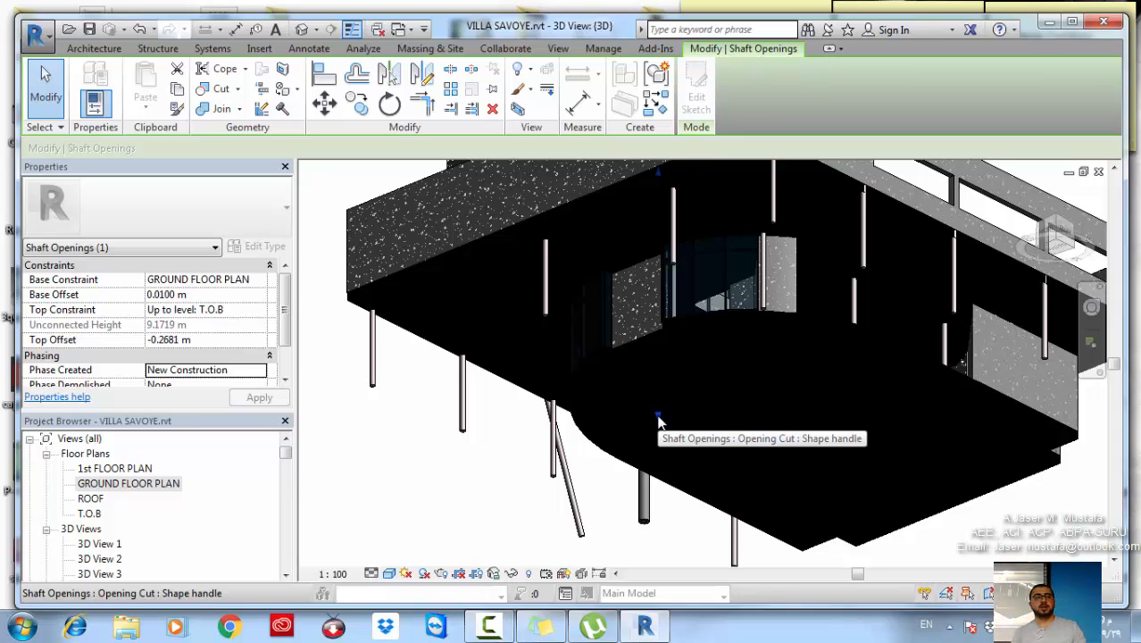
drag(658, 423, 658, 514)
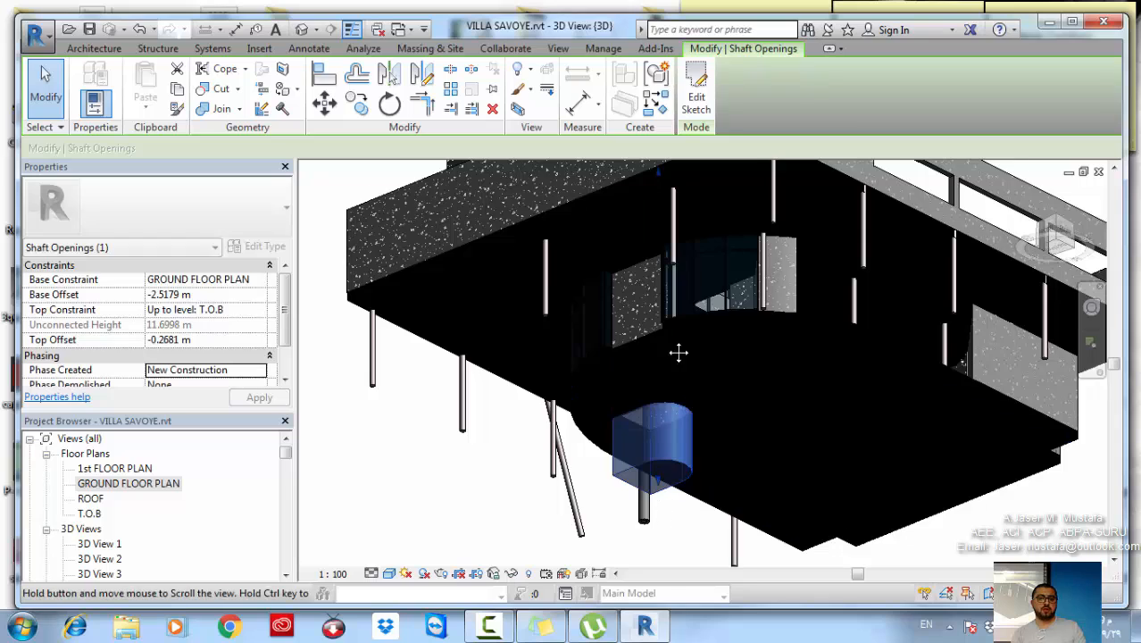
mouse_move(679, 352)
middle_down()
mouse_move(677, 311)
mouse_move(680, 370)
middle_up()
Inspect the shaft cut through the ground floor slab from below and reselect the shaft opening
click(648, 509)
shift+middle_drag(647, 510, 823, 304)
shift+middle_drag(843, 414, 652, 426)
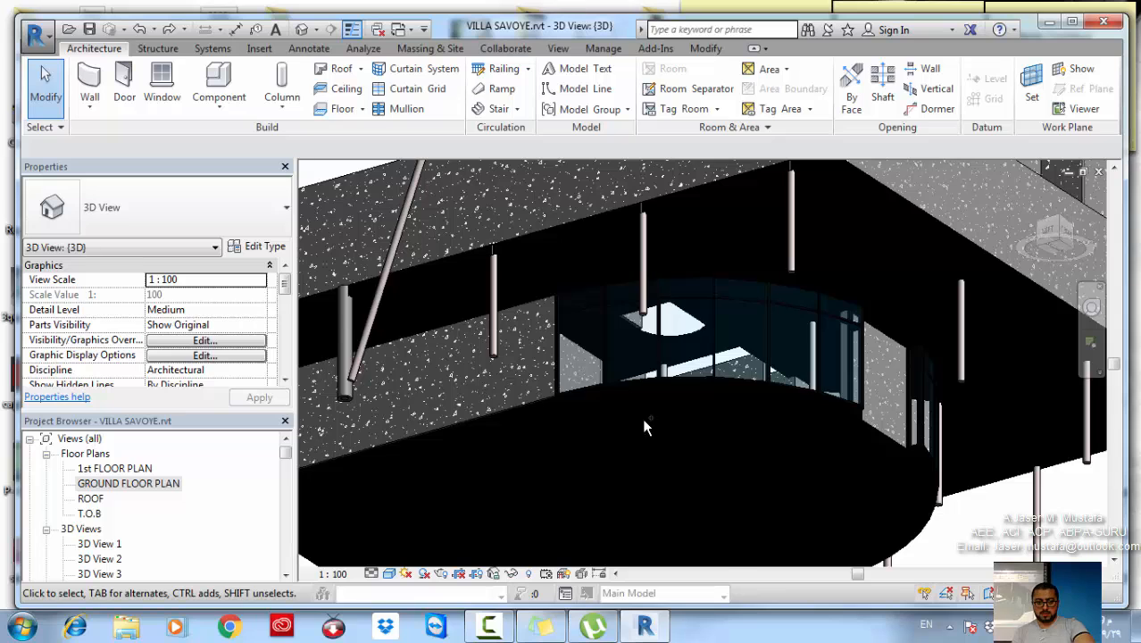
scroll(645, 429, down, 3)
click(653, 458)
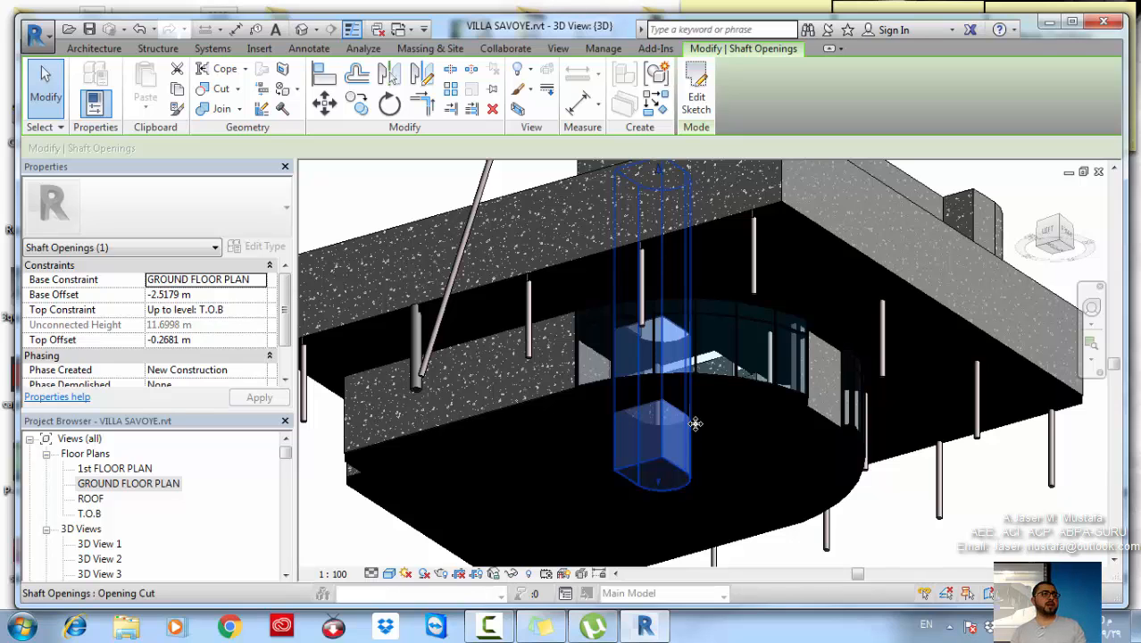
Select the ground floor slab and open the layer structure of its Concrete-Domestic 425mm type
click(378, 511)
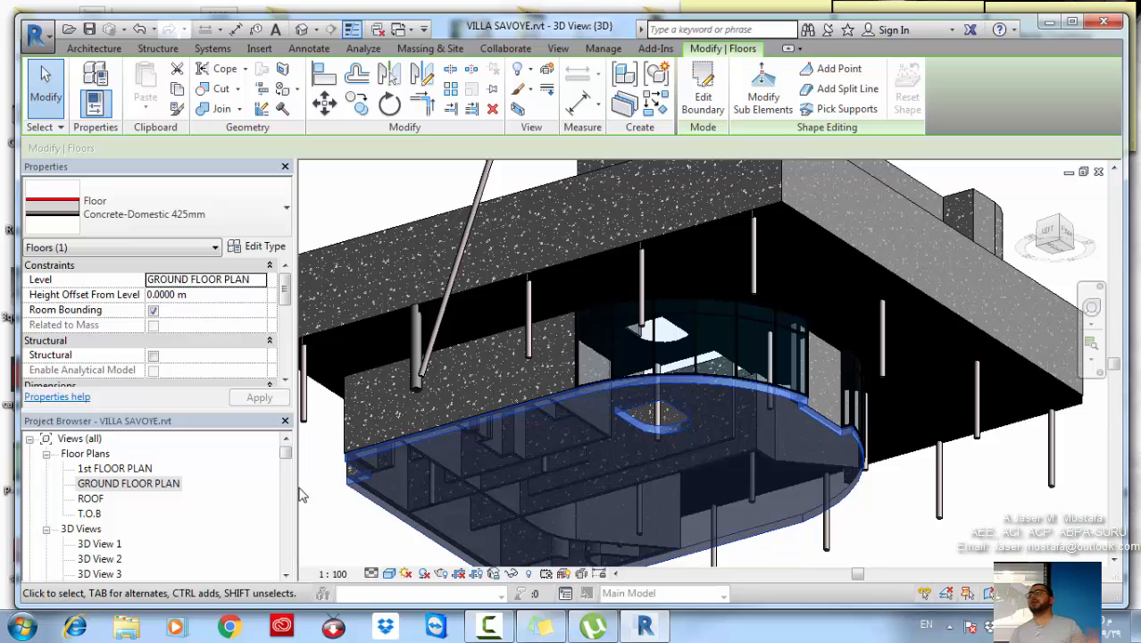
click(257, 247)
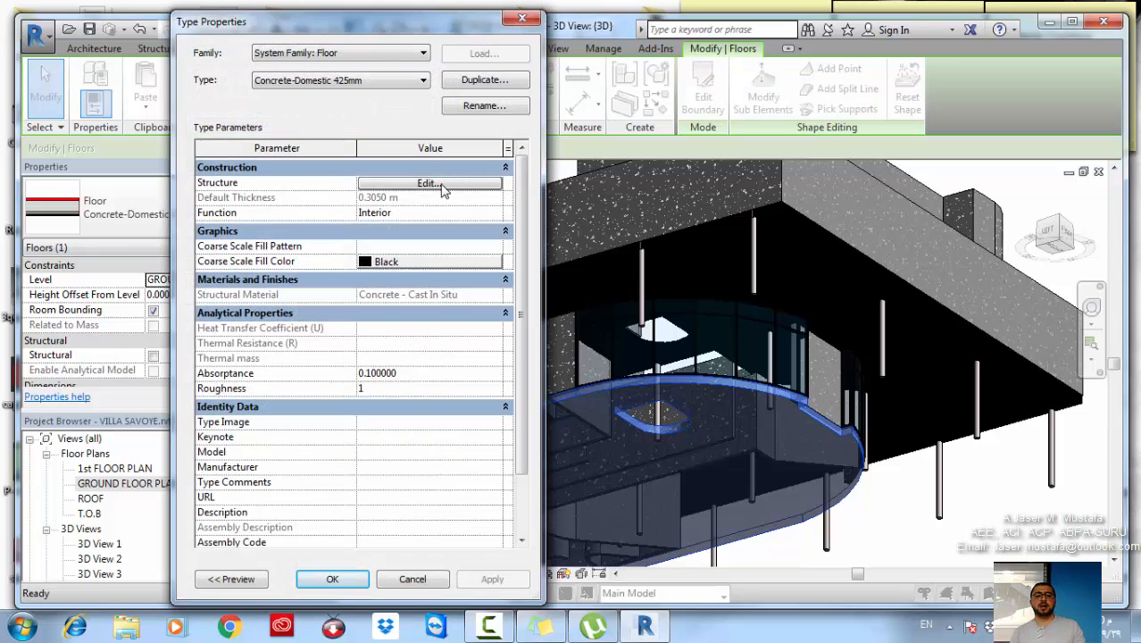
click(444, 184)
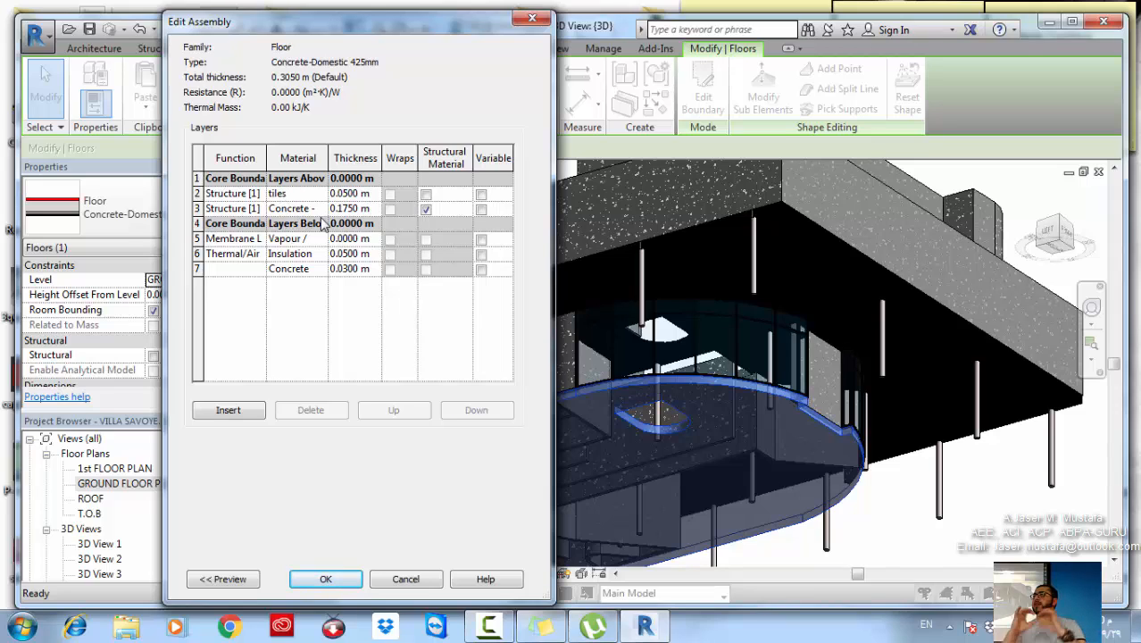
Try inserting a layer above the upper core boundary of the floor assembly, and discard the structure edit
click(242, 193)
click(228, 410)
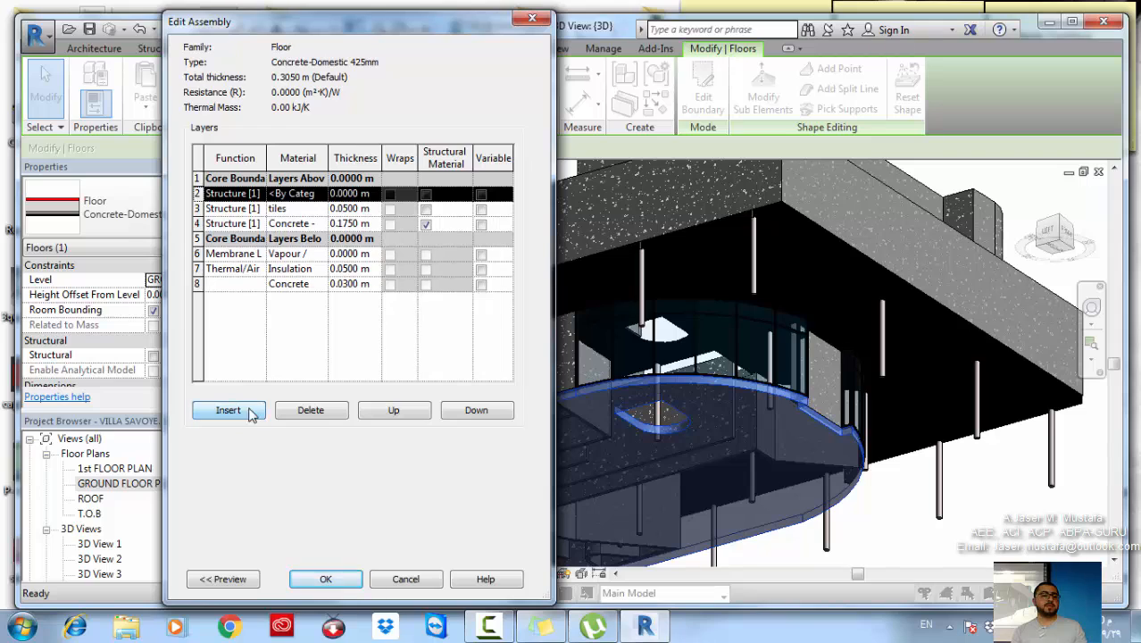
click(387, 414)
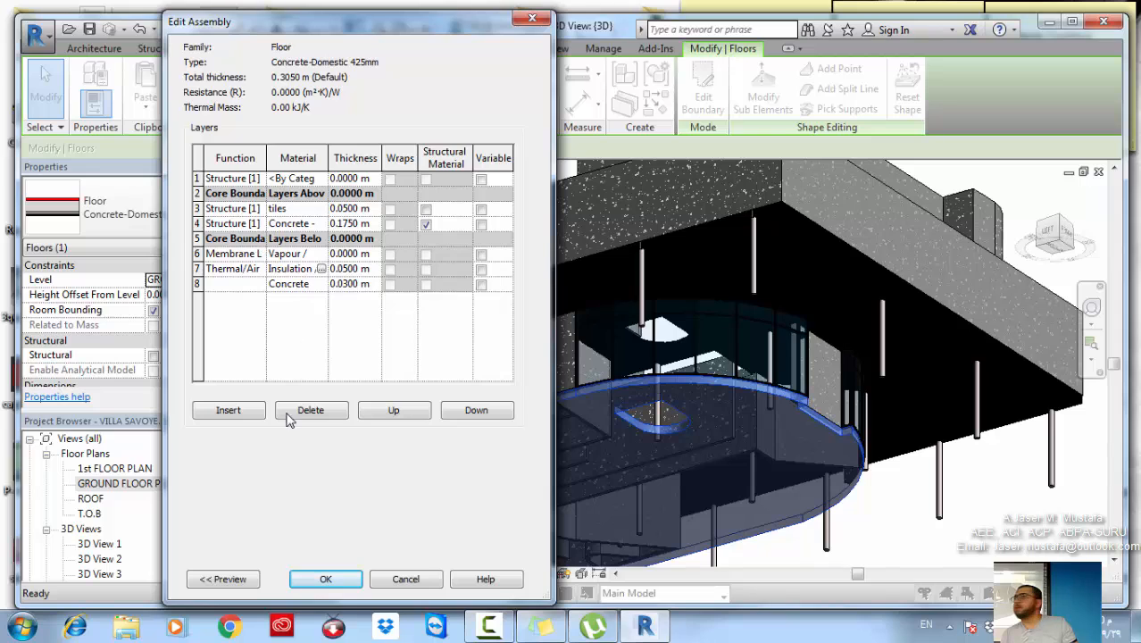
click(395, 580)
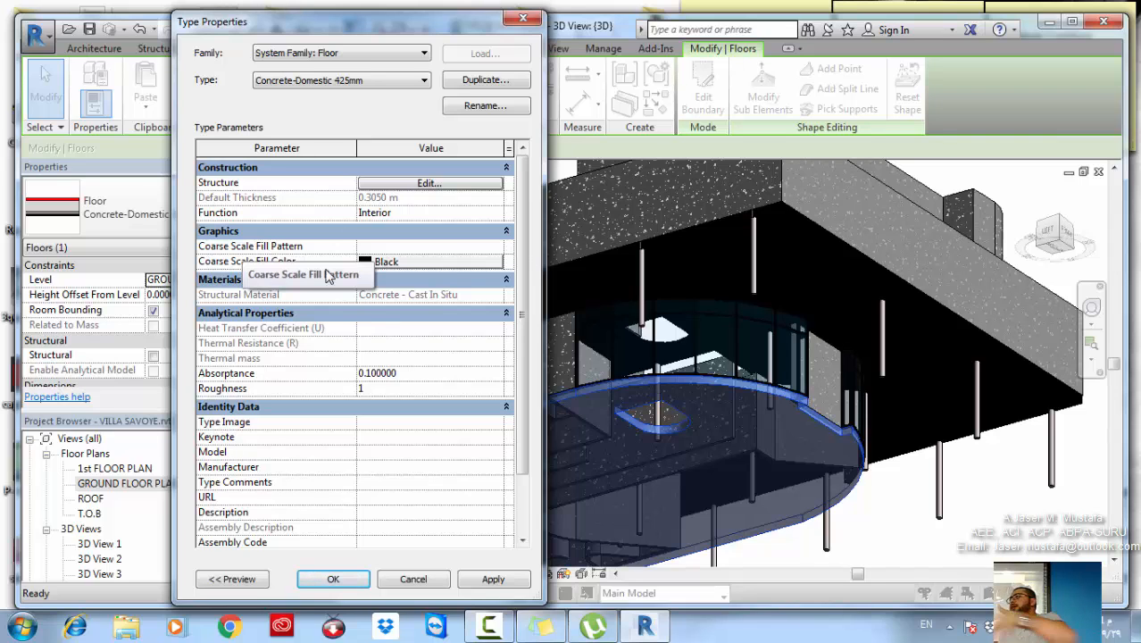
Set the floor type's coarse scale fill pattern to Solid fill and apply the type properties
click(496, 249)
click(497, 247)
click(742, 234)
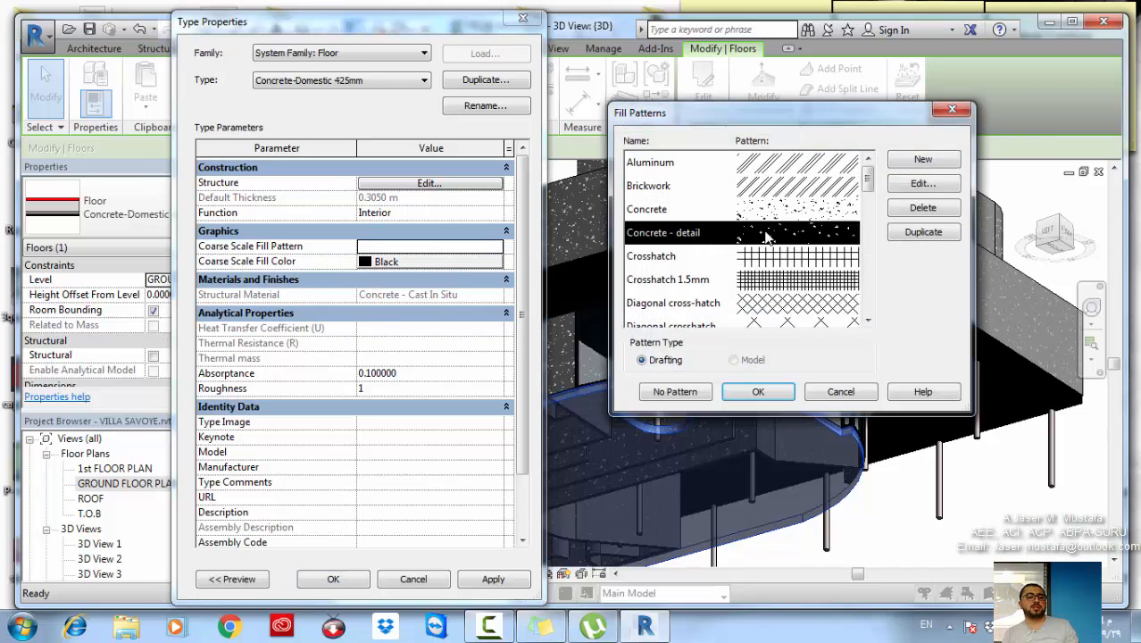
scroll(775, 214, down, 8)
scroll(778, 197, up, 2)
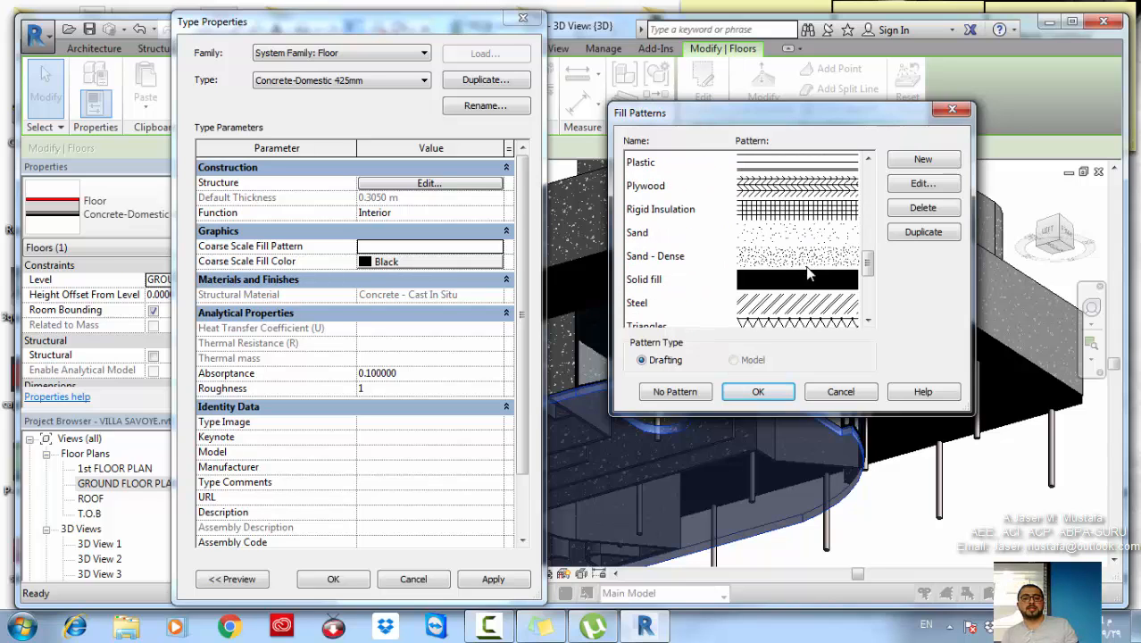
click(791, 287)
click(773, 391)
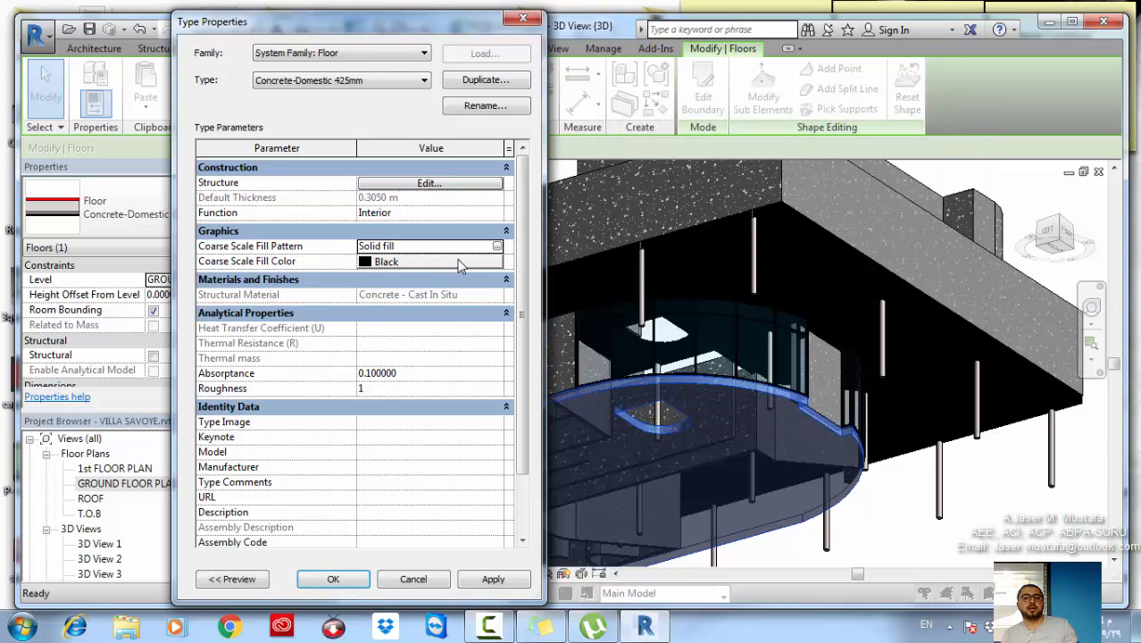
click(333, 578)
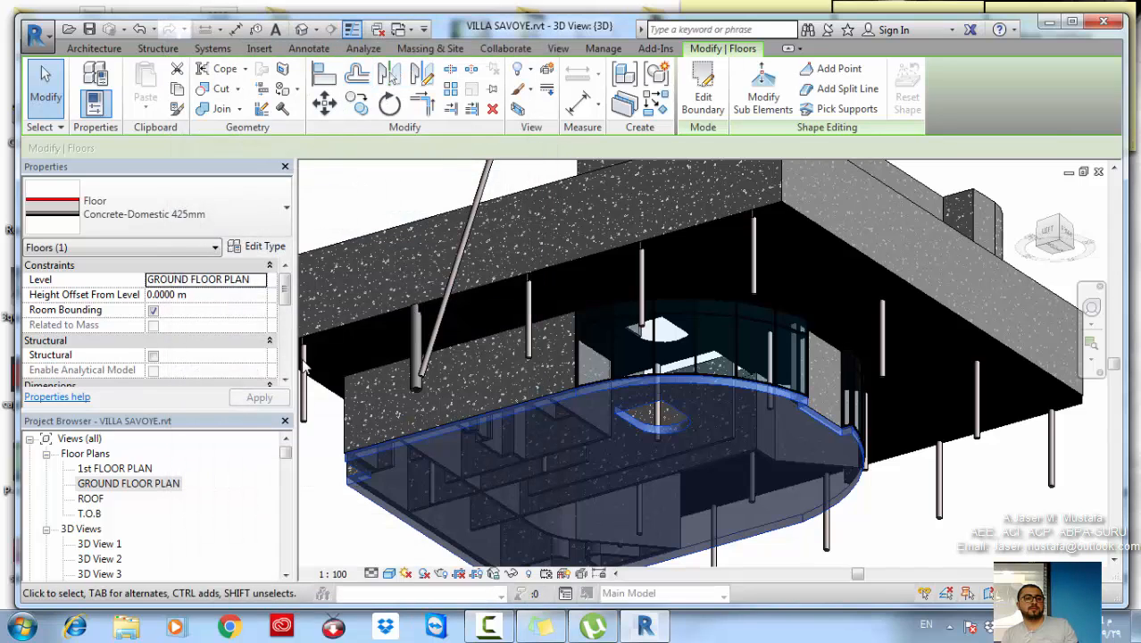
Open the Section 1 building section view
click(128, 483)
scroll(131, 500, down, 2)
scroll(131, 500, down, 3)
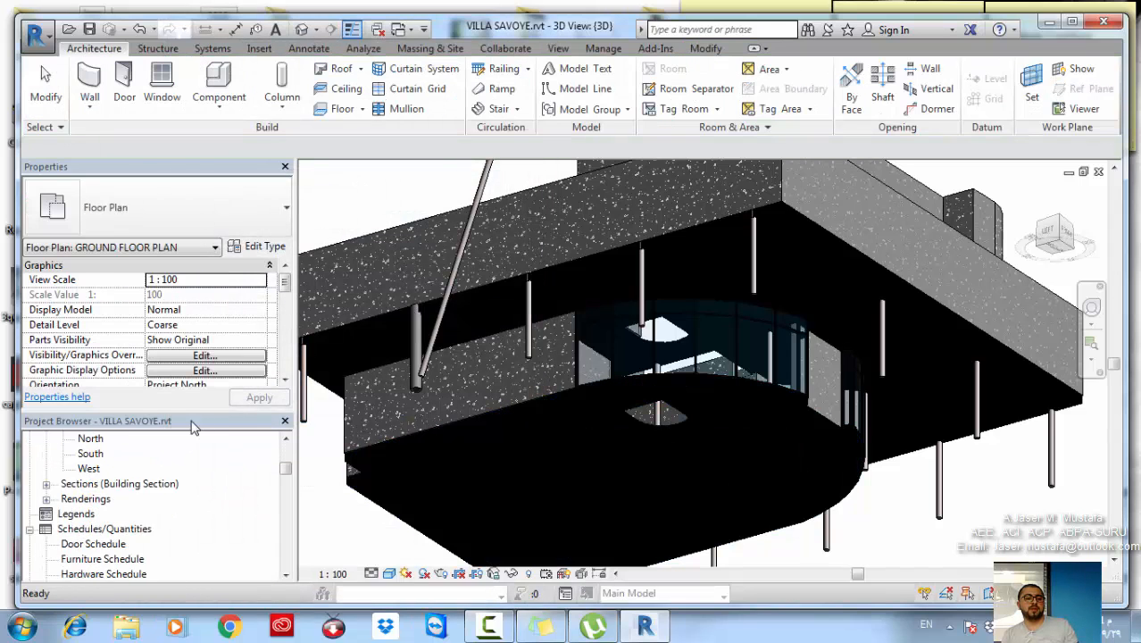
click(47, 469)
double_click(97, 484)
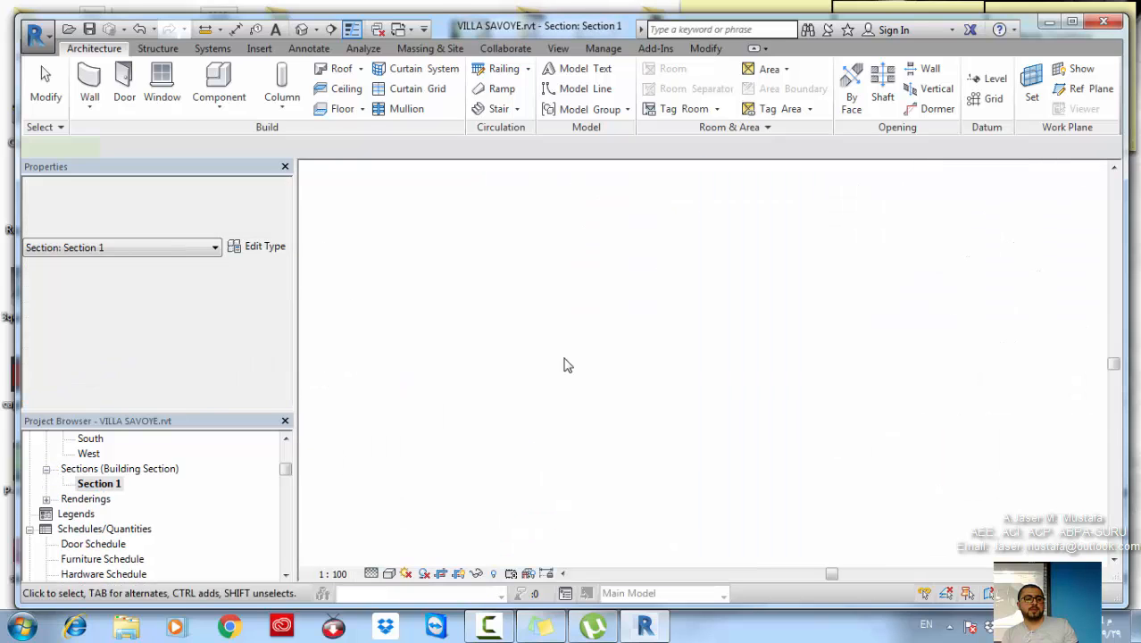
Set the section view's detail level to Coarse with the 1st FLOOR PLAN slab selected, and clear the selection
click(601, 350)
scroll(480, 433, down, 2)
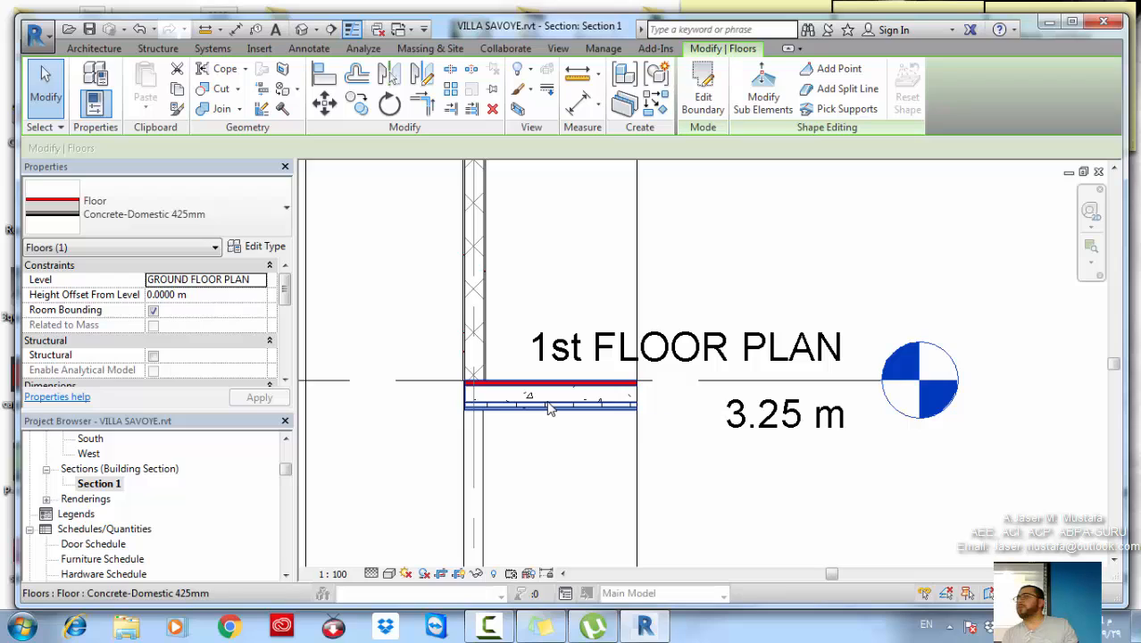
click(547, 407)
click(373, 574)
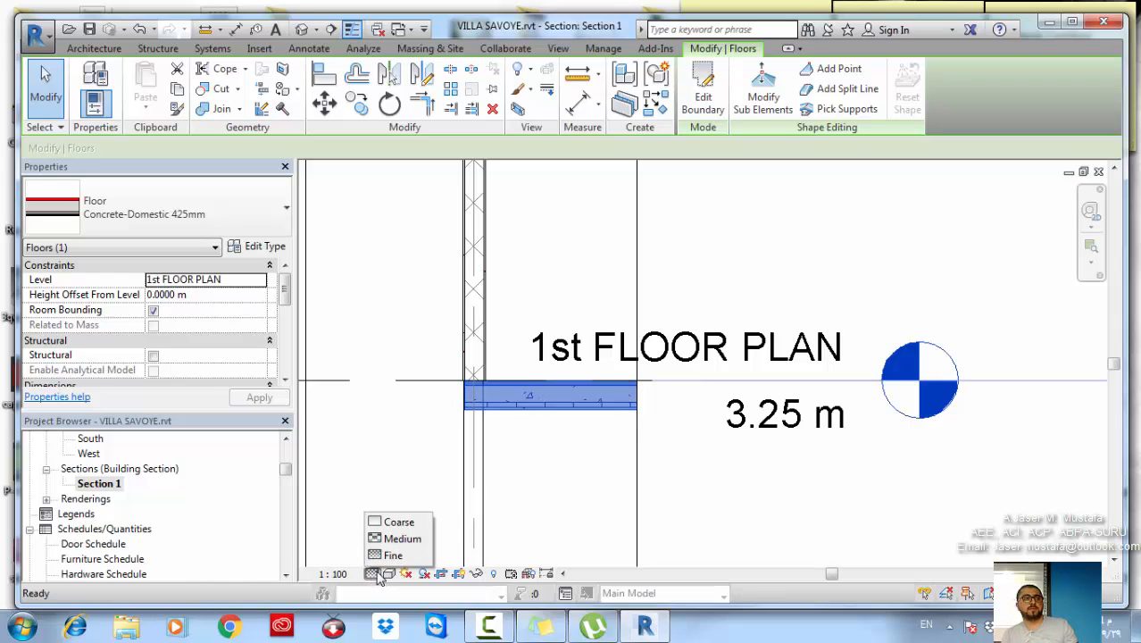
click(397, 525)
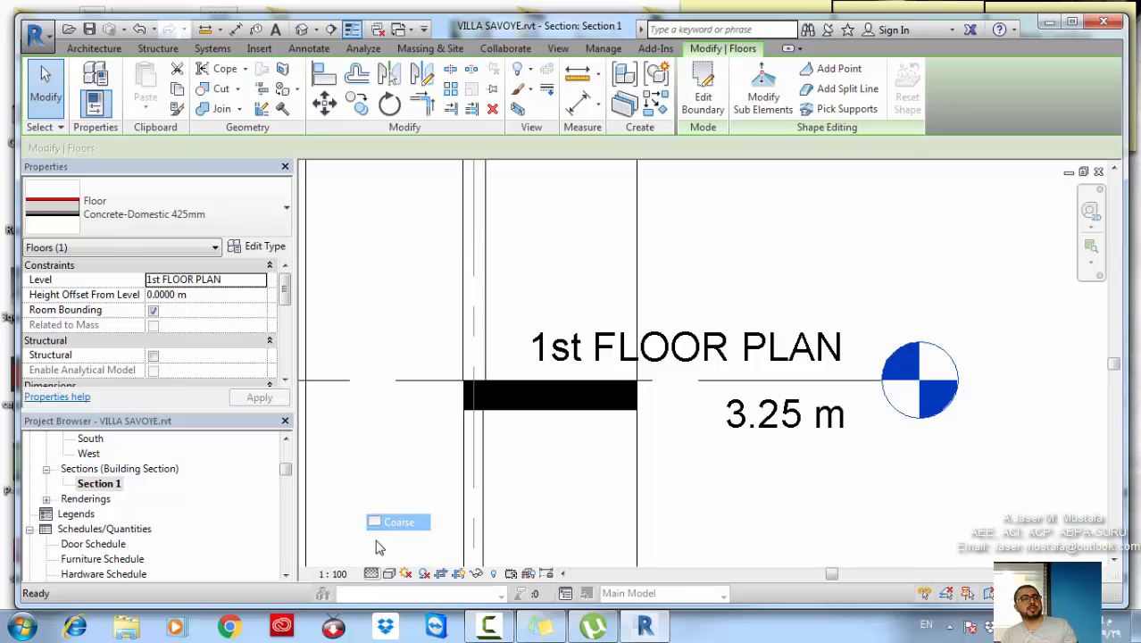
click(583, 498)
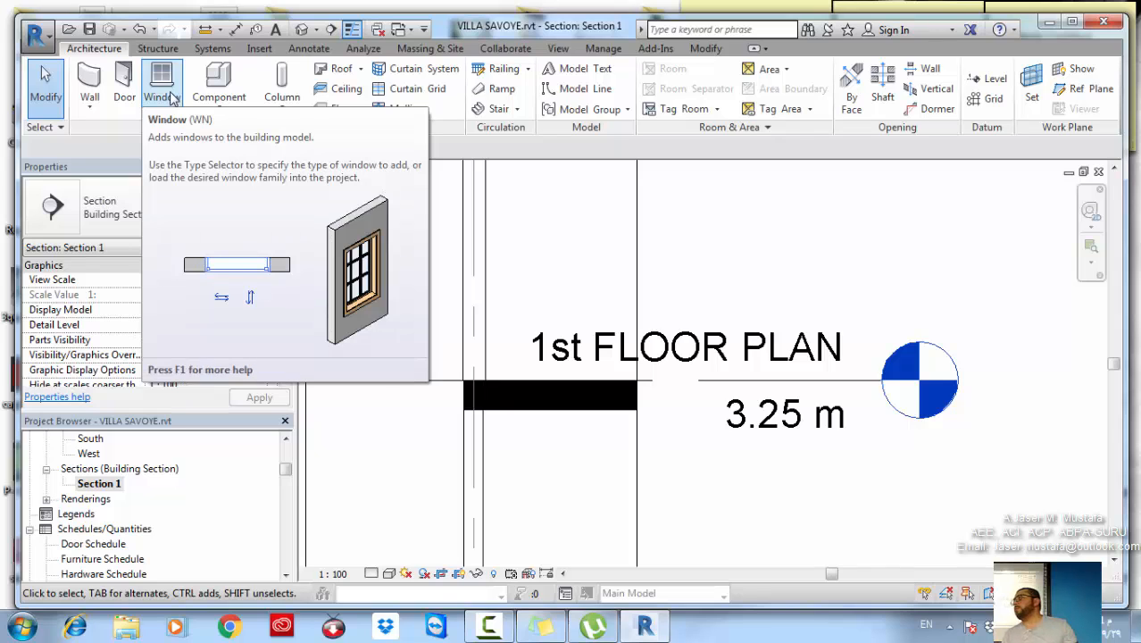
Open the 1st FLOOR PLAN view around the upper rooms
scroll(127, 521, up, 5)
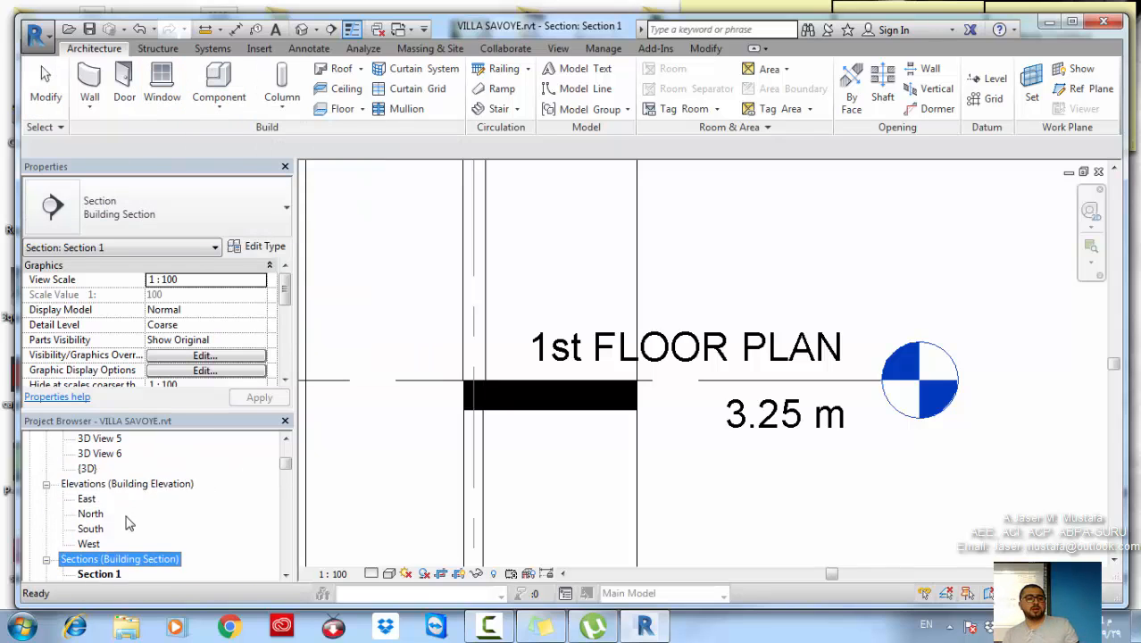
double_click(114, 468)
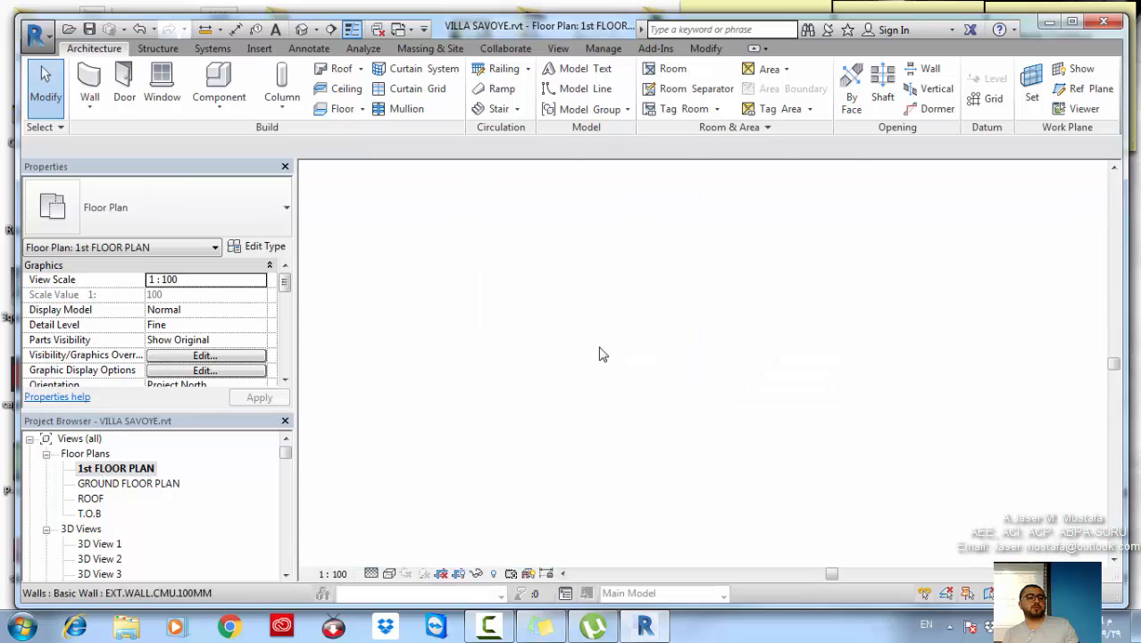
scroll(625, 210, up, 6)
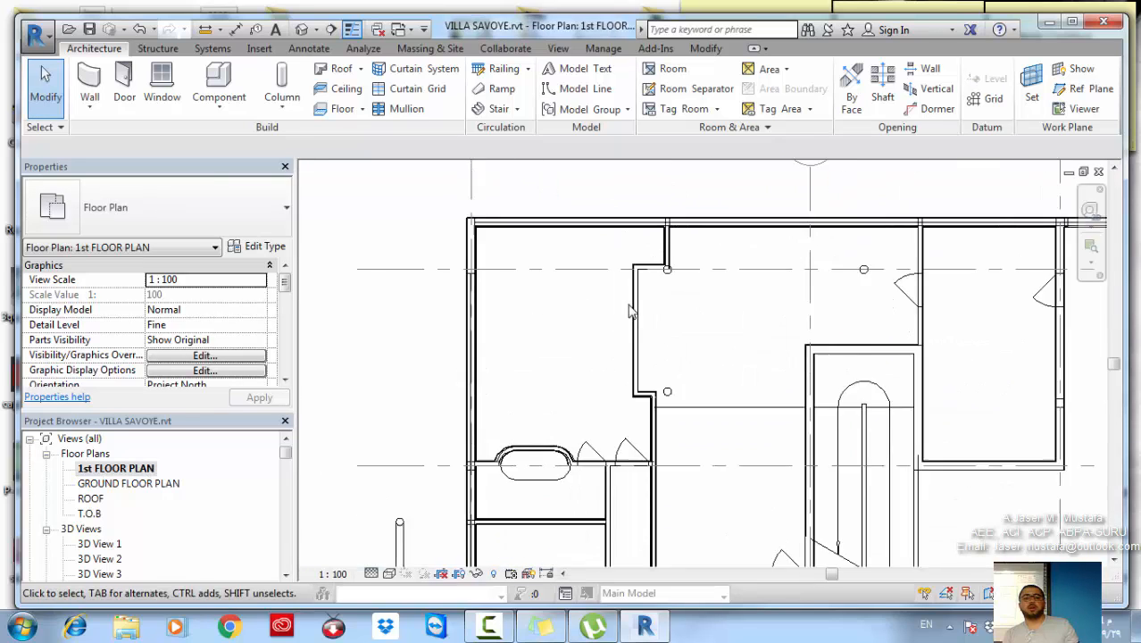
Start placing a door and load the family Doors_ExtDbl_2.rfa from the UK library's External Doors folder
click(134, 81)
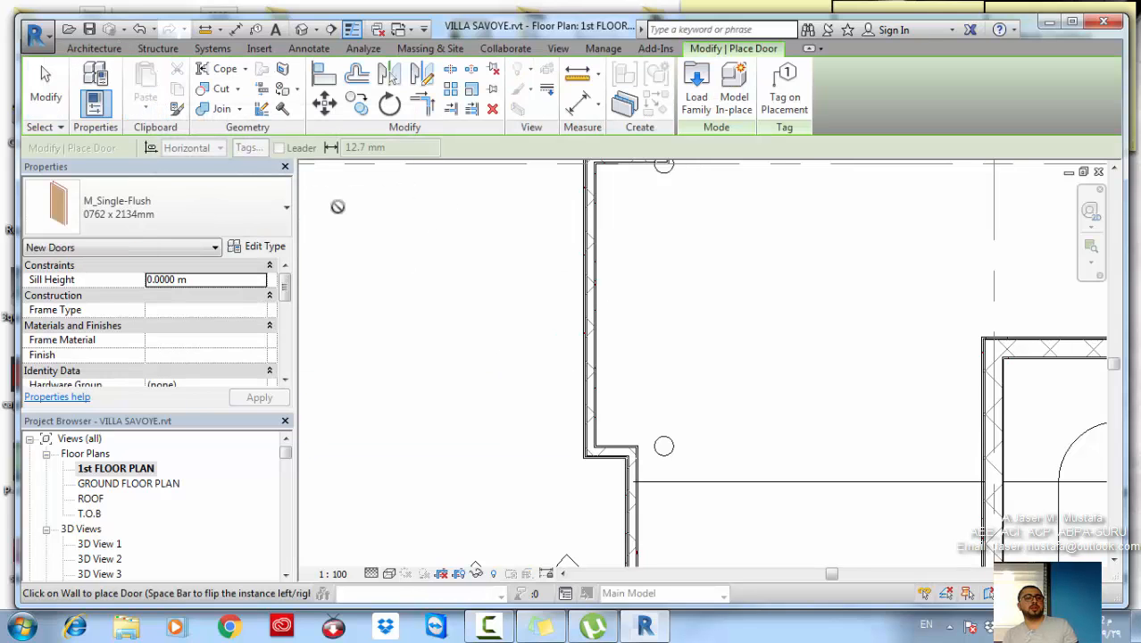
click(125, 214)
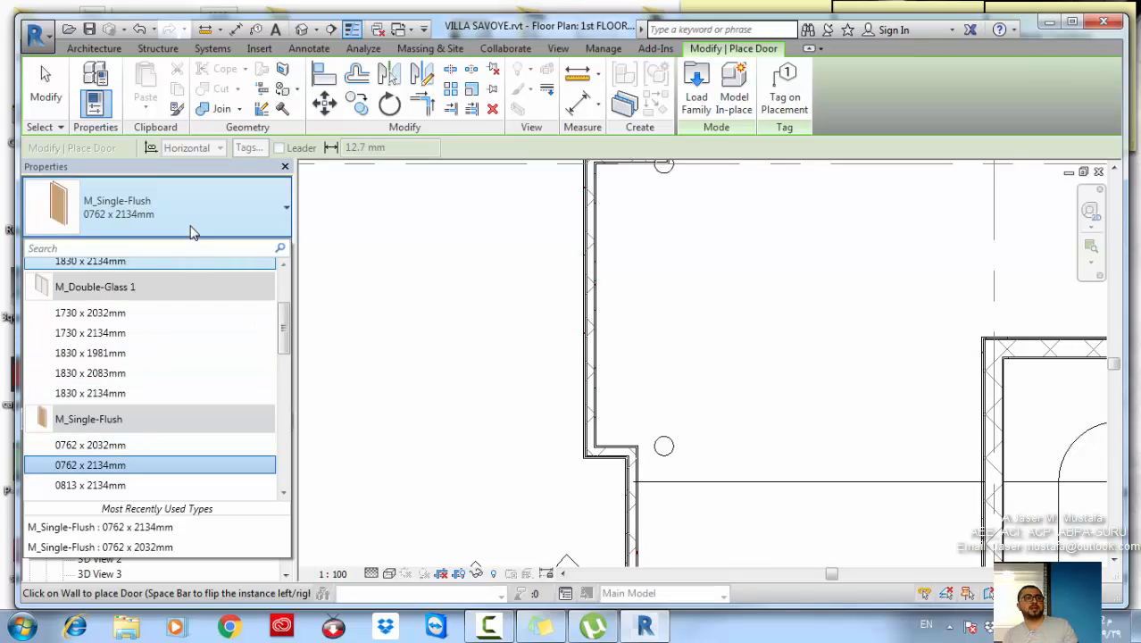
click(684, 165)
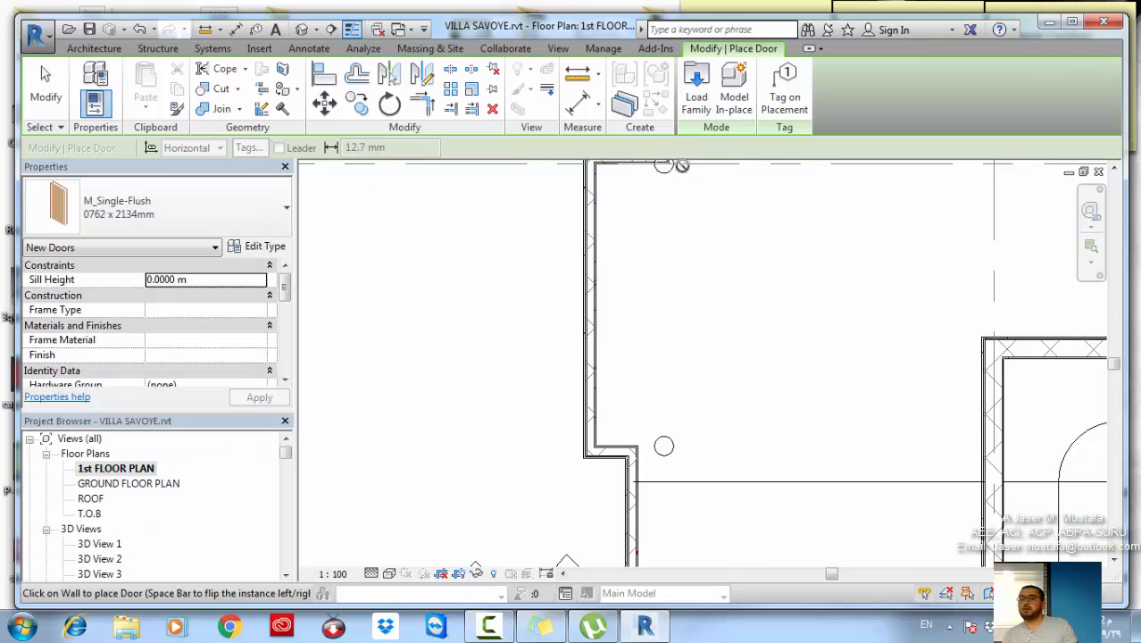
click(693, 100)
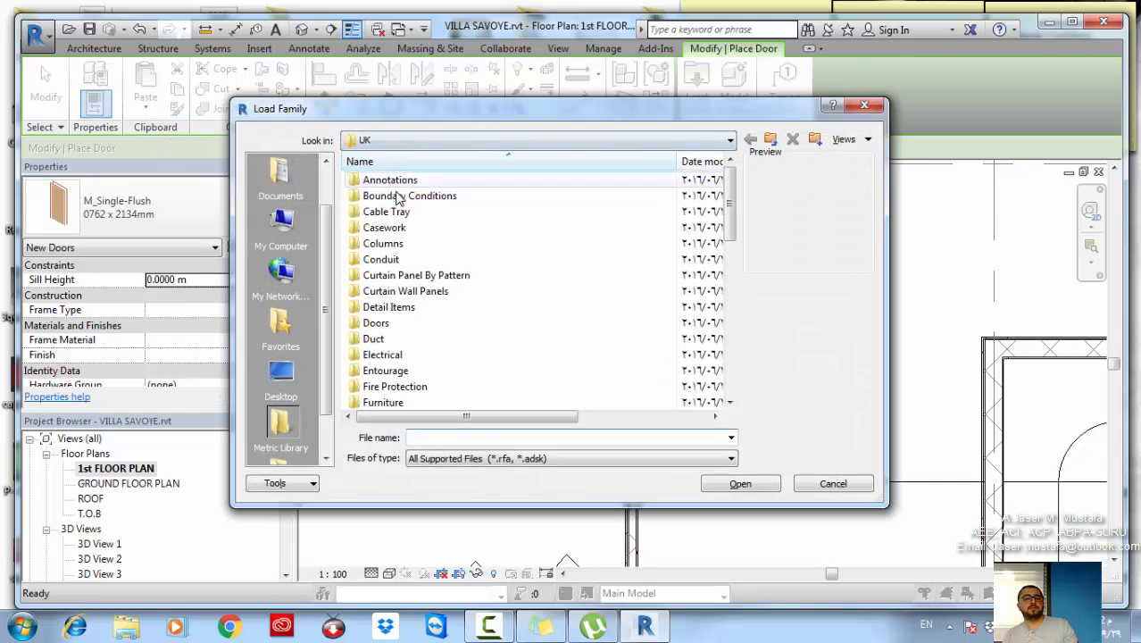
double_click(402, 324)
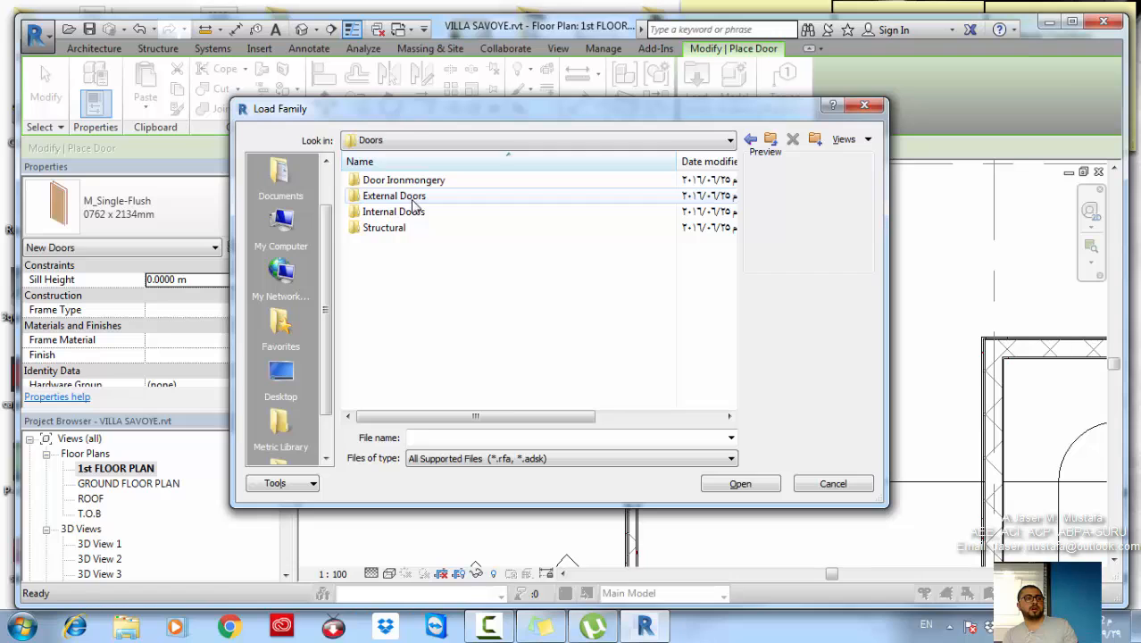
double_click(413, 202)
click(406, 196)
click(420, 243)
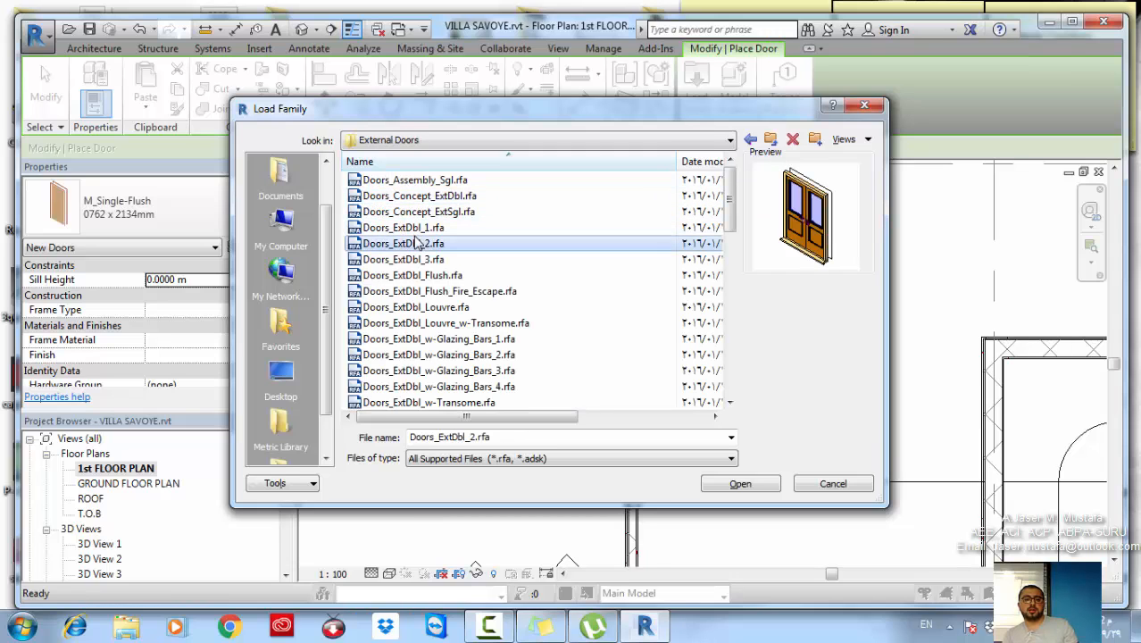
click(732, 486)
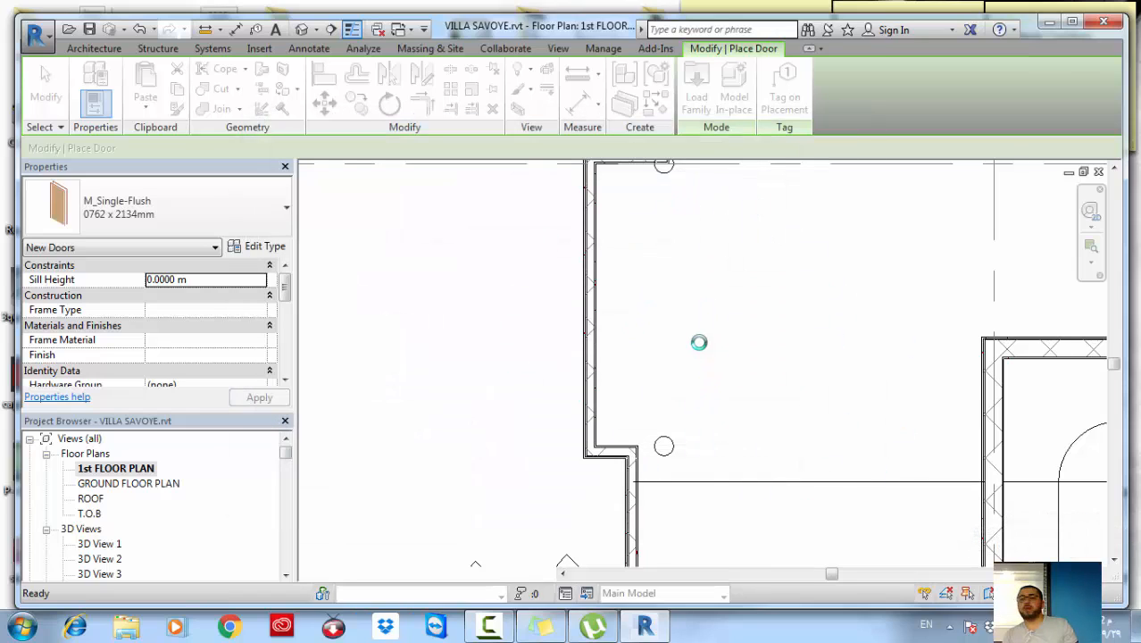
Place a 1810x2110mm Doors_ExtDbl_2 door in the exterior wall near the First Floor label, opening outward, about 3.6 m from the partition wall
scroll(696, 346, down, 4)
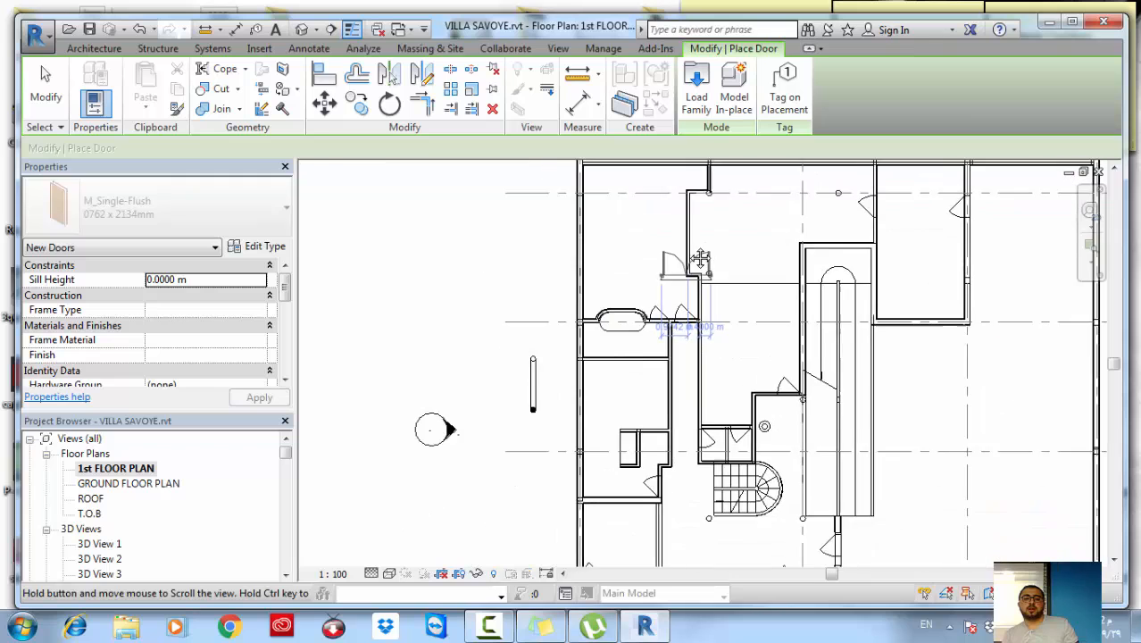
scroll(787, 403, up, 3)
scroll(787, 404, up, 1)
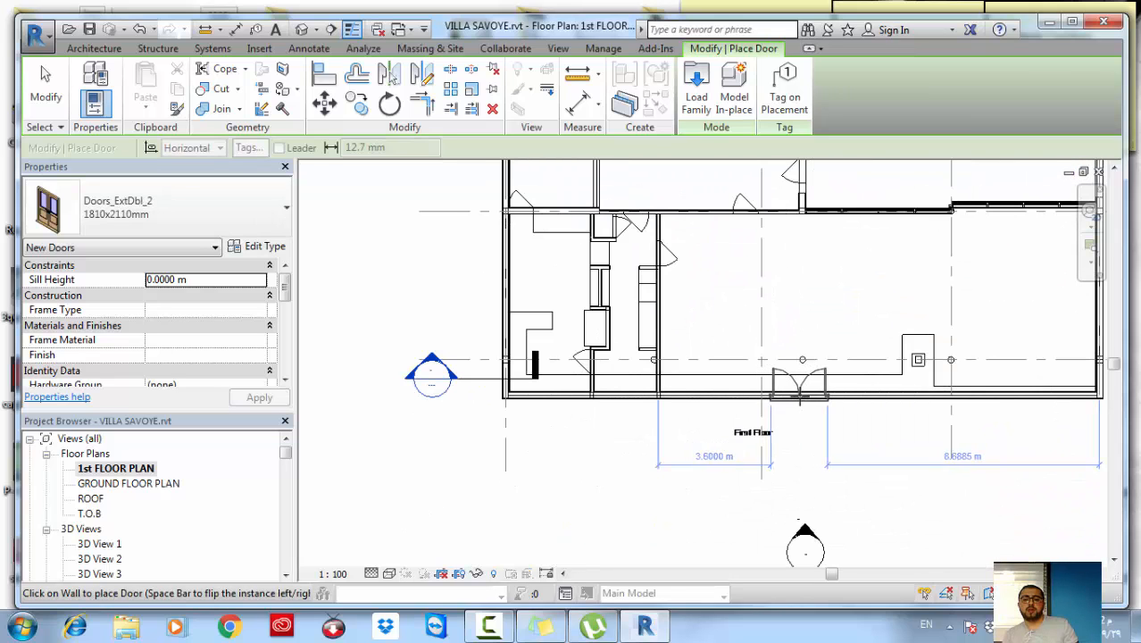
click(900, 424)
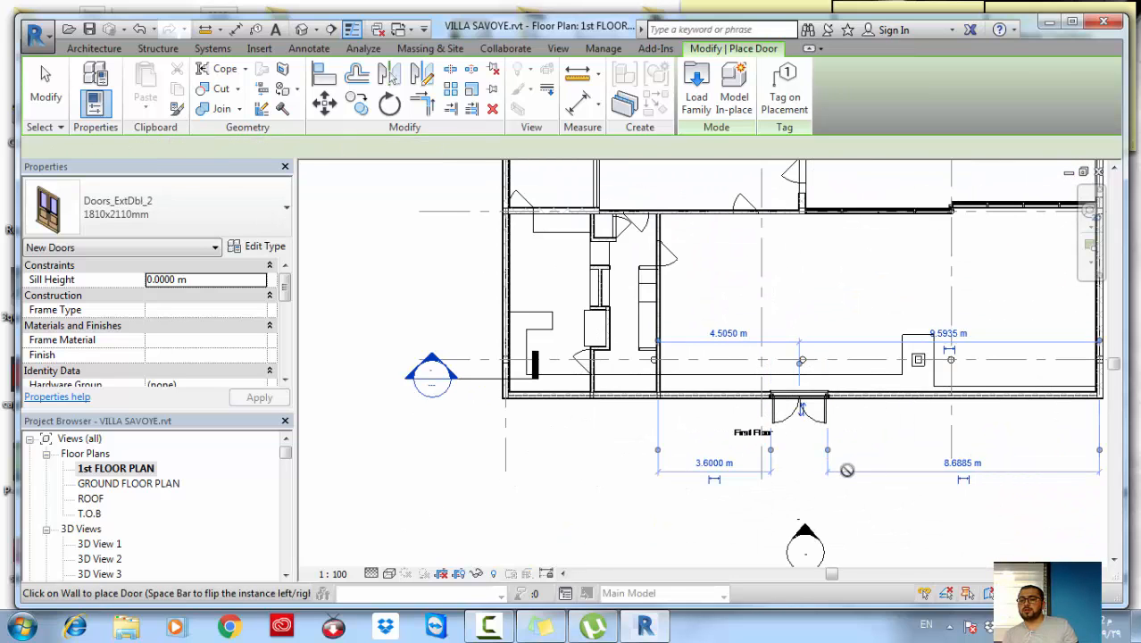
Undo the exterior-wall door and place a 1810x2110mm Doors_ExtDbl_2 door in the wall below the stair, about 0.6 m from the adjoining partition
key(ctrl+z)
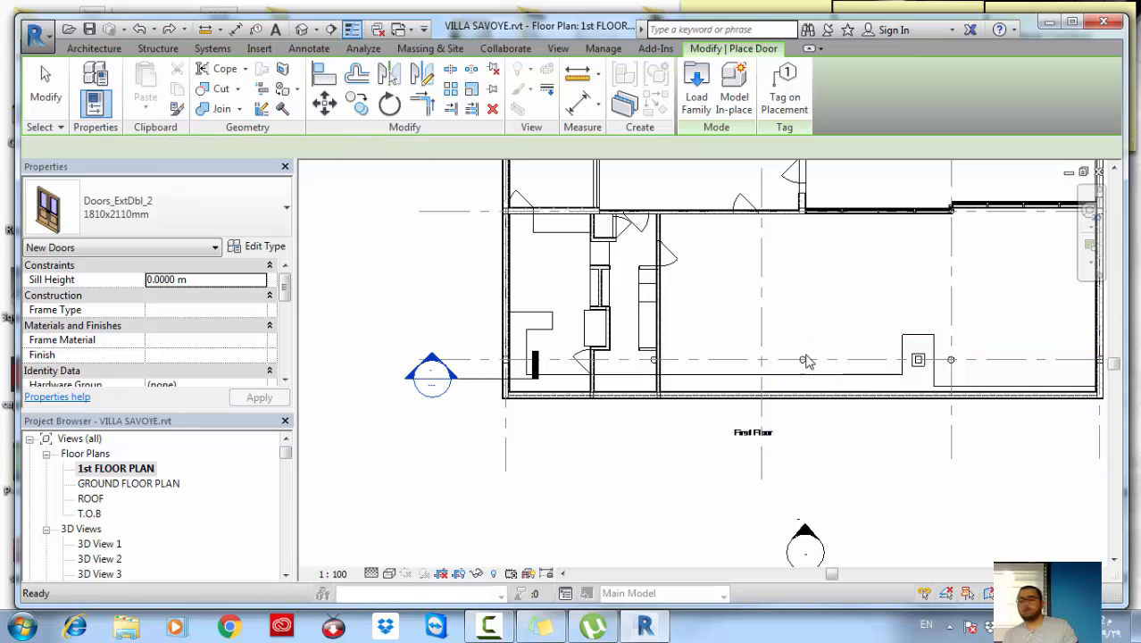
middle_drag(808, 361, 795, 412)
middle_drag(869, 259, 825, 294)
scroll(801, 296, up, 2)
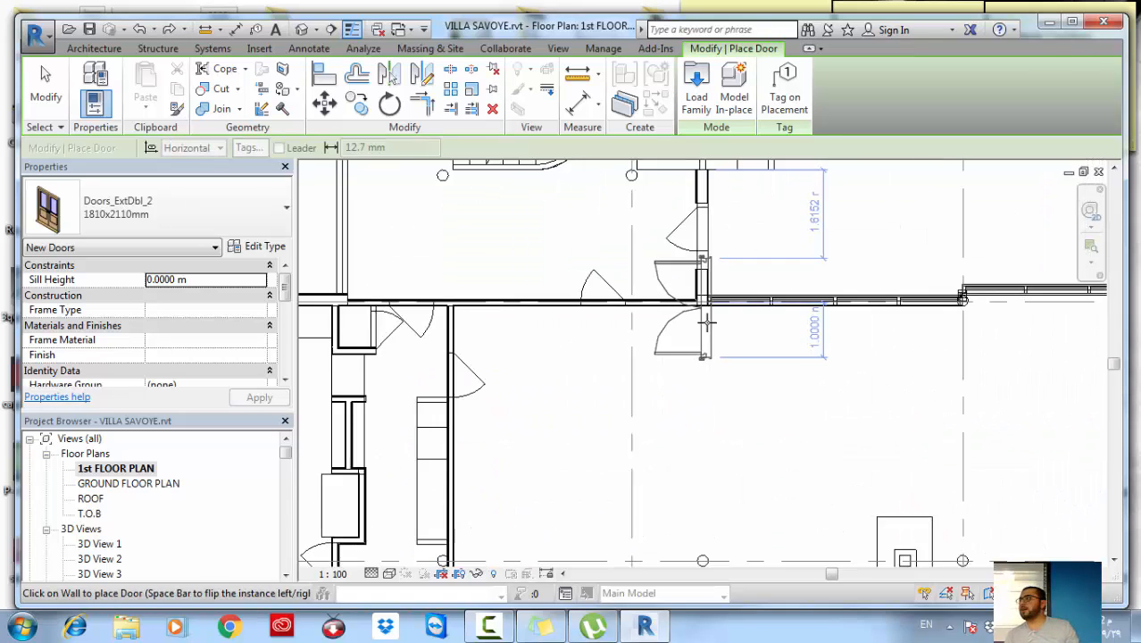
middle_drag(705, 264, 715, 367)
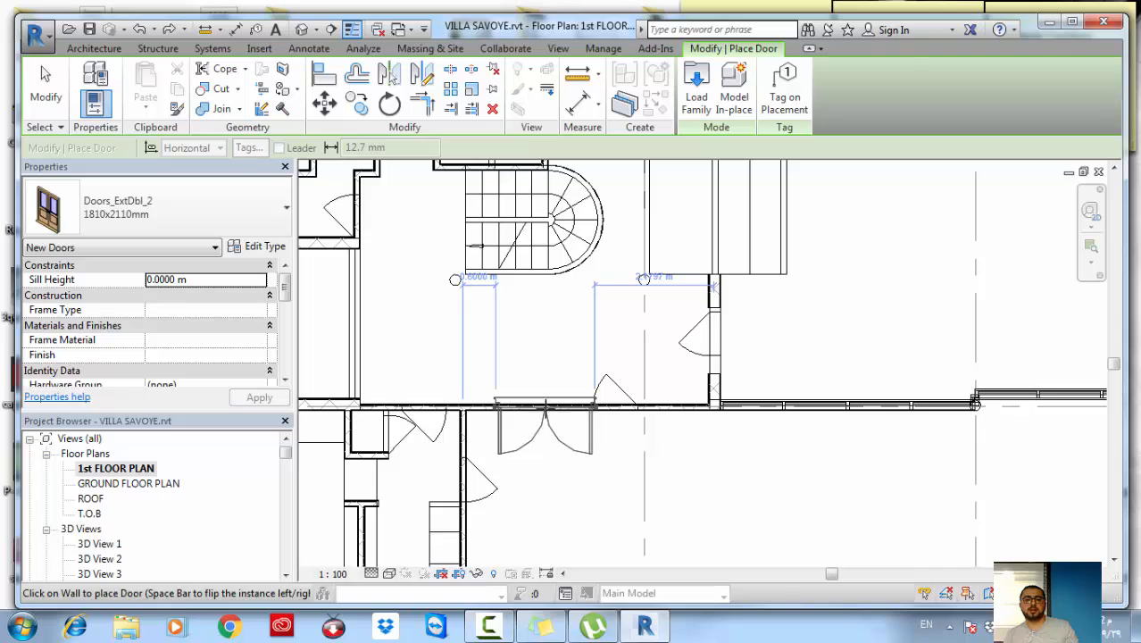
click(587, 461)
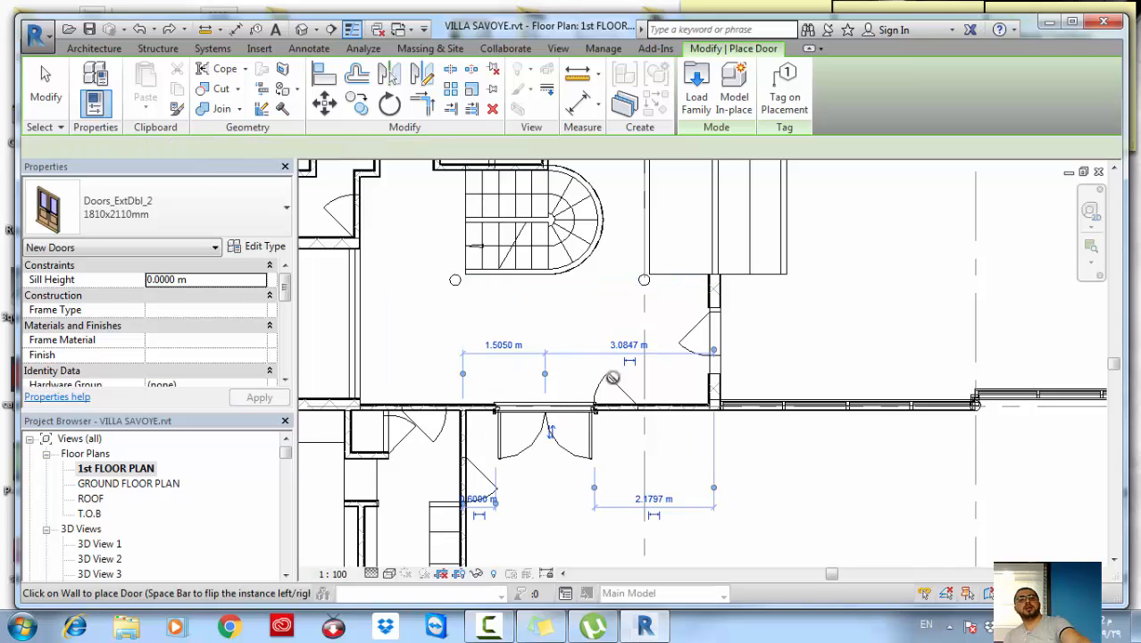
scroll(566, 420, up, 3)
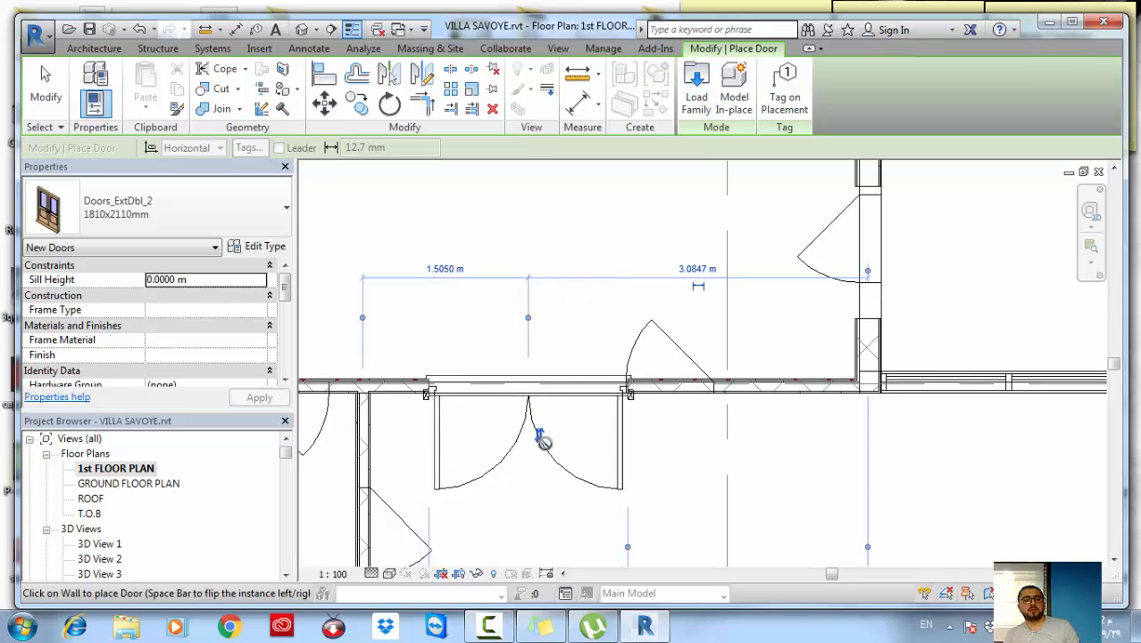
End door placement and flip the new double door's facing so its leaves swing toward the stair
key(Escape)
key(Escape)
click(546, 446)
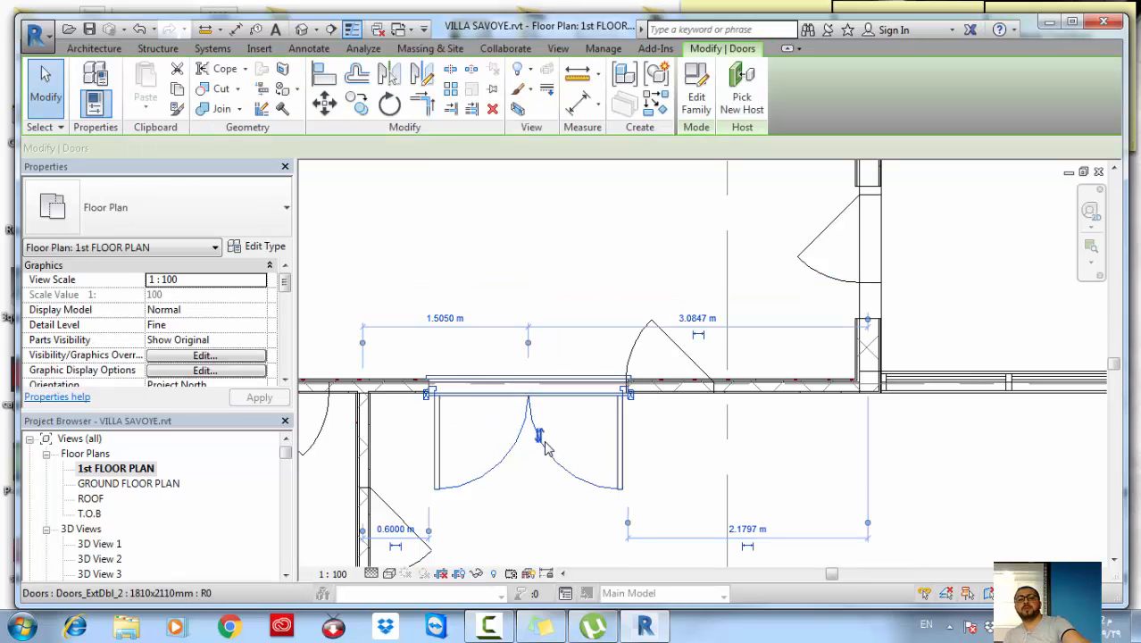
click(537, 437)
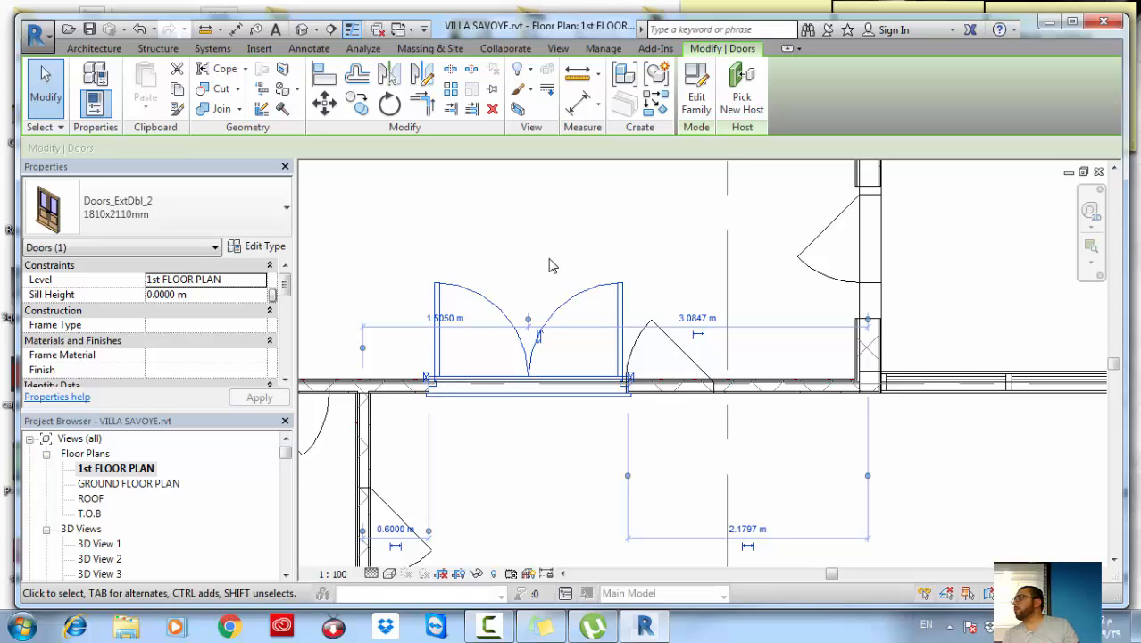
Start placing another door and try to select the M_Single-Flush 0915 x 2032mm type
scroll(601, 256, down, 1)
middle_drag(600, 256, 622, 373)
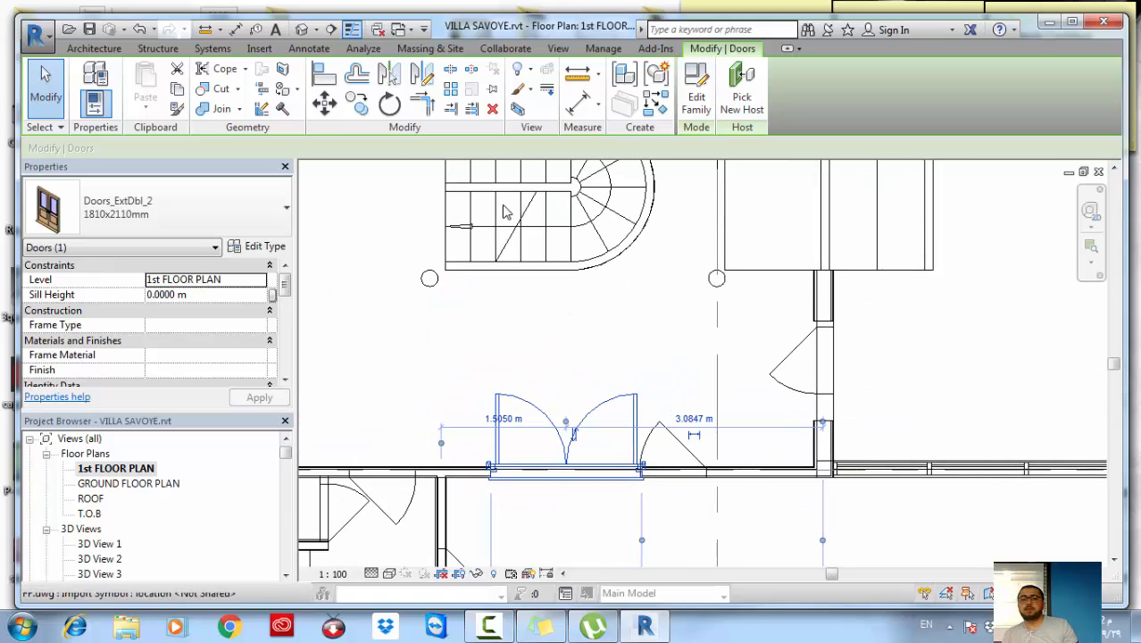
key(d)
key(r)
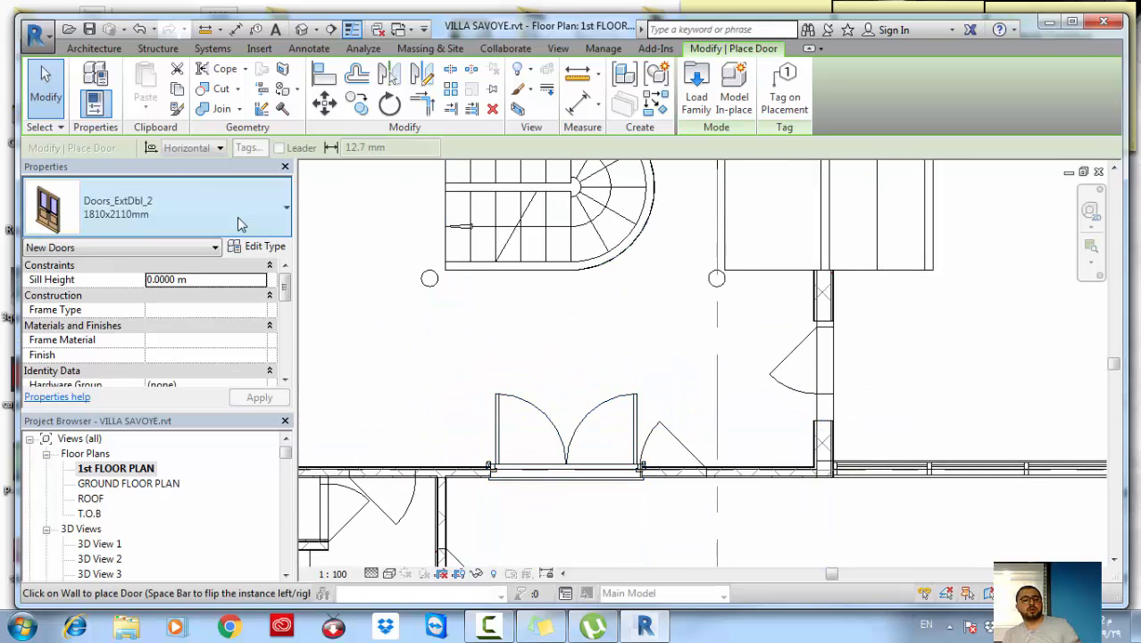
click(246, 214)
scroll(129, 393, down, 2)
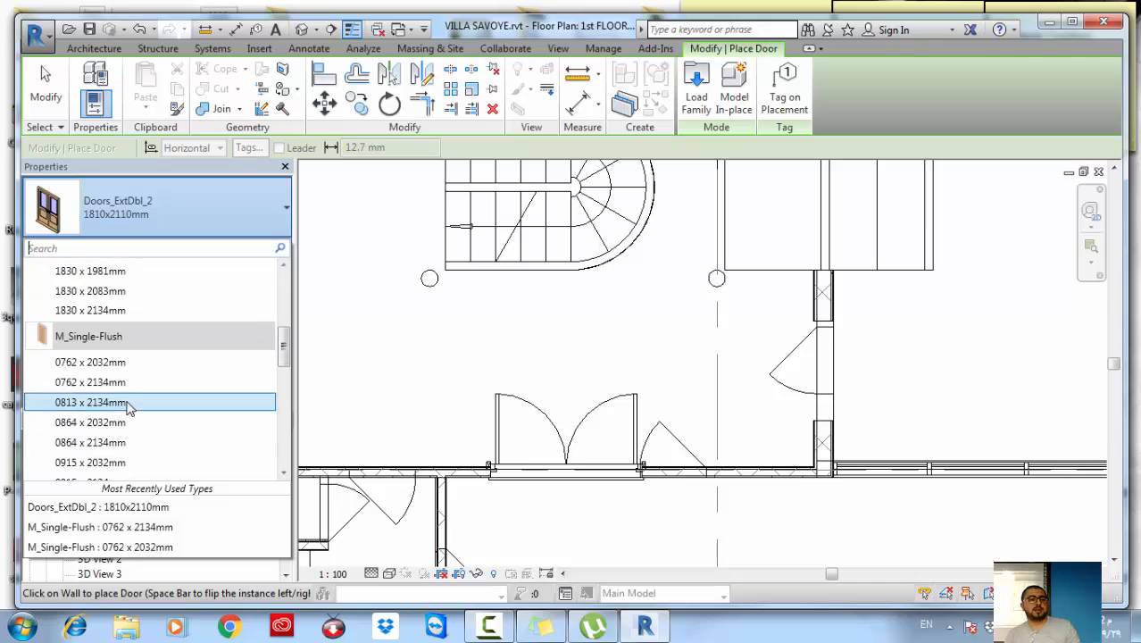
scroll(123, 423, down, 2)
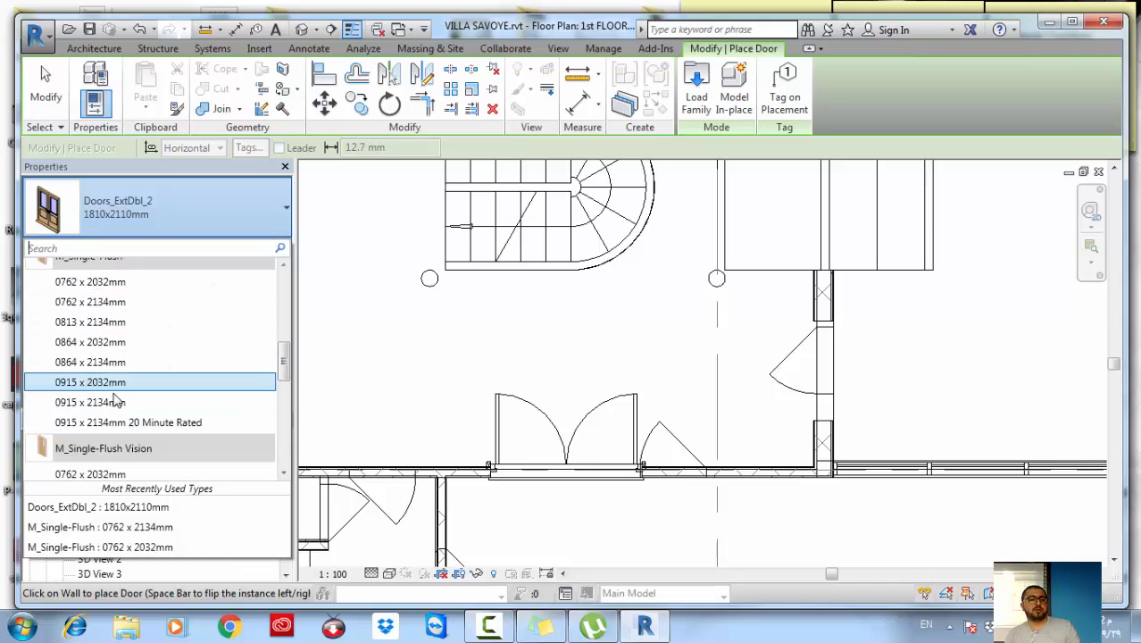
click(108, 382)
Place an M_Single-Flush 0762 x 2032mm door in the outer side wall of the upper room near the ramp, opening outward, about 1.96 m from the lower grid line
scroll(625, 526, down, 6)
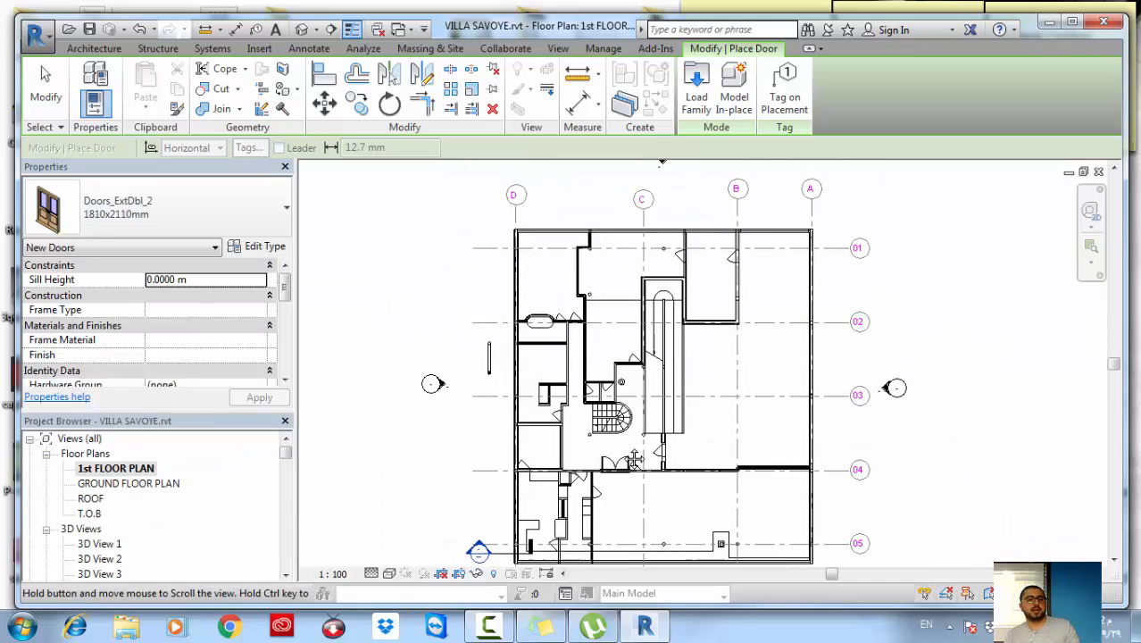
scroll(735, 336, up, 5)
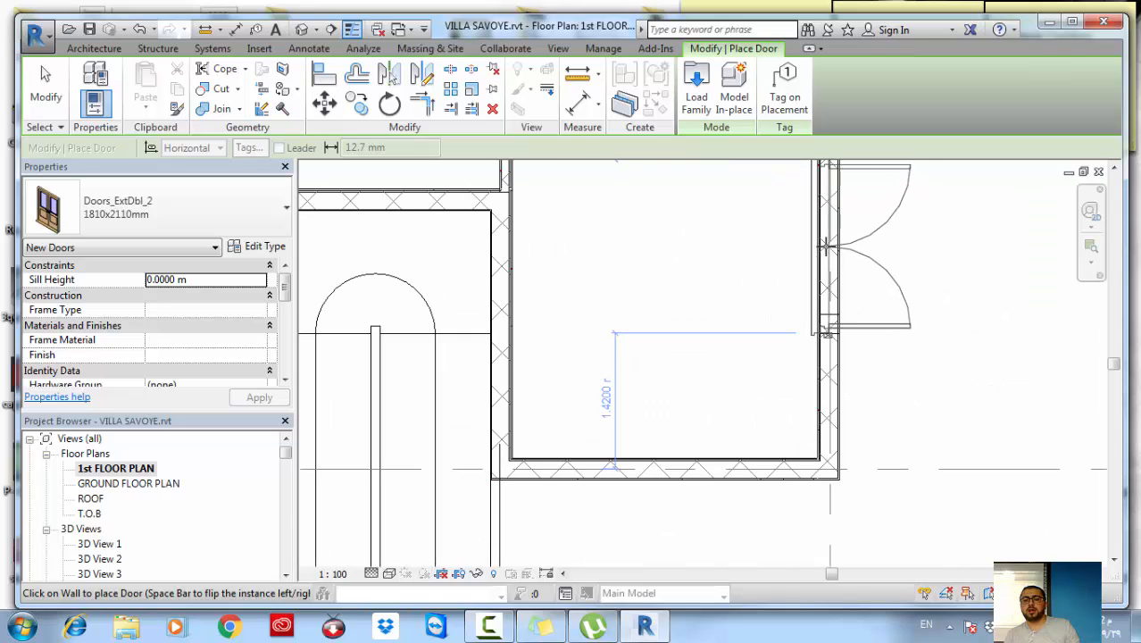
click(143, 210)
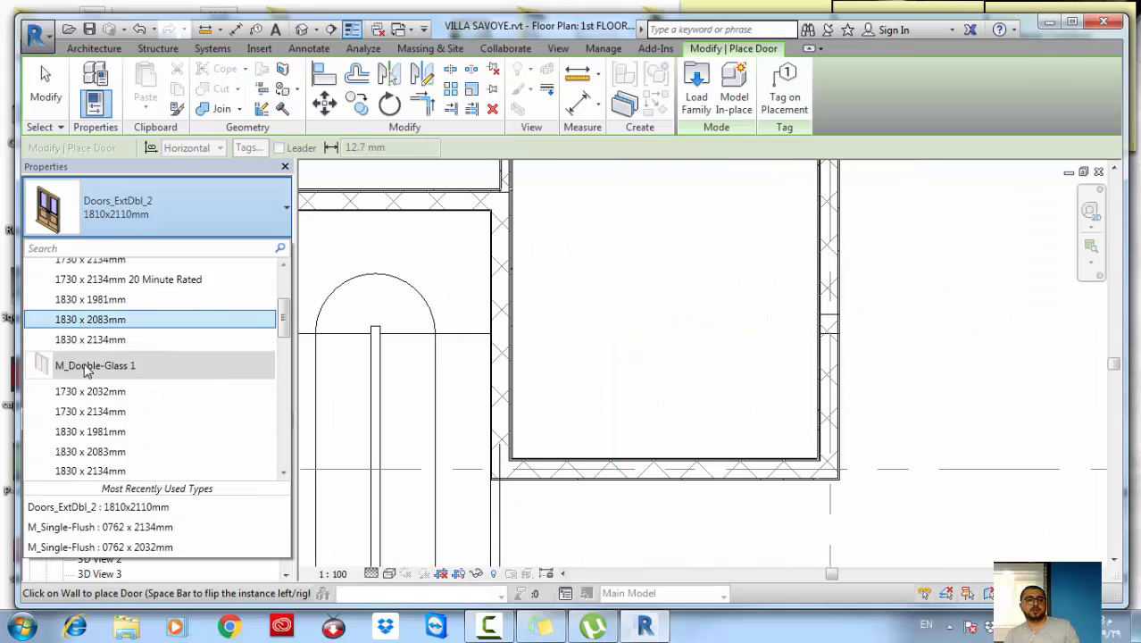
scroll(90, 384, up, 1)
click(97, 444)
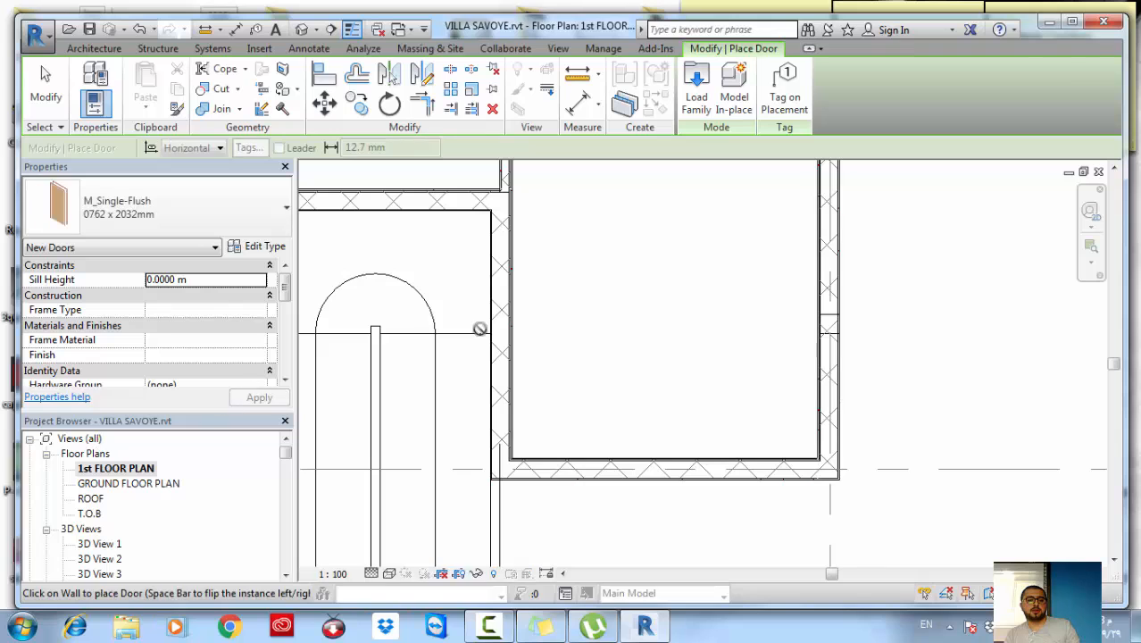
click(830, 244)
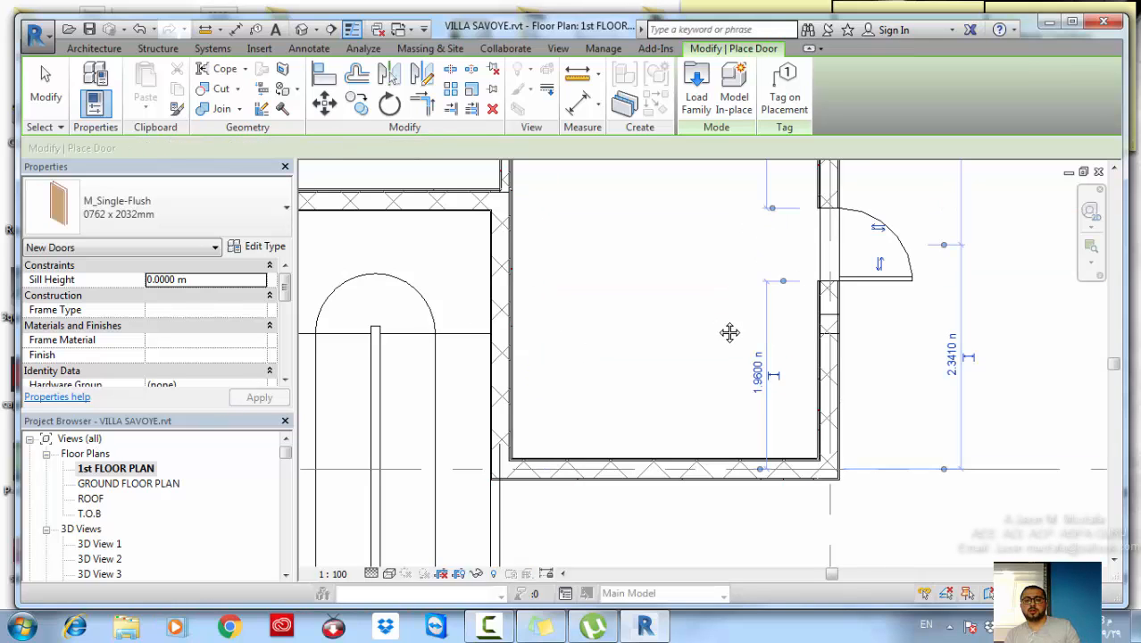
middle_drag(728, 330, 708, 356)
key(Escape)
key(Escape)
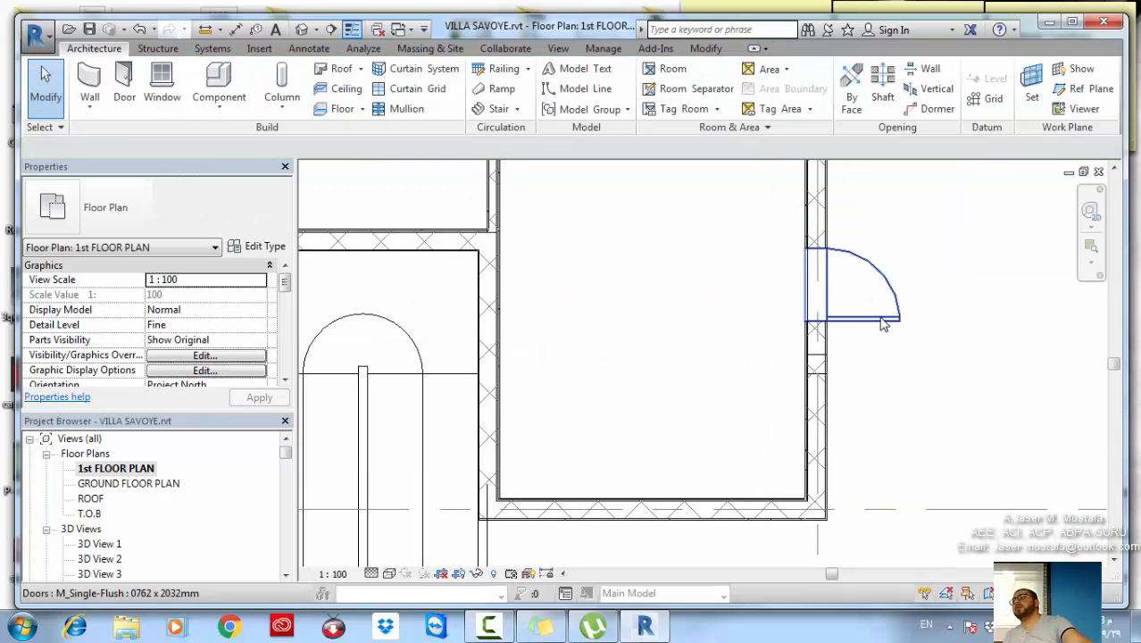
Try flipping the new single door's hand and facing, and return it to its original outward swing
click(882, 316)
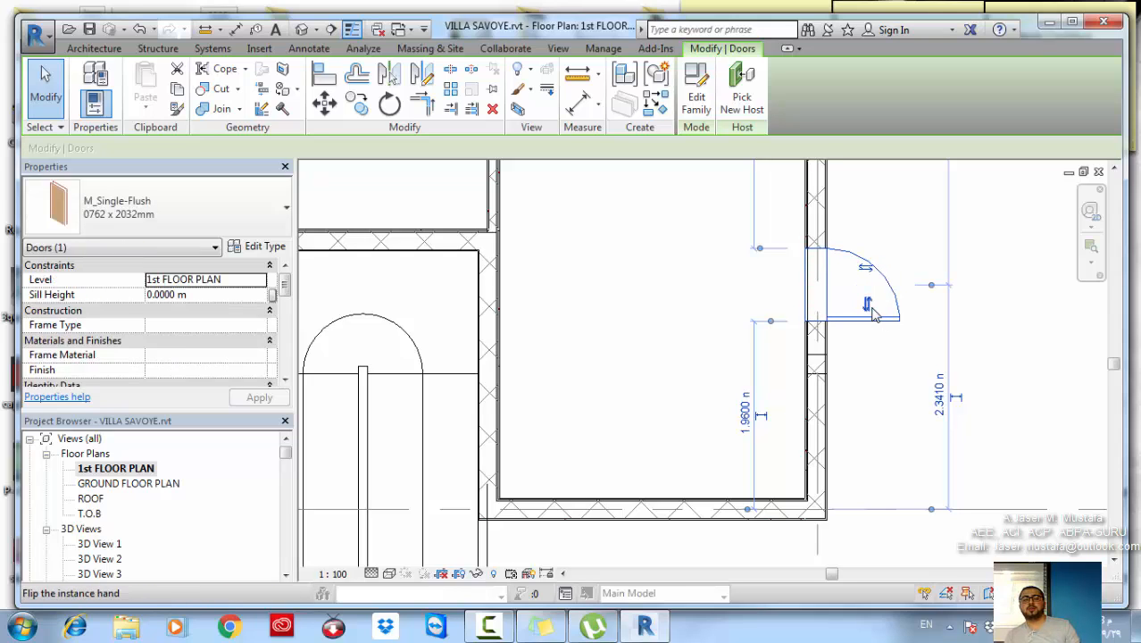
click(867, 304)
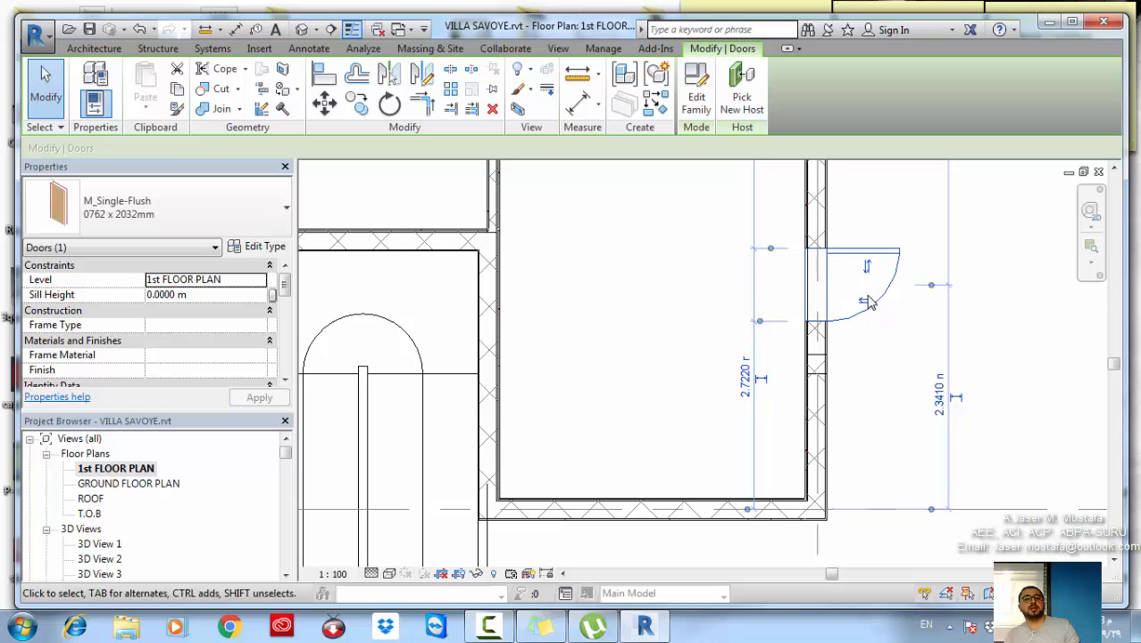
click(867, 303)
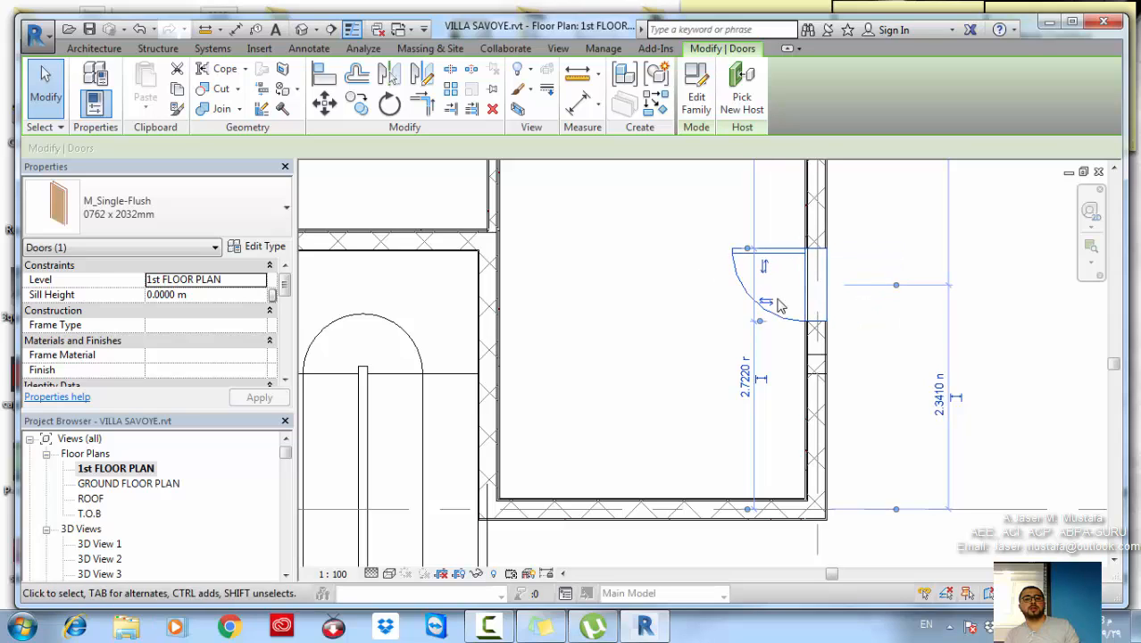
click(768, 304)
click(866, 304)
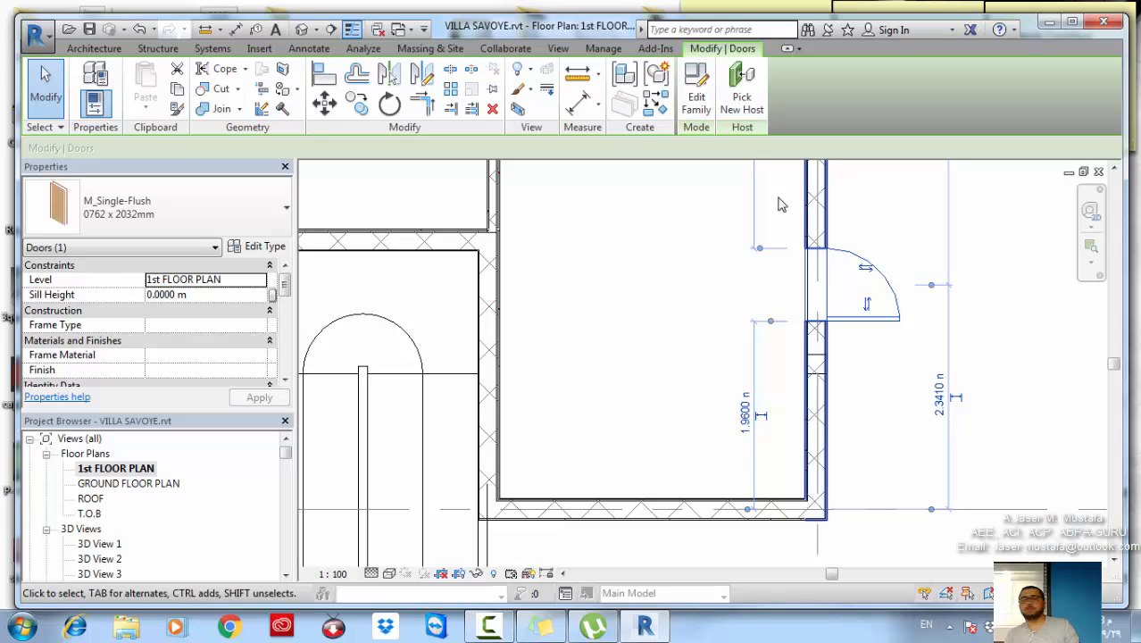
Open the single door's type properties and examine the graphics settings of its Door - Panel material
click(265, 248)
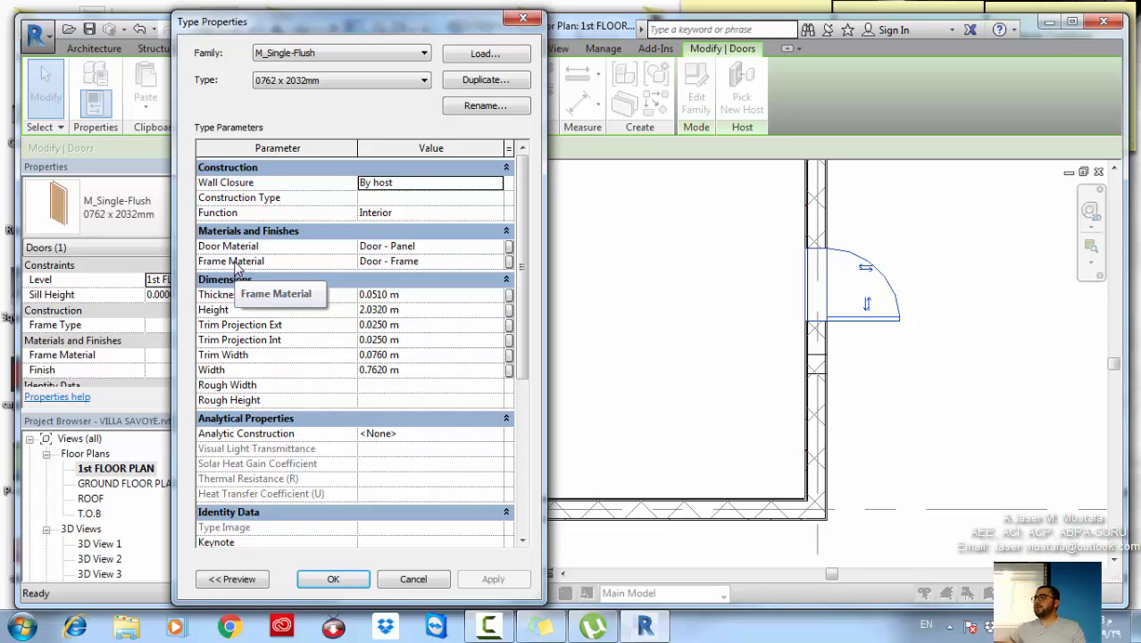
click(501, 248)
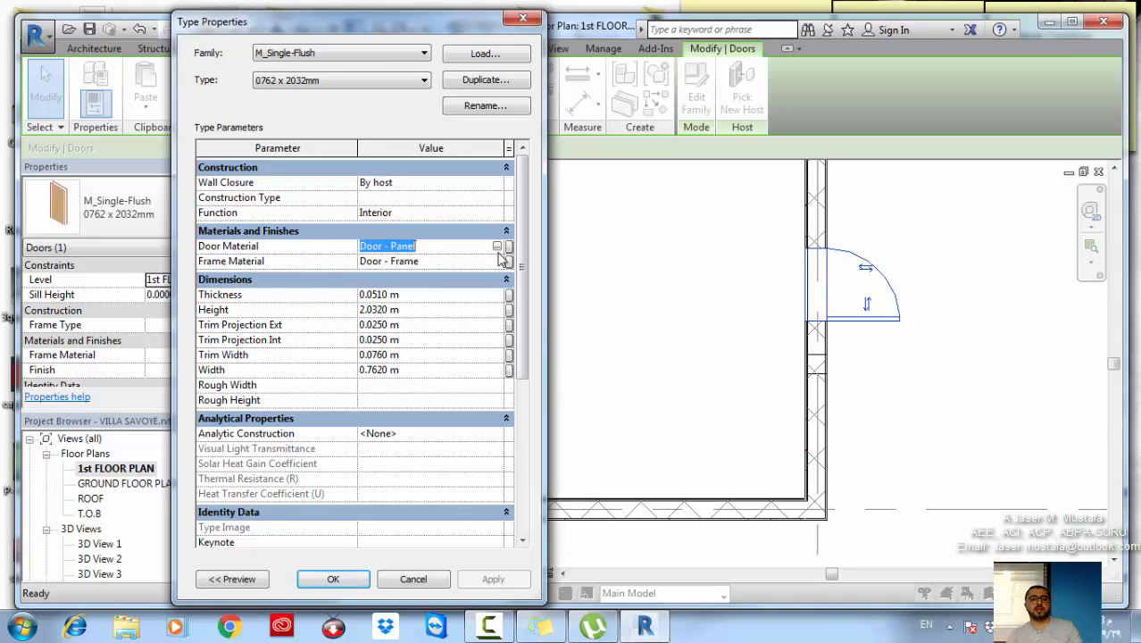
click(498, 247)
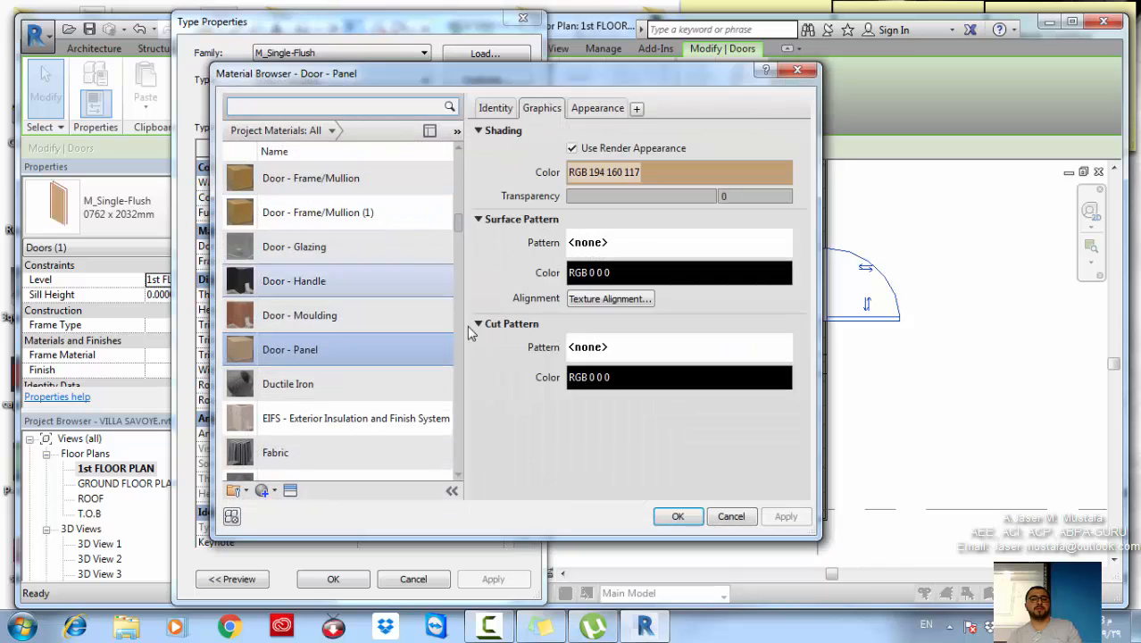
click(684, 518)
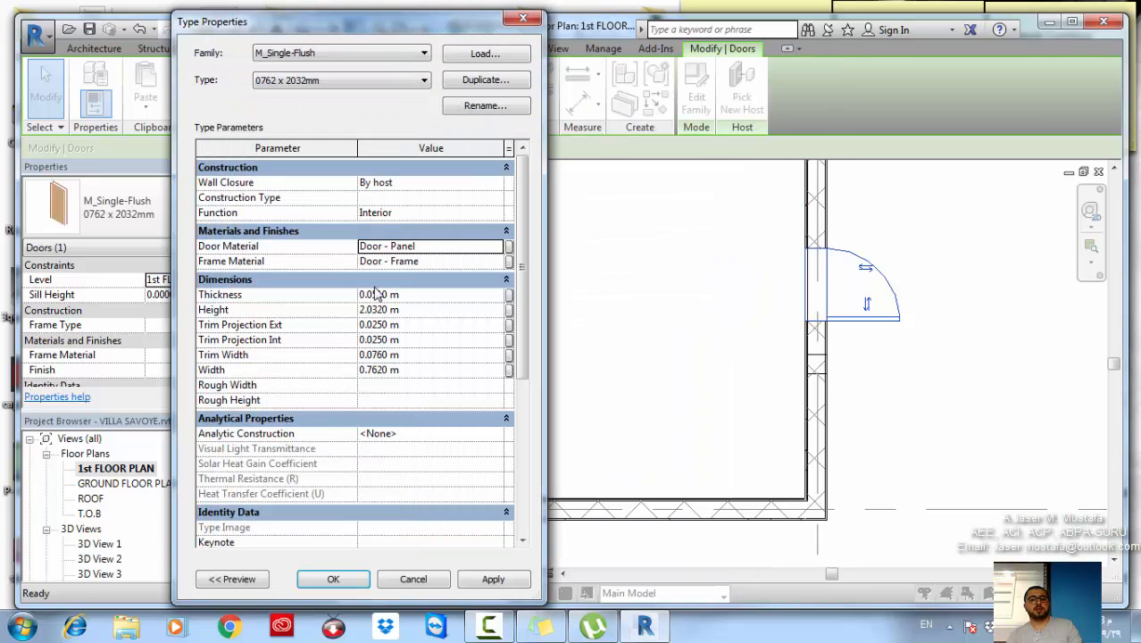
Review the door type's dimensions from Thickness through Width and its identity data, and close the type properties
click(420, 297)
key(Tab)
key(Tab)
key(Tab)
key(Tab)
key(Tab)
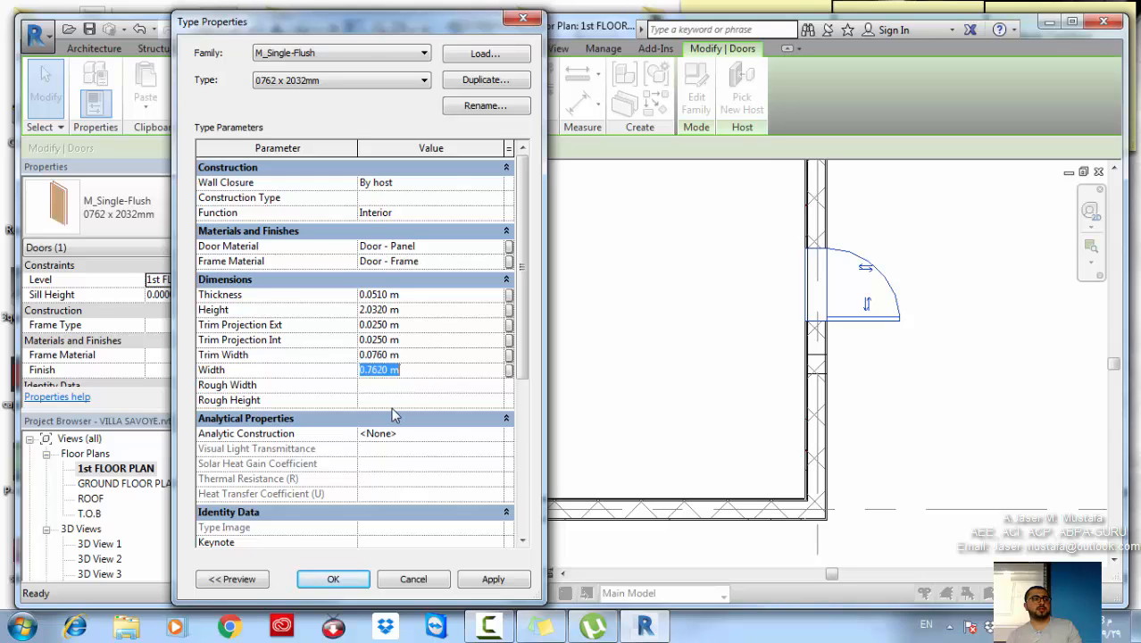
scroll(511, 451, down, 4)
scroll(511, 452, down, 2)
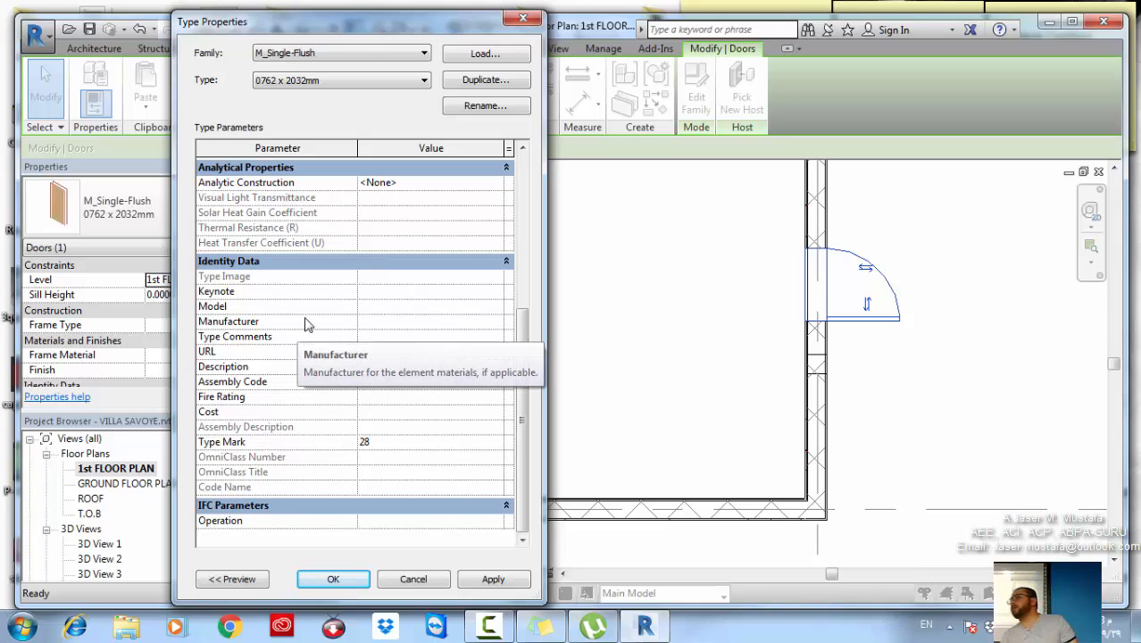
click(336, 581)
scroll(732, 398, down, 3)
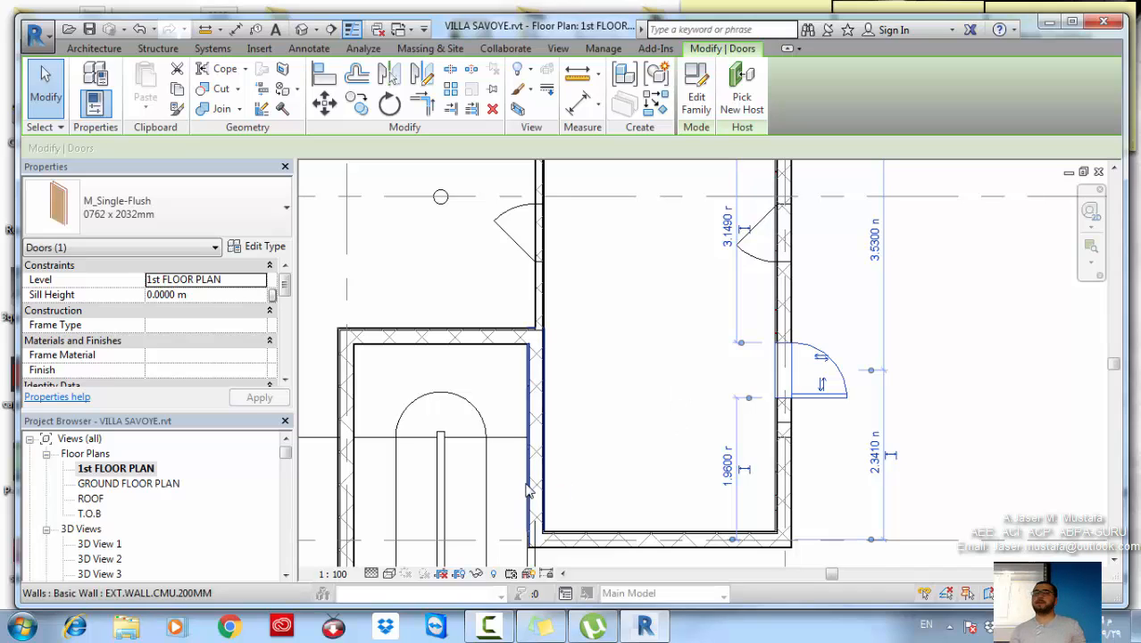
click(152, 226)
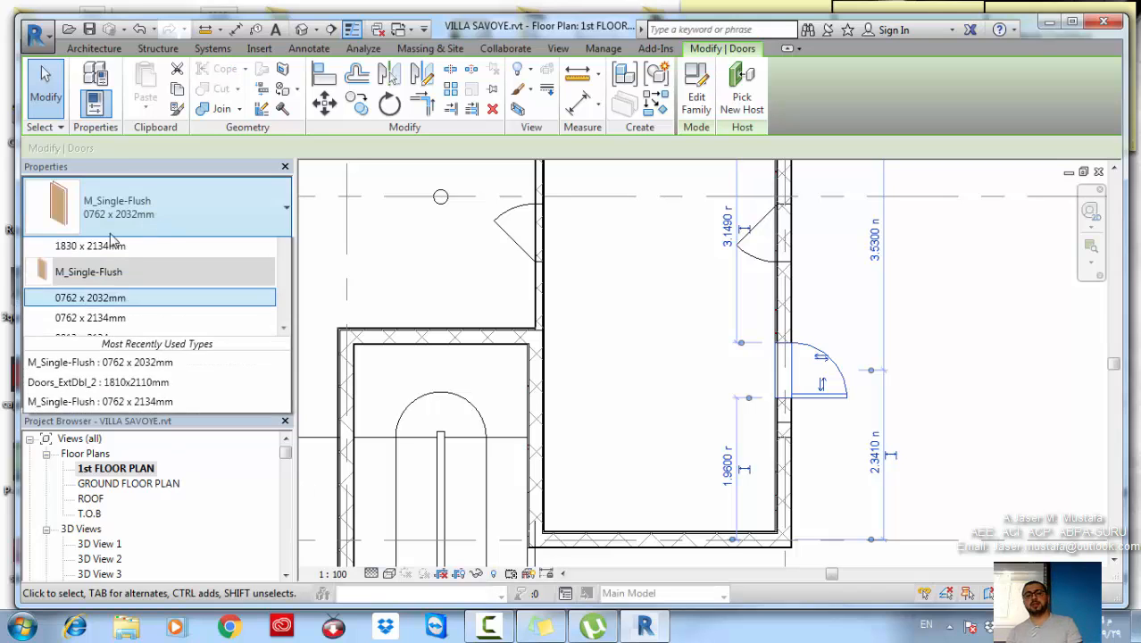
click(140, 214)
click(140, 215)
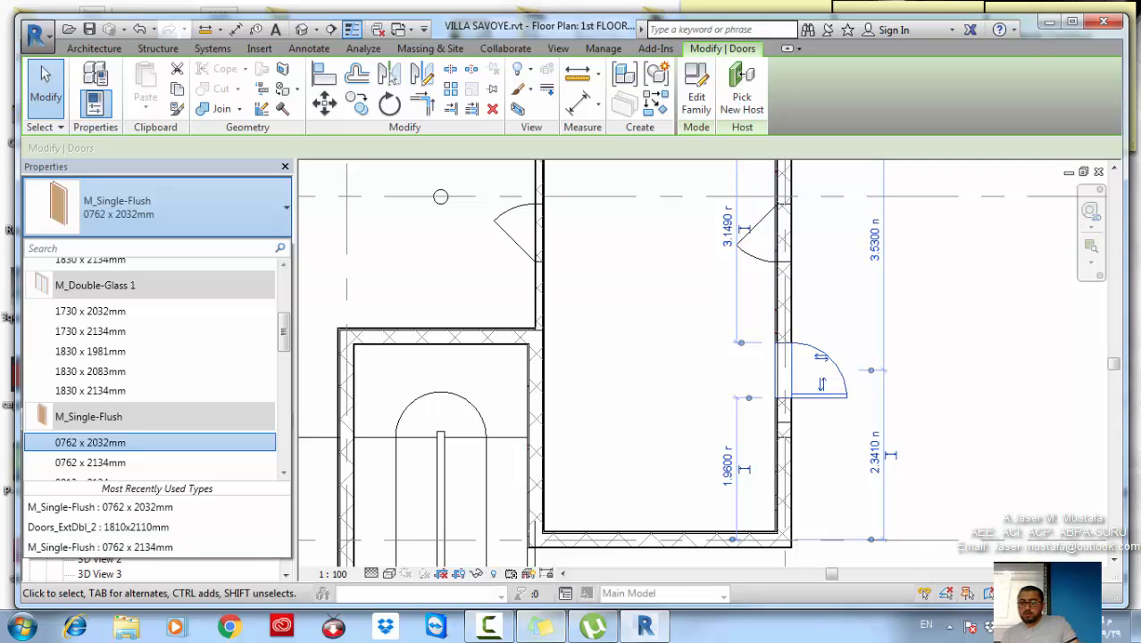
click(1004, 628)
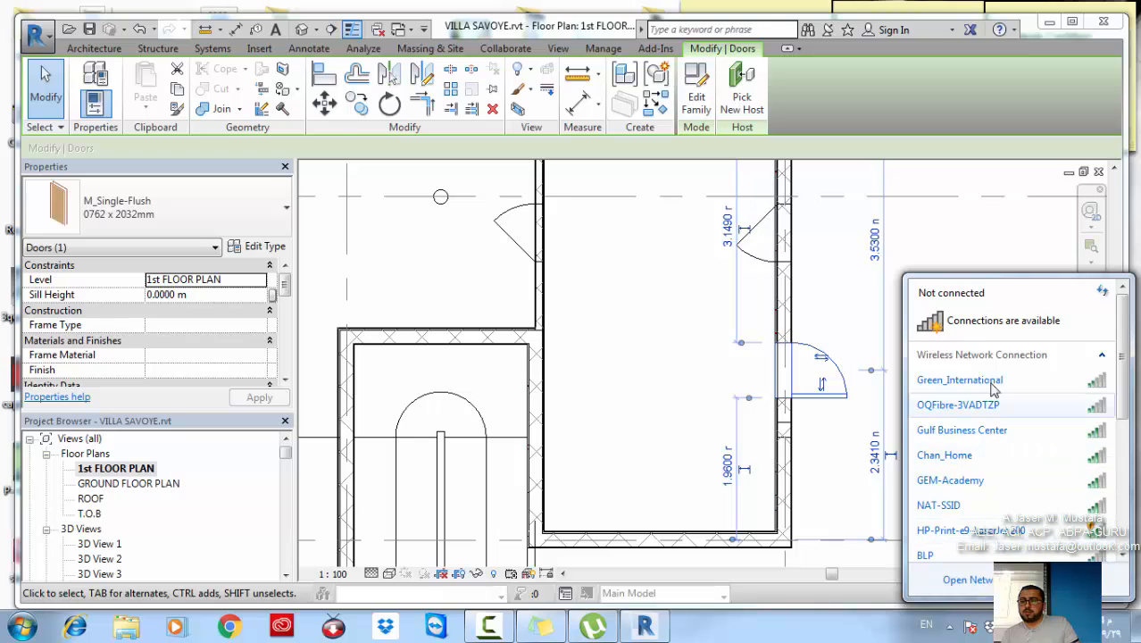
click(602, 32)
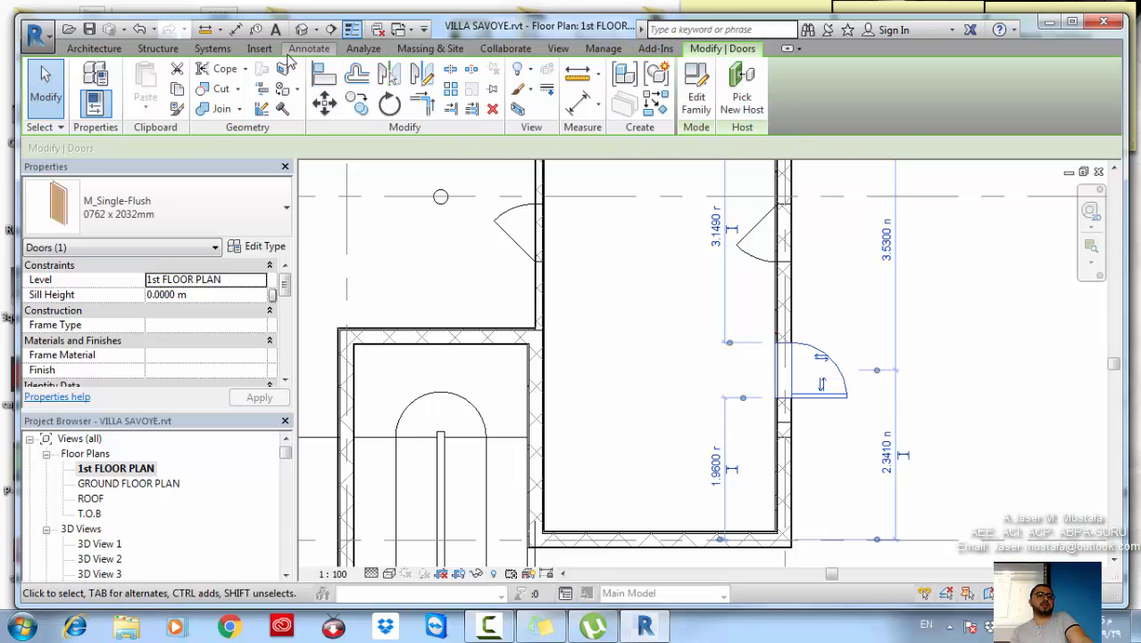
Search Autodesk Seek for "SINGLE DOOR", check the page opened in the browser, and return to the Revit floor plan
click(259, 48)
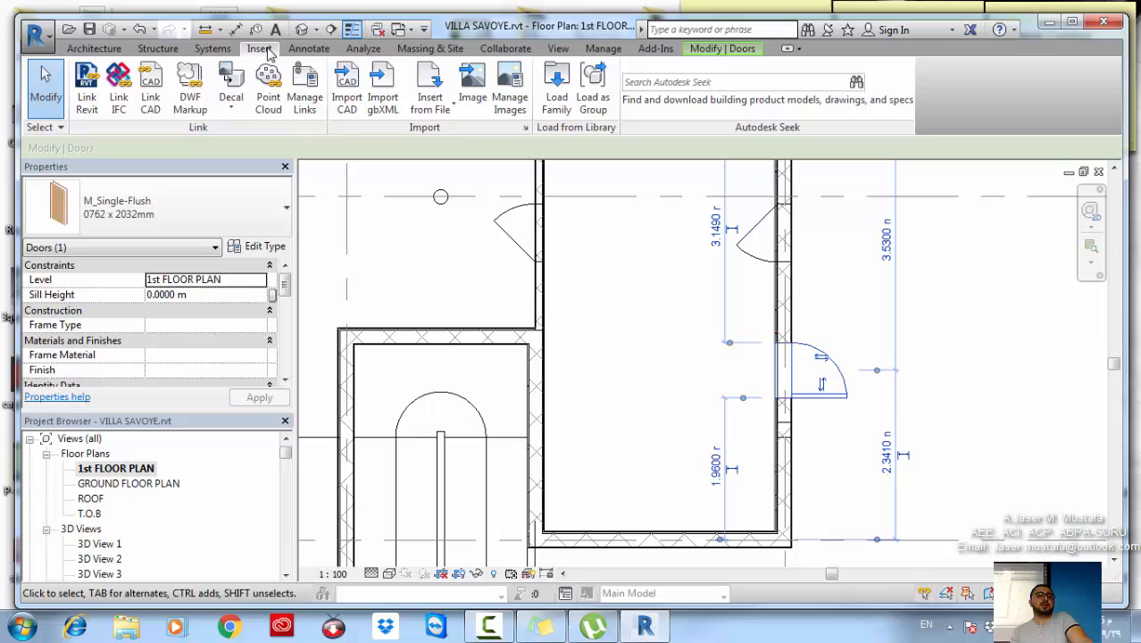
click(688, 83)
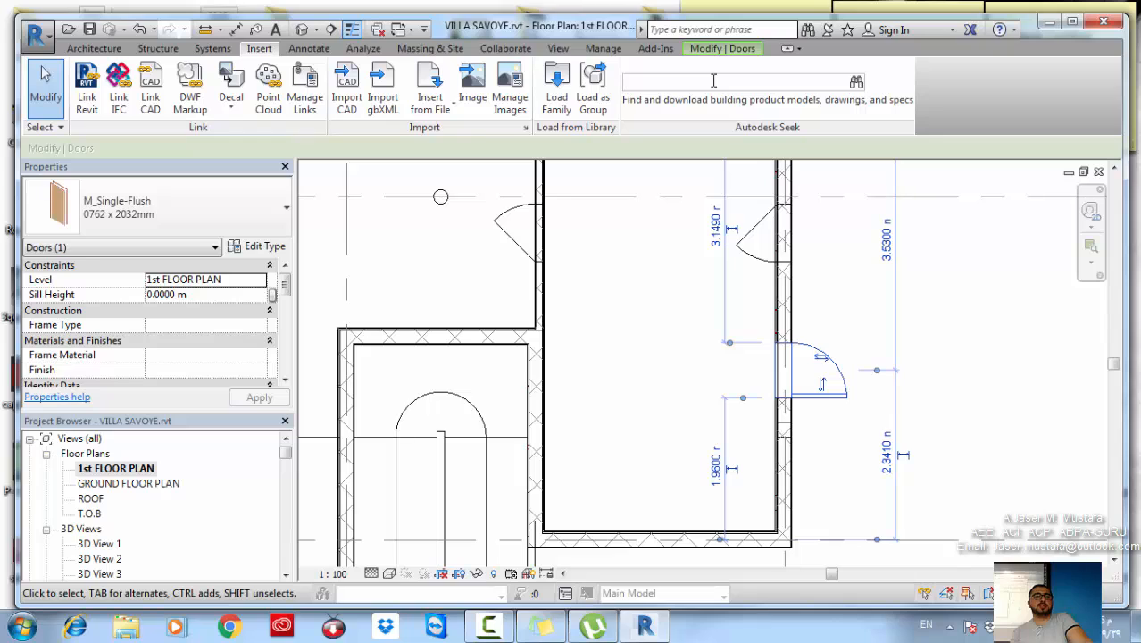
text(DOOR)
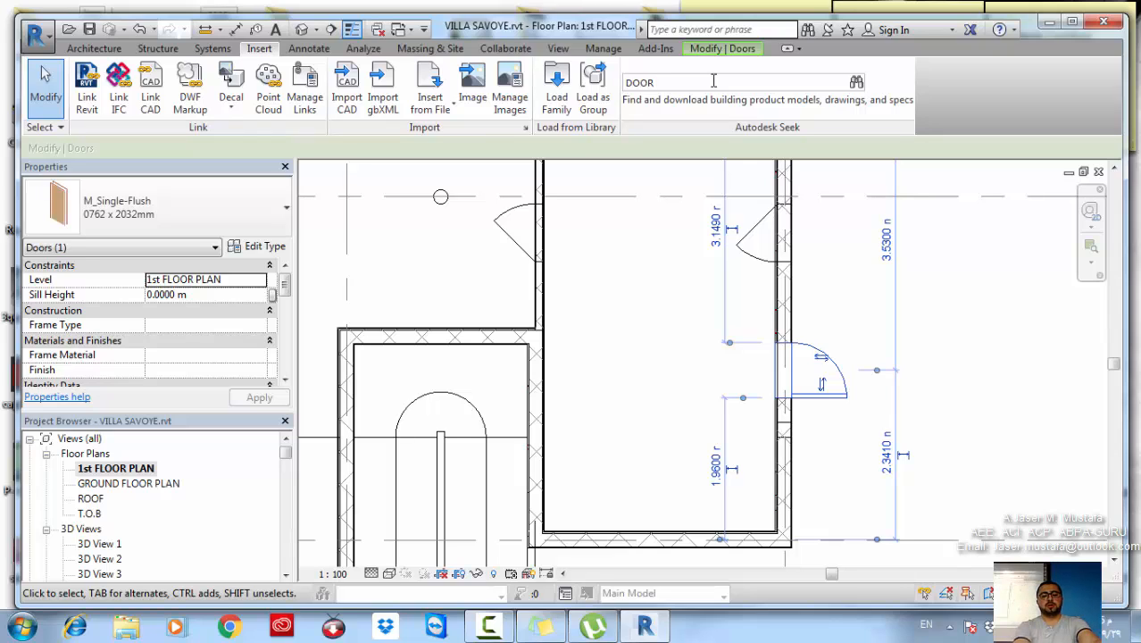
key(BackSpace)
key(BackSpace)
key(BackSpace)
key(BackSpace)
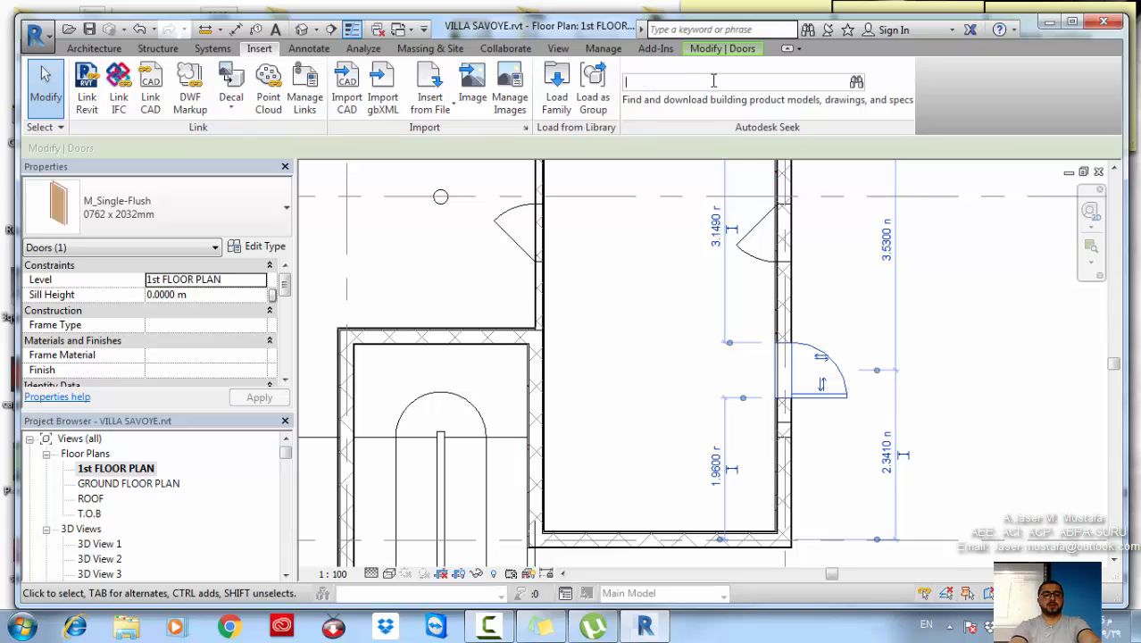
text(SINGLE DOOR)
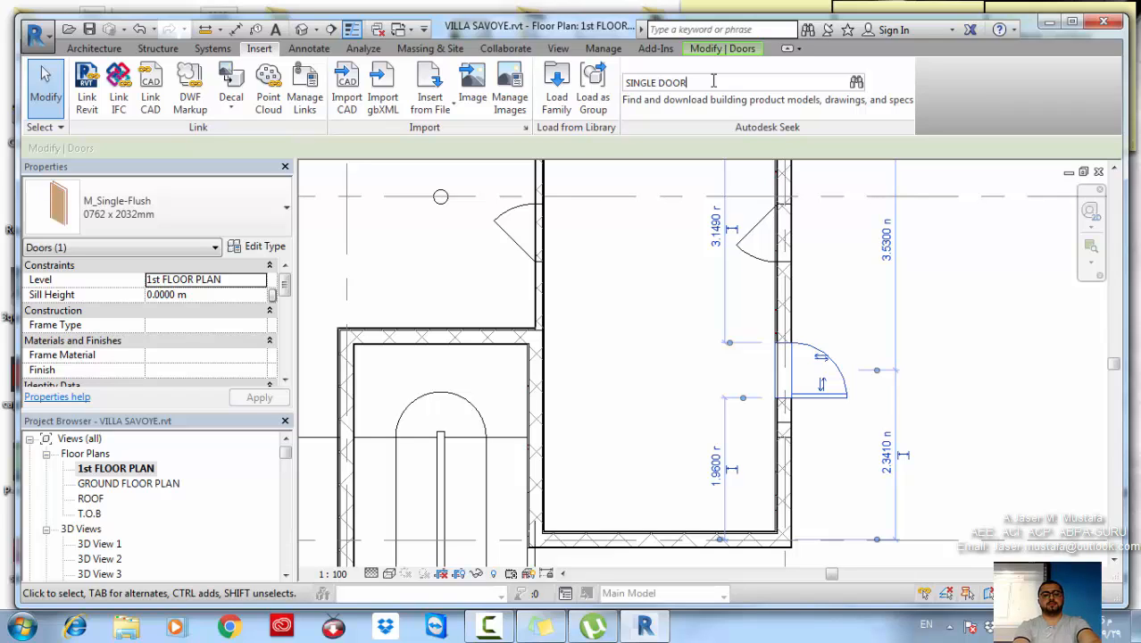
click(856, 81)
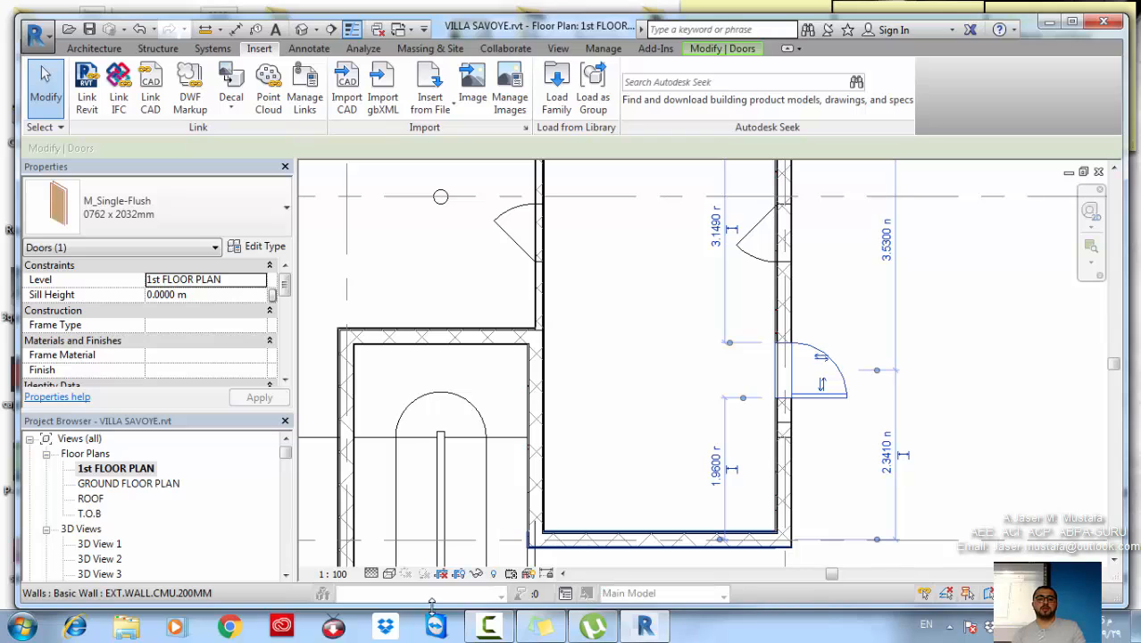
click(246, 630)
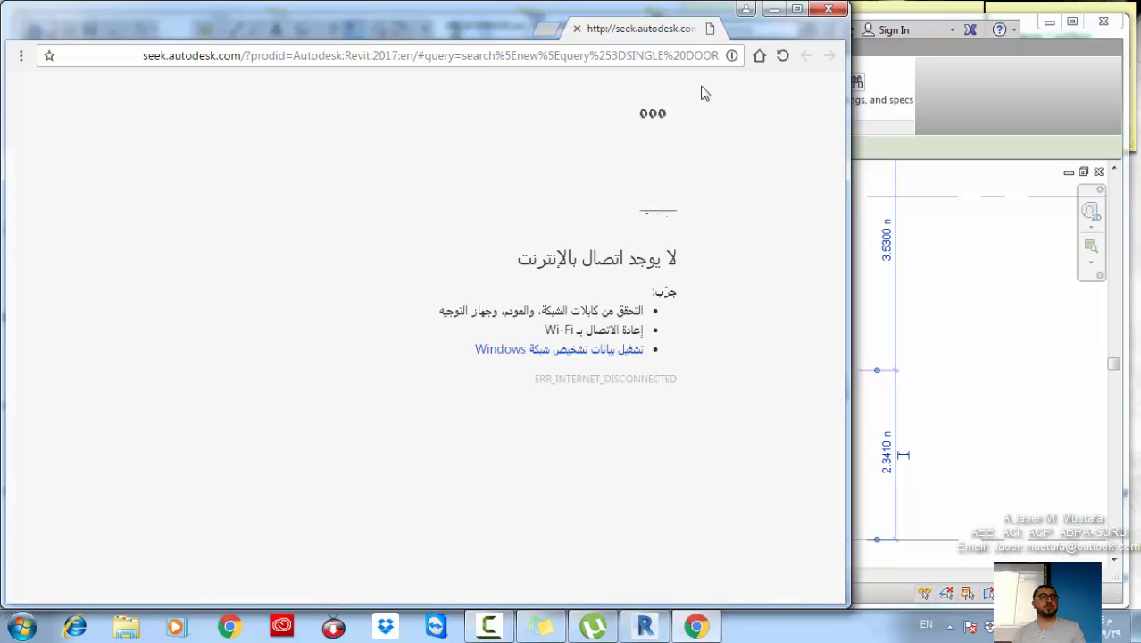
click(770, 10)
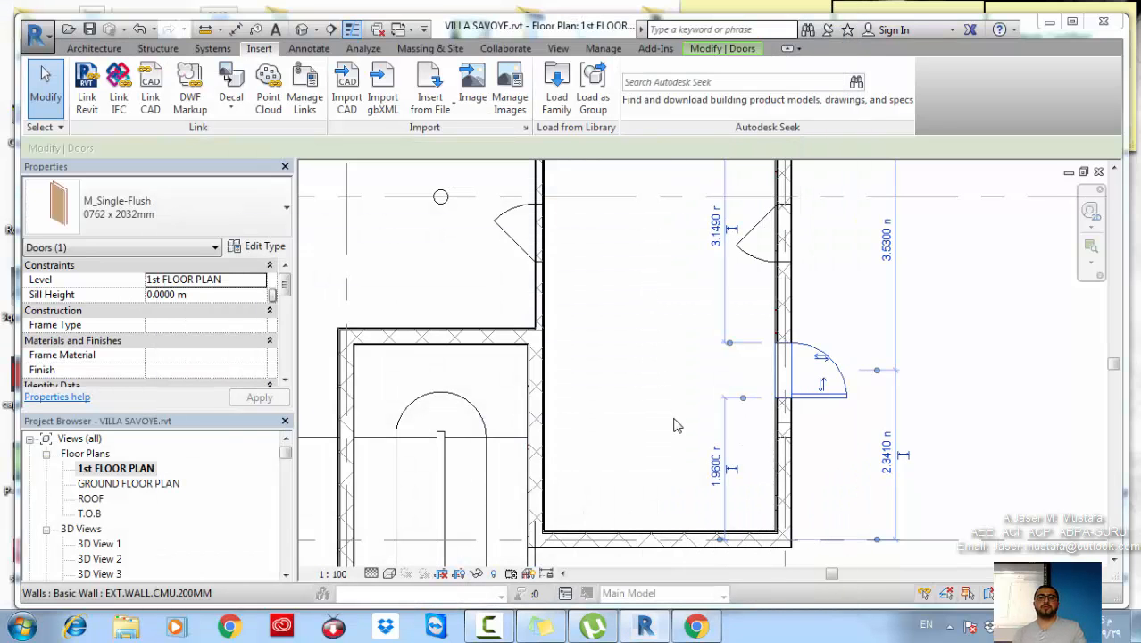
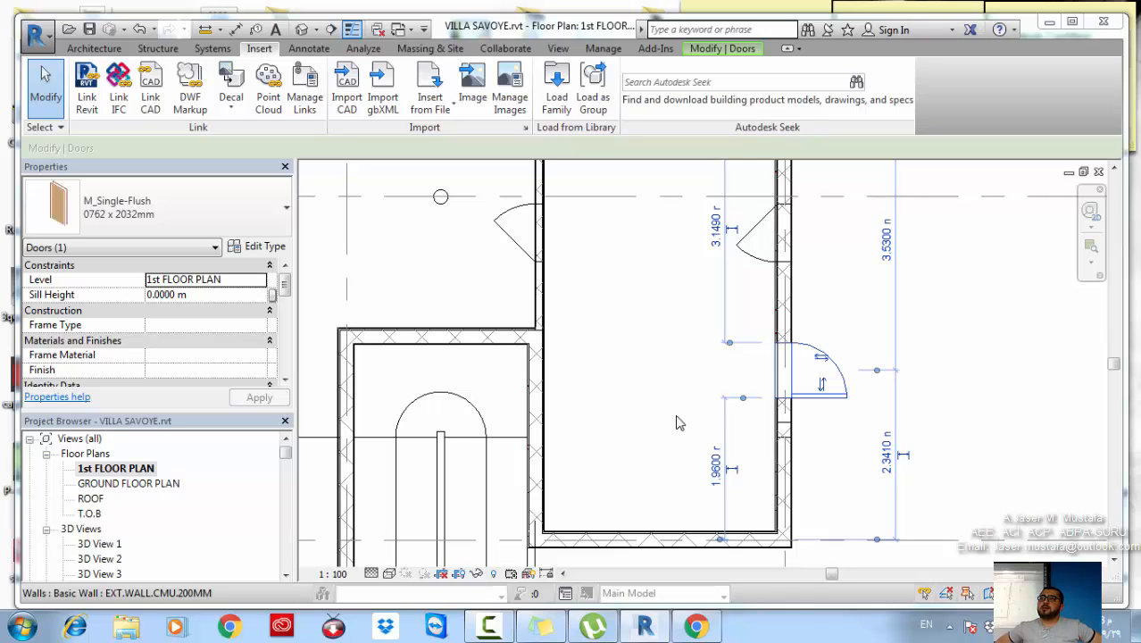
Start placing a window and open the Windows folder of the UK metric library to load a family
scroll(591, 313, down, 4)
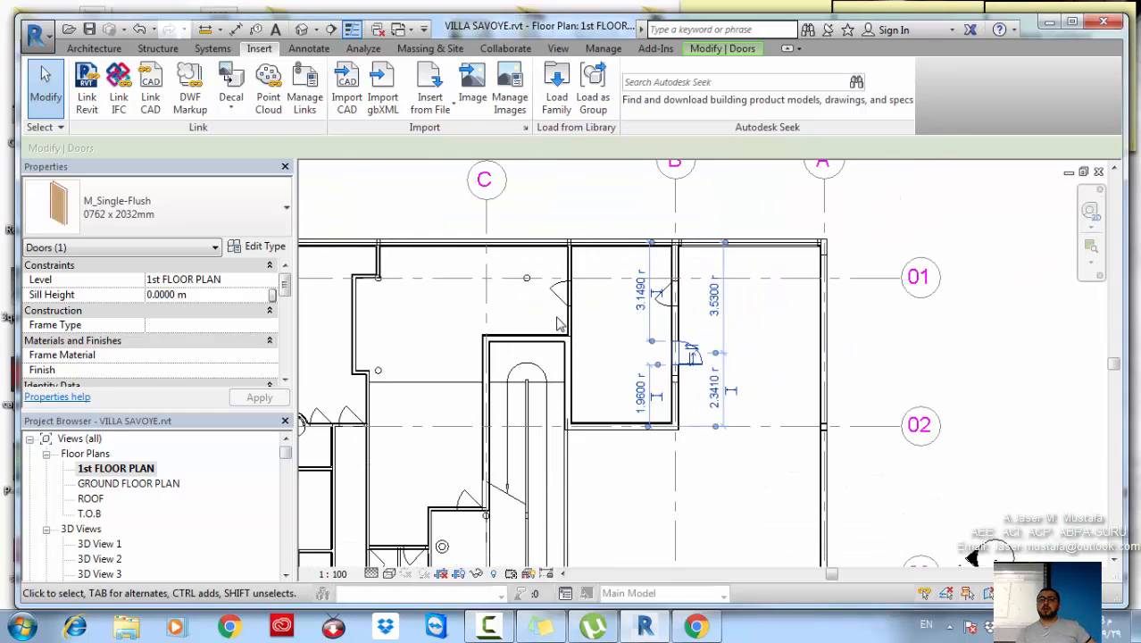
middle_drag(543, 293, 575, 318)
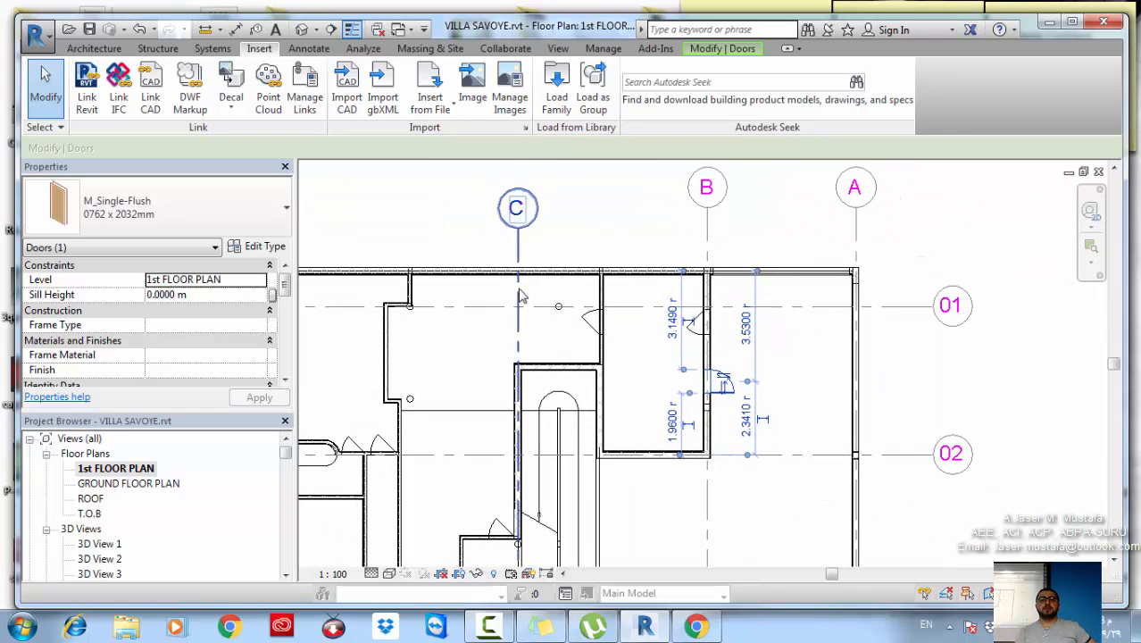
middle_drag(522, 292, 558, 291)
click(94, 48)
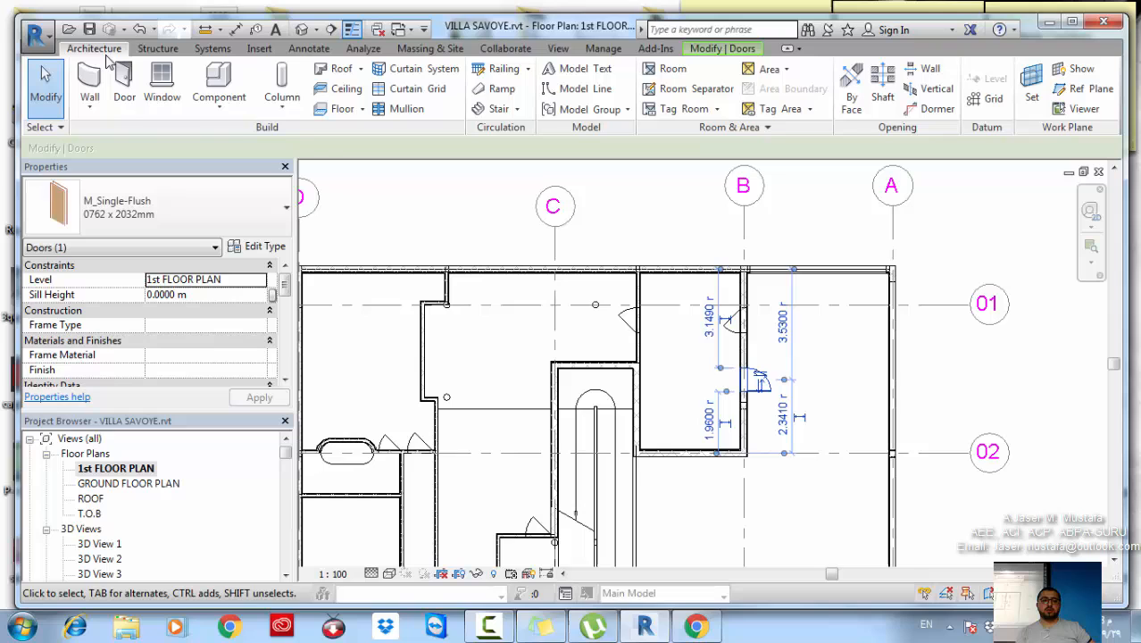
click(161, 85)
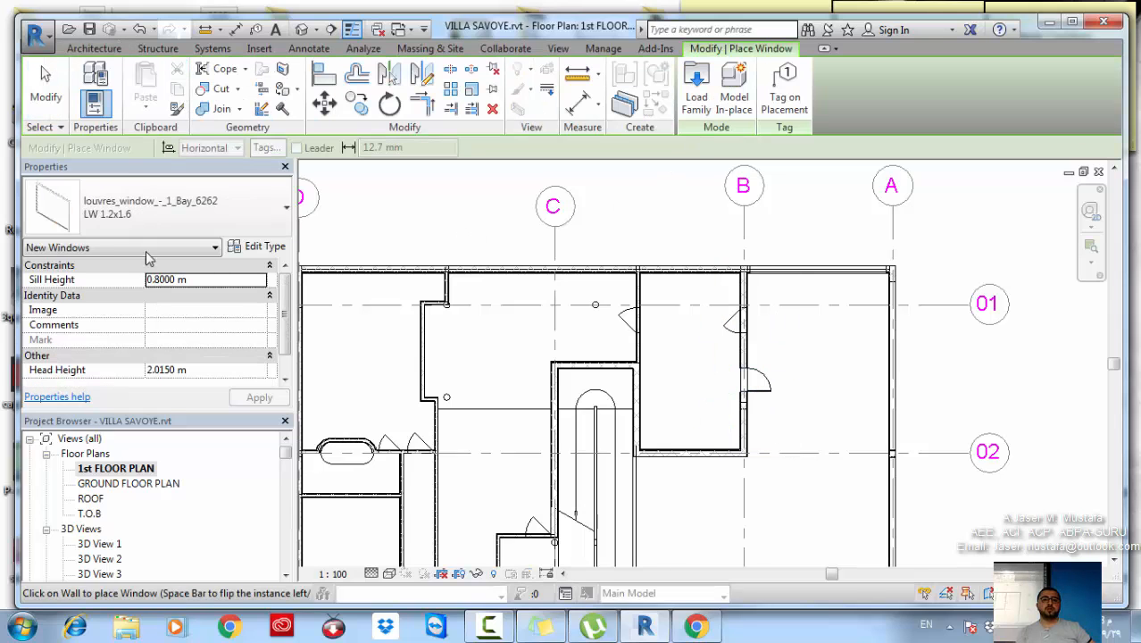
click(147, 207)
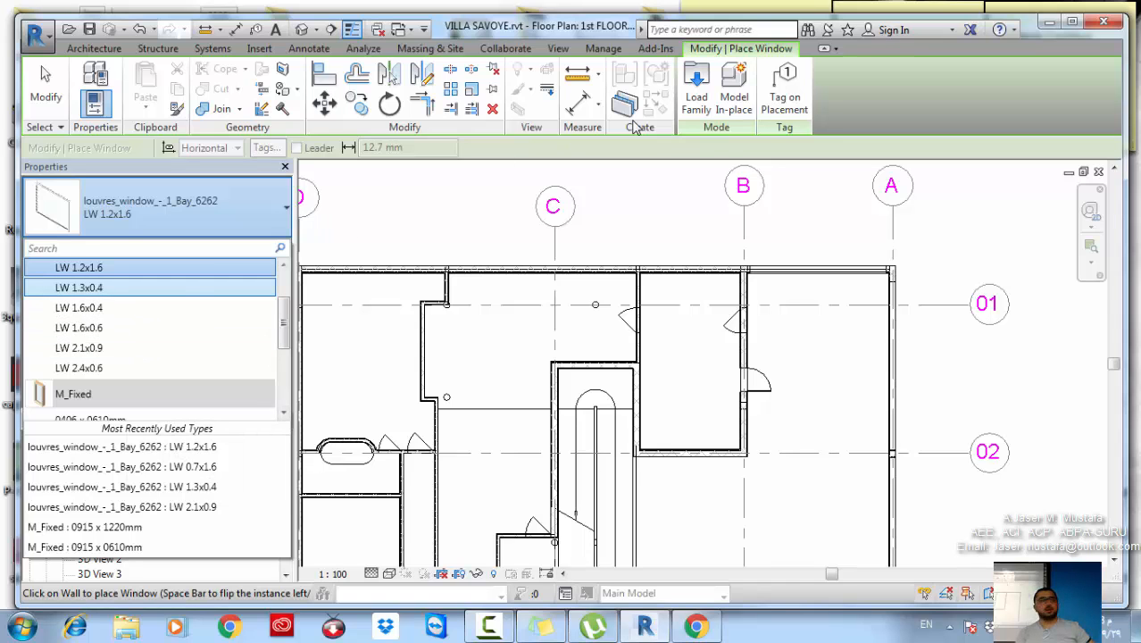
click(696, 96)
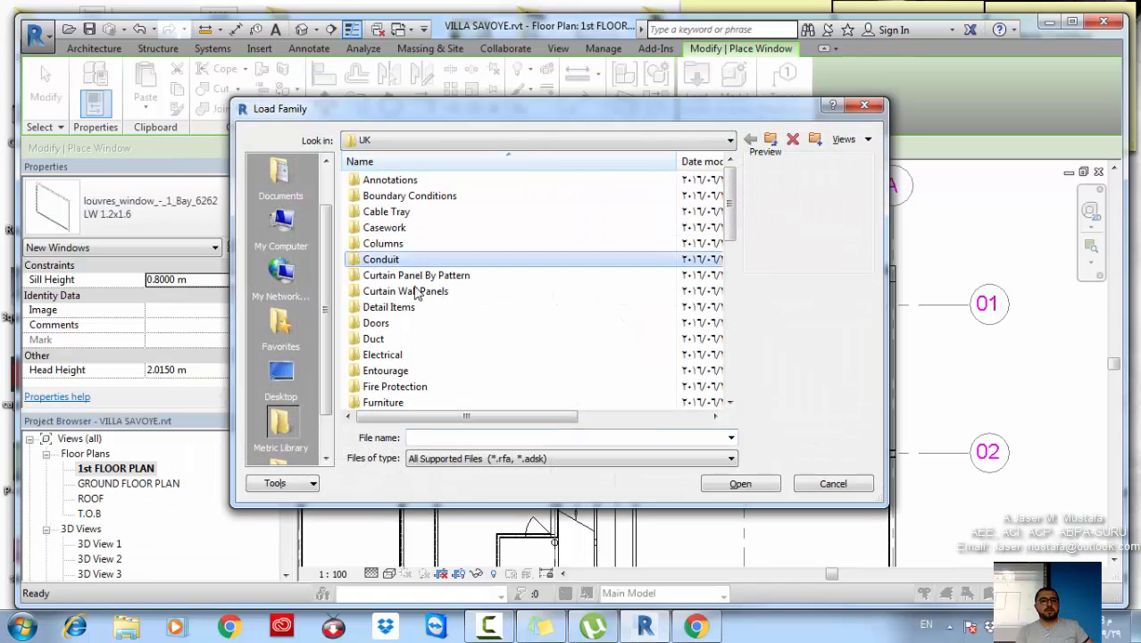
scroll(411, 295, down, 2)
scroll(400, 347, down, 1)
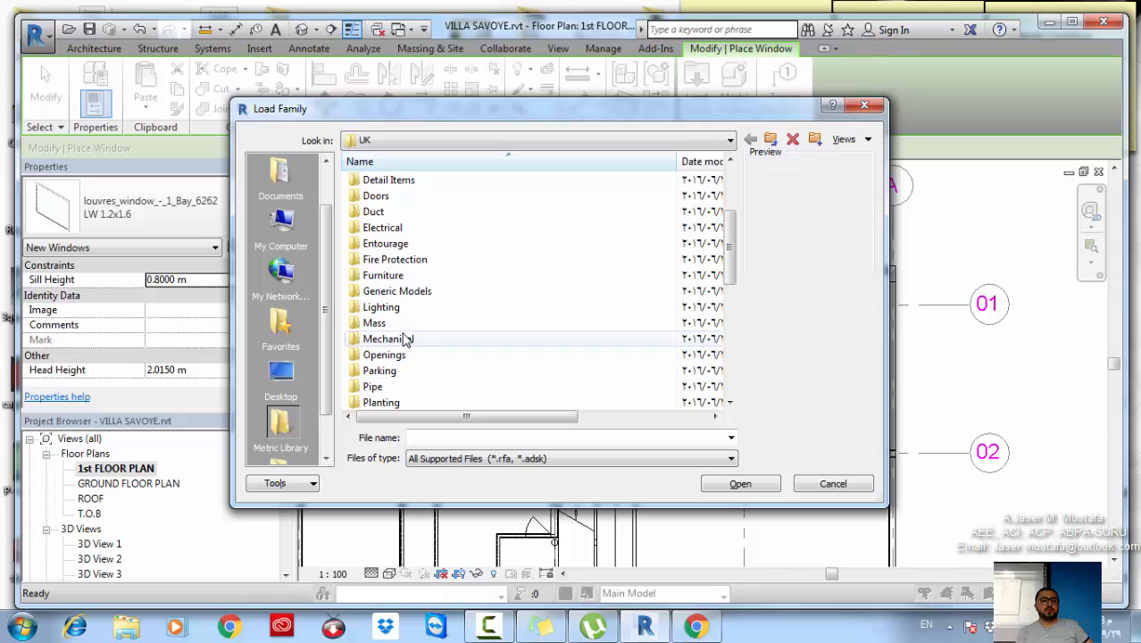
scroll(404, 337, down, 6)
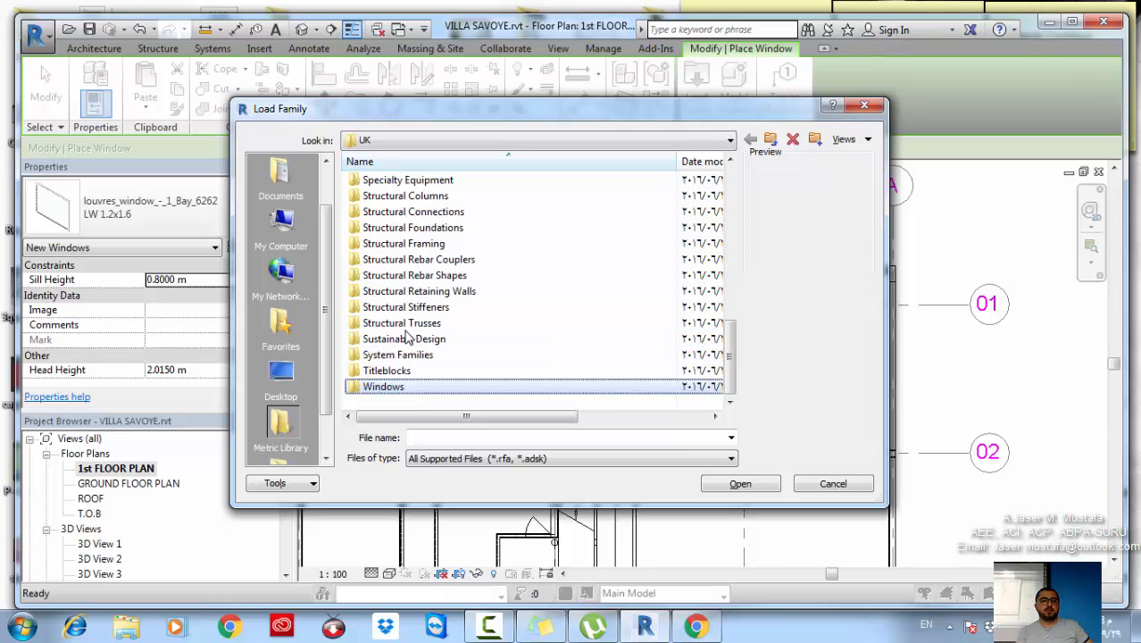
double_click(390, 384)
Preview several window families, such as Windows_Composite and Windows_Concept_Plain_Sgl, and load Windows_Concept_Sash.rfa
click(438, 275)
click(429, 338)
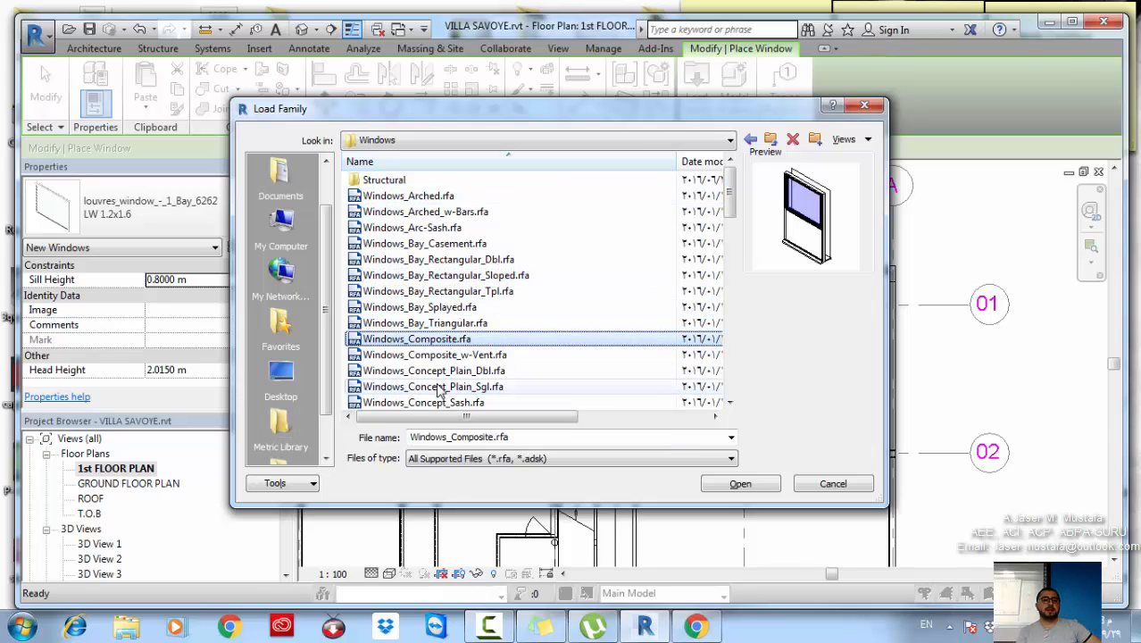
click(449, 324)
click(451, 275)
click(451, 387)
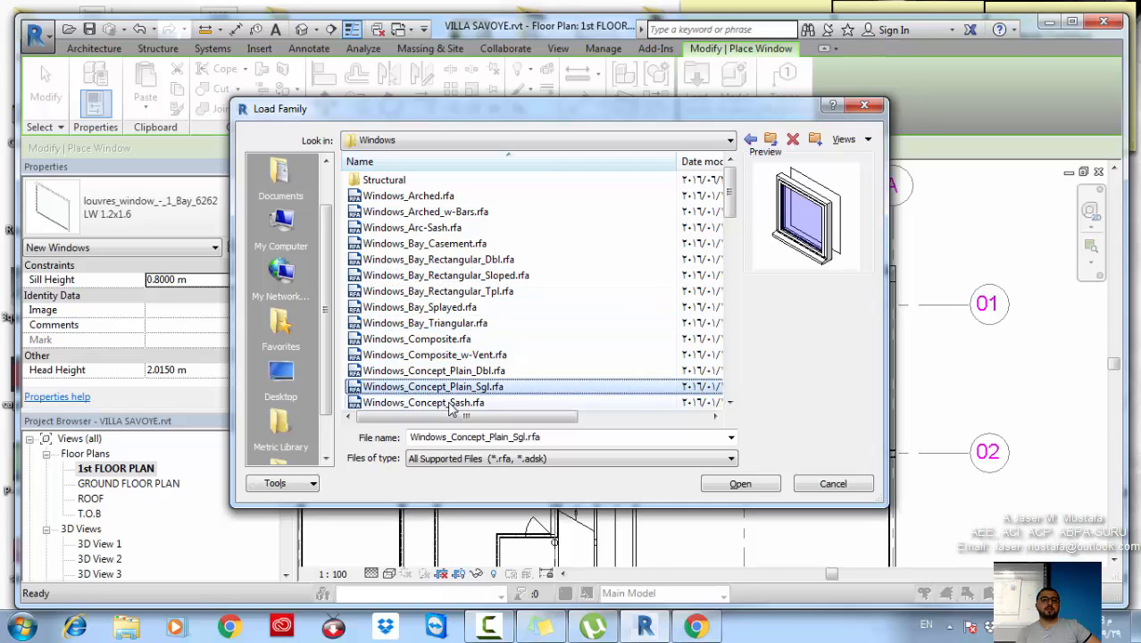
click(455, 402)
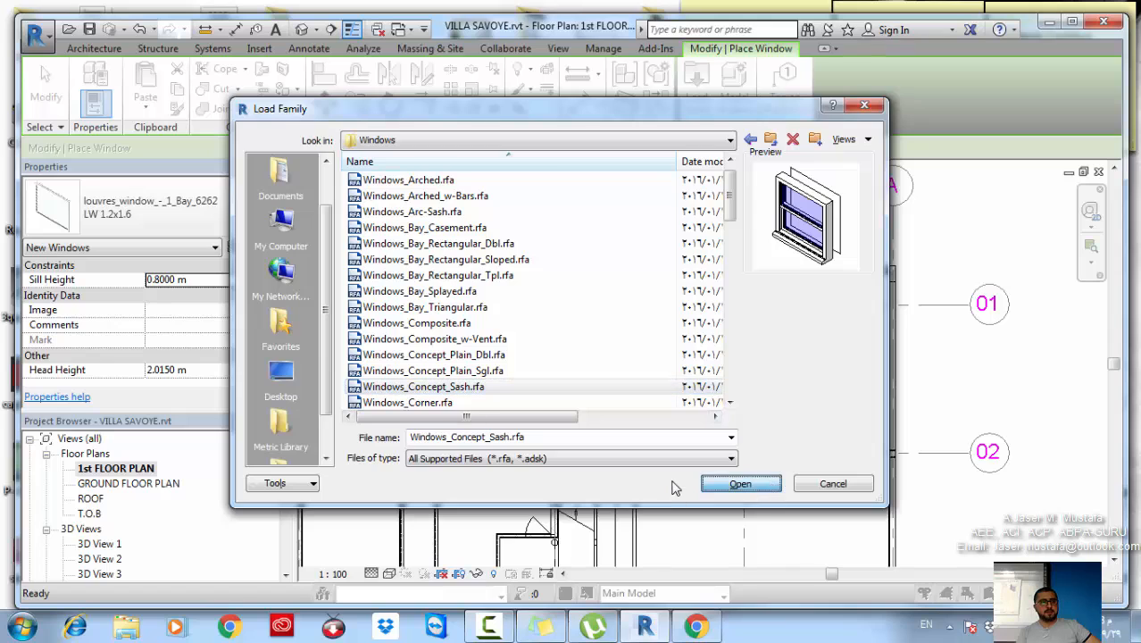
click(709, 485)
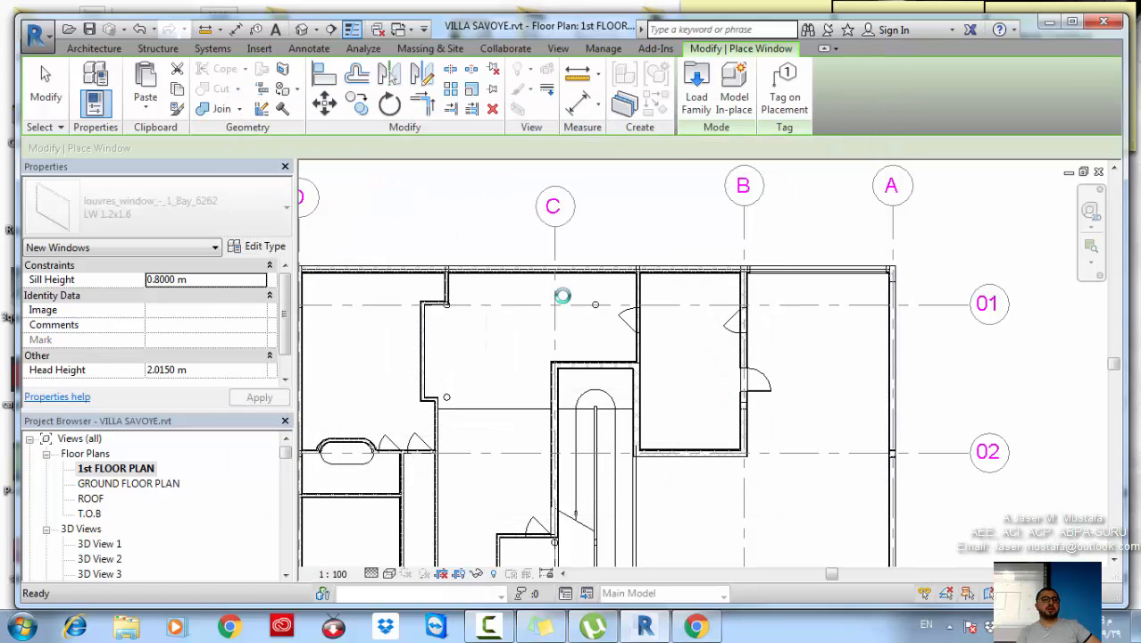
Place two Windows_Concept_Sash 910x910mm windows in the upper outer wall near grid C, about 0.2 m apart, the first about 1.5 m from the partition
scroll(504, 276, up, 3)
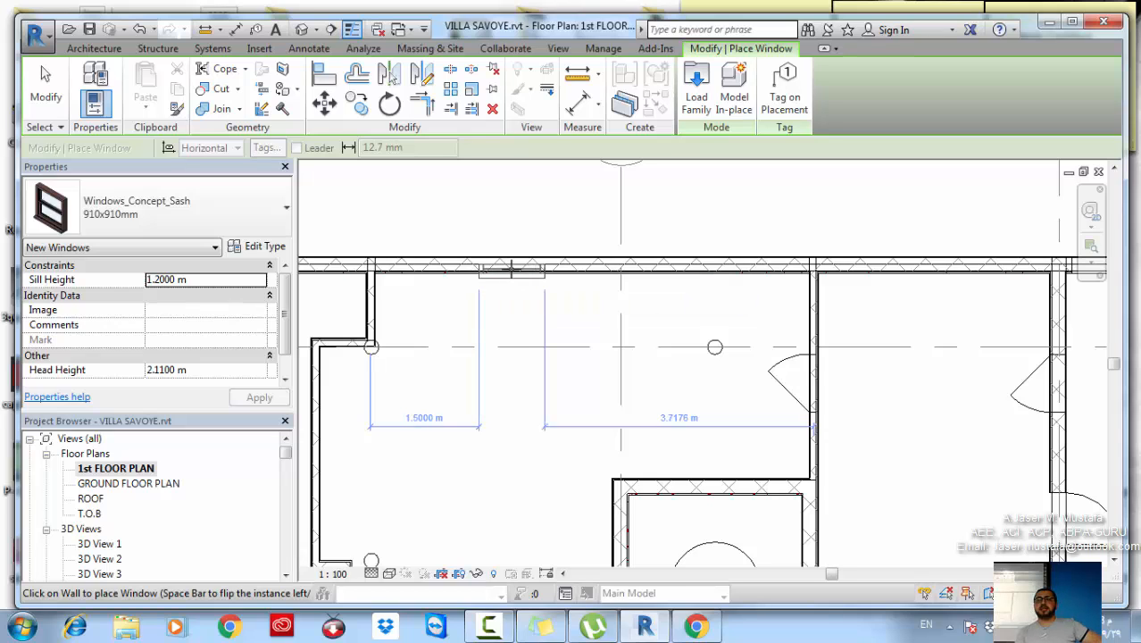
click(512, 270)
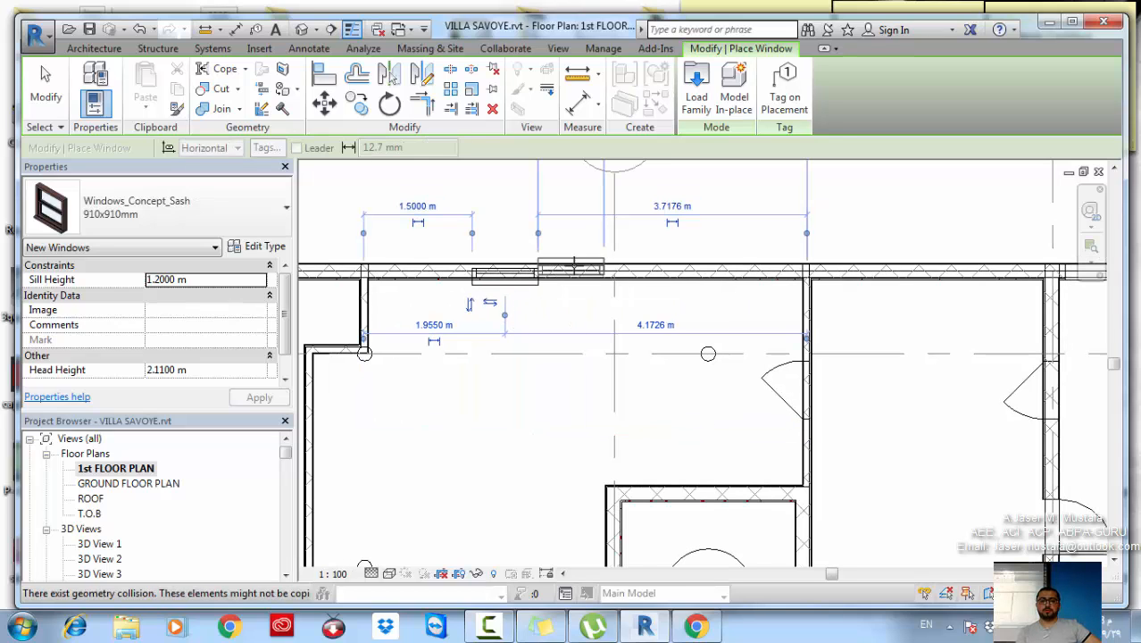
click(588, 271)
middle_drag(572, 339, 581, 391)
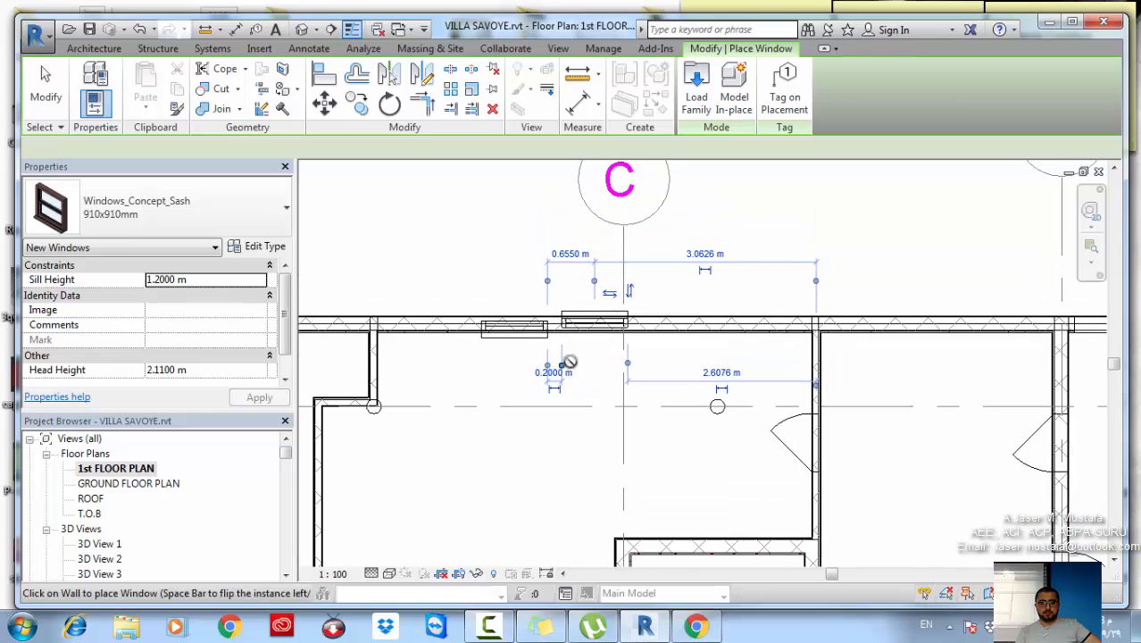
key(Escape)
scroll(594, 338, down, 4)
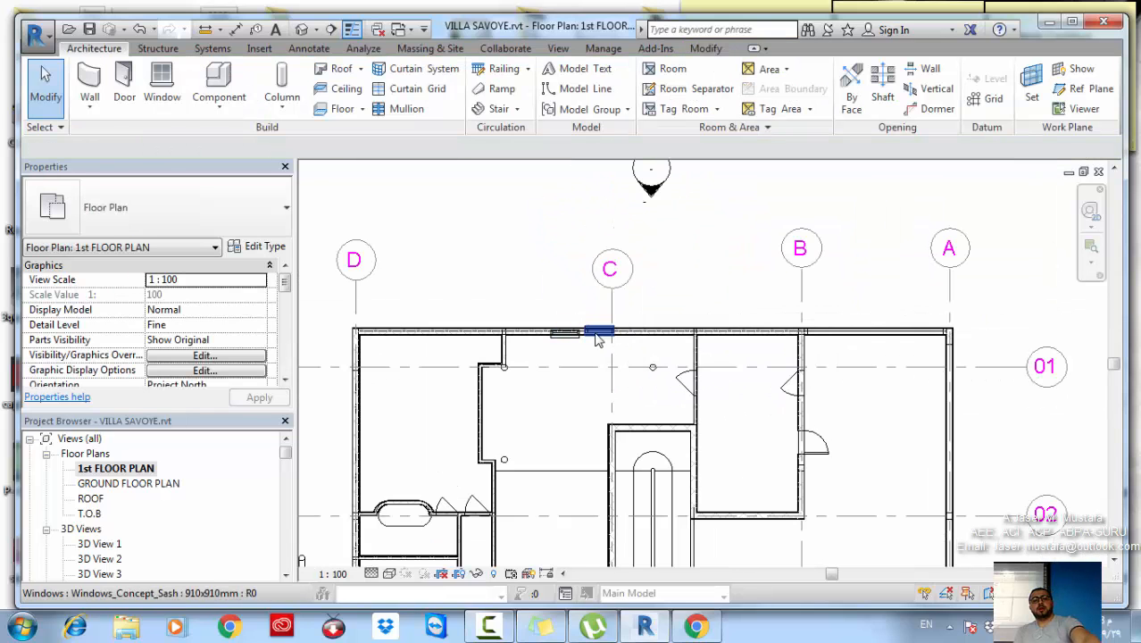
Change the sash window at grid C to the M_Fixed 0915 x 1830mm type
click(598, 331)
click(166, 210)
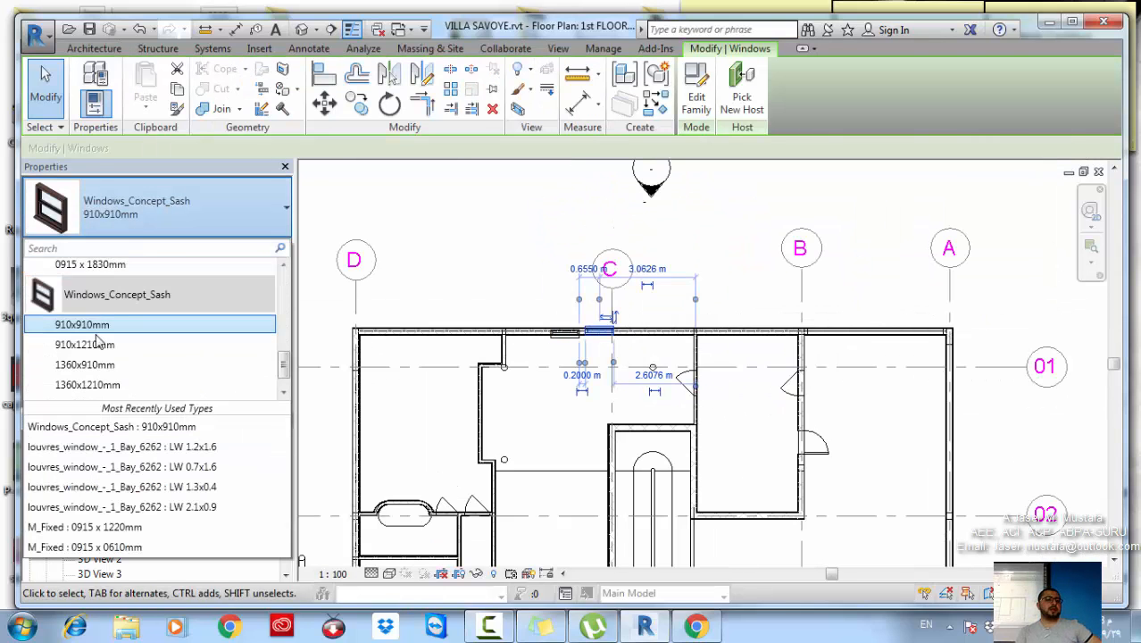
scroll(107, 301, up, 5)
key(Escape)
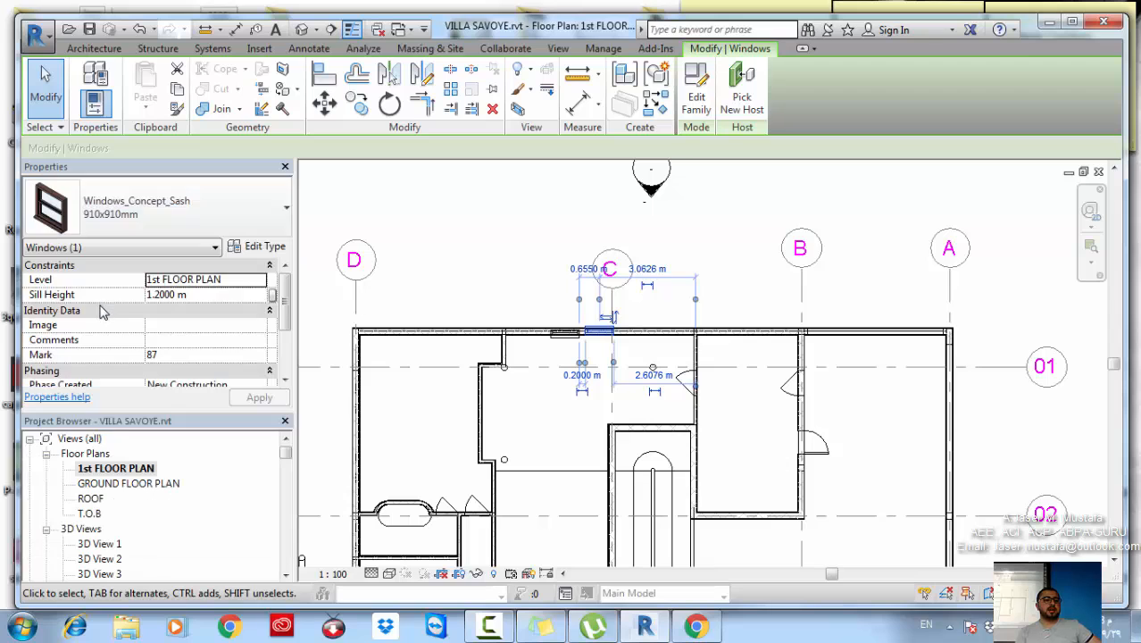
click(143, 219)
click(89, 304)
Examine the fixed window in plan and review its type properties, including materials and dimensions, without changing them
scroll(607, 330, up, 8)
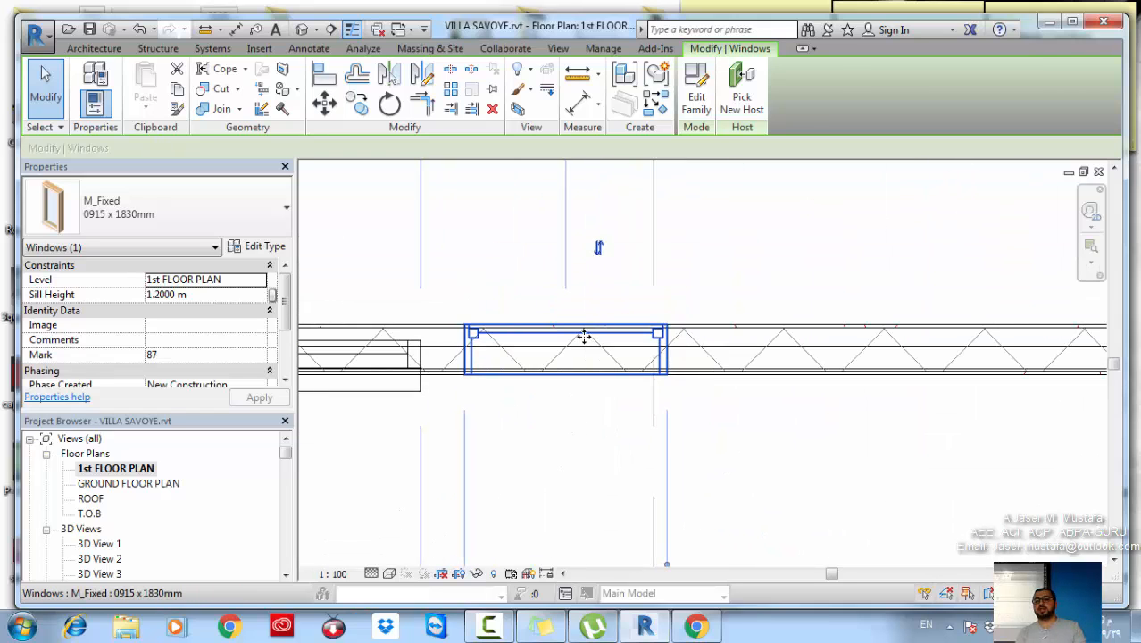
scroll(584, 335, down, 2)
scroll(548, 337, down, 2)
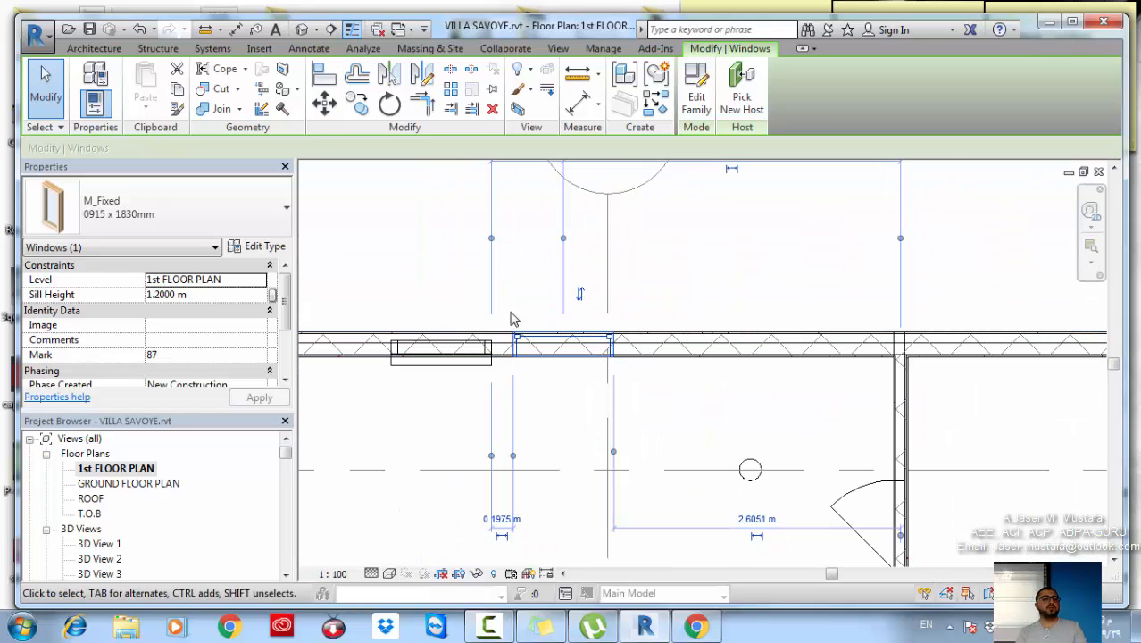
scroll(511, 320, down, 2)
click(265, 247)
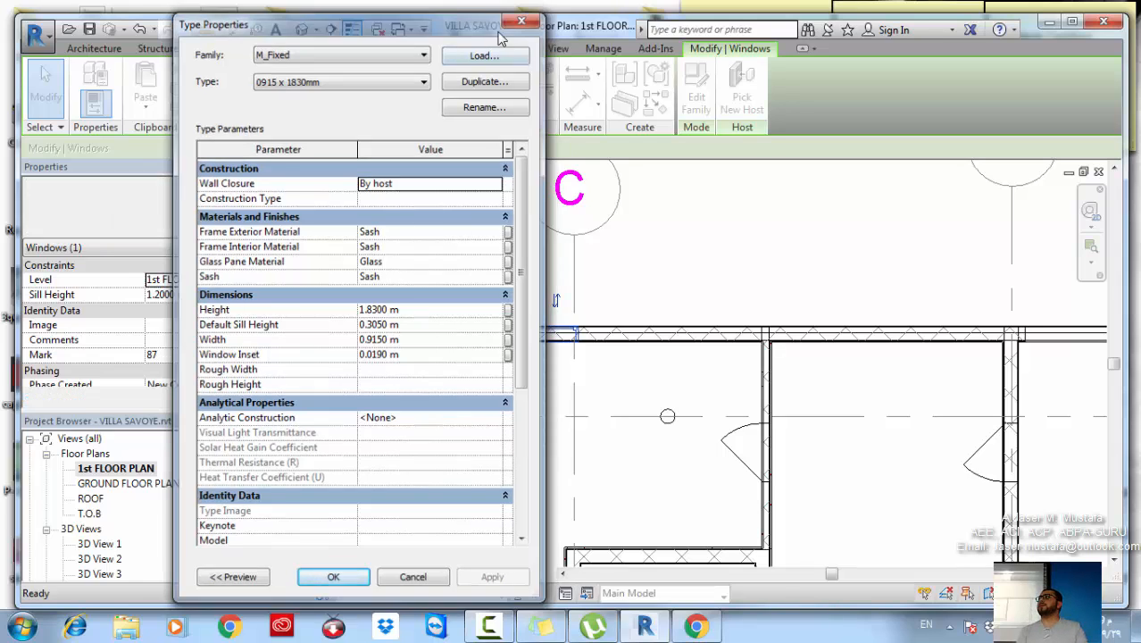
click(522, 19)
Place a louvres_window_-_1_Bay_6262 LW 0.7x1.4 window in the upper outer wall between grids C and B, about 0.4 m from the partition
click(94, 49)
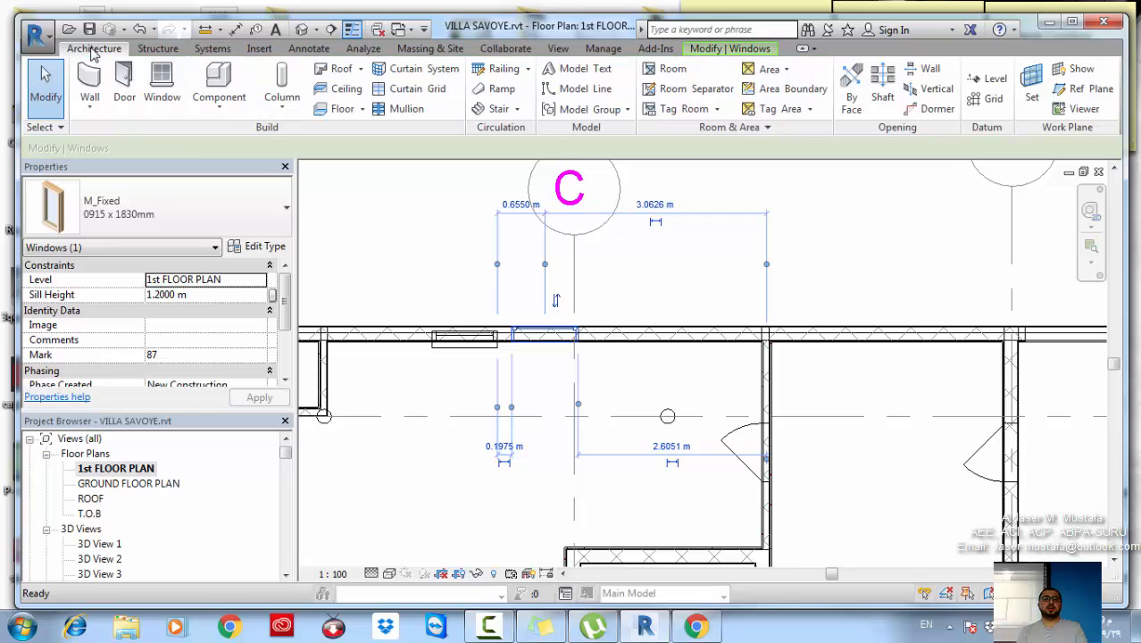
click(161, 87)
click(179, 209)
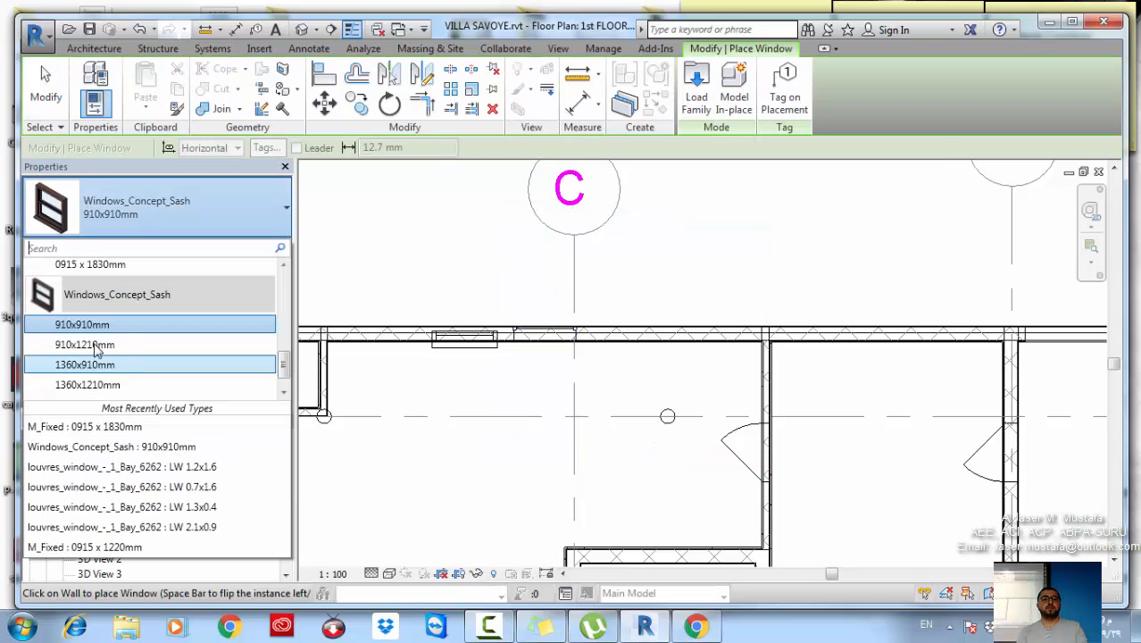
scroll(95, 353, up, 5)
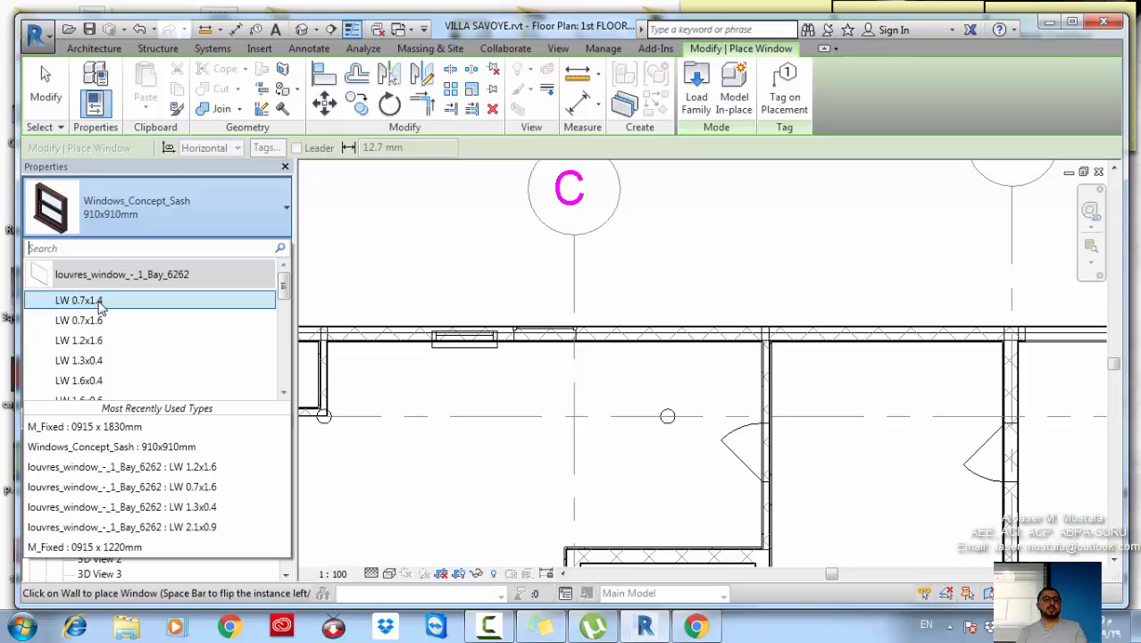
click(100, 304)
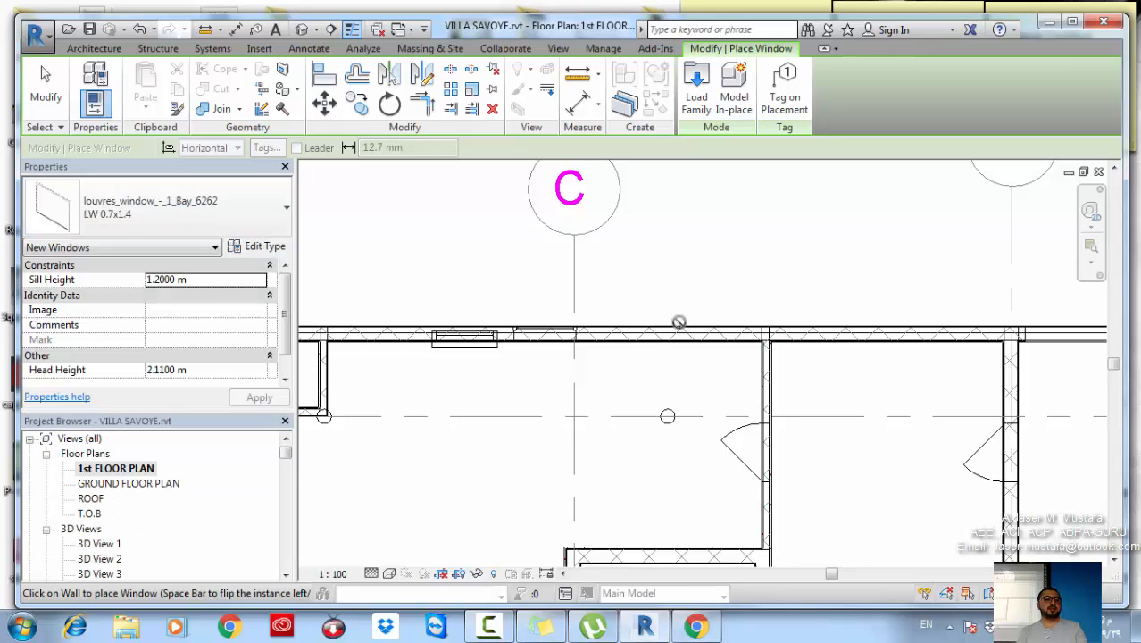
click(820, 332)
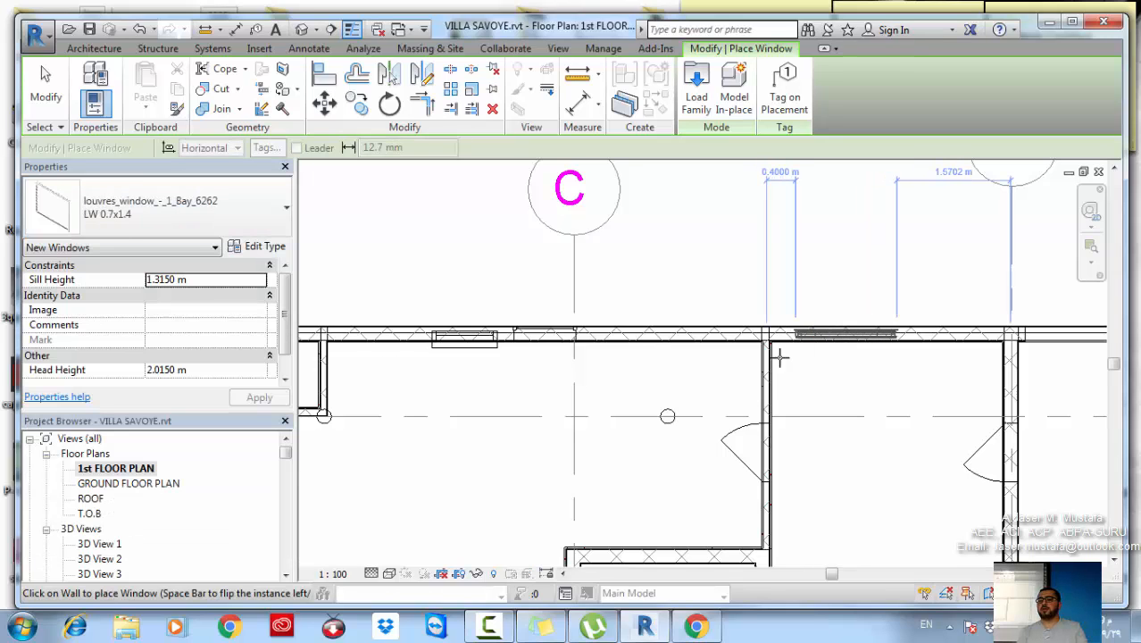
End the louvre window placement and browse to the Windows folder of the UK library for loading another window family
scroll(675, 393, down, 1)
scroll(676, 393, down, 1)
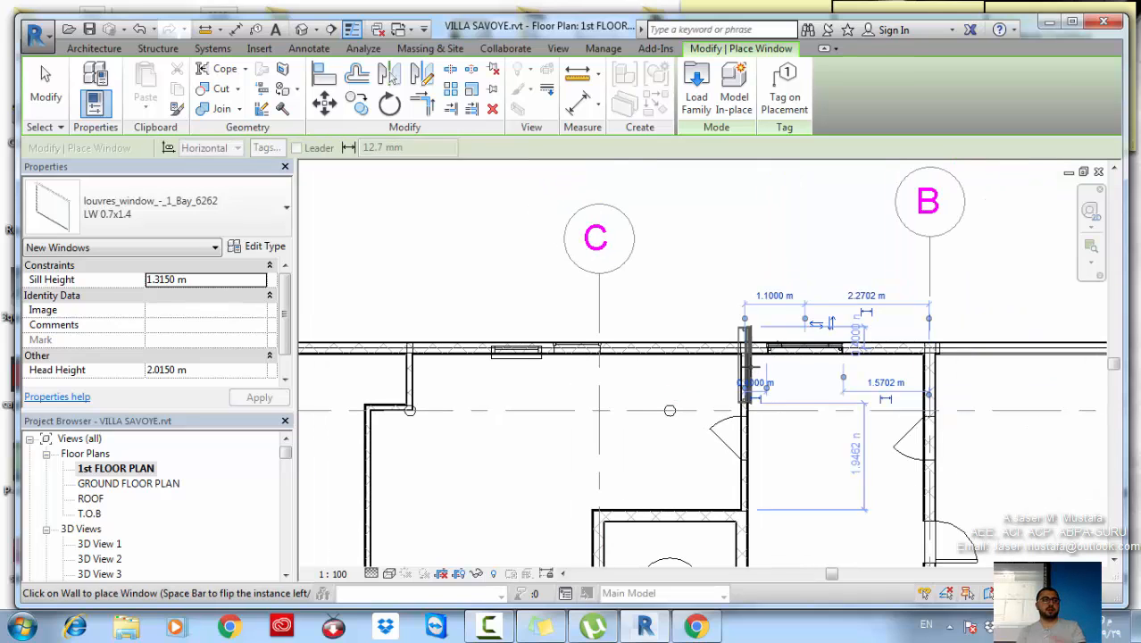
key(Escape)
key(Escape)
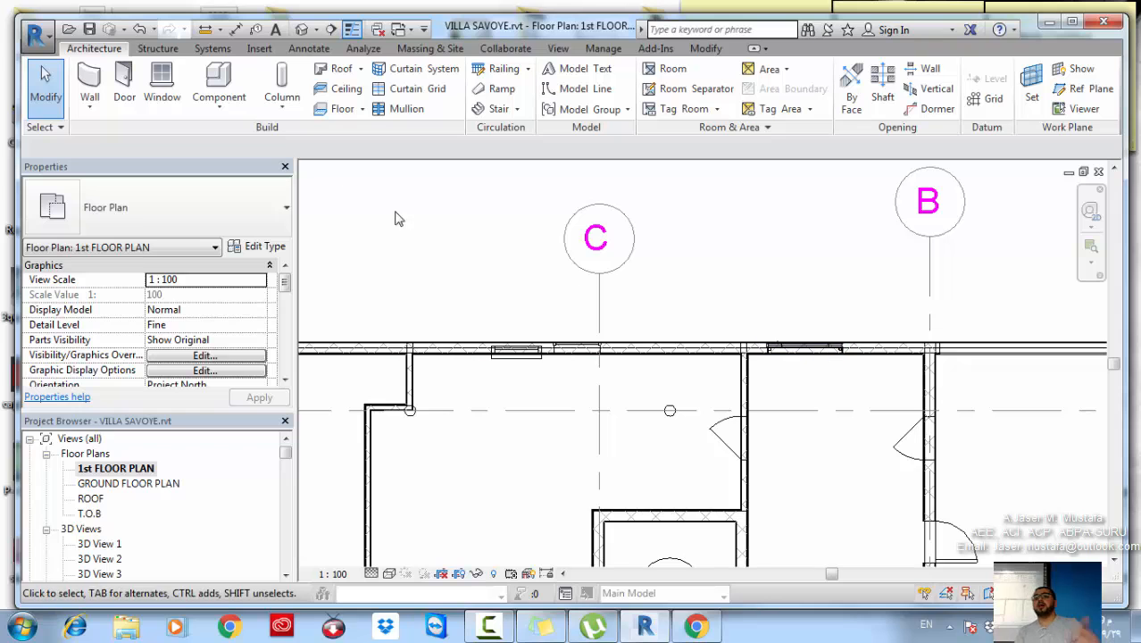
click(162, 88)
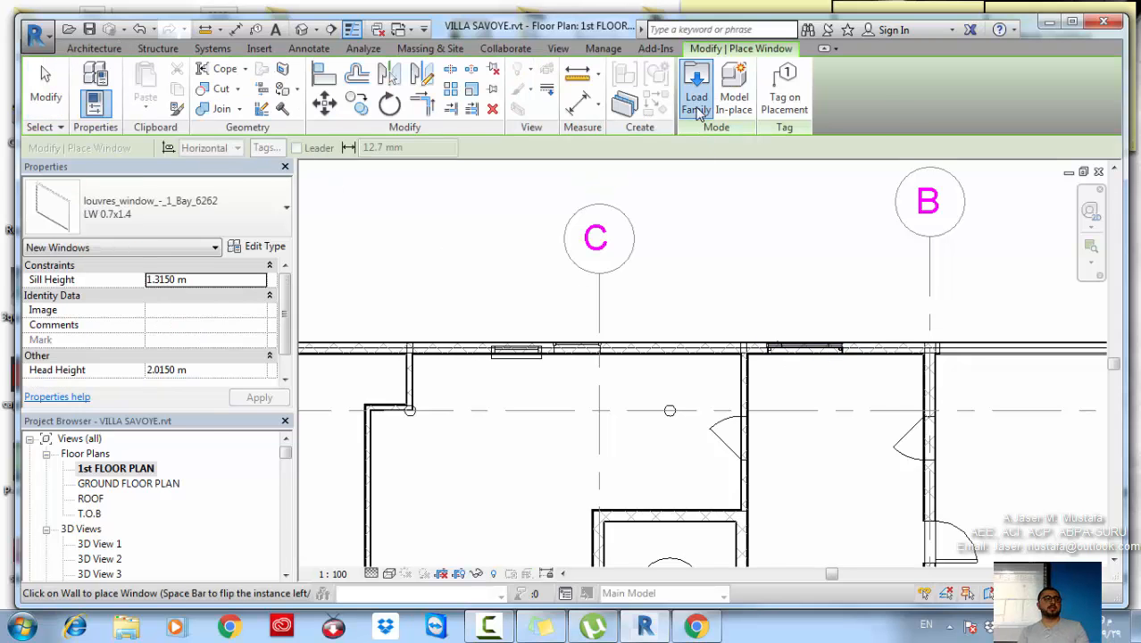
click(695, 98)
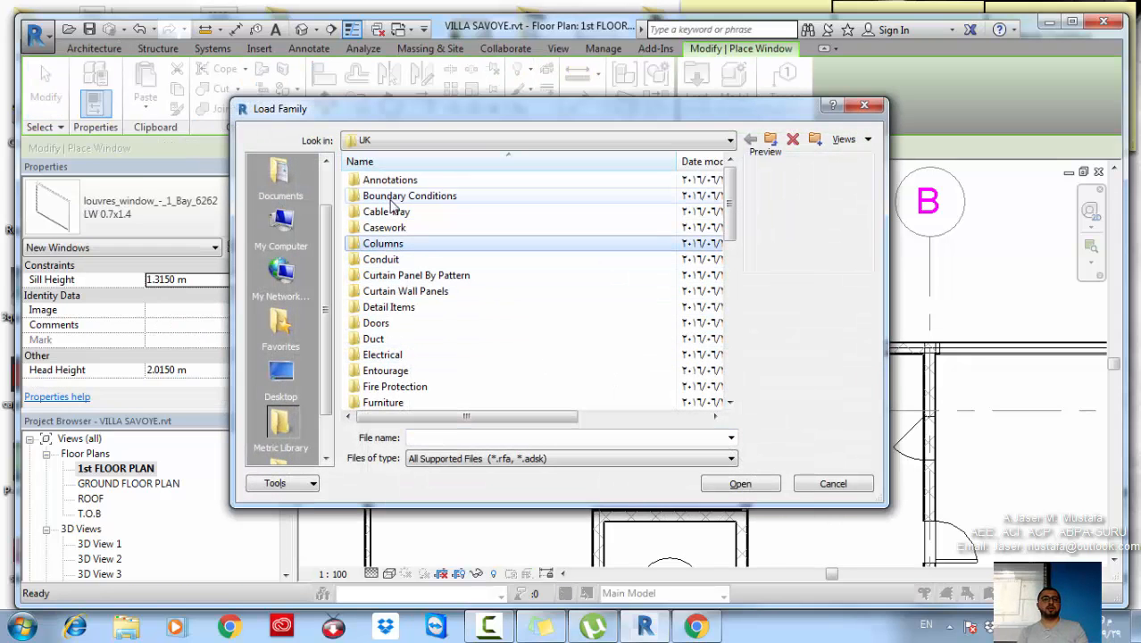
scroll(398, 323, down, 5)
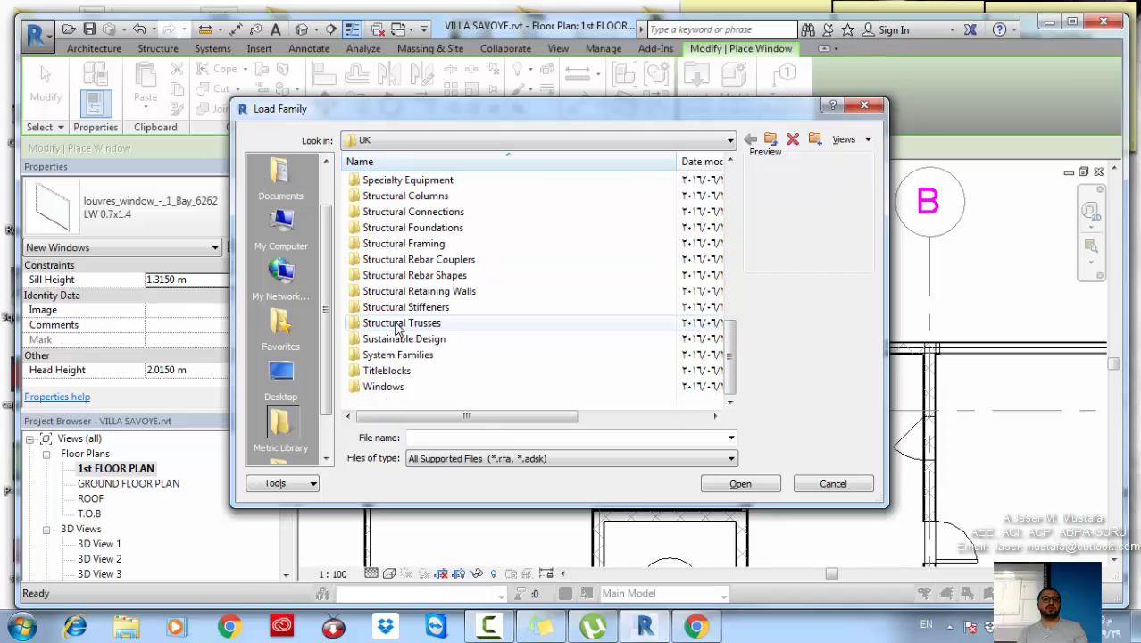
double_click(393, 386)
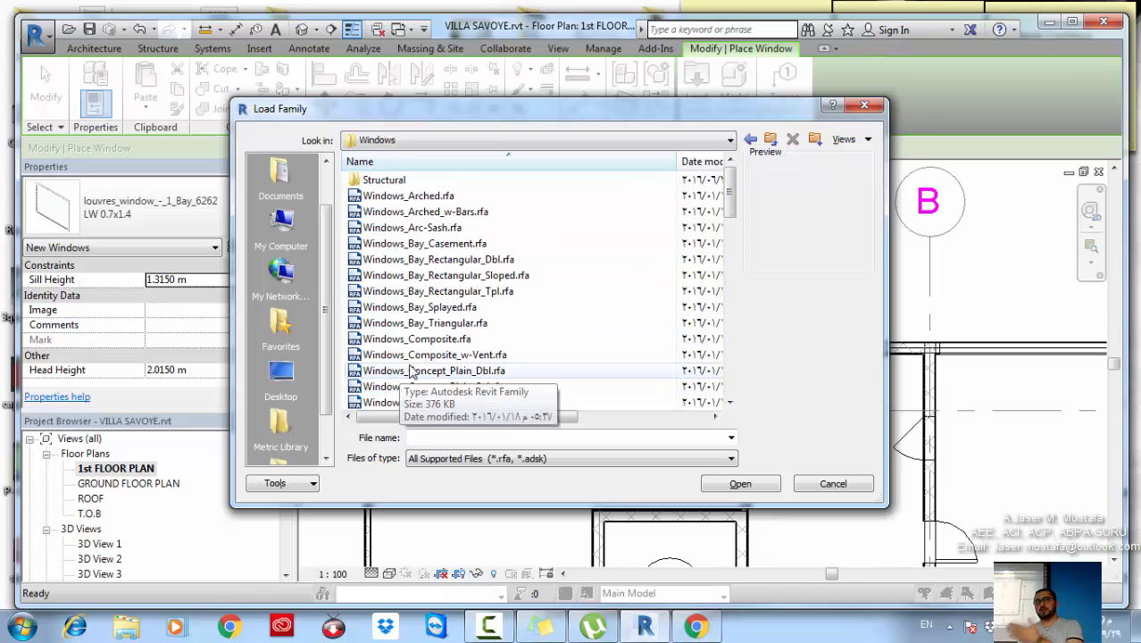
Load the Windows_Dbl_w-Glazing_Bars.rfa family from the Windows library folder
click(417, 260)
click(421, 339)
click(426, 389)
scroll(426, 392, down, 4)
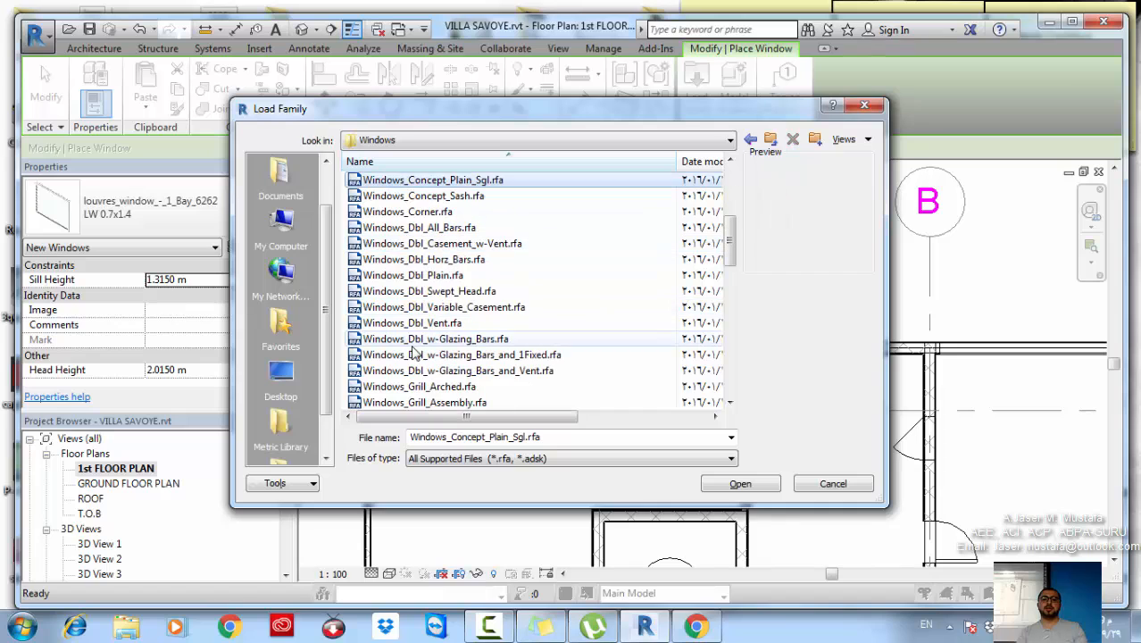
click(428, 338)
click(737, 484)
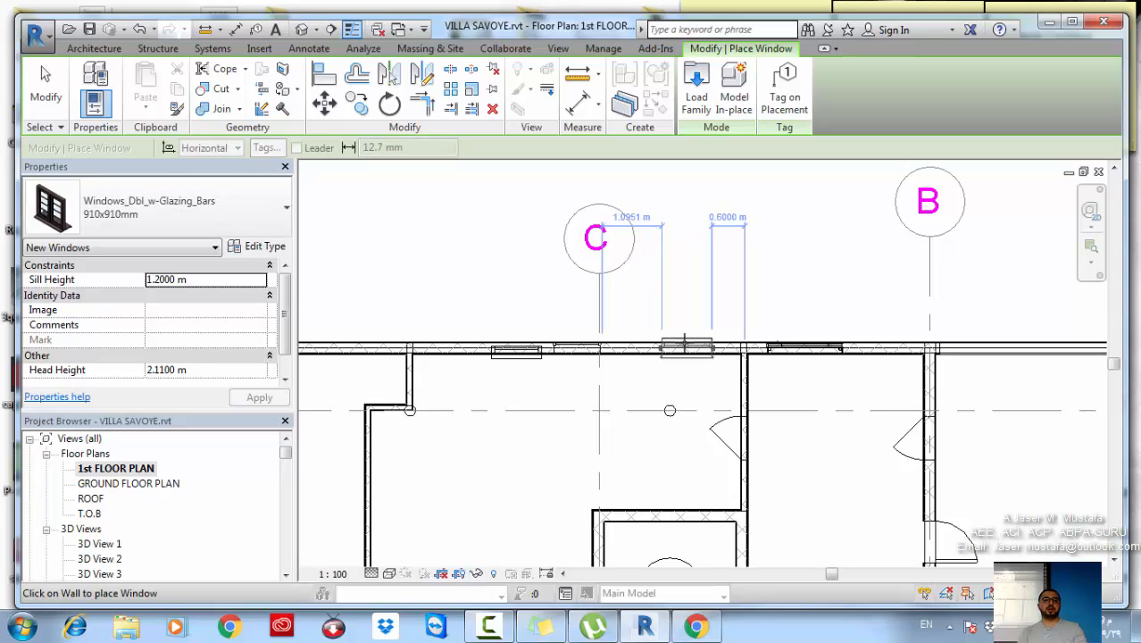
Place a Windows_Dbl_w-Glazing_Bars 910x910mm window in the upper outer wall between grid C and the partition, about 0.6 m from the partition, and select it
click(685, 345)
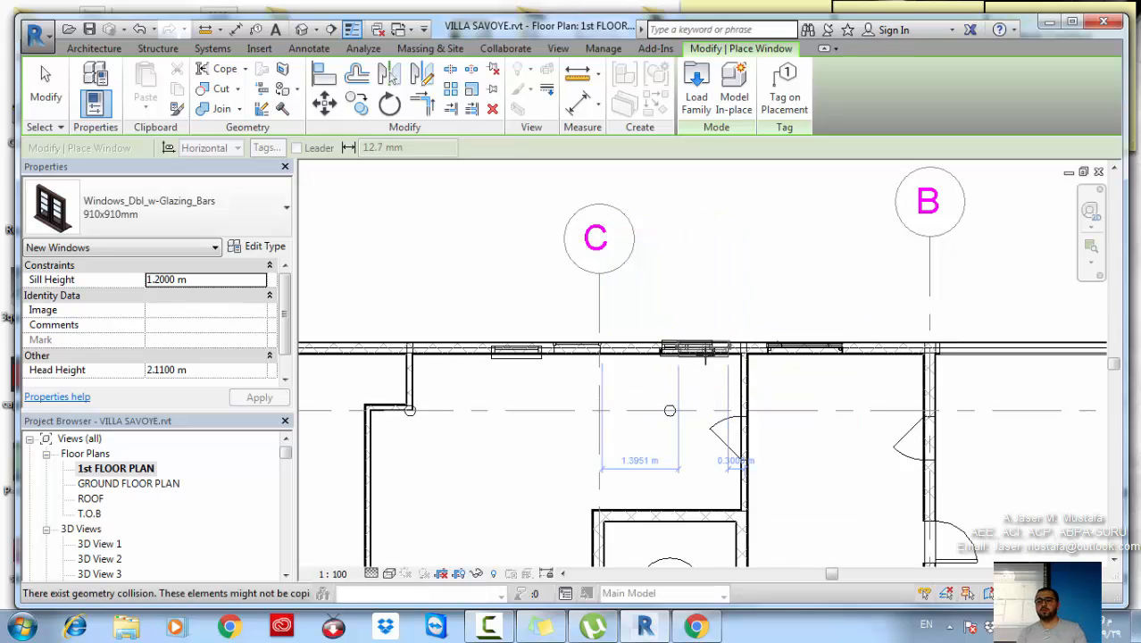
key(Escape)
click(710, 351)
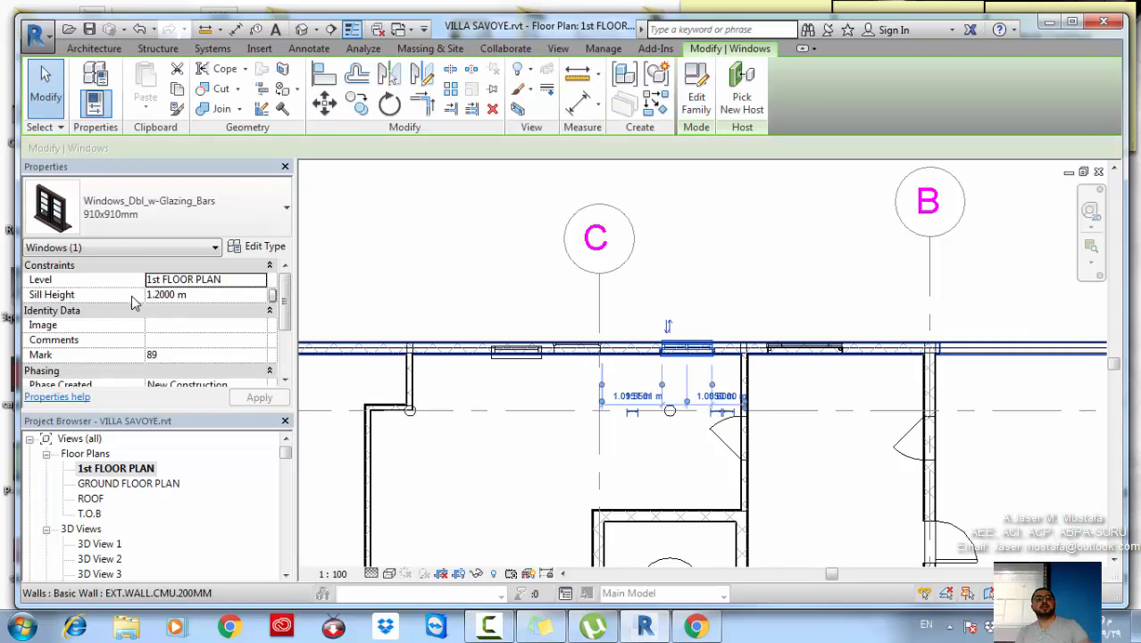